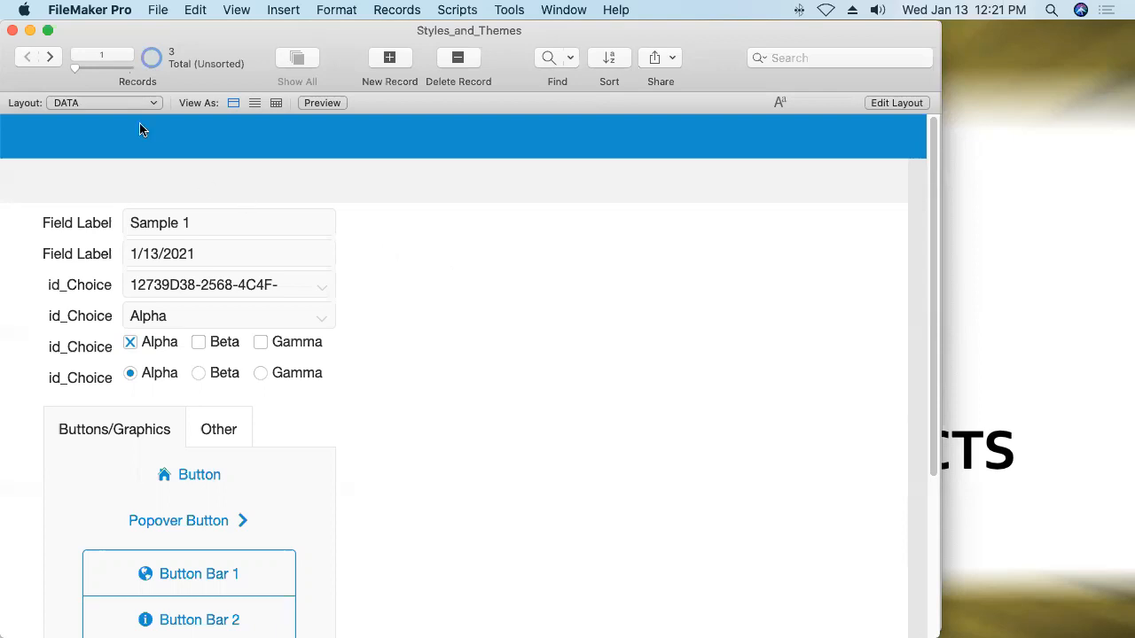
Open the DATA layout for editing in Layout mode.
click(112, 102)
click(113, 103)
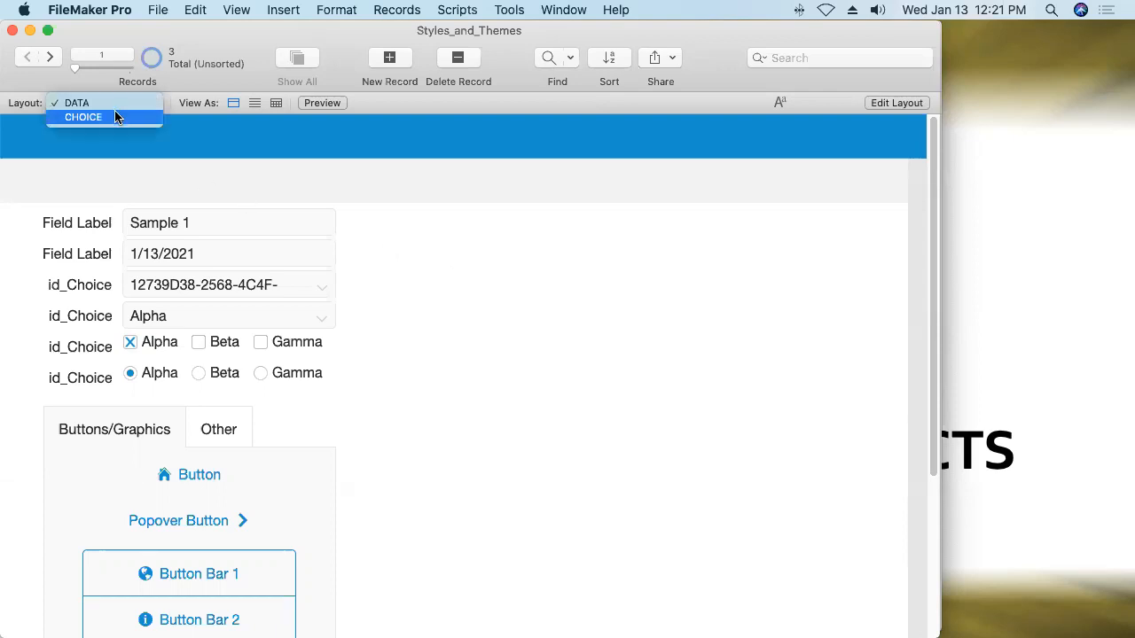
click(885, 104)
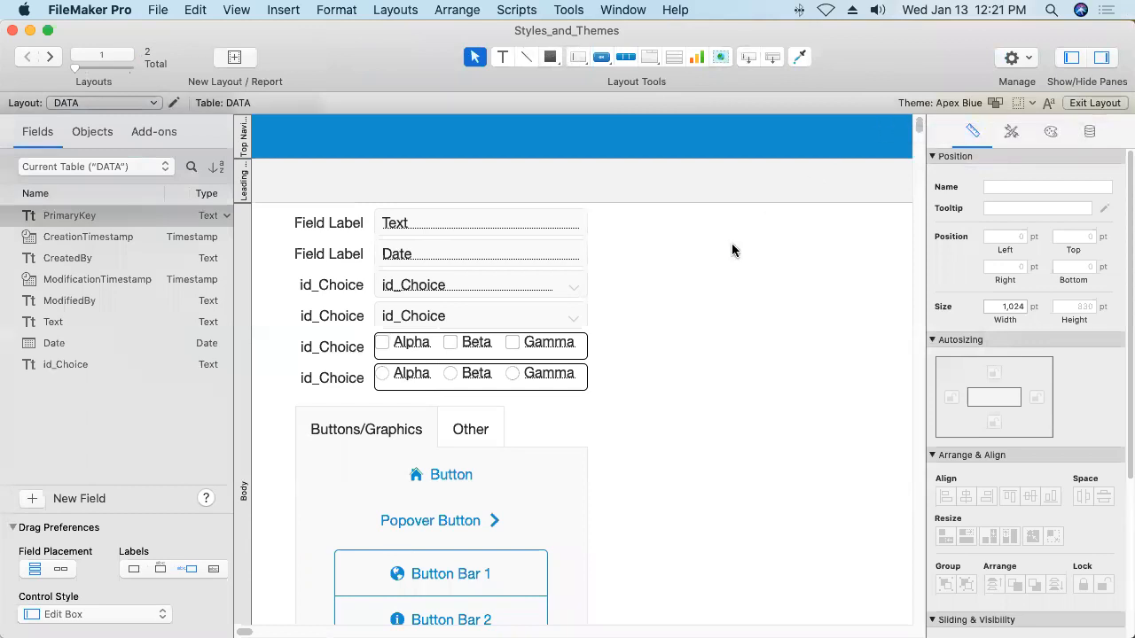
Preview the Enlightened, Tranquil, Luminous, Luminous Touch, Minimalist and Minimalist Touch themes for the layout.
click(396, 11)
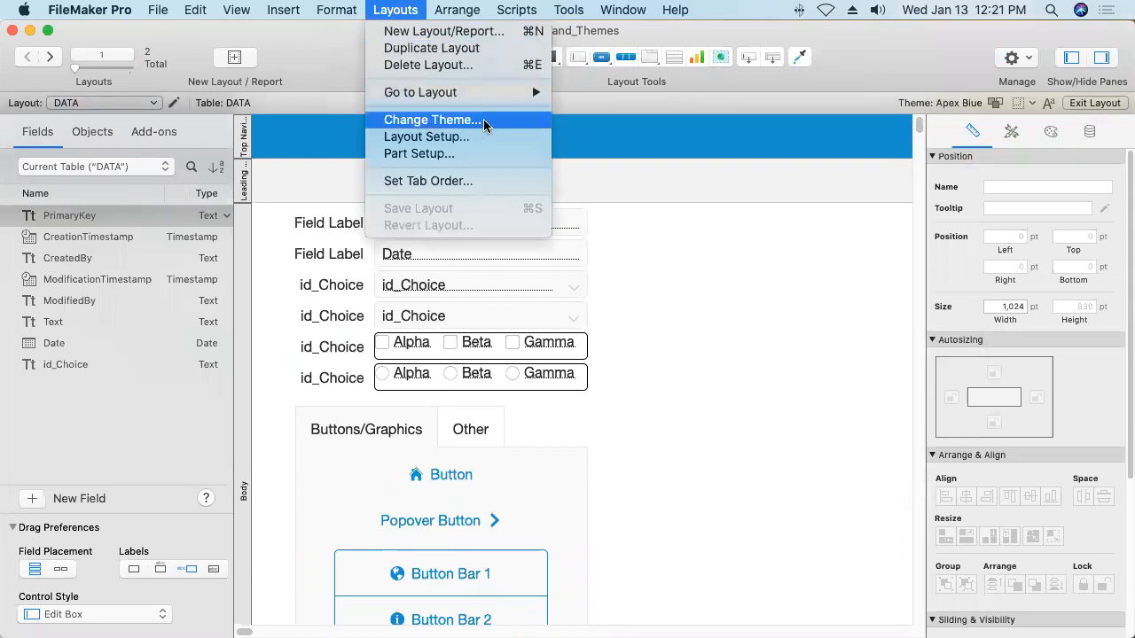
click(703, 252)
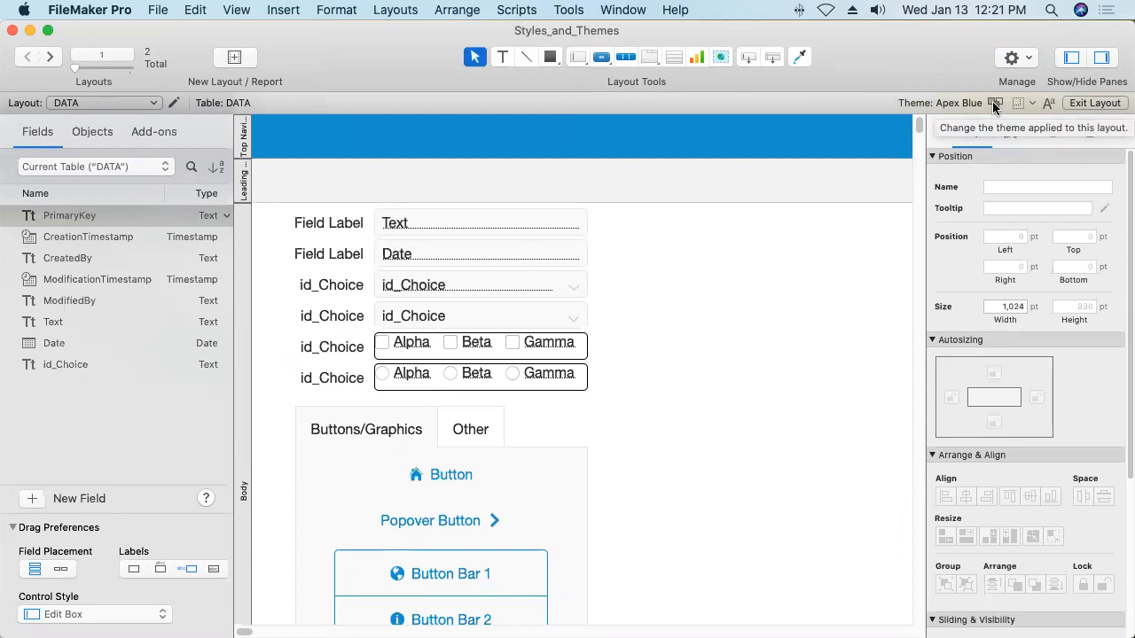
click(994, 104)
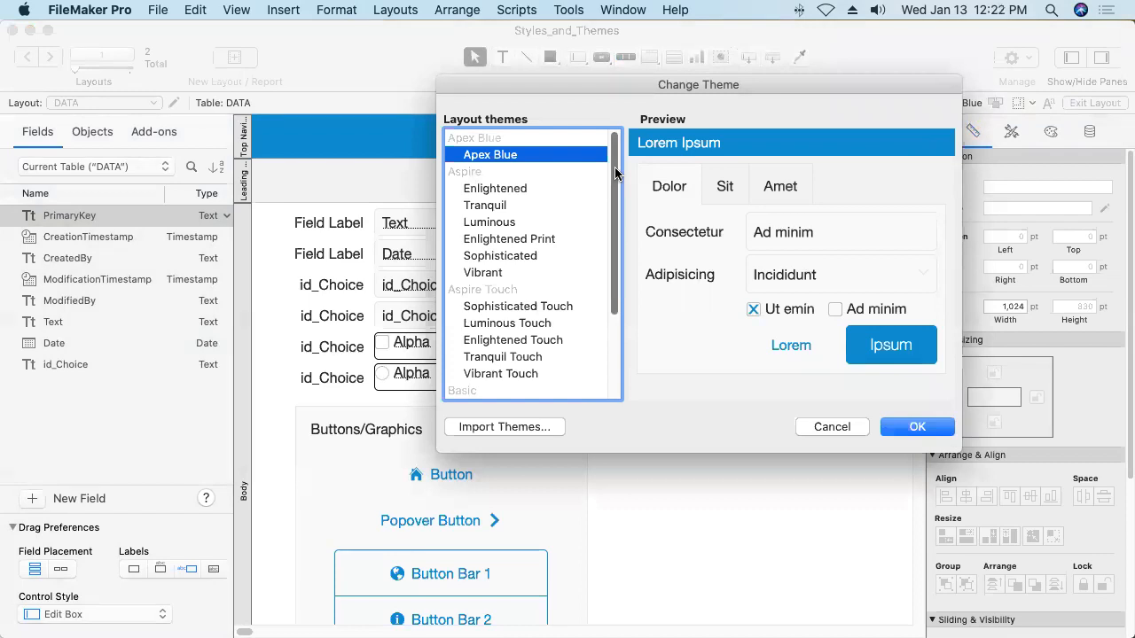
mouse_move(615, 167)
mouse_down()
mouse_move(620, 273)
mouse_move(621, 169)
mouse_up()
click(525, 188)
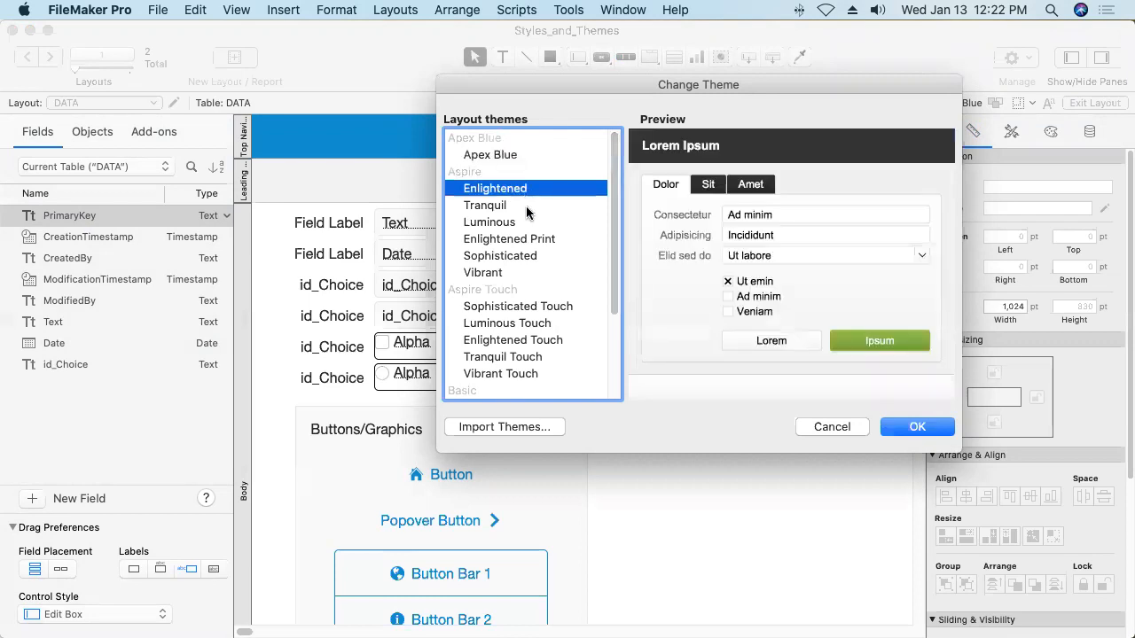
click(502, 207)
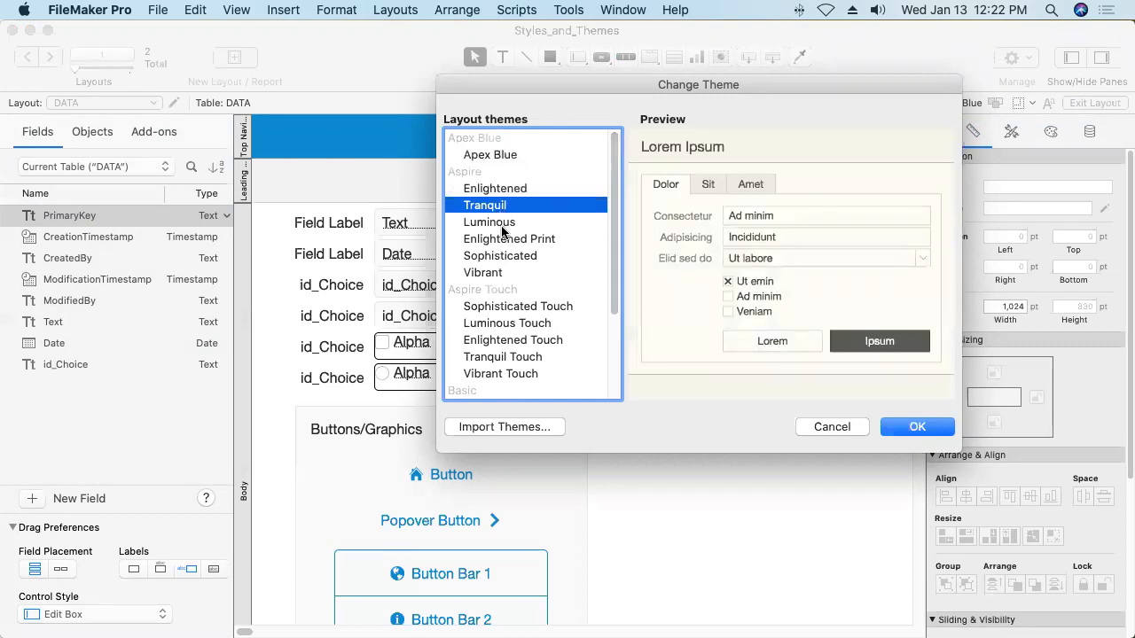
click(502, 226)
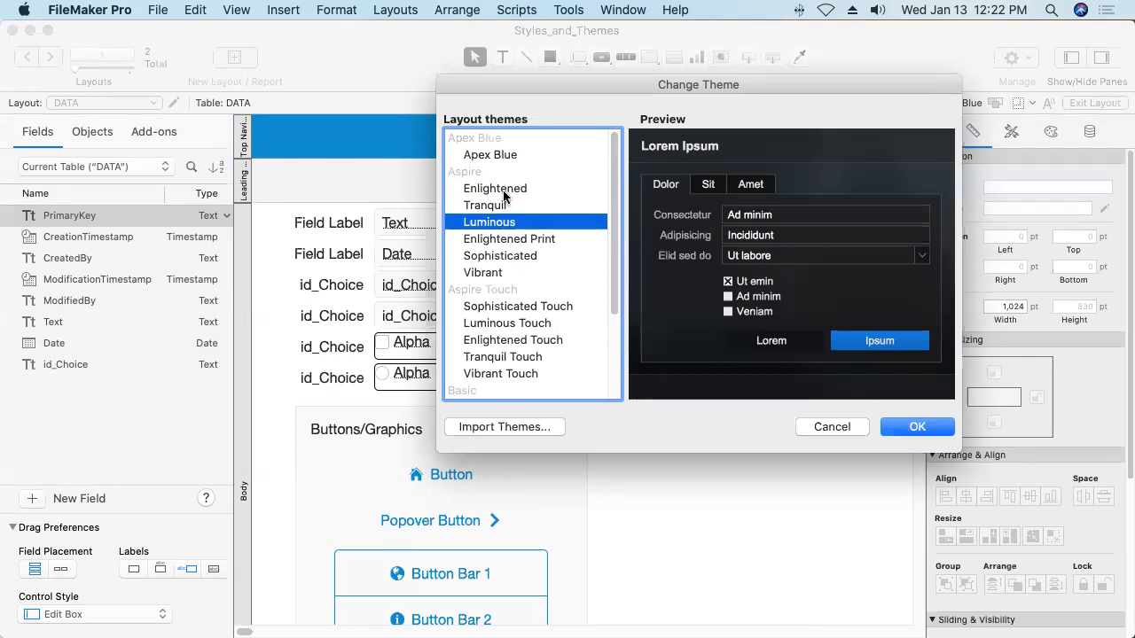
click(517, 324)
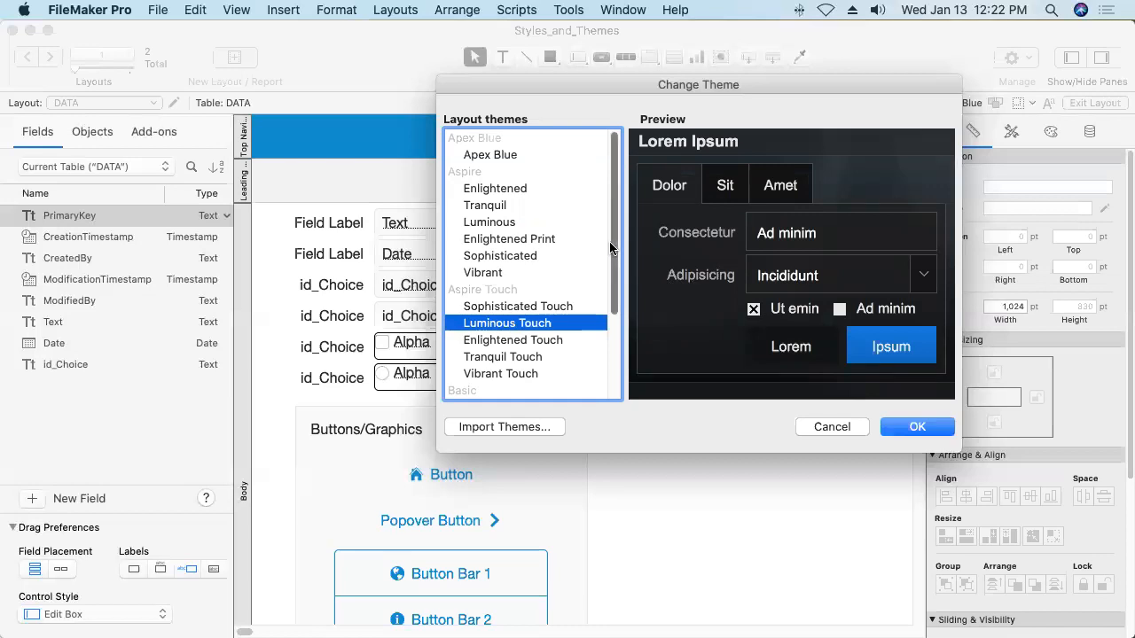
drag(614, 246, 618, 329)
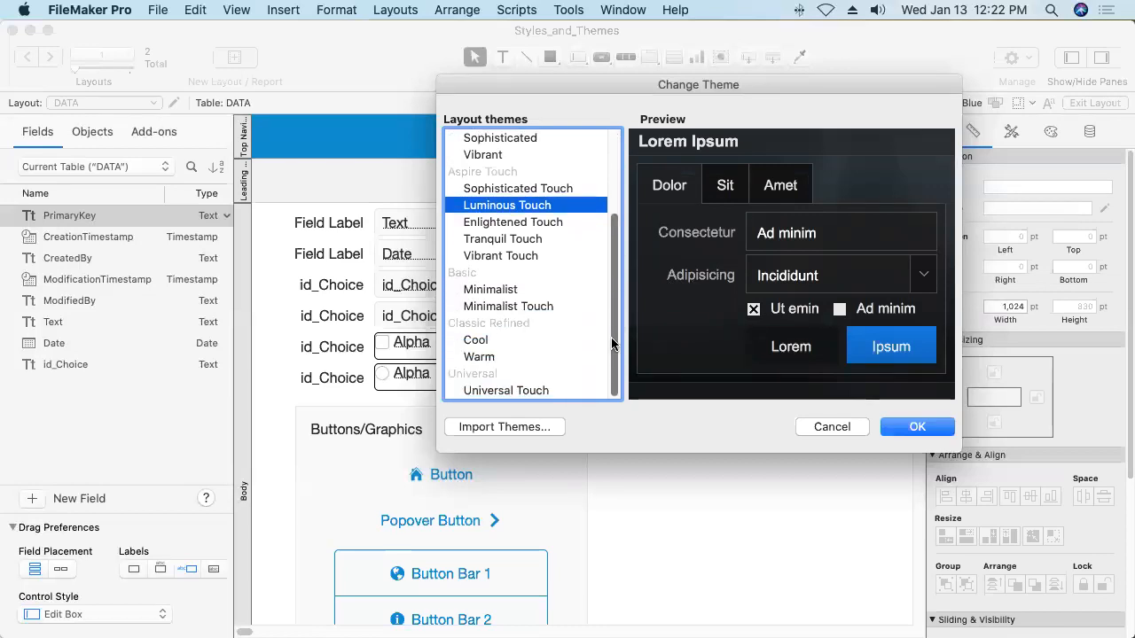
click(509, 290)
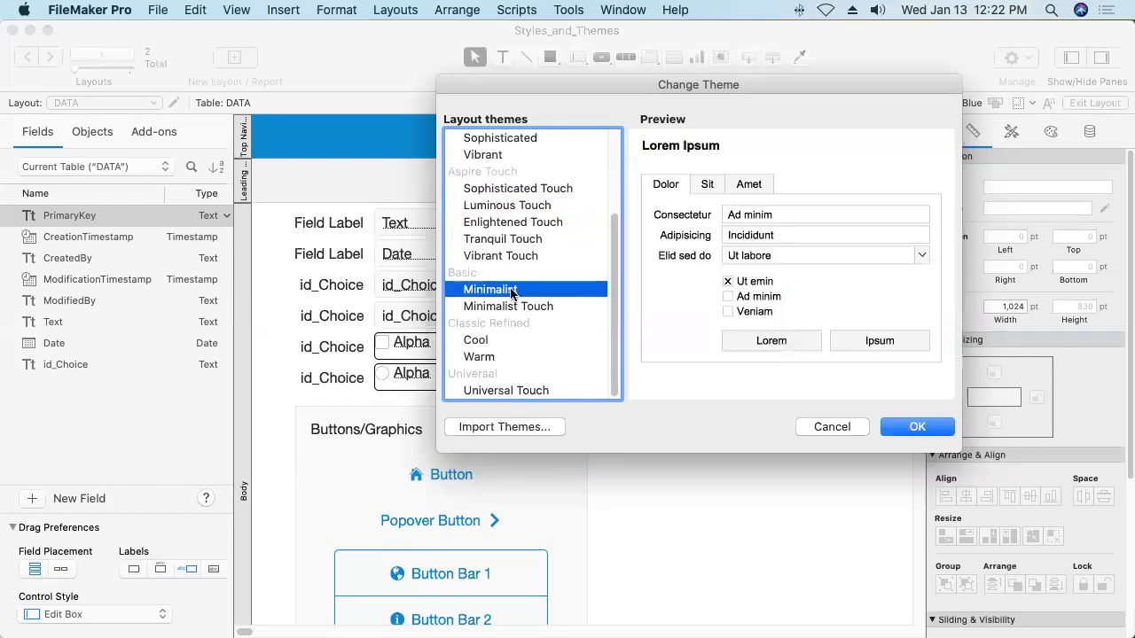
click(516, 306)
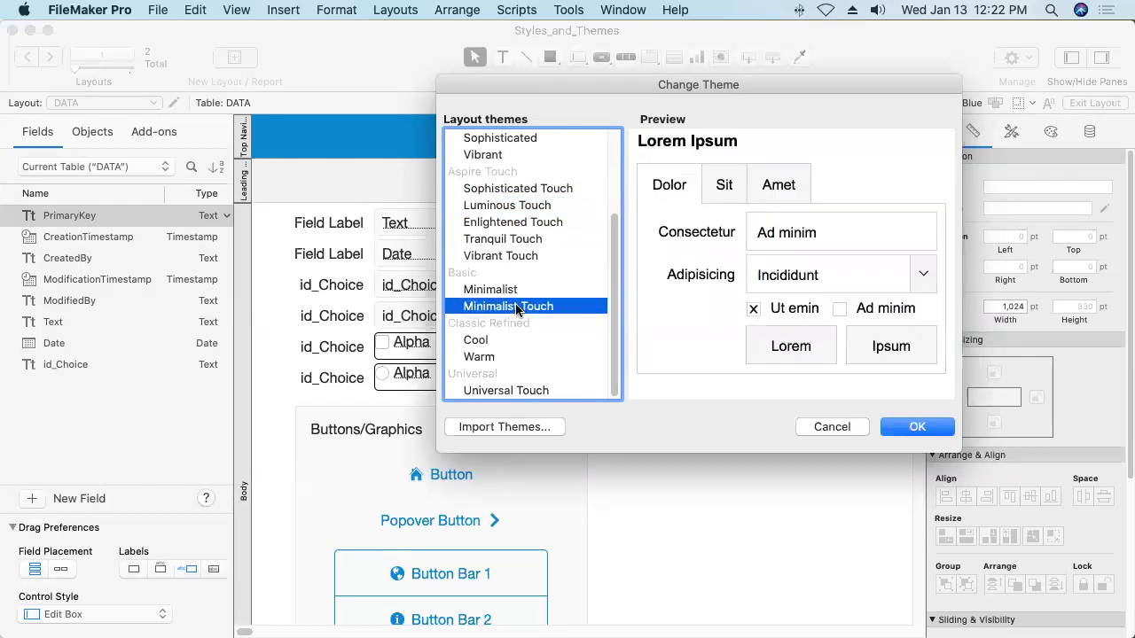
click(510, 291)
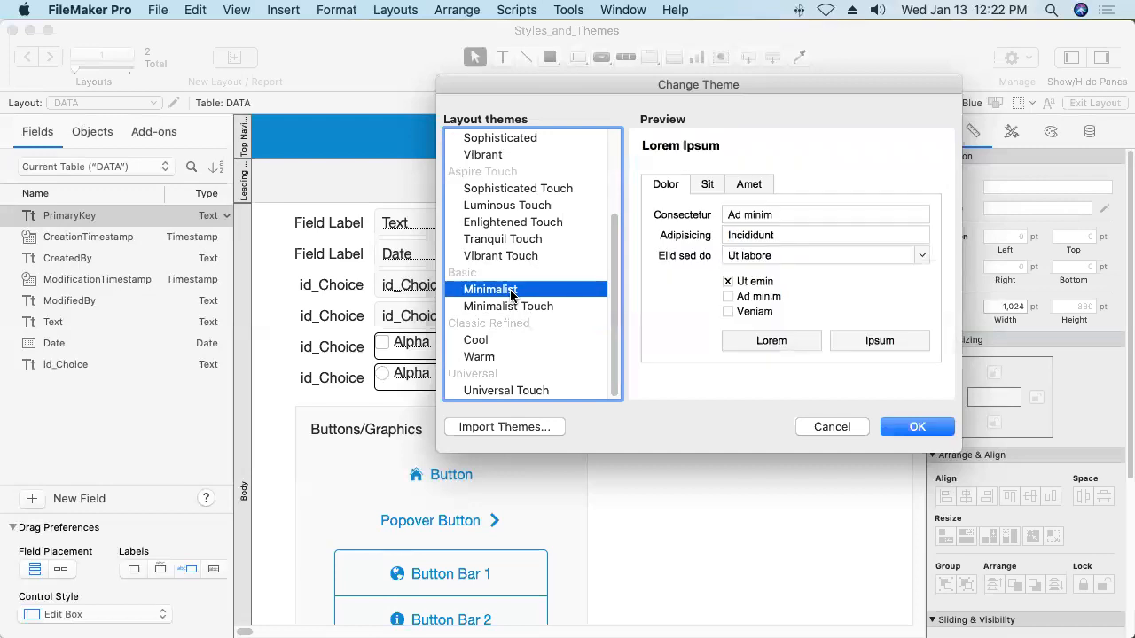
drag(614, 282, 619, 190)
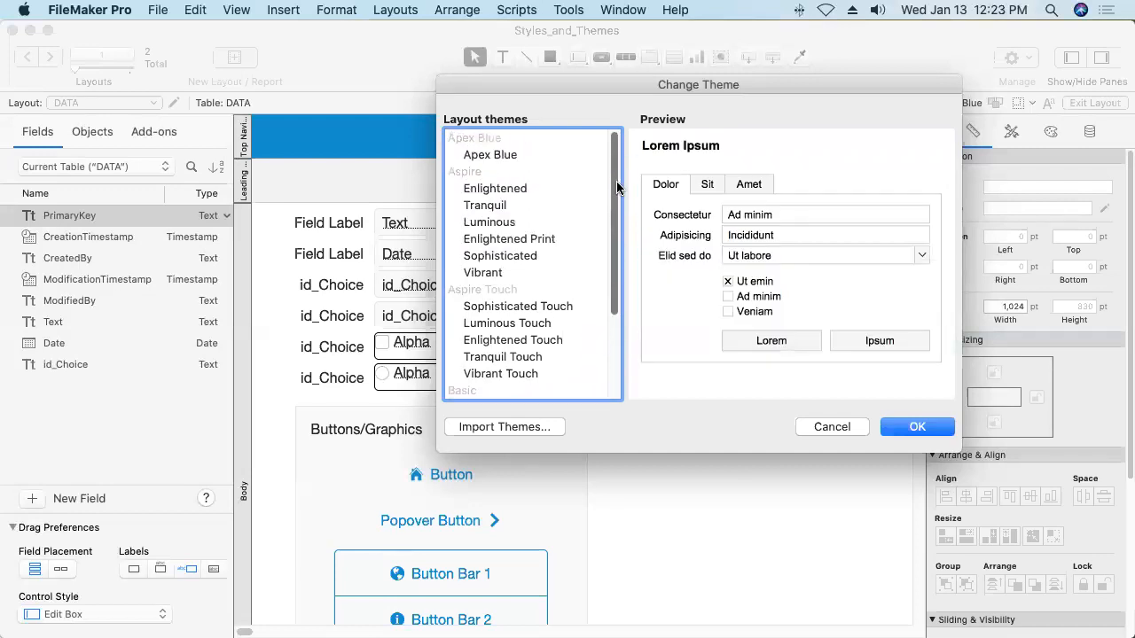
Apply the Enlightened theme to the DATA layout and look over the restyled objects.
click(507, 188)
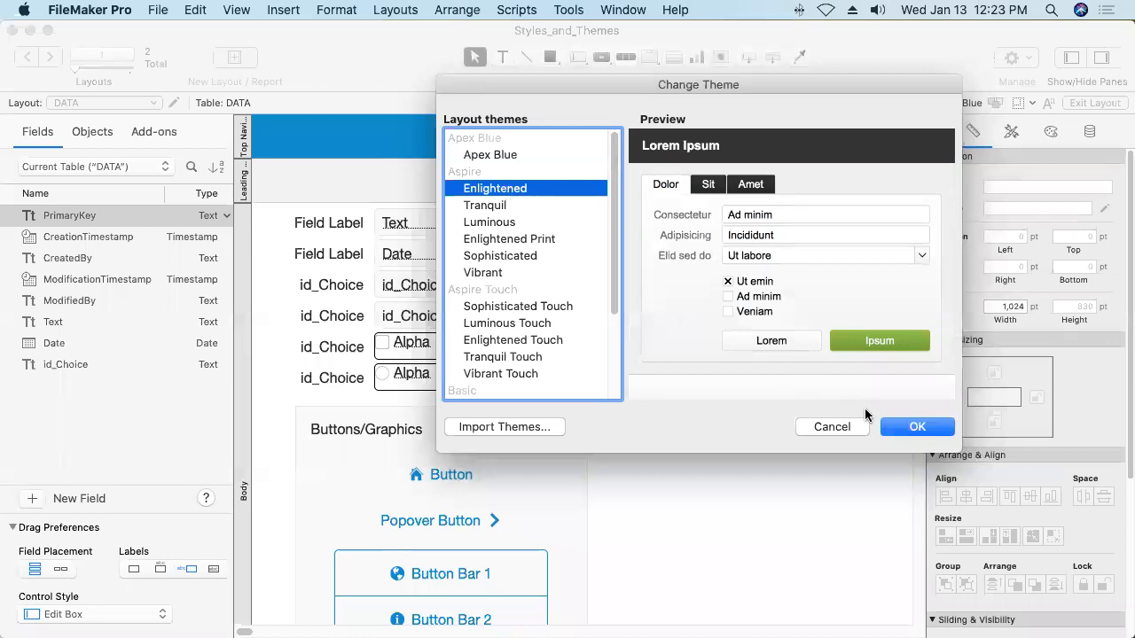
click(913, 427)
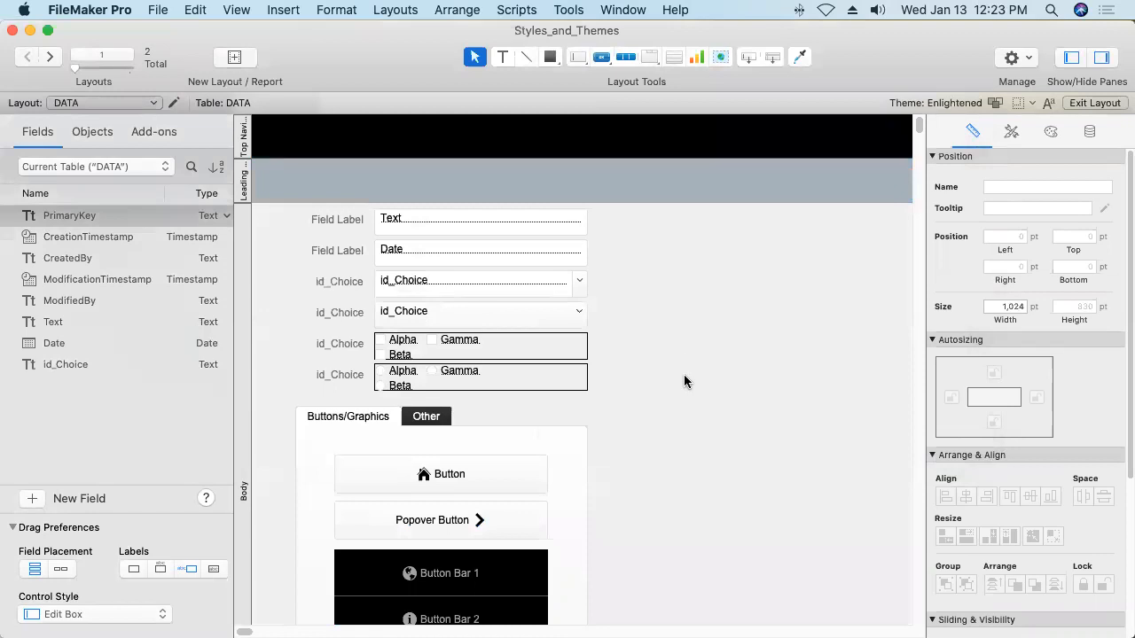
scroll(687, 435, down, 3)
scroll(688, 431, down, 5)
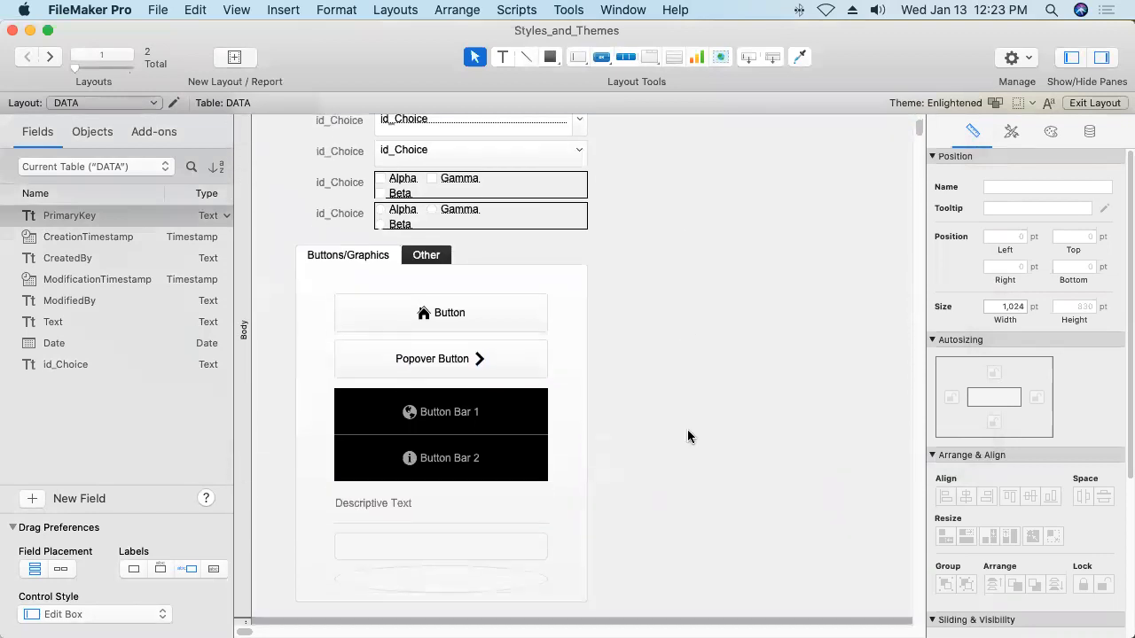
scroll(688, 432, up, 7)
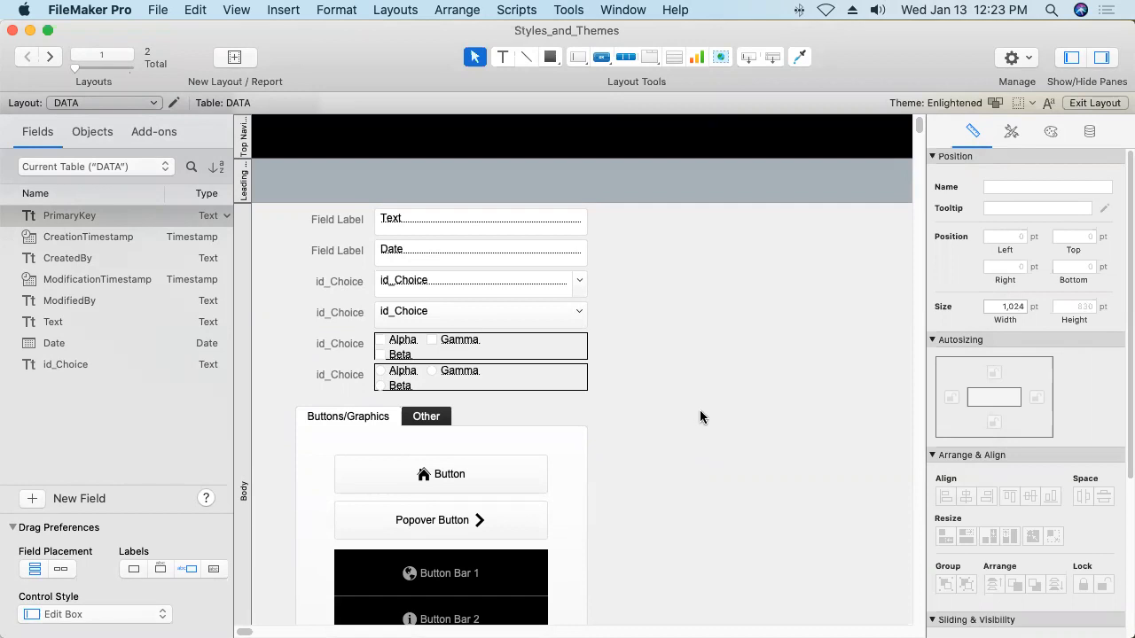
Examine the styles available for the field label, edit box, drop-down list, pop-up menu, checkbox set and radio button set.
click(1011, 132)
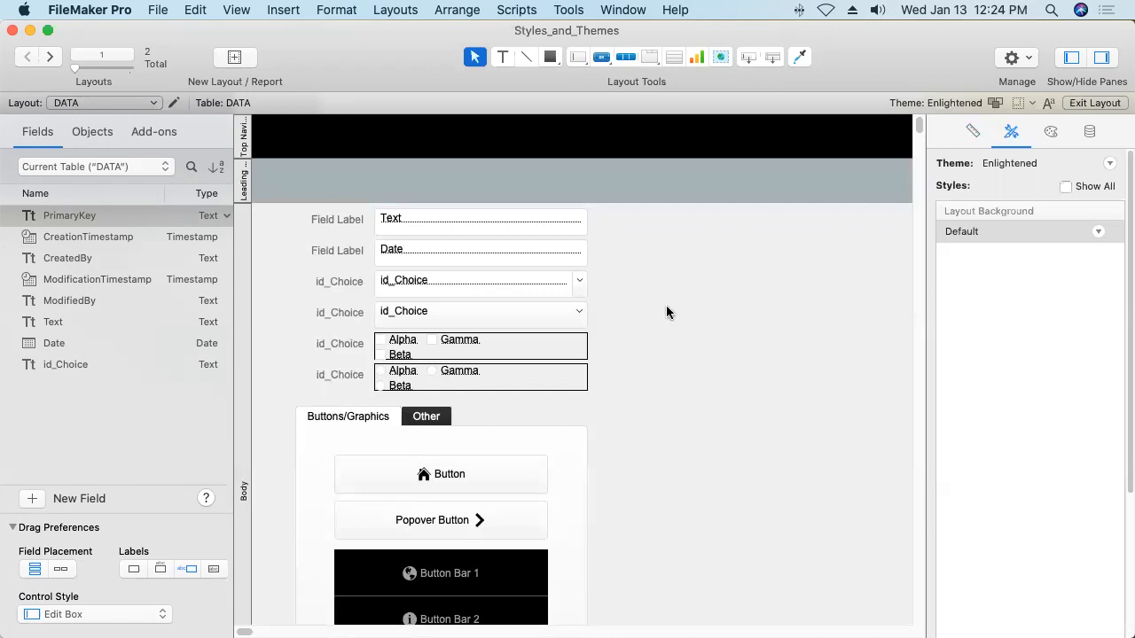
click(340, 218)
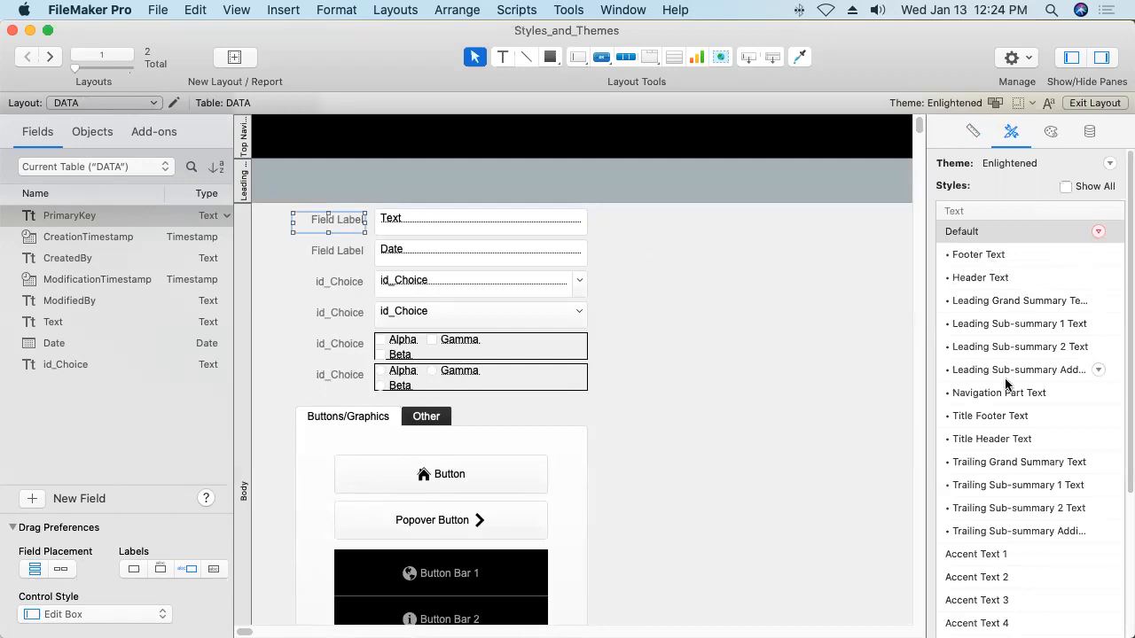
scroll(1123, 353, down, 1)
scroll(1122, 352, down, 5)
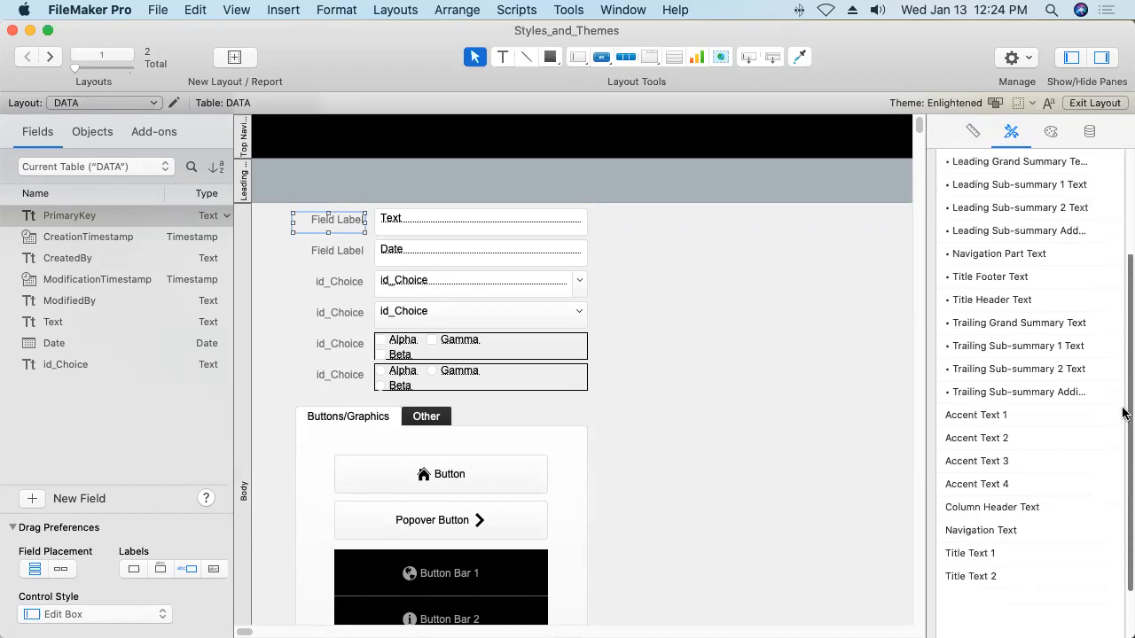
scroll(1123, 413, up, 5)
click(450, 230)
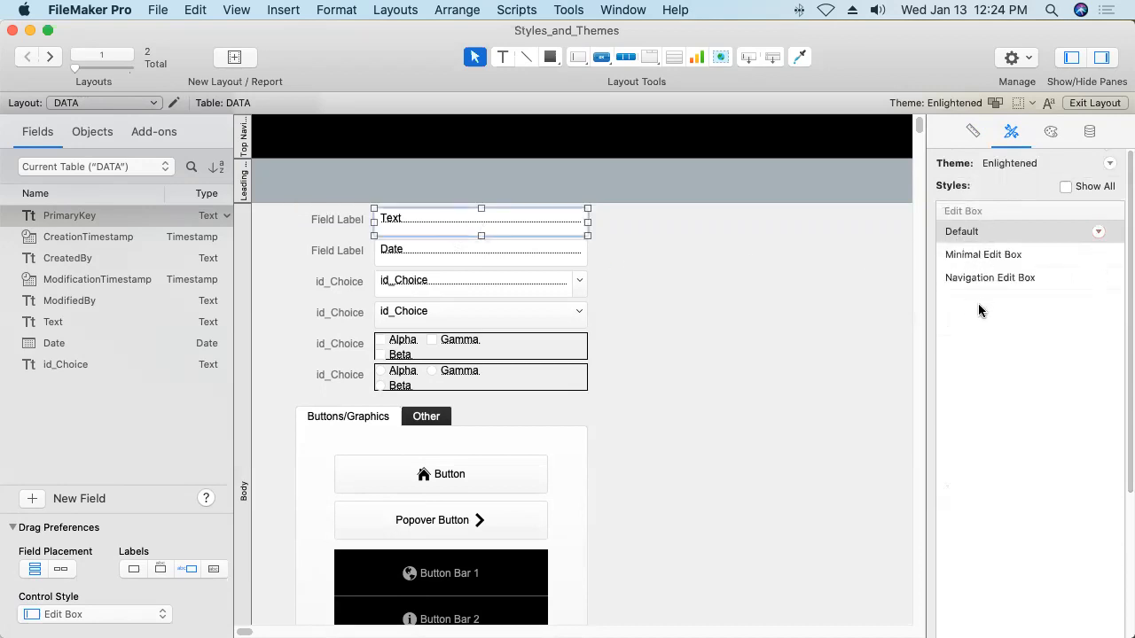
click(468, 288)
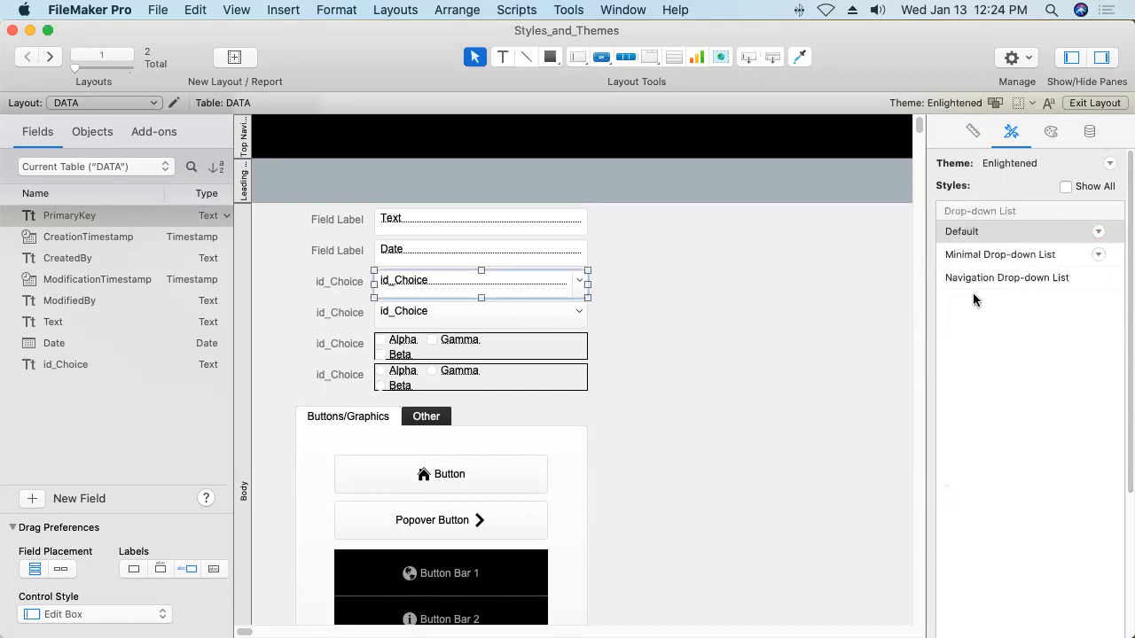
click(524, 319)
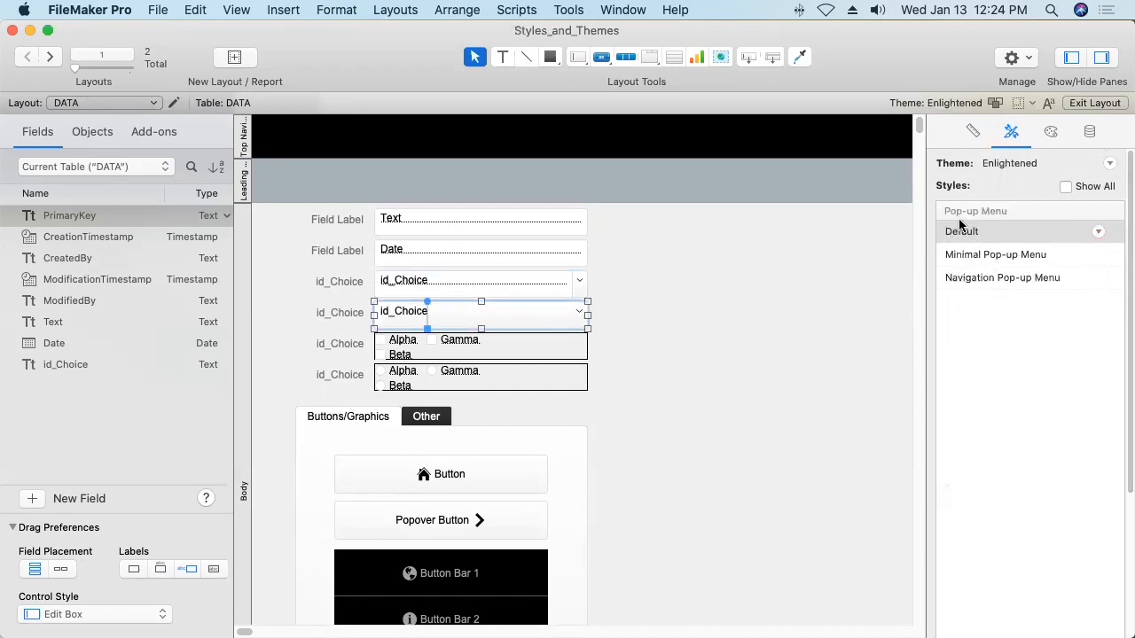
click(443, 356)
click(448, 378)
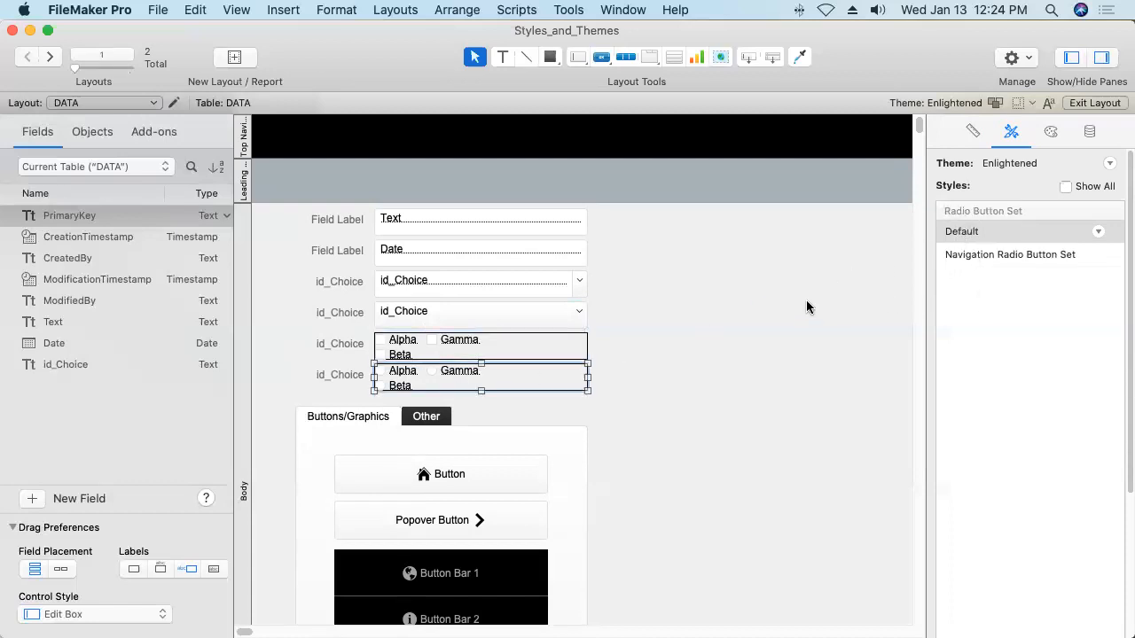
Try the Navigation Radio Button Set style on the radio button set, then return it to the Default style.
click(990, 254)
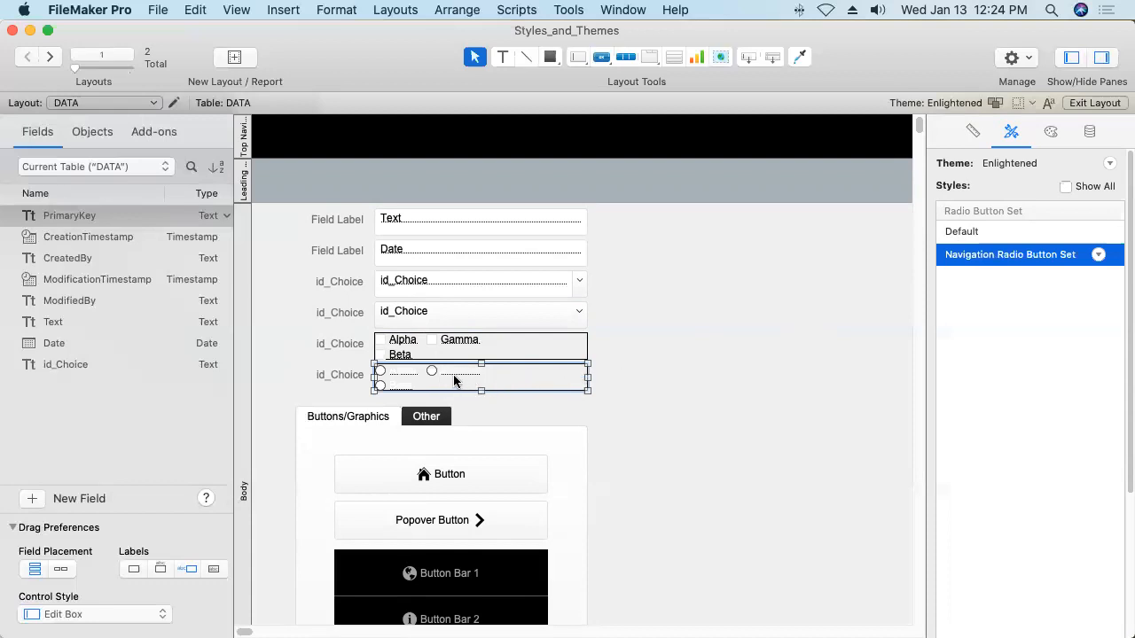
click(964, 234)
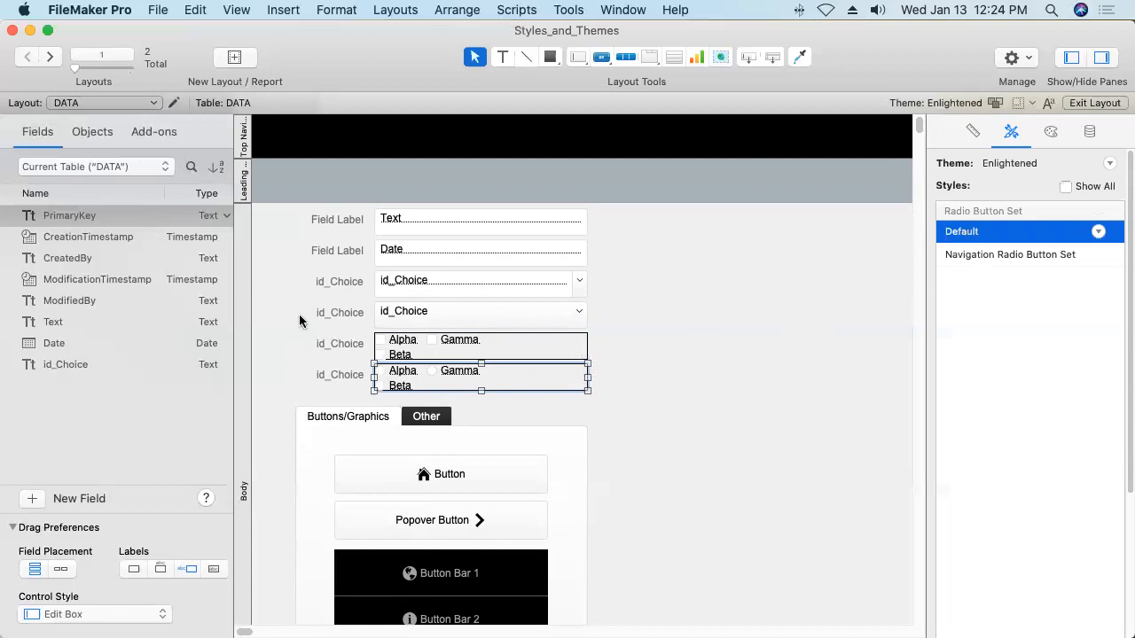
Add the Text, Date and id_Choice fields with their labels to the empty body area beside the existing fields.
click(50, 323)
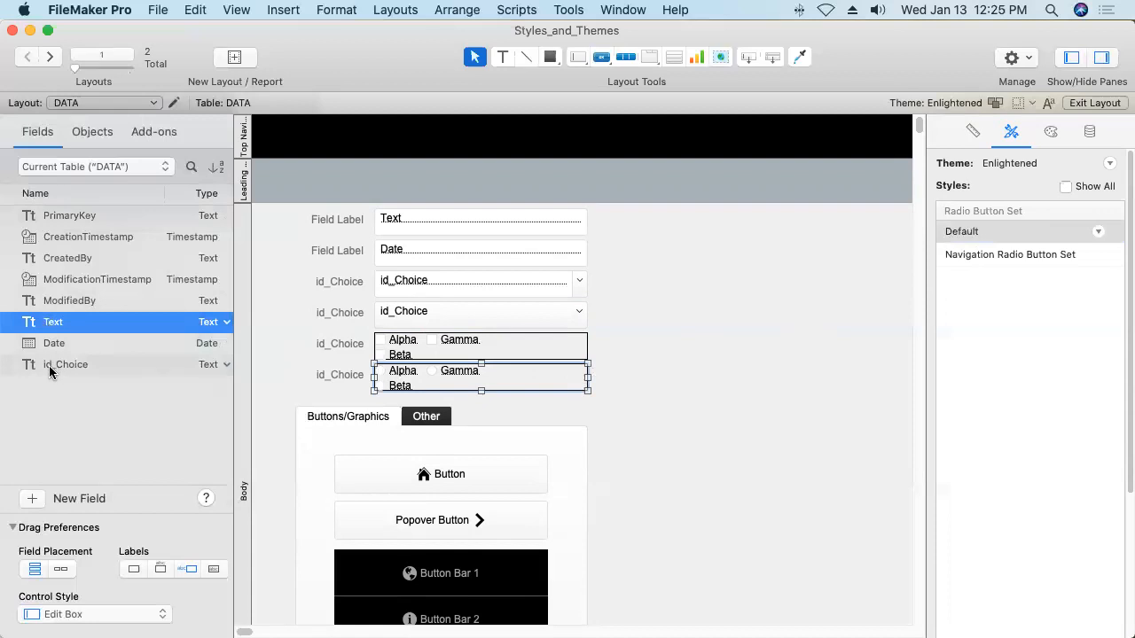
shift+click(48, 366)
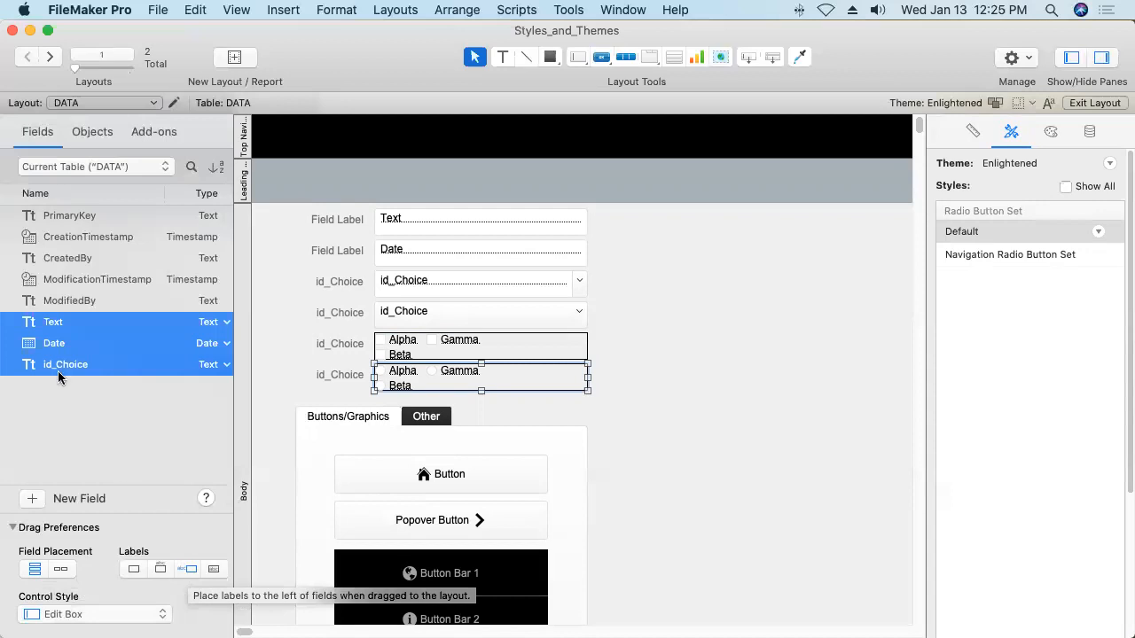
drag(51, 324, 703, 239)
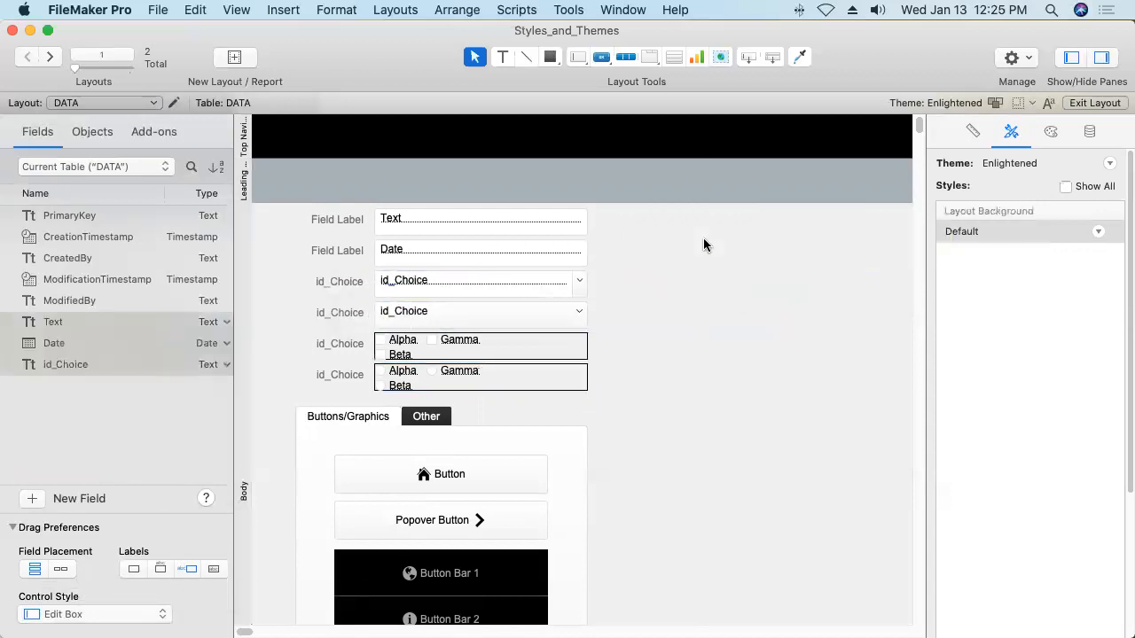
click(685, 376)
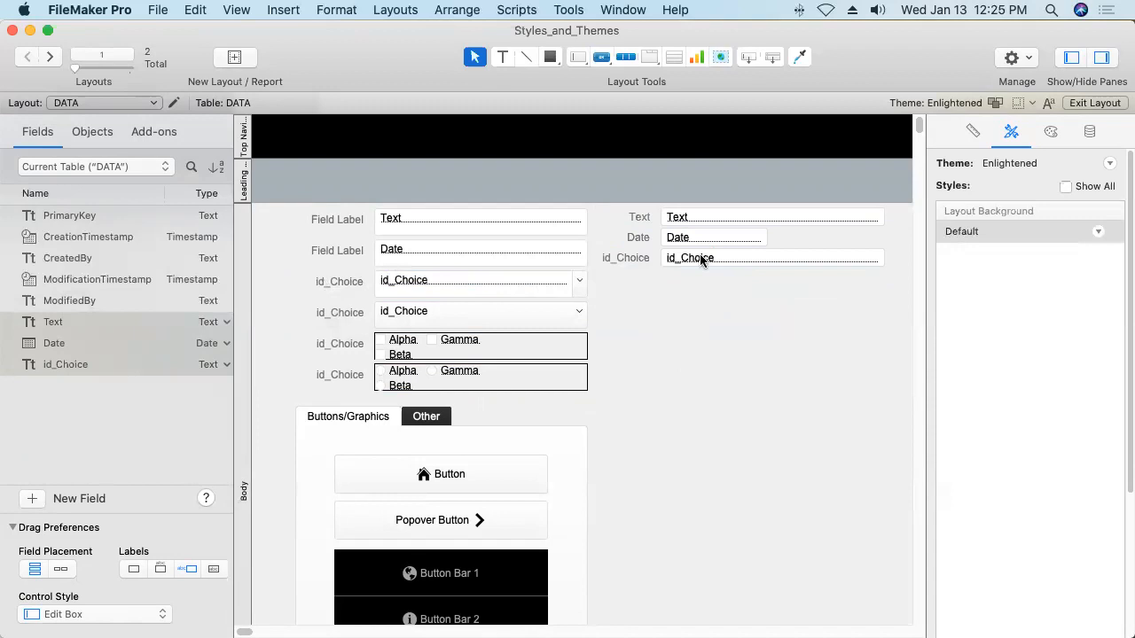
Save the formatting of the Text label beside the new fields as a new style named "Text: form field label".
click(639, 219)
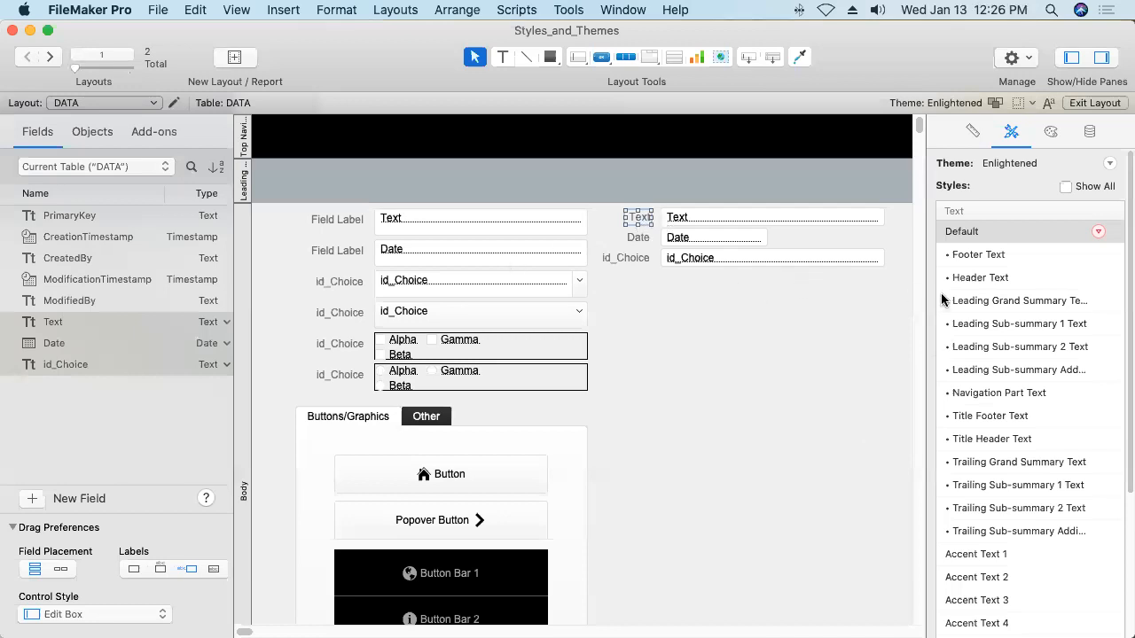
click(1098, 232)
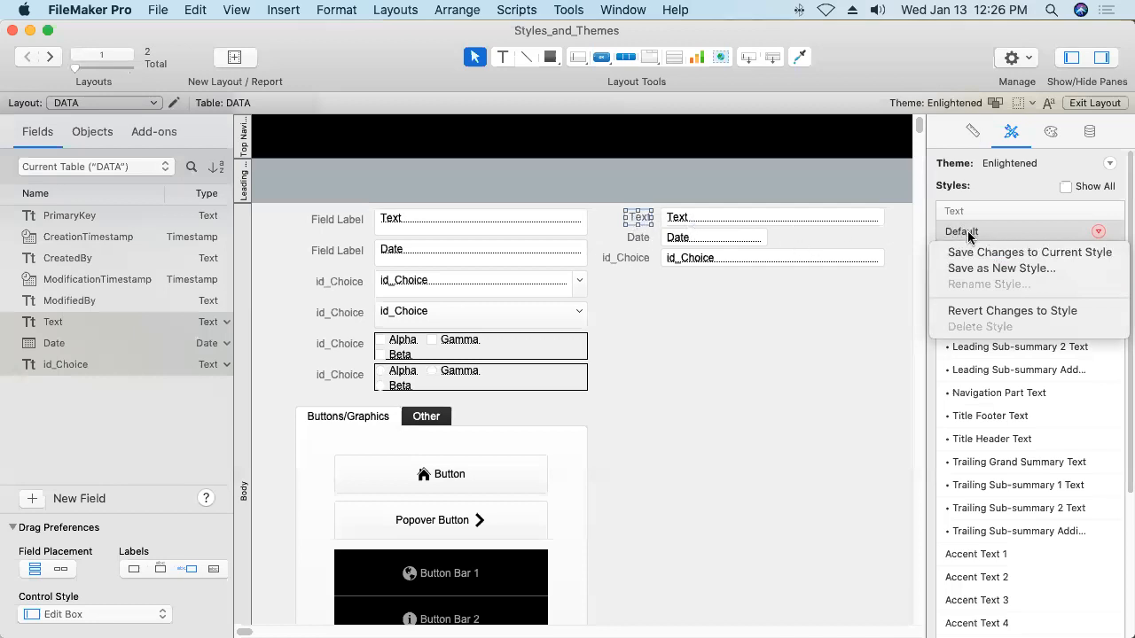
click(1012, 273)
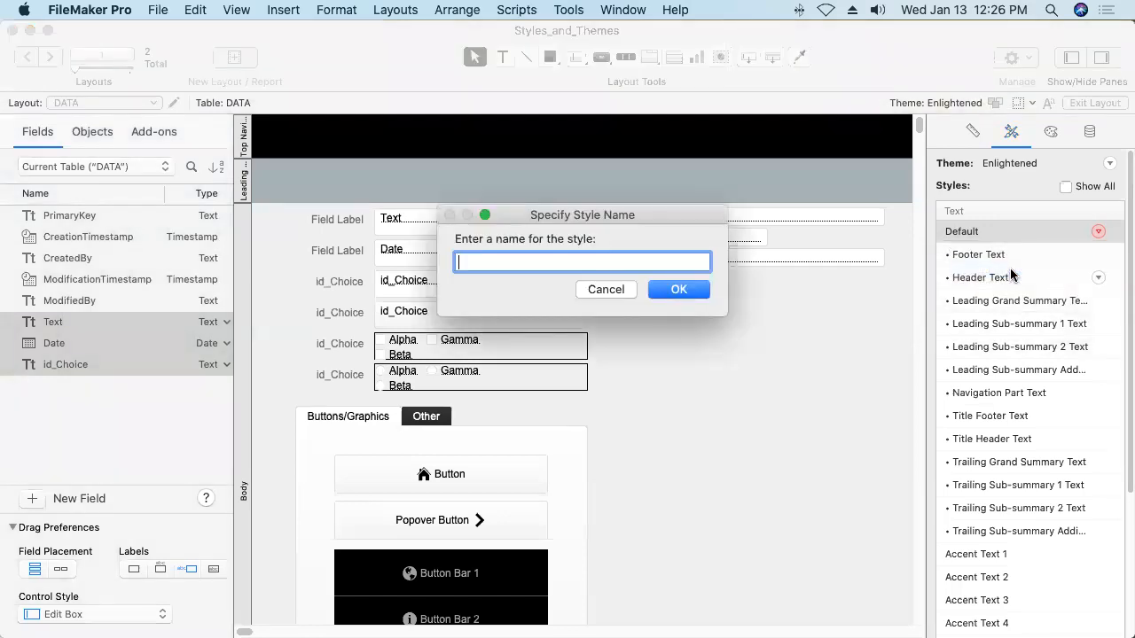
text(Text: form field label)
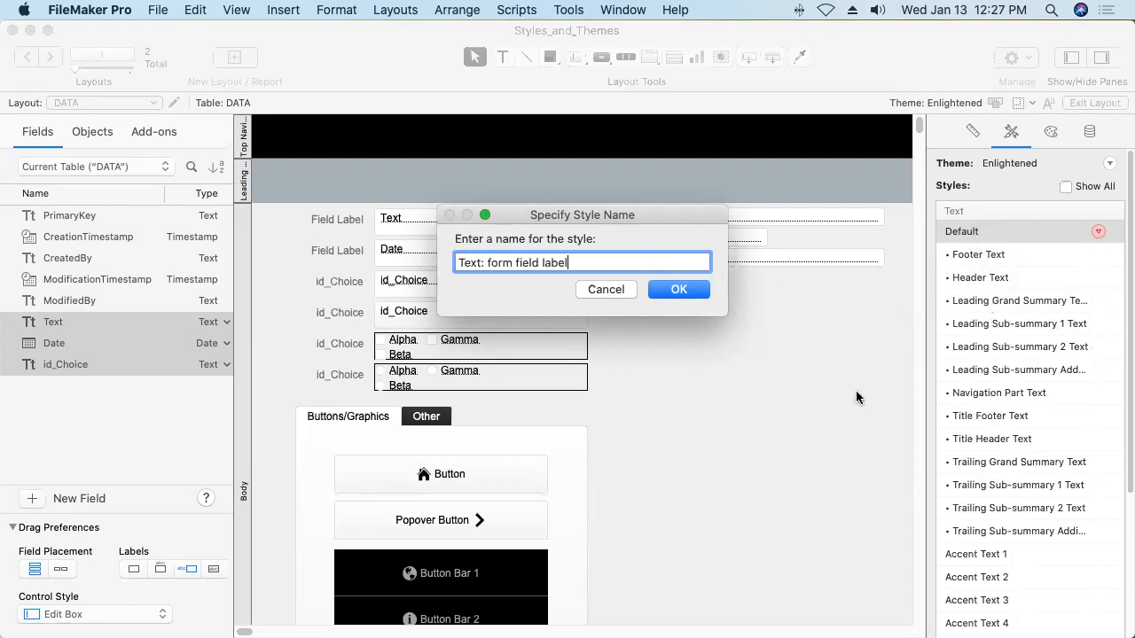
double_click(573, 263)
drag(534, 263, 443, 263)
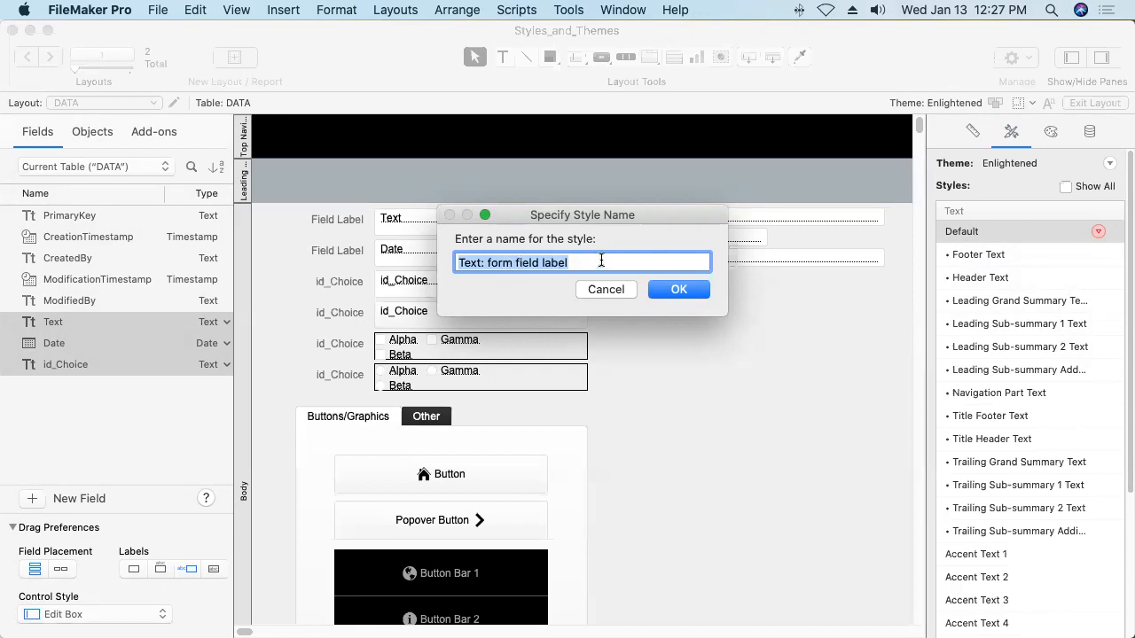
click(470, 262)
double_click(470, 262)
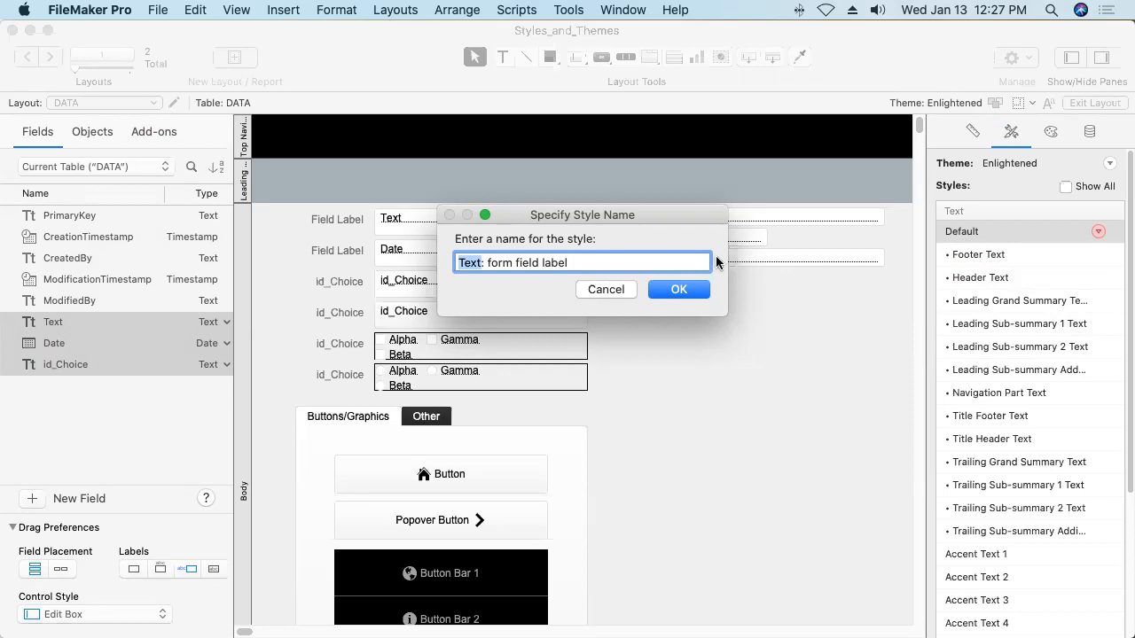
click(653, 262)
click(673, 292)
click(676, 292)
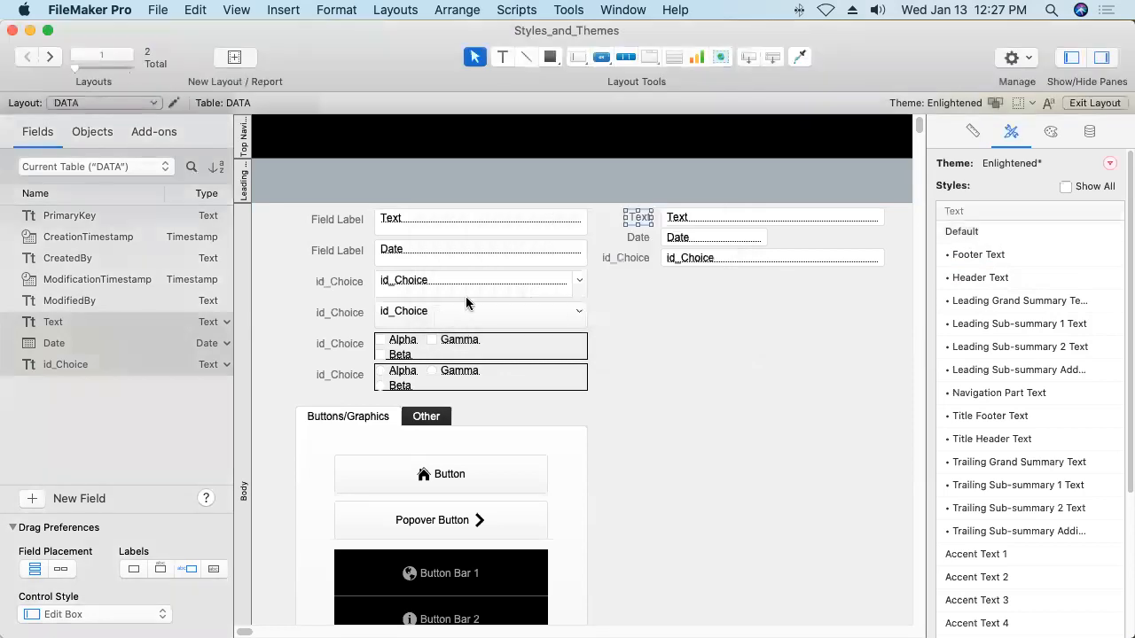
Apply the "Text: form field label" style to the six original field labels and the new Date and id_Choice labels.
drag(289, 213, 349, 382)
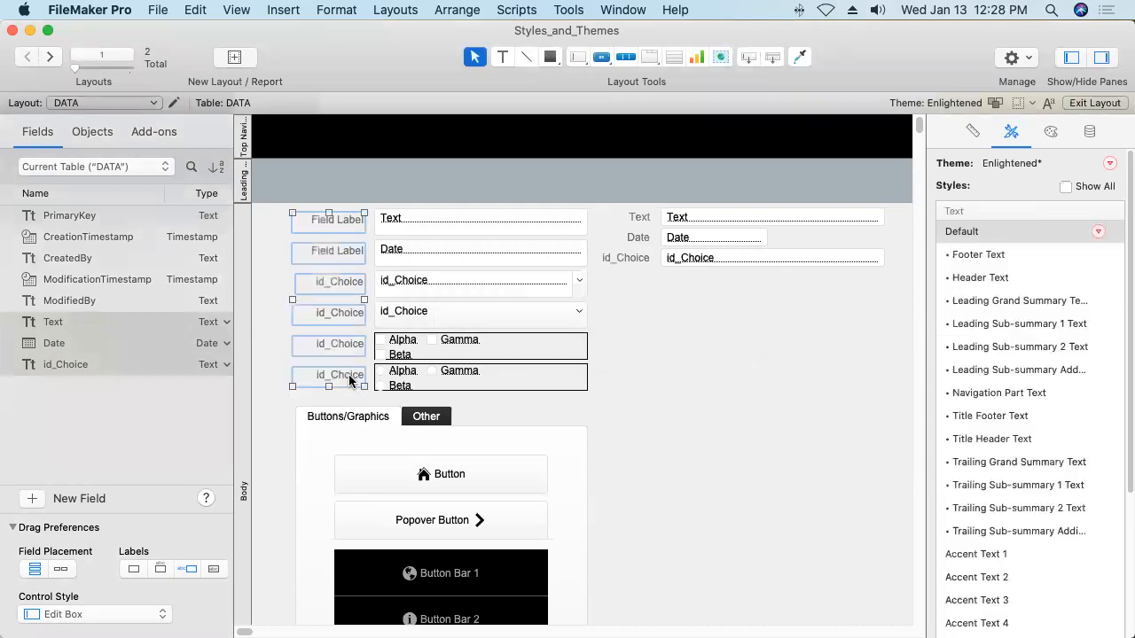
shift+click(635, 259)
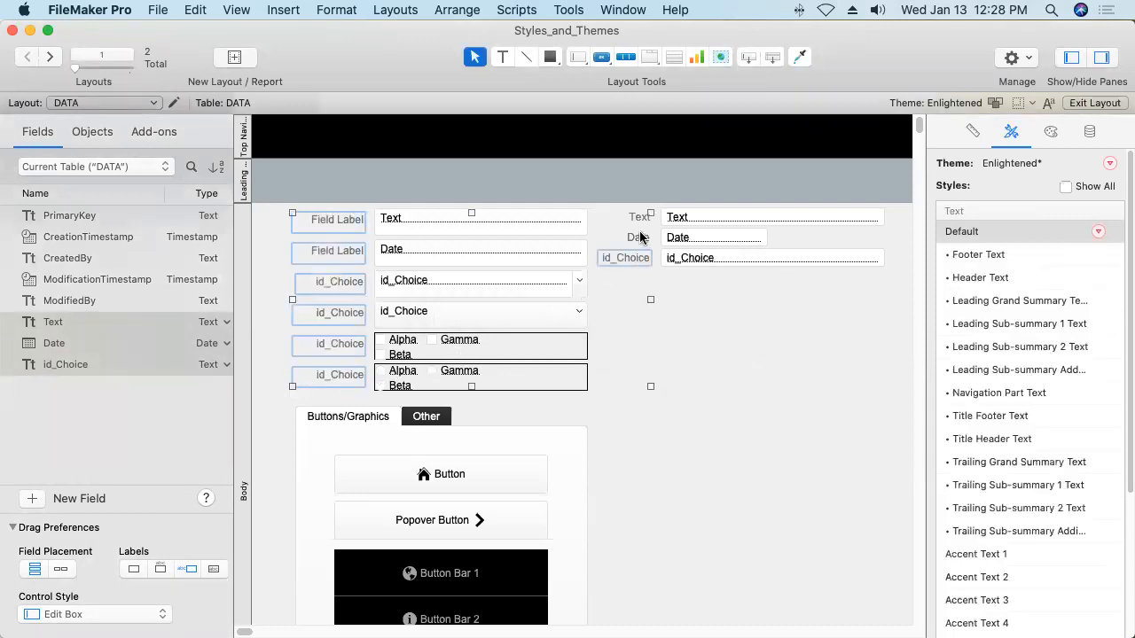
shift+click(639, 239)
scroll(605, 427, down, 3)
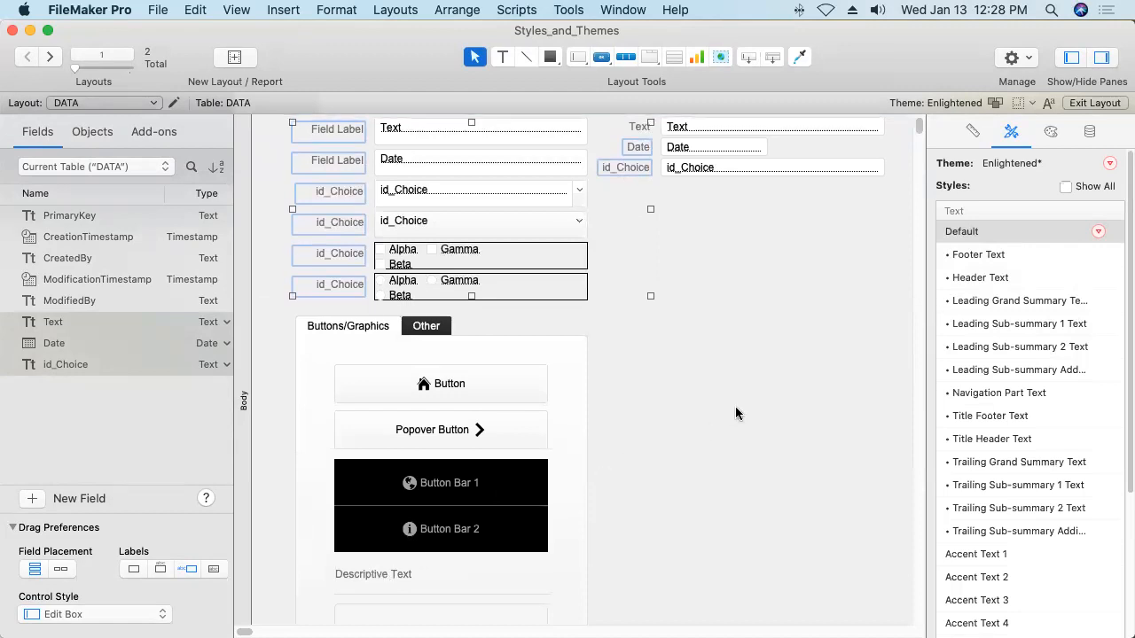
scroll(737, 408, up, 3)
scroll(738, 409, up, 1)
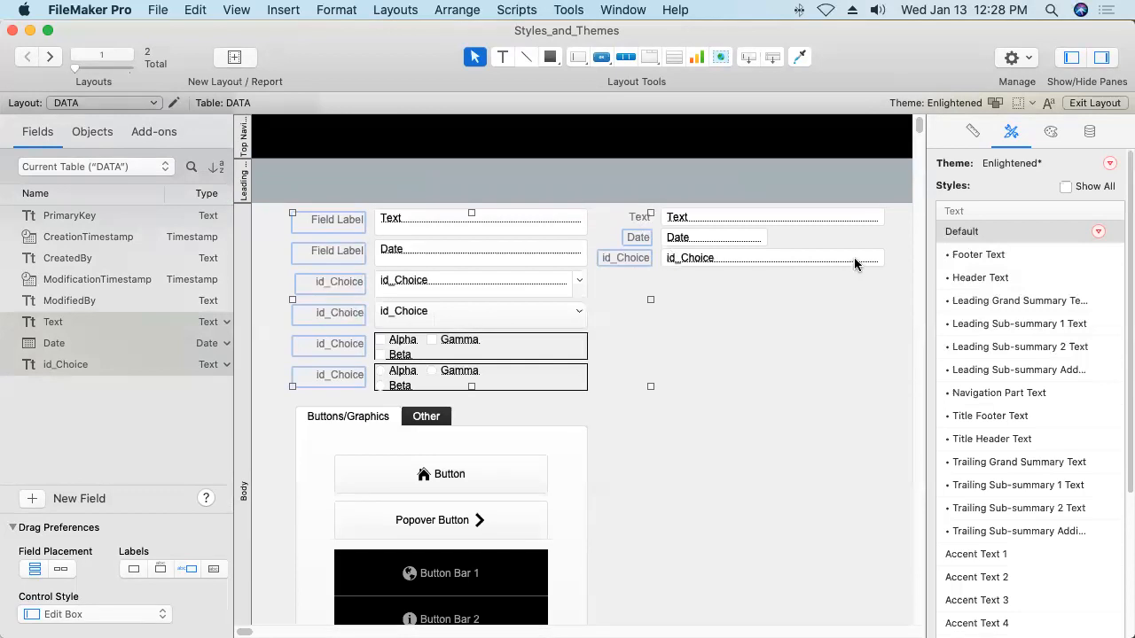
drag(1123, 486, 1119, 589)
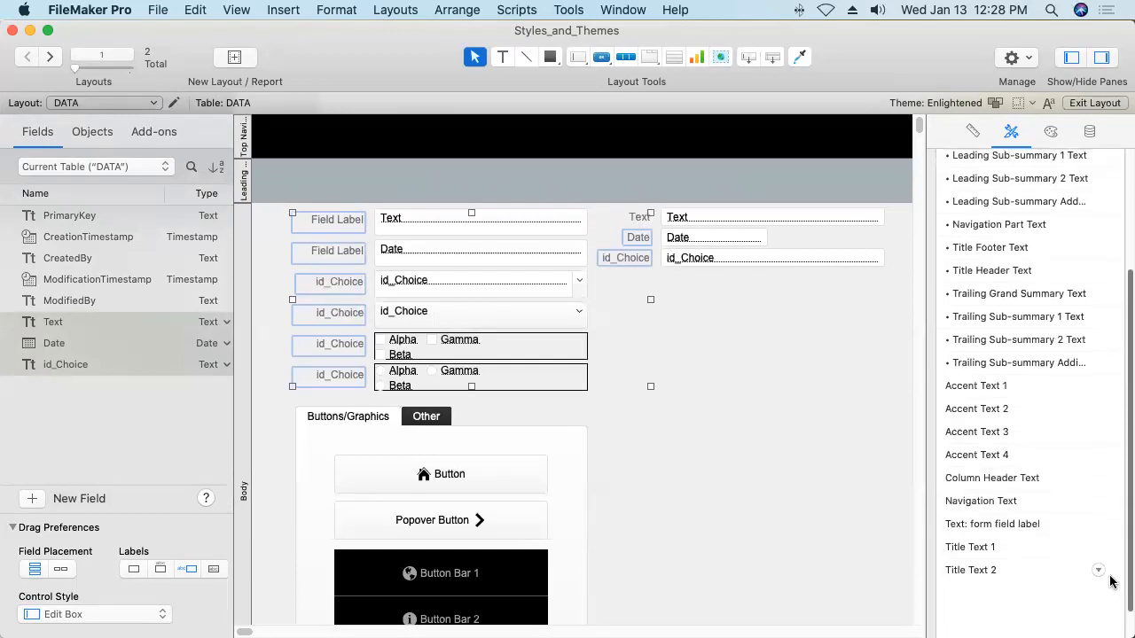
click(976, 528)
scroll(1123, 250, up, 1)
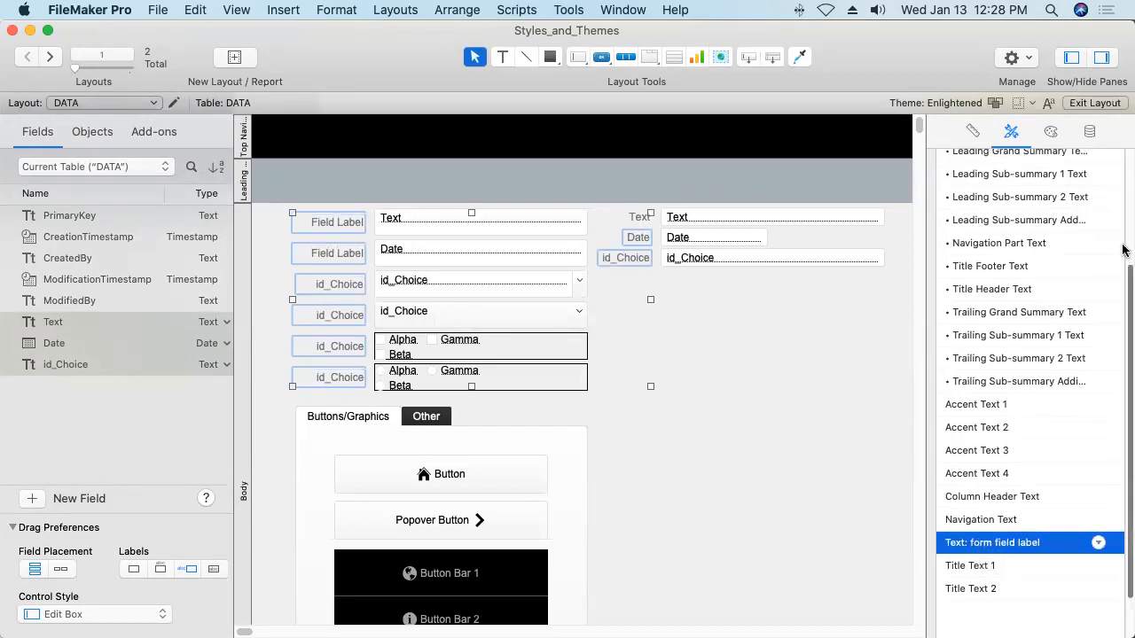
scroll(1122, 250, up, 5)
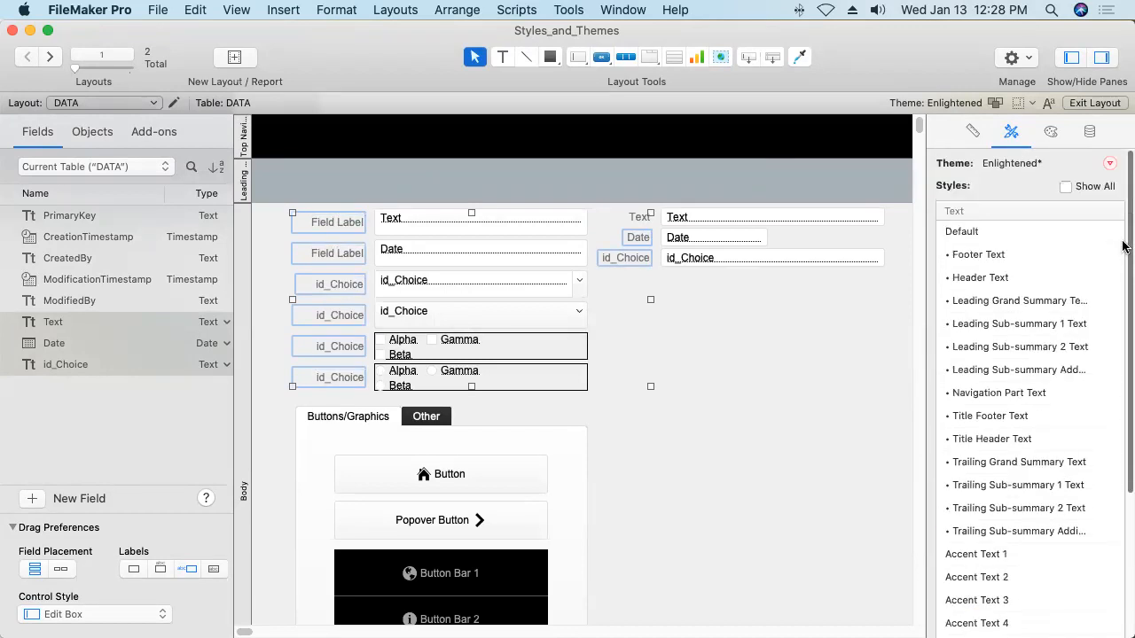
click(1051, 133)
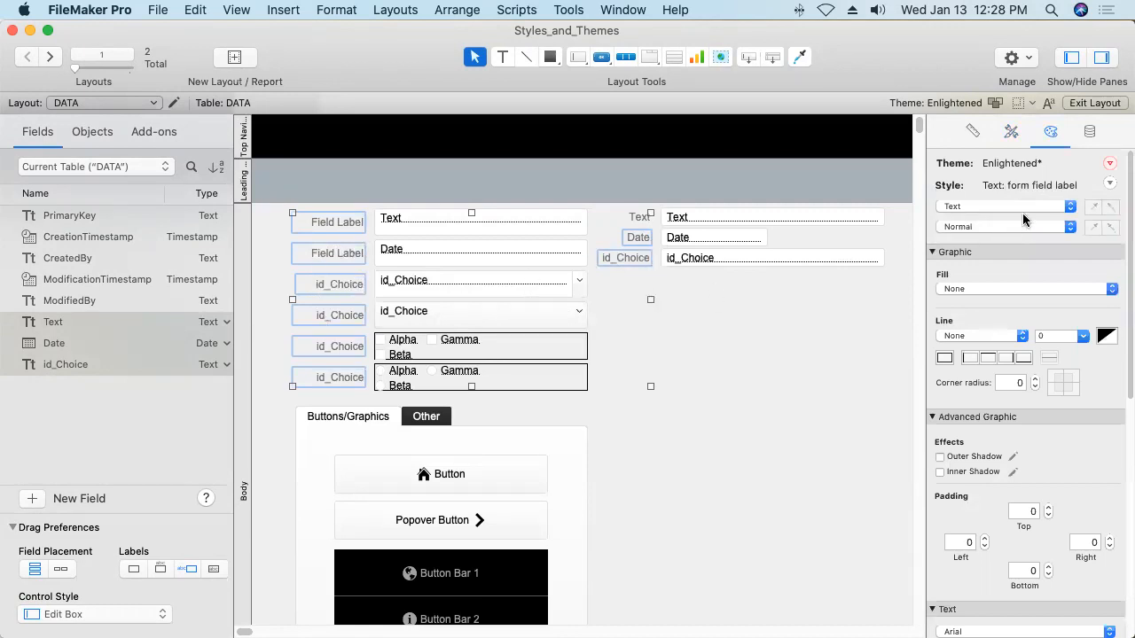
click(747, 342)
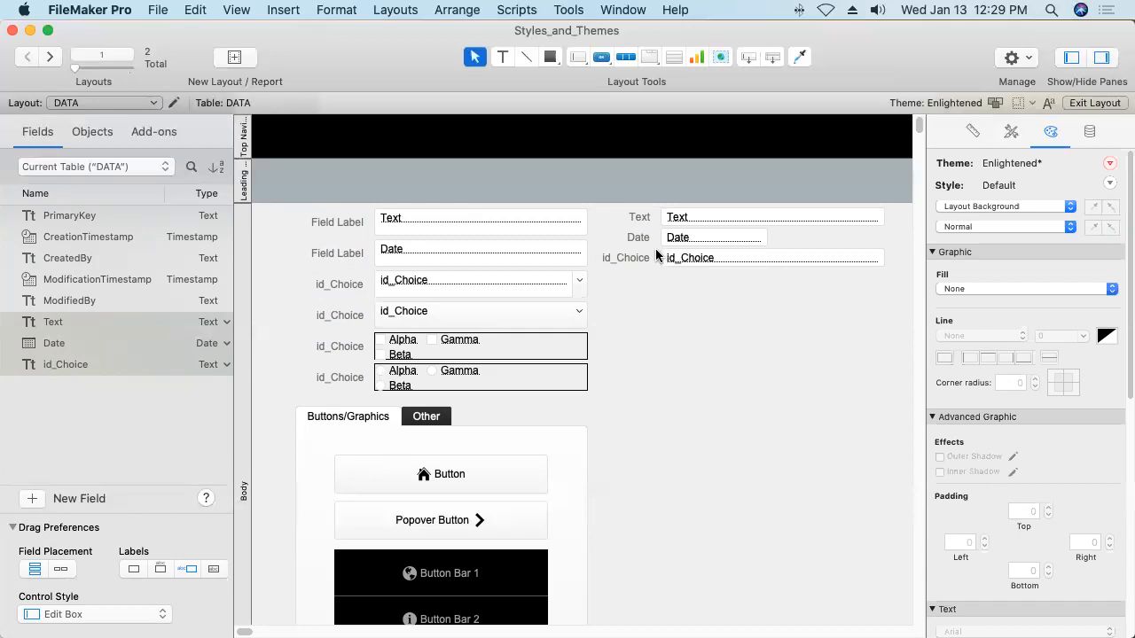
Show the Other tab panel and add a "Text" label above the portal's Text column.
click(417, 419)
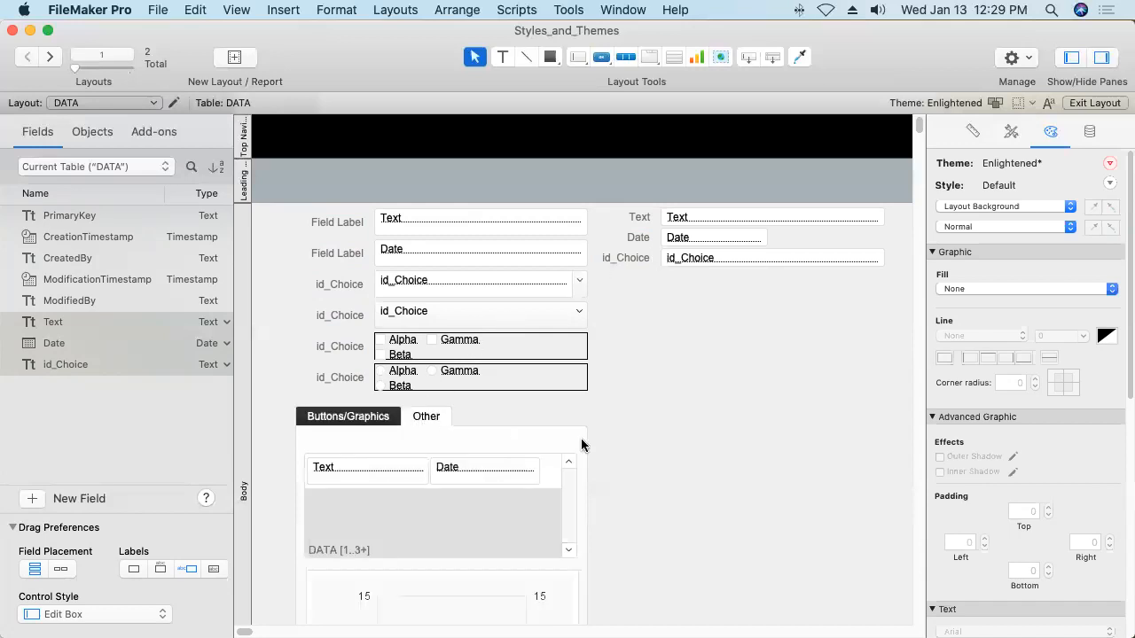
scroll(636, 453, down, 5)
scroll(637, 460, down, 2)
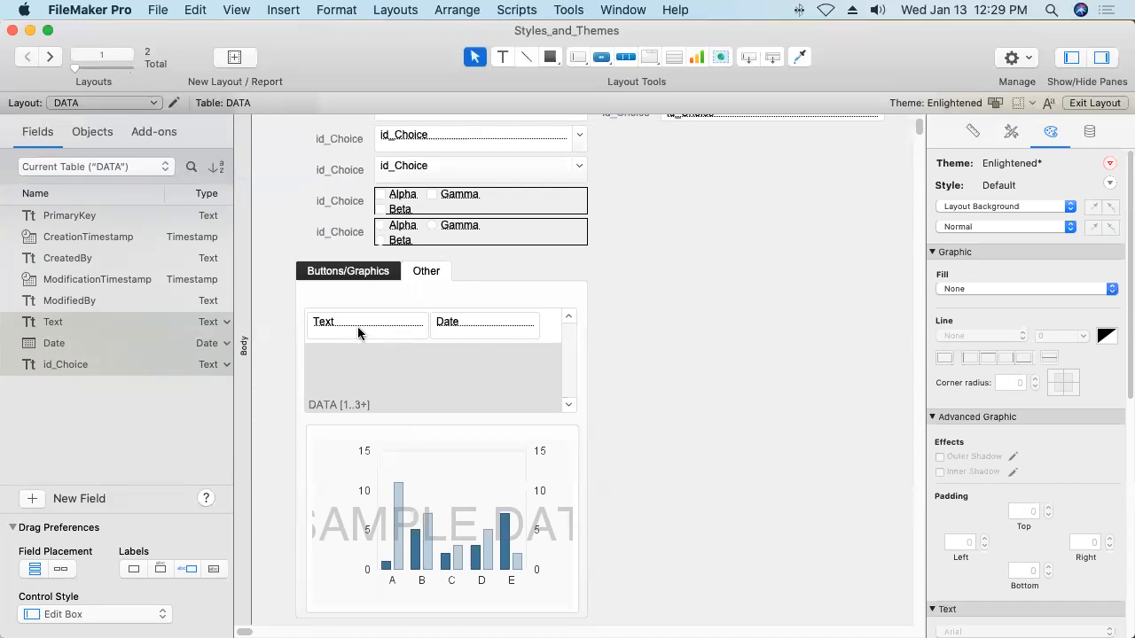
key(t)
click(708, 260)
click(698, 305)
drag(717, 264, 319, 300)
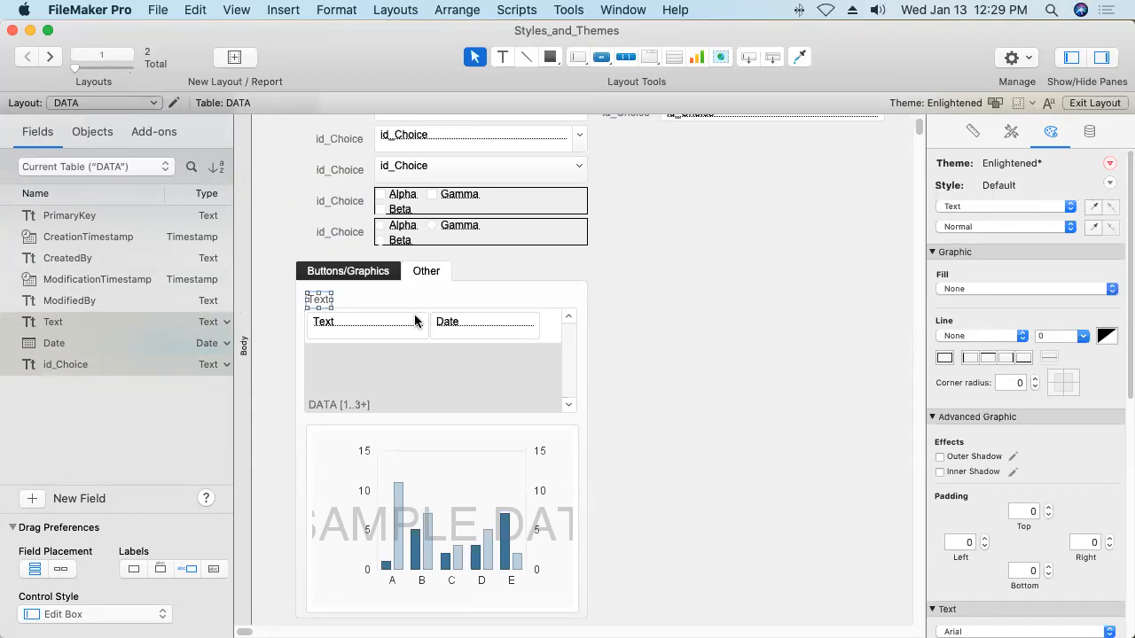
Duplicate the portal's Text label above the Date column and change the copy's wording to "Date".
click(342, 173)
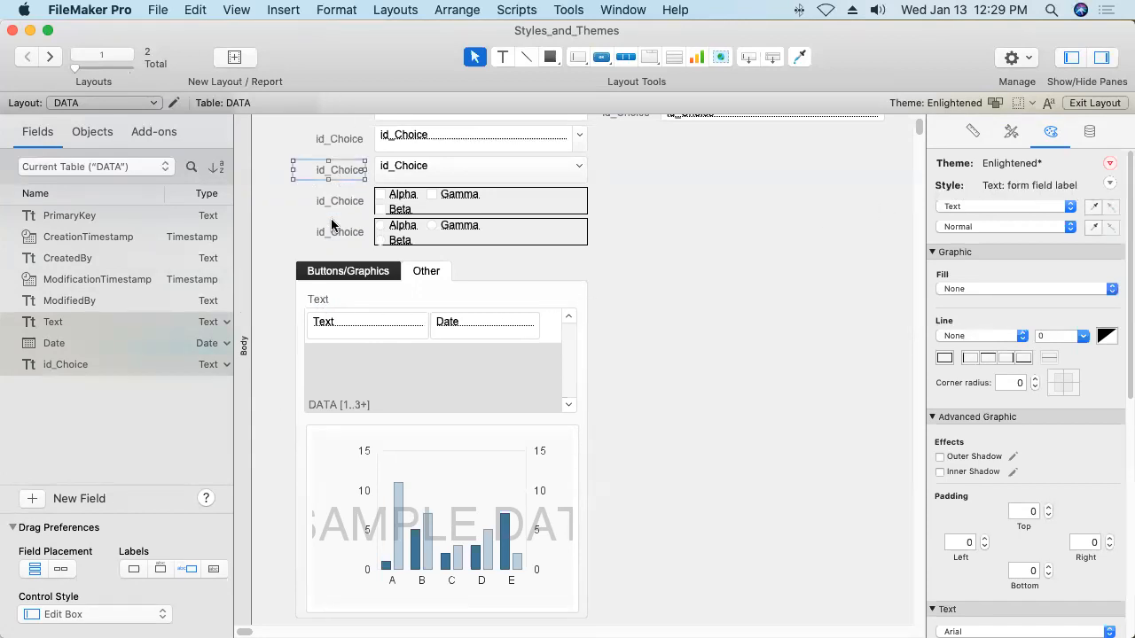
click(320, 302)
drag(320, 302, 447, 305)
key(Return)
text(Date)
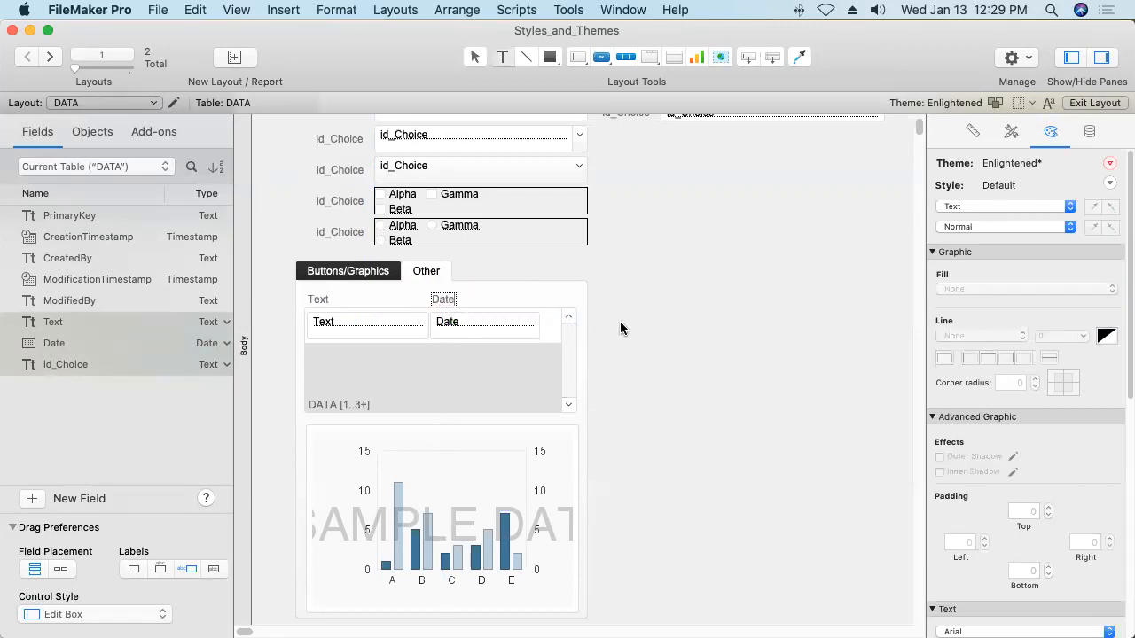
key(Escape)
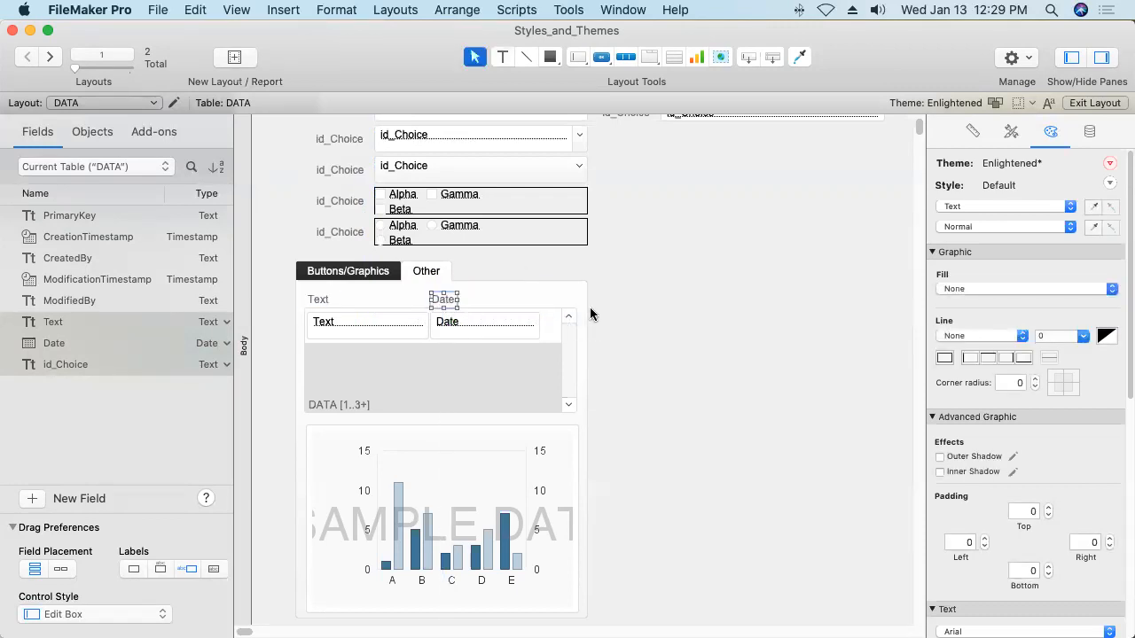
Align the left edges of the Date and Text column labels with their respective portal fields.
shift+click(452, 325)
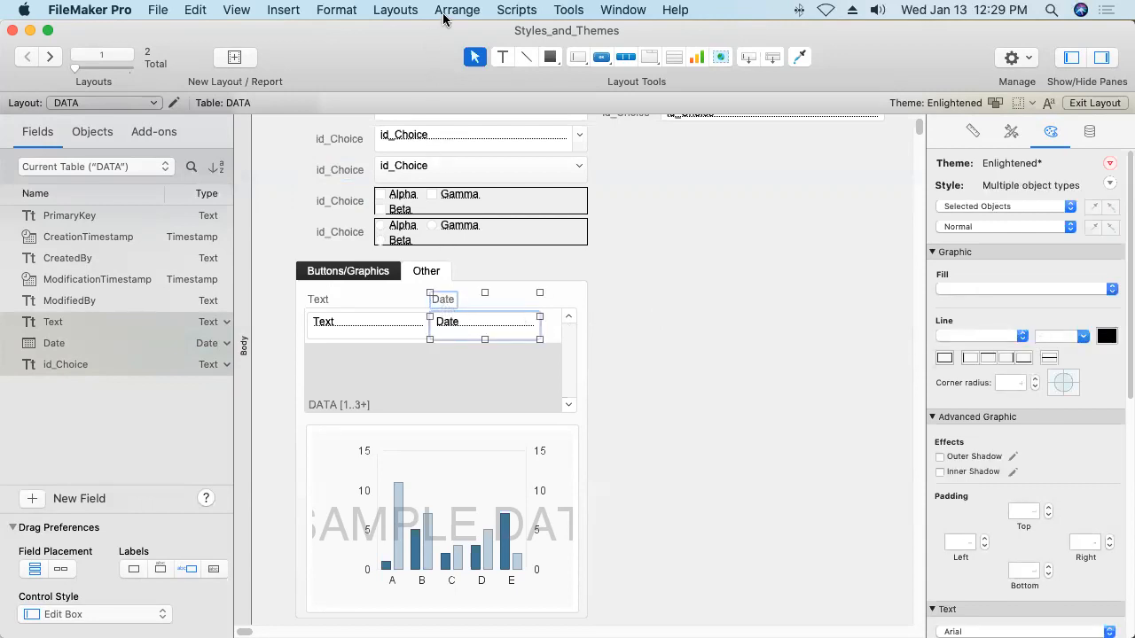
click(448, 12)
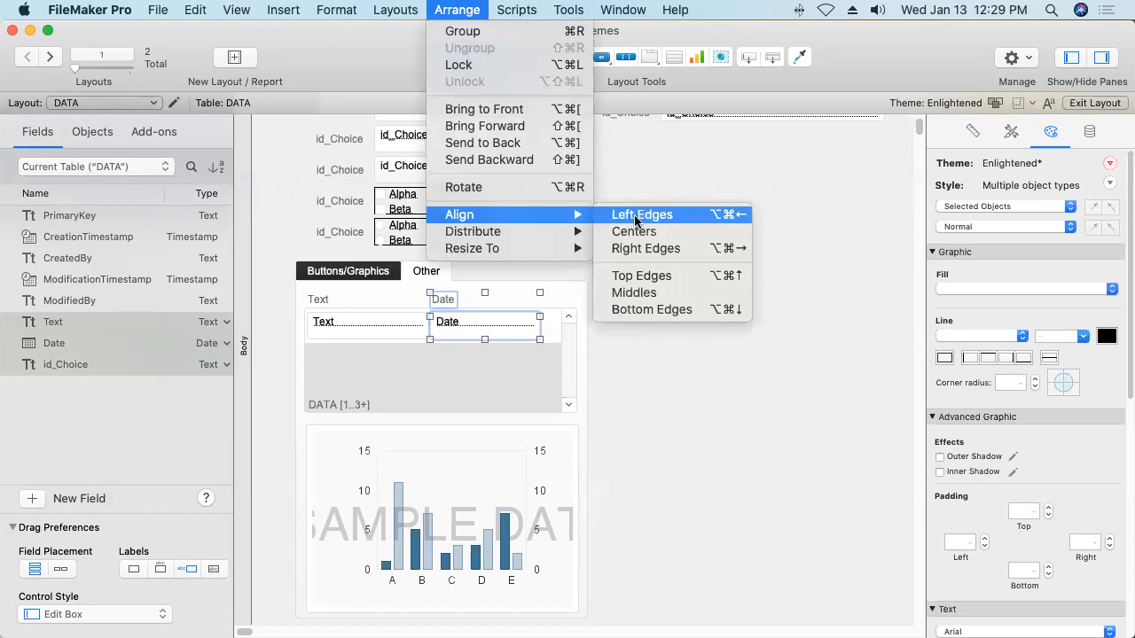
click(599, 238)
click(346, 333)
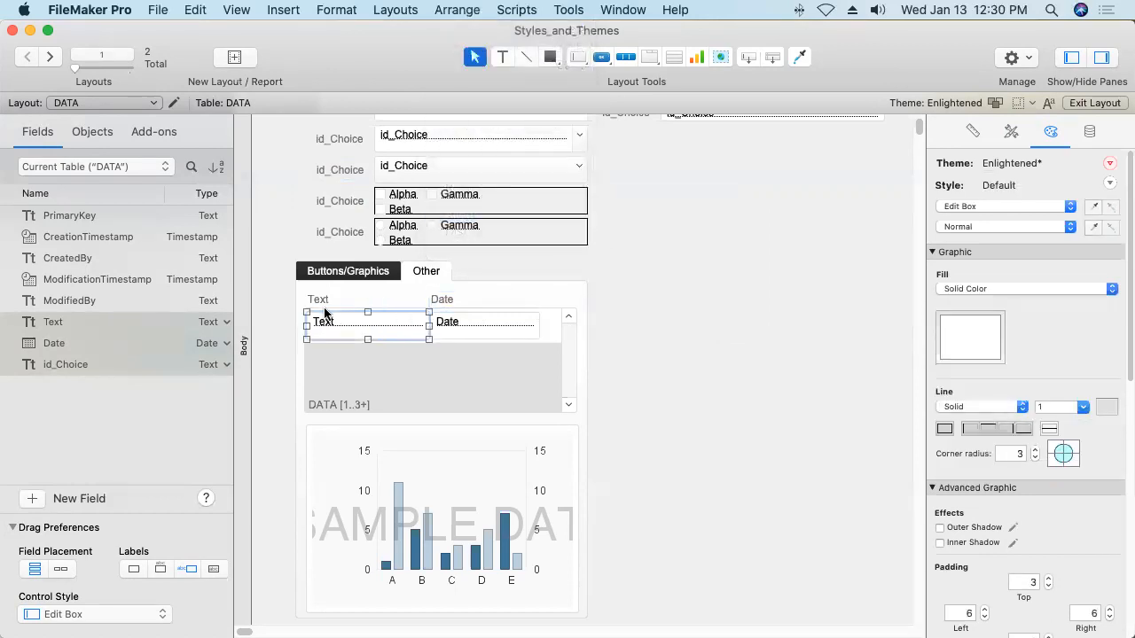
shift+click(321, 306)
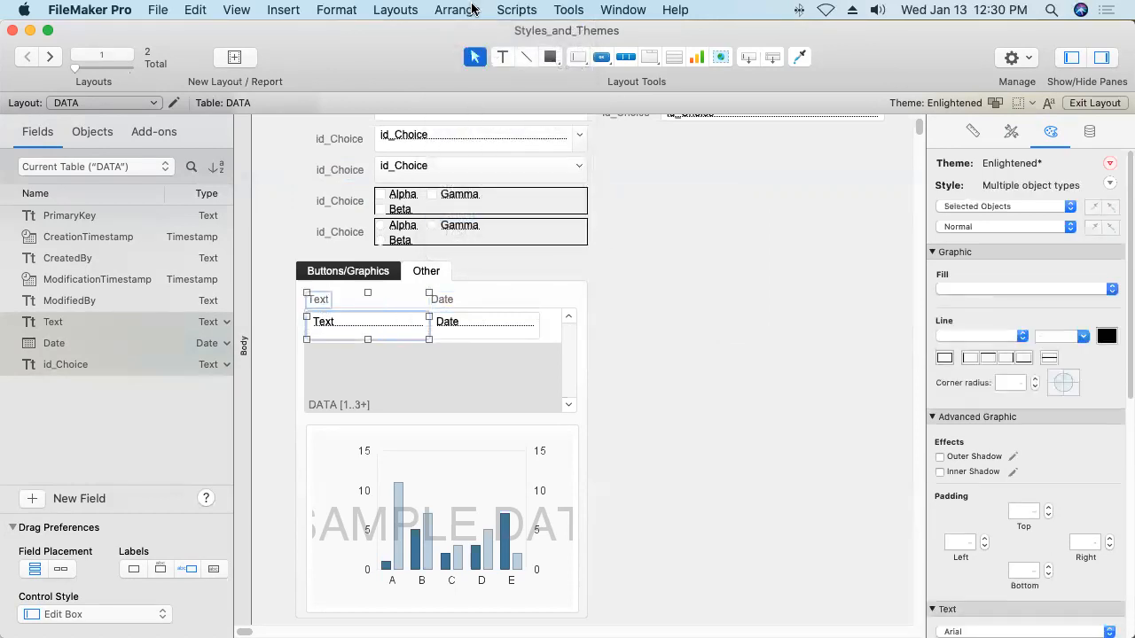
click(457, 9)
mouse_move(506, 213)
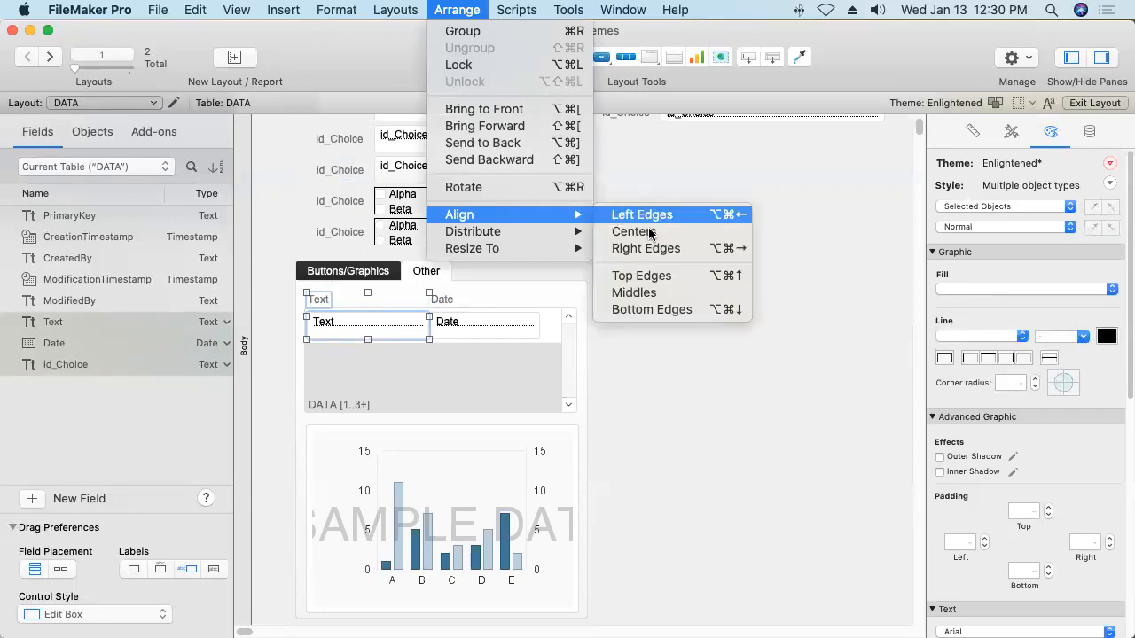
click(651, 231)
click(678, 344)
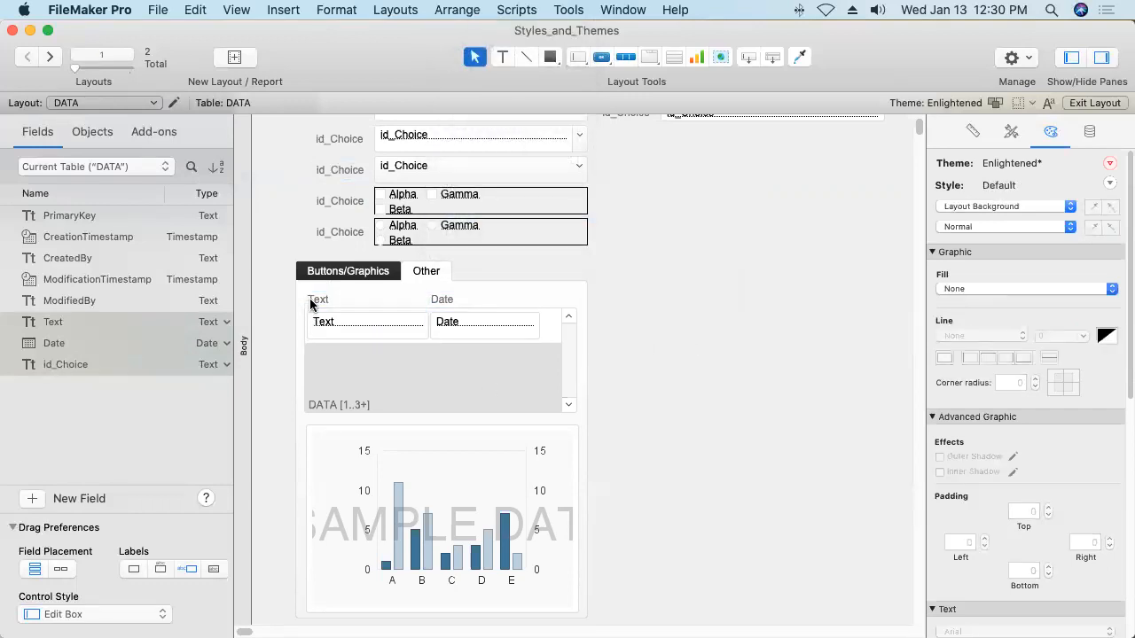
Compare the Date label's alignment with its portal field, and examine the portal Text field's control style, line and padding settings.
click(436, 301)
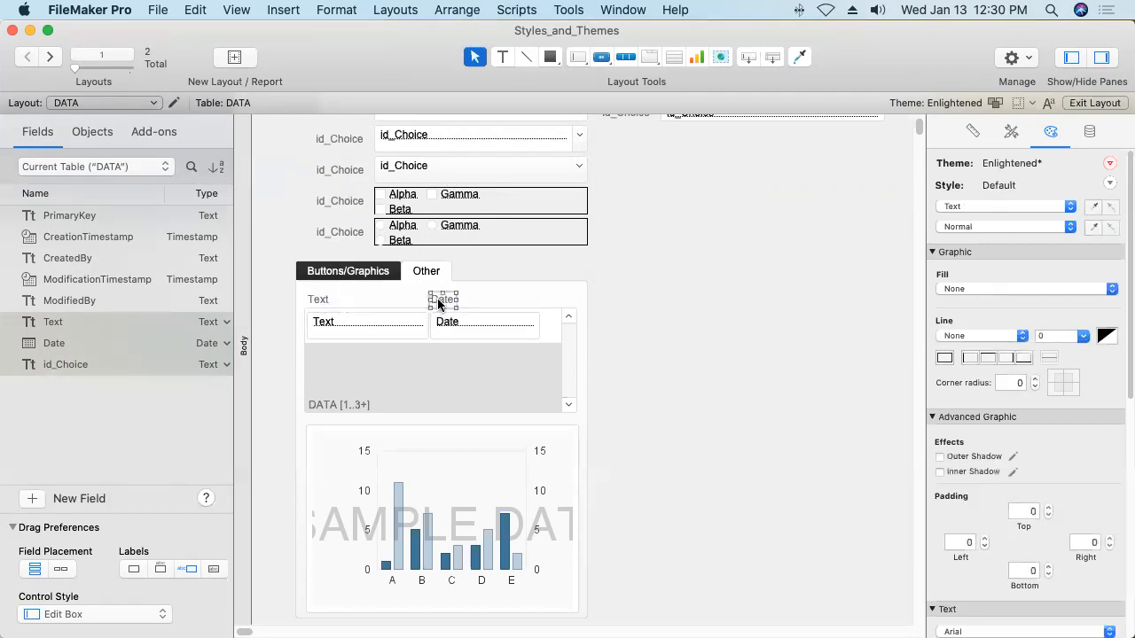
shift+click(450, 325)
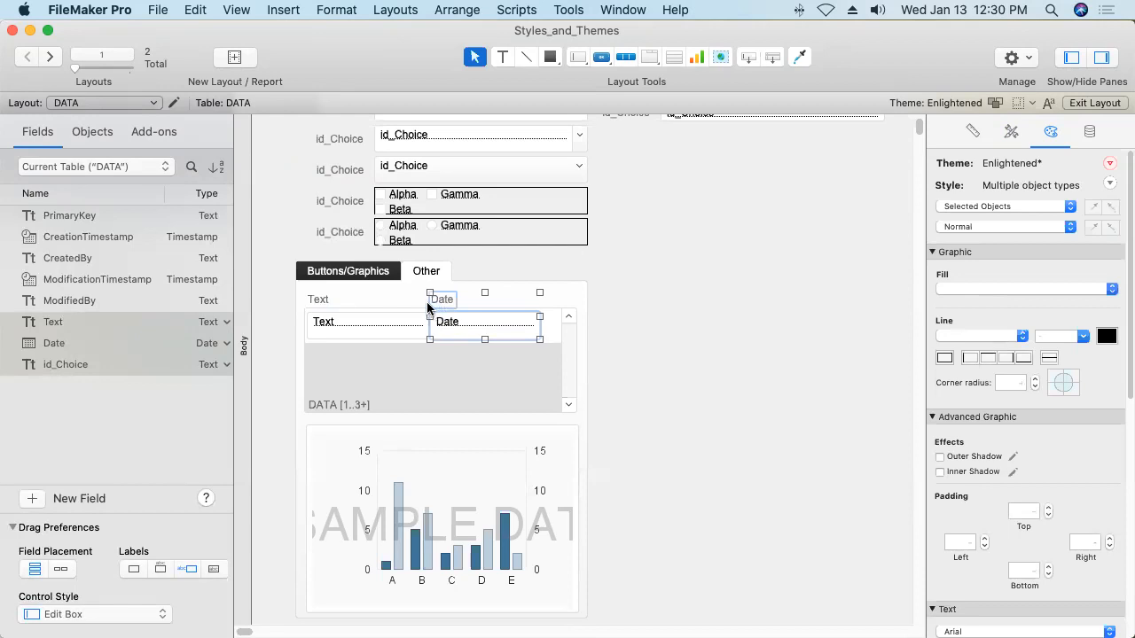
click(673, 329)
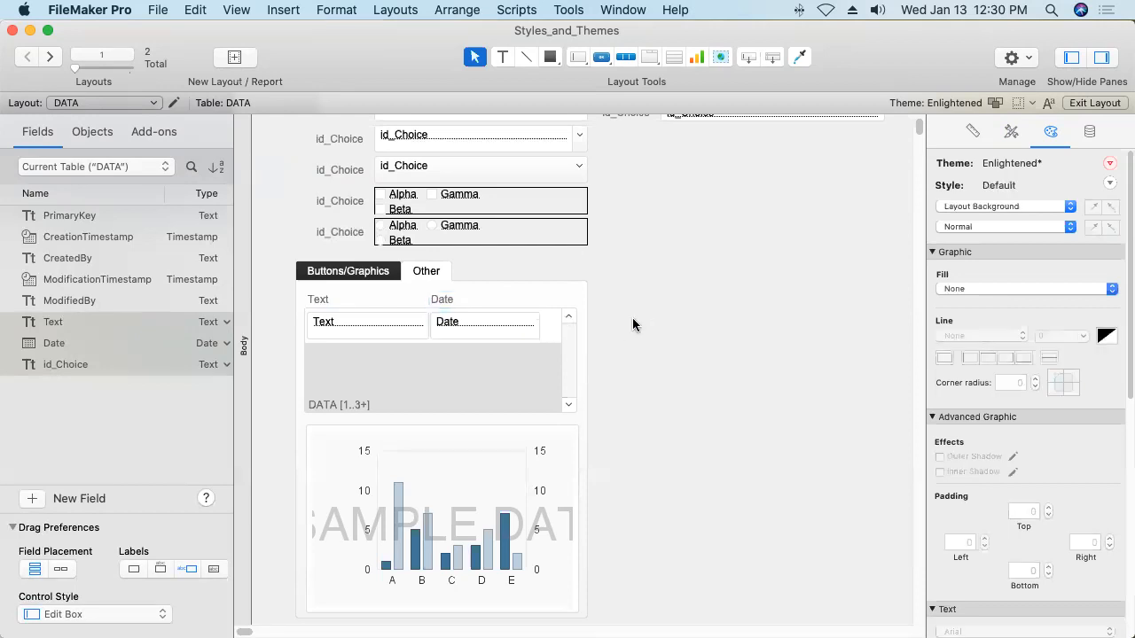
click(420, 331)
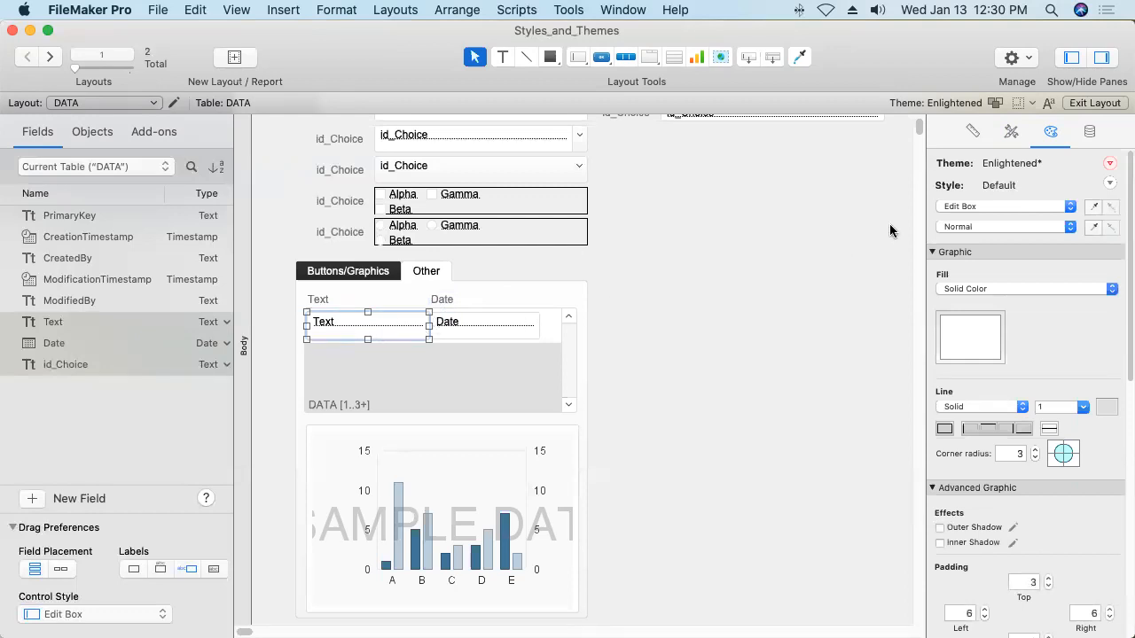
click(1090, 131)
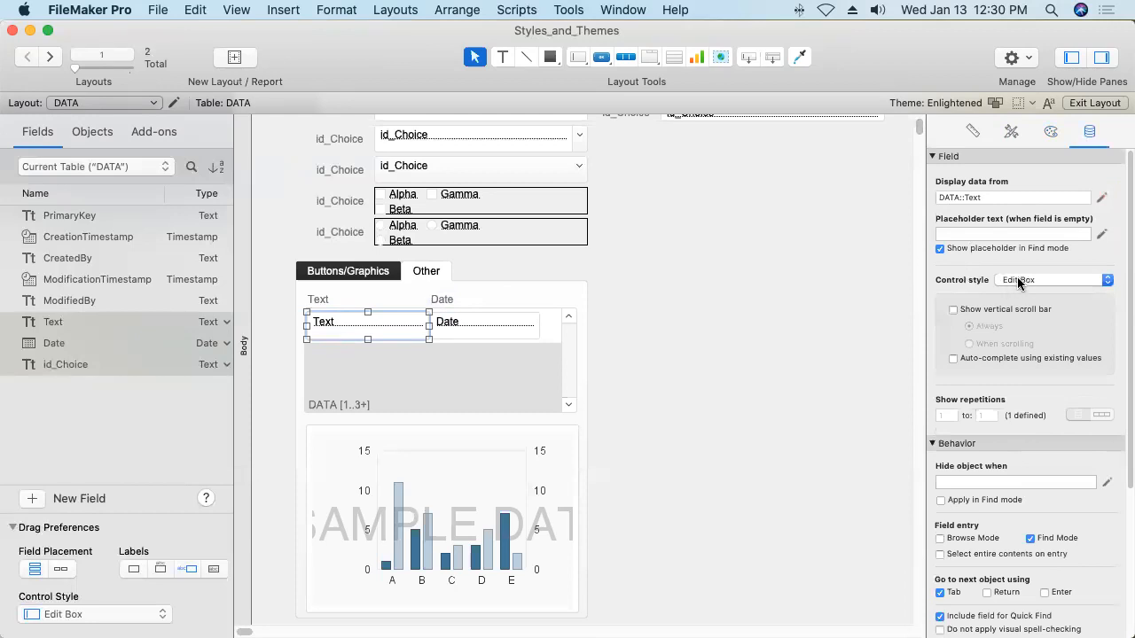
click(1049, 132)
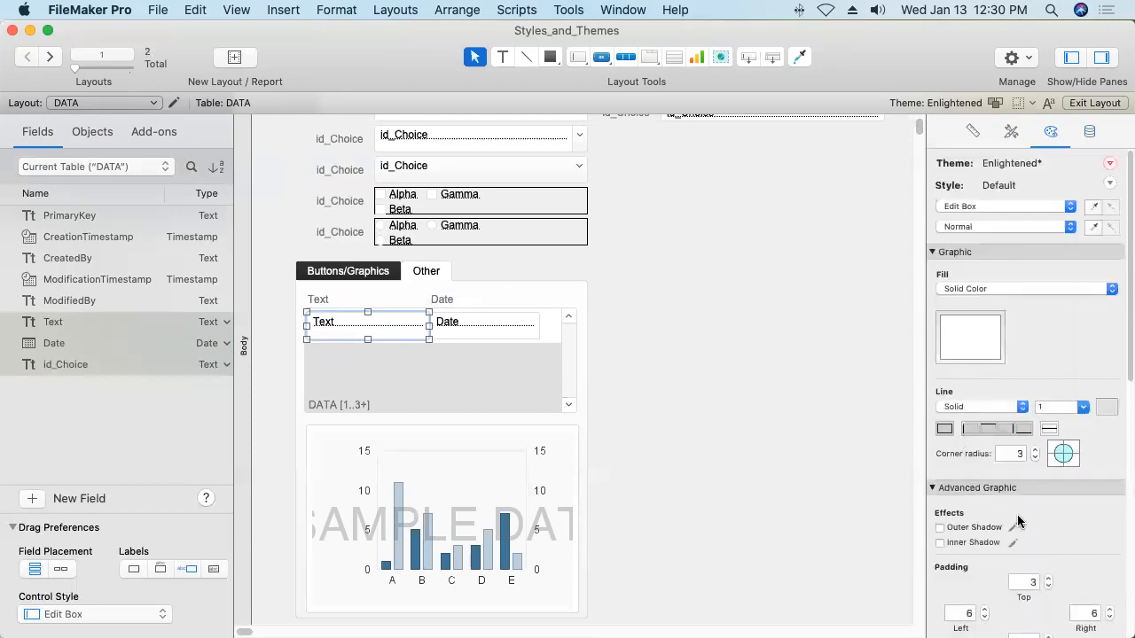
scroll(1019, 514, down, 5)
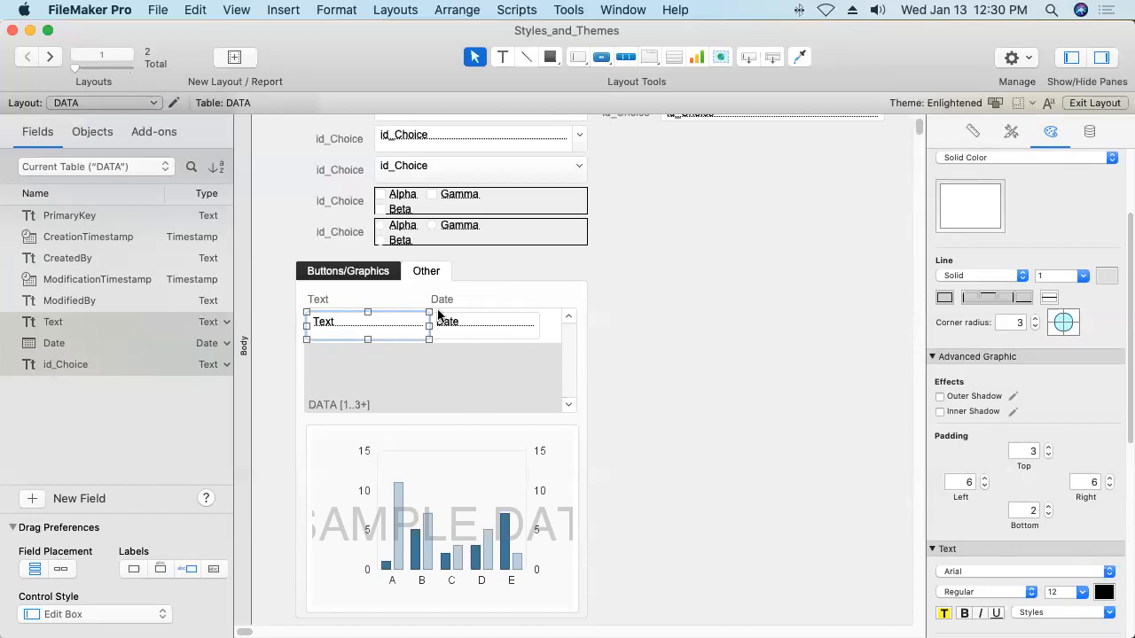
Set the left padding of the Text column label above the portal to 6 and refit its box to the wording.
click(317, 301)
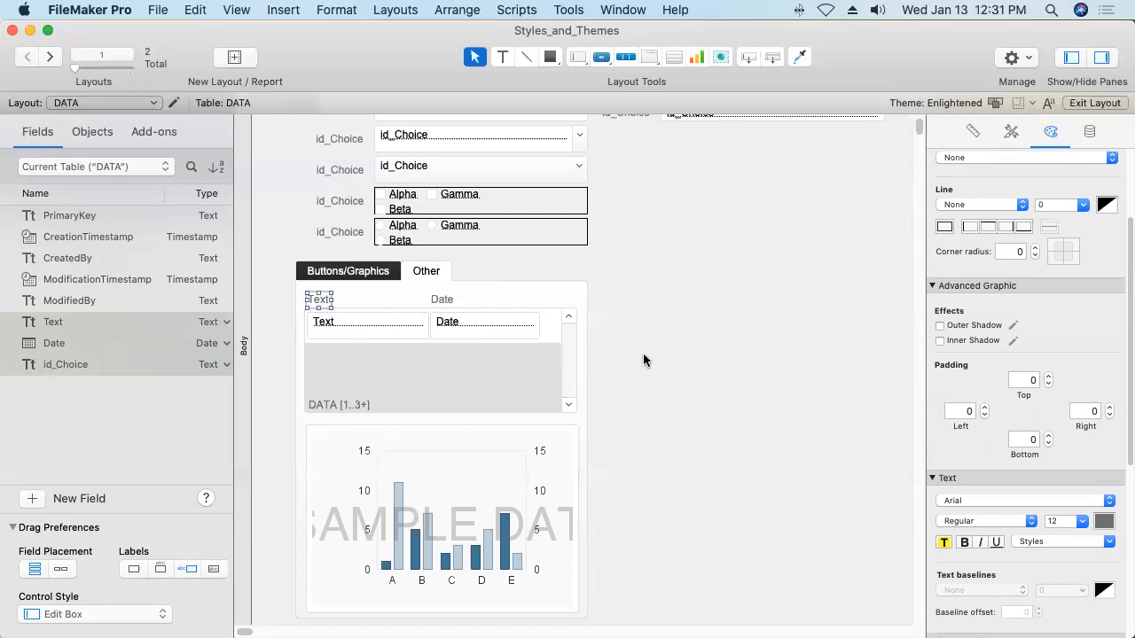
click(984, 407)
drag(1125, 341, 1122, 260)
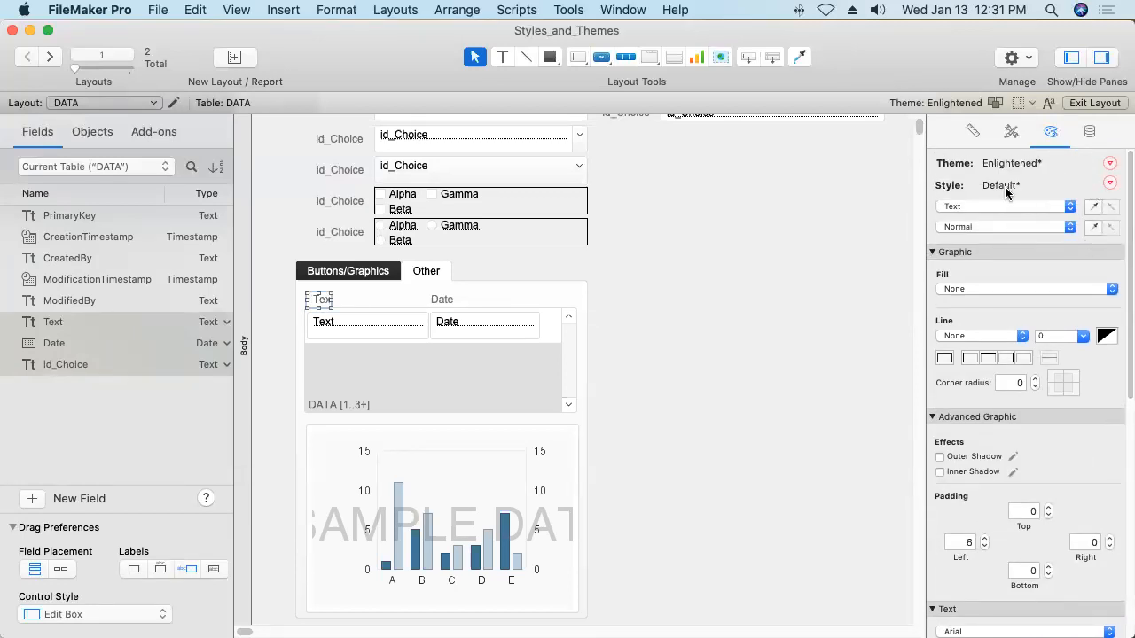
double_click(319, 304)
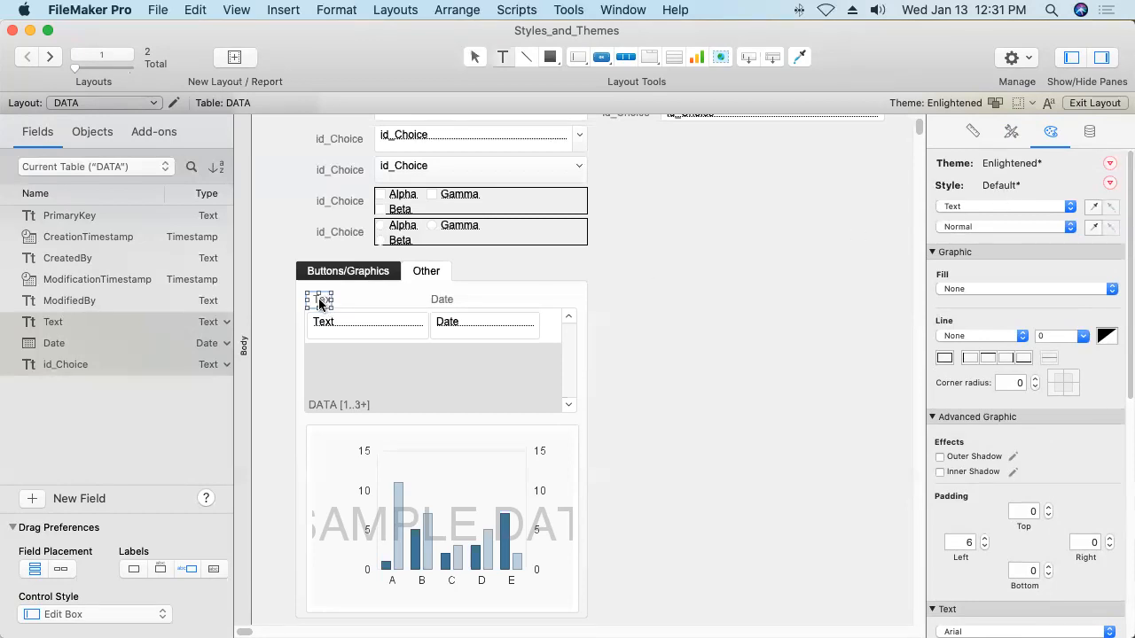
key(Escape)
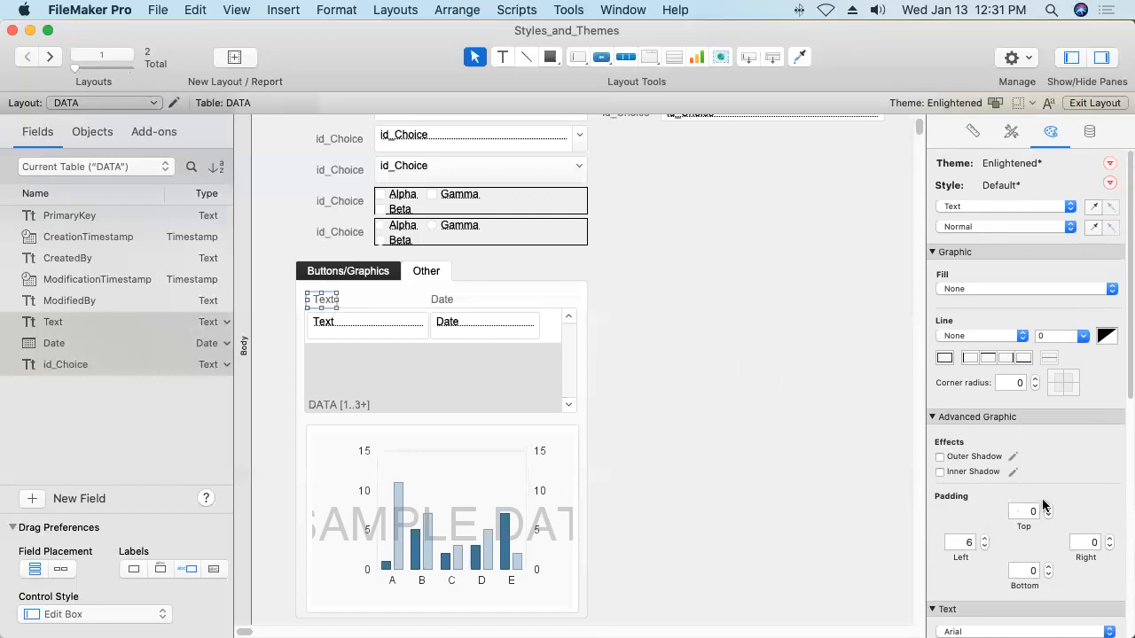
Save the Text column label's formatting as a new style named "Text: column label".
click(1110, 183)
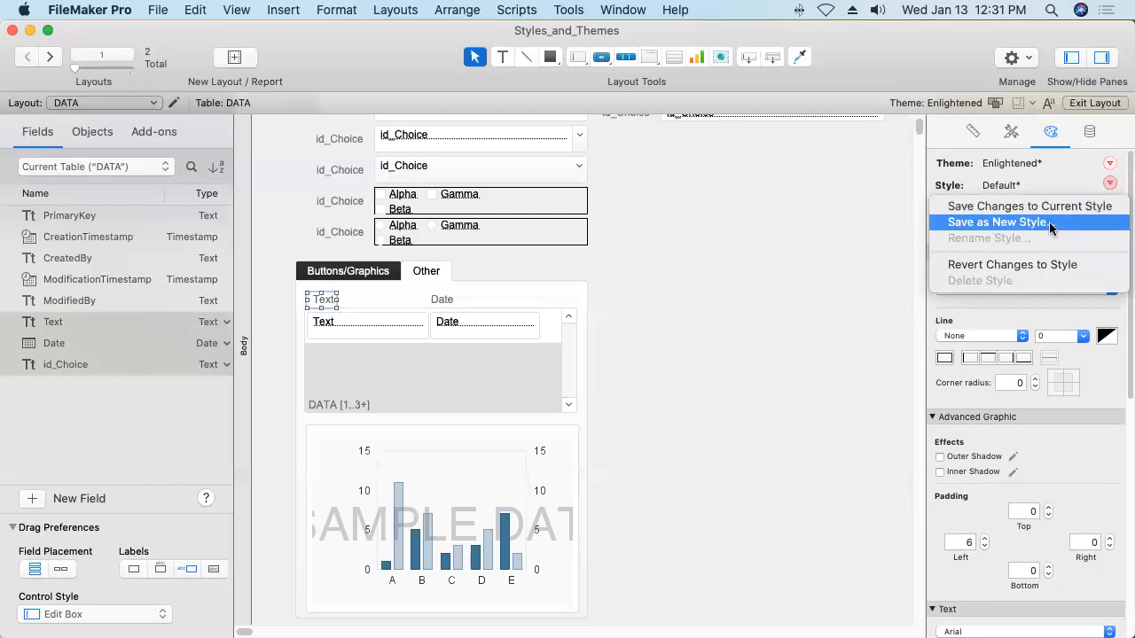
click(993, 223)
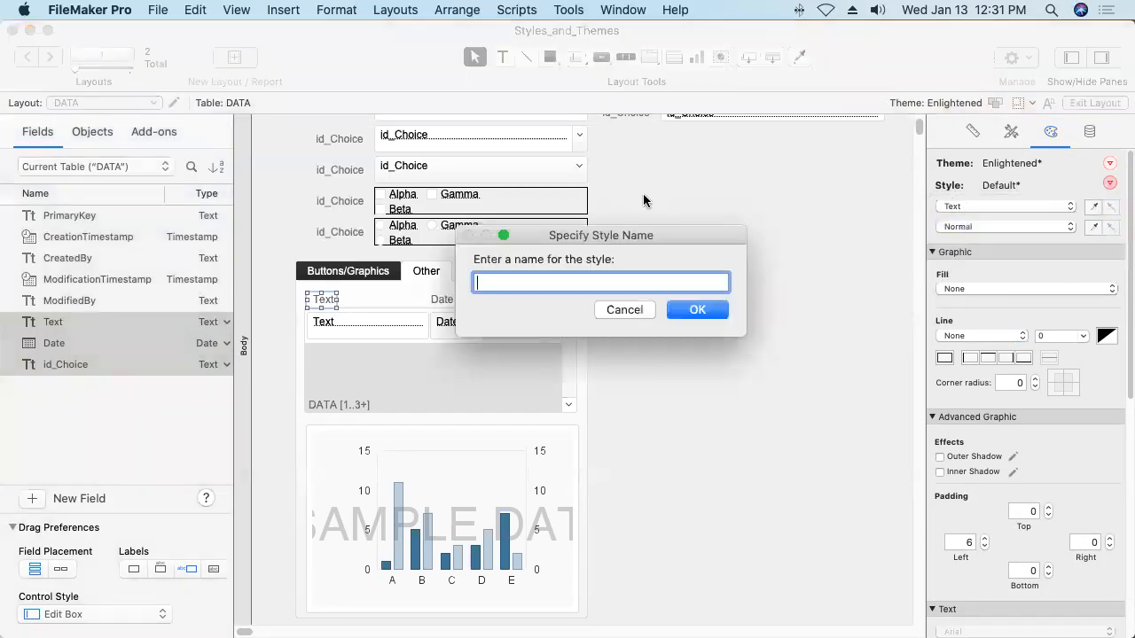
text(Text: colum)
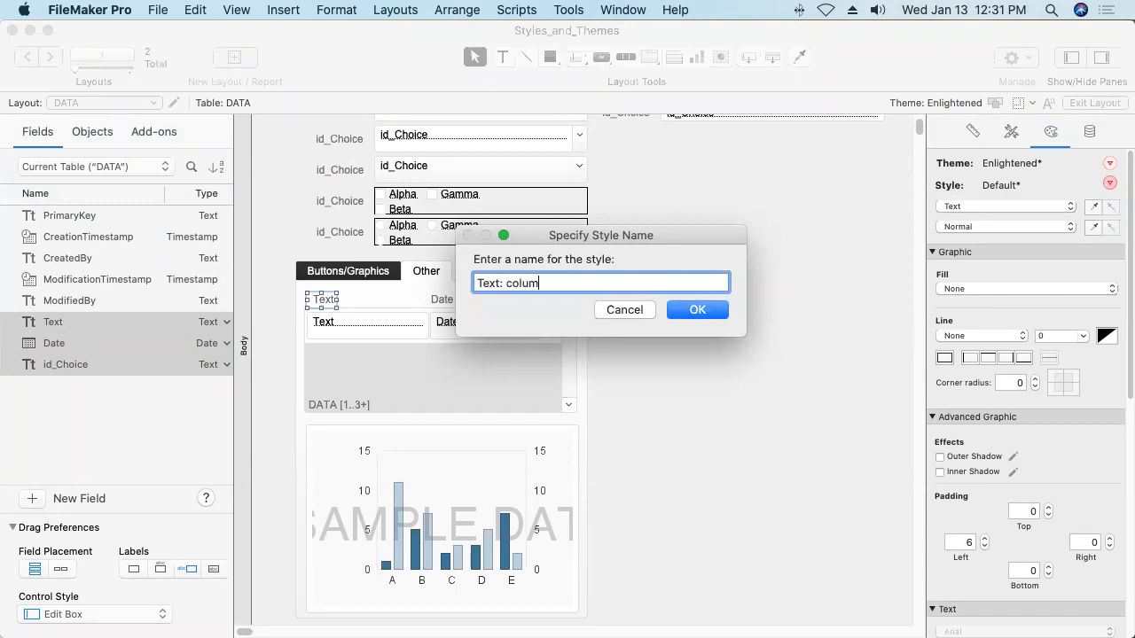
text(n label)
click(696, 311)
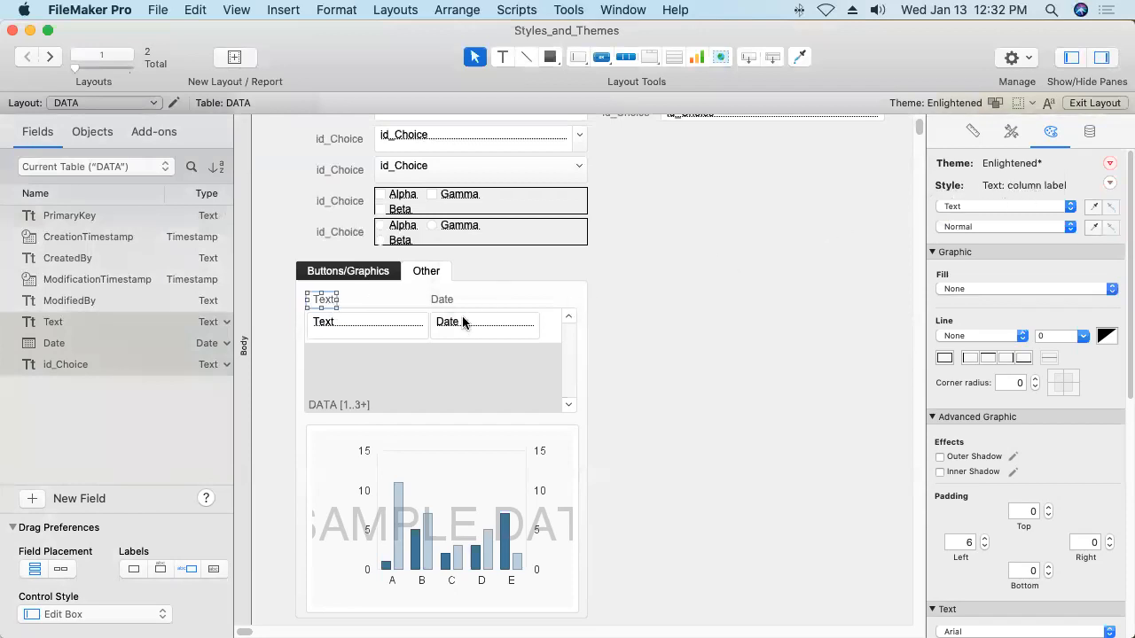
Apply the "Text: column label" style to the Date column label and refit its box to the wording.
click(445, 301)
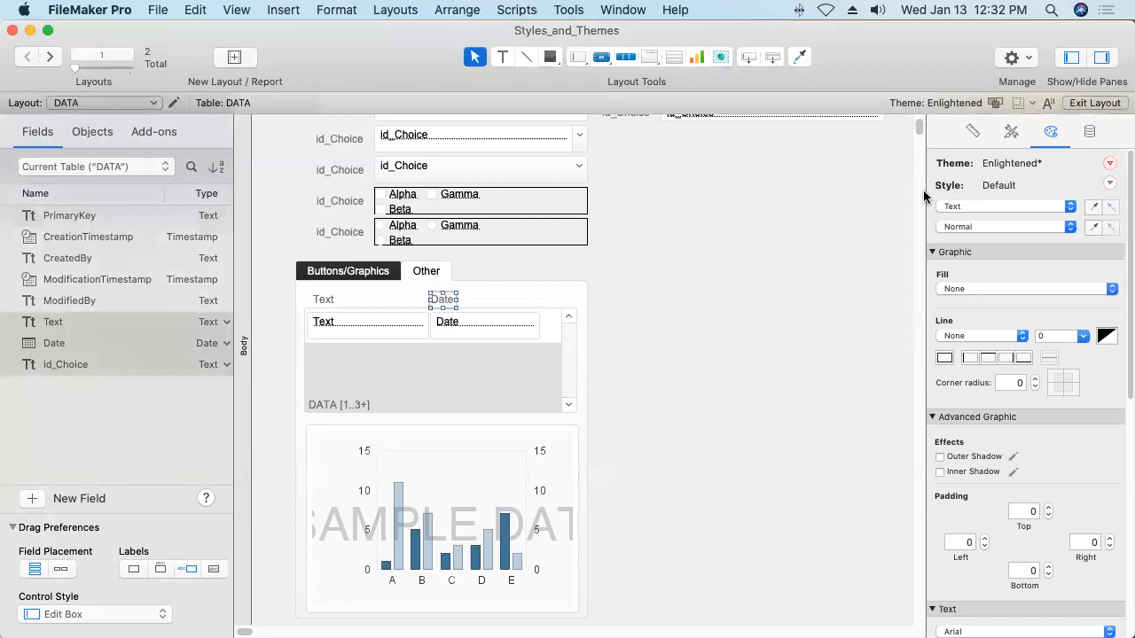
click(1011, 133)
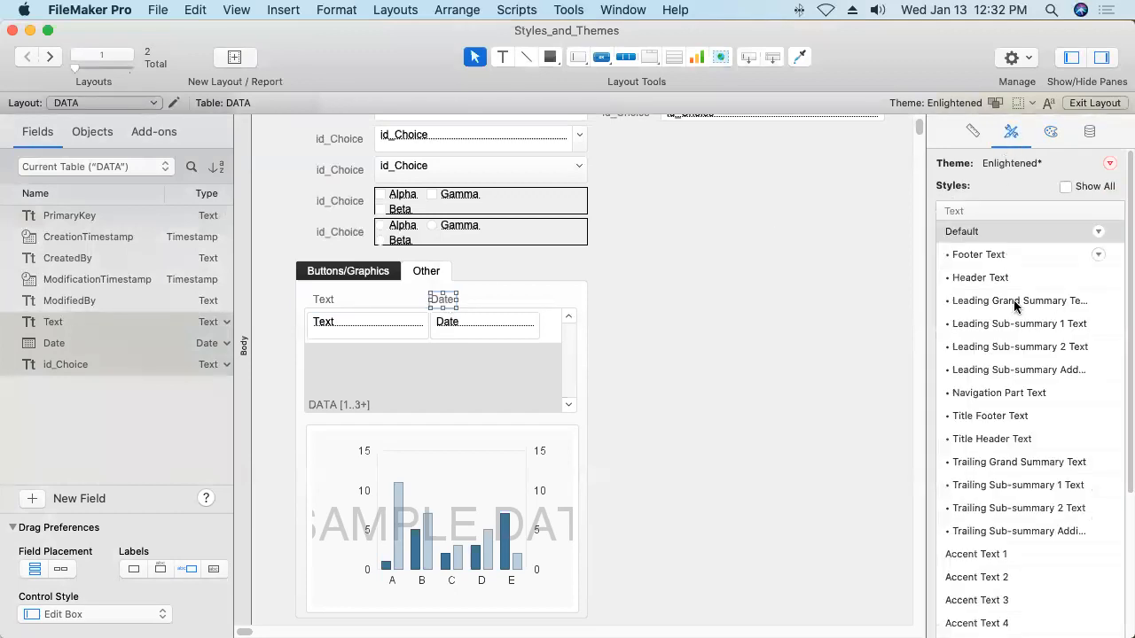
drag(1125, 459, 1123, 592)
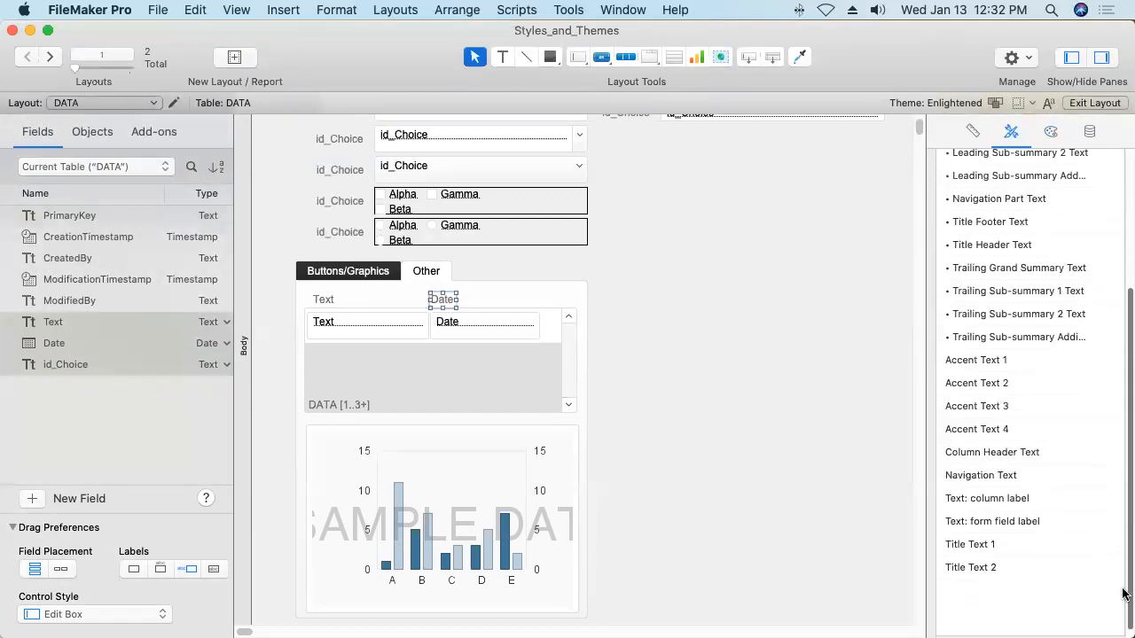
click(983, 502)
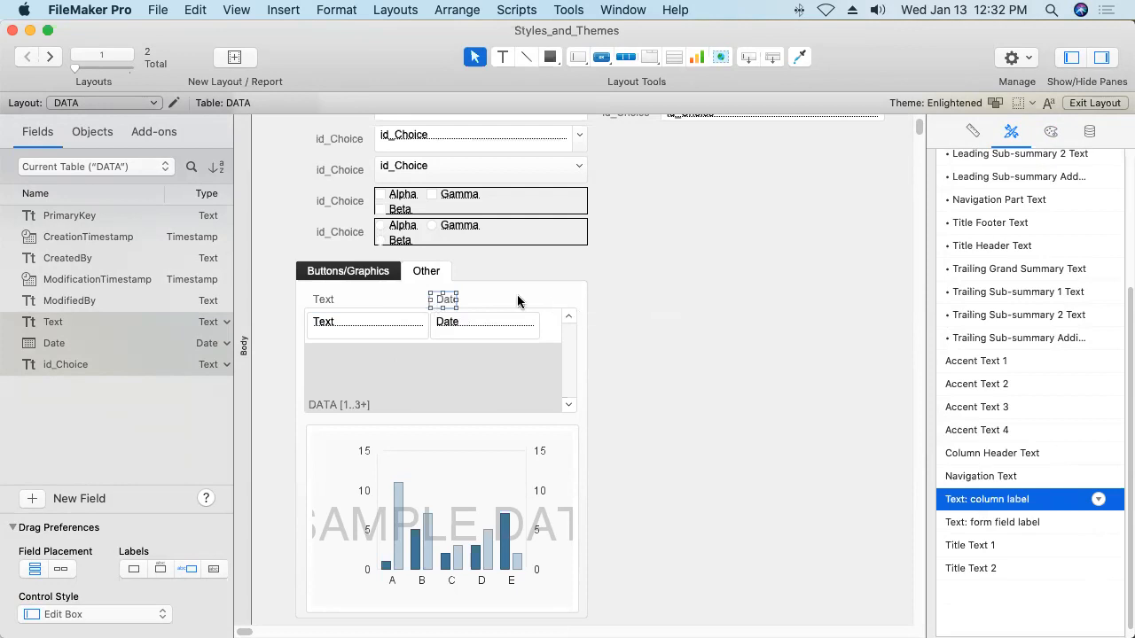
double_click(446, 302)
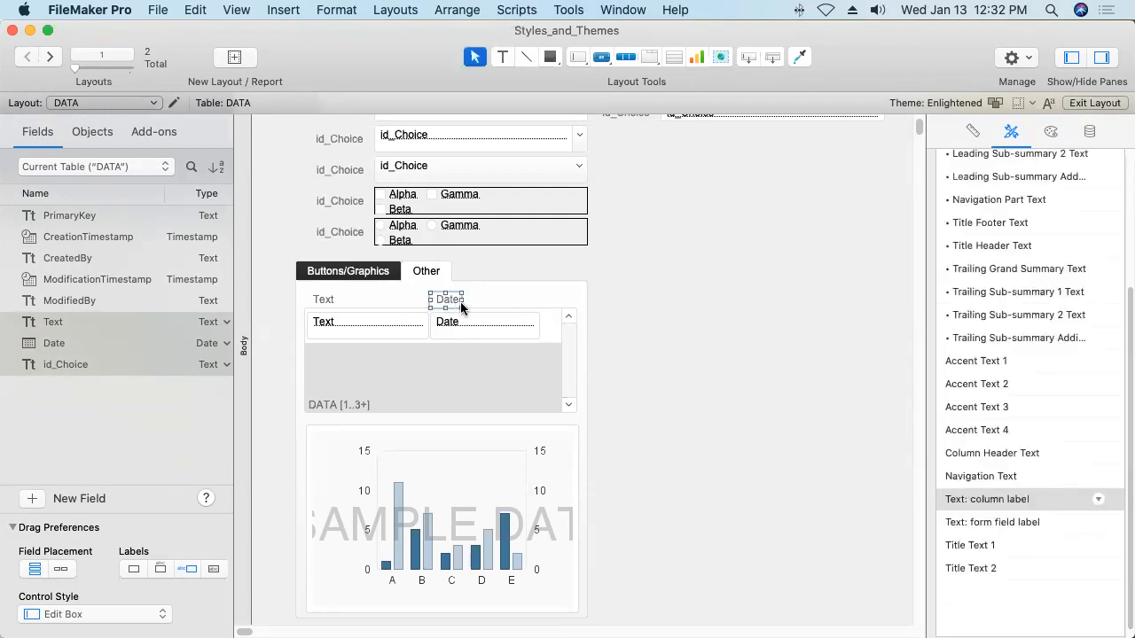
click(712, 318)
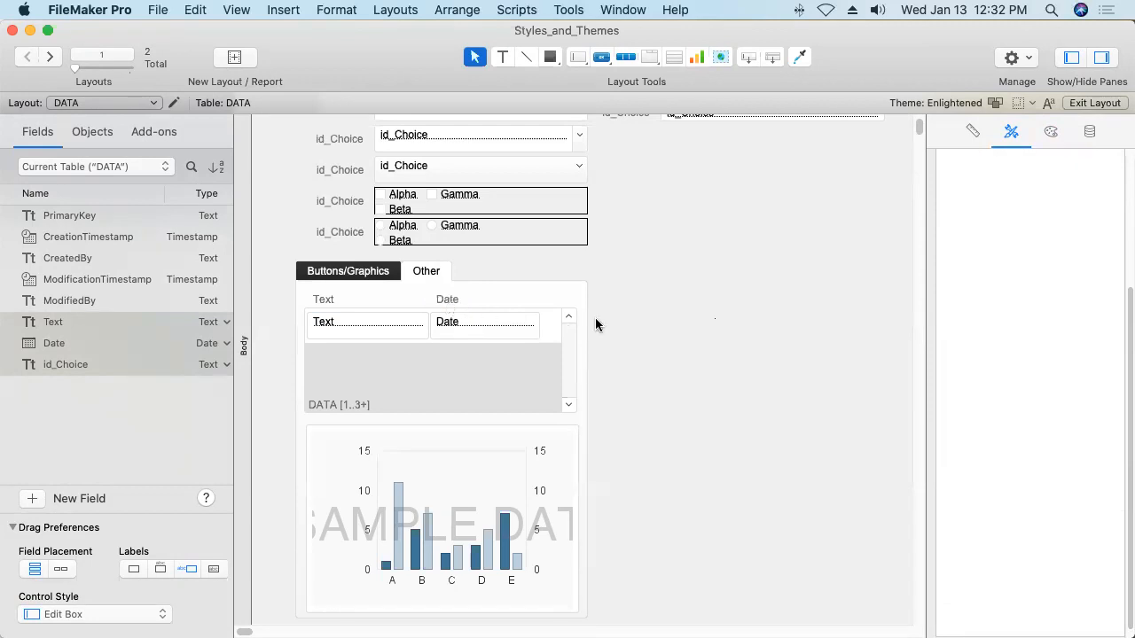
Save the changes made to the DATA layout.
click(450, 302)
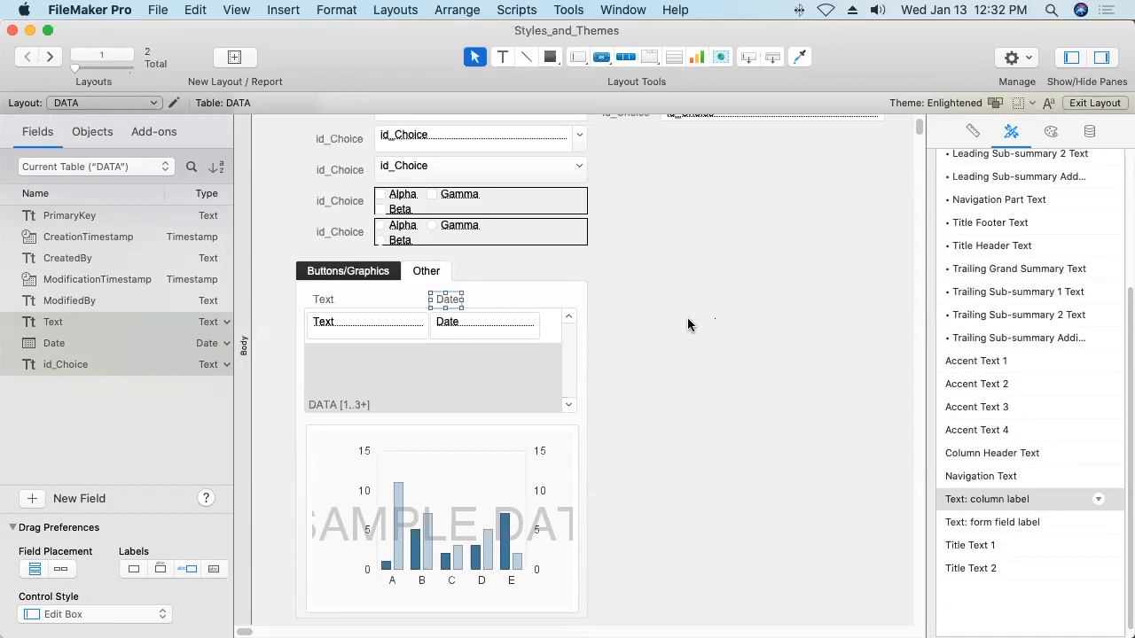
click(396, 10)
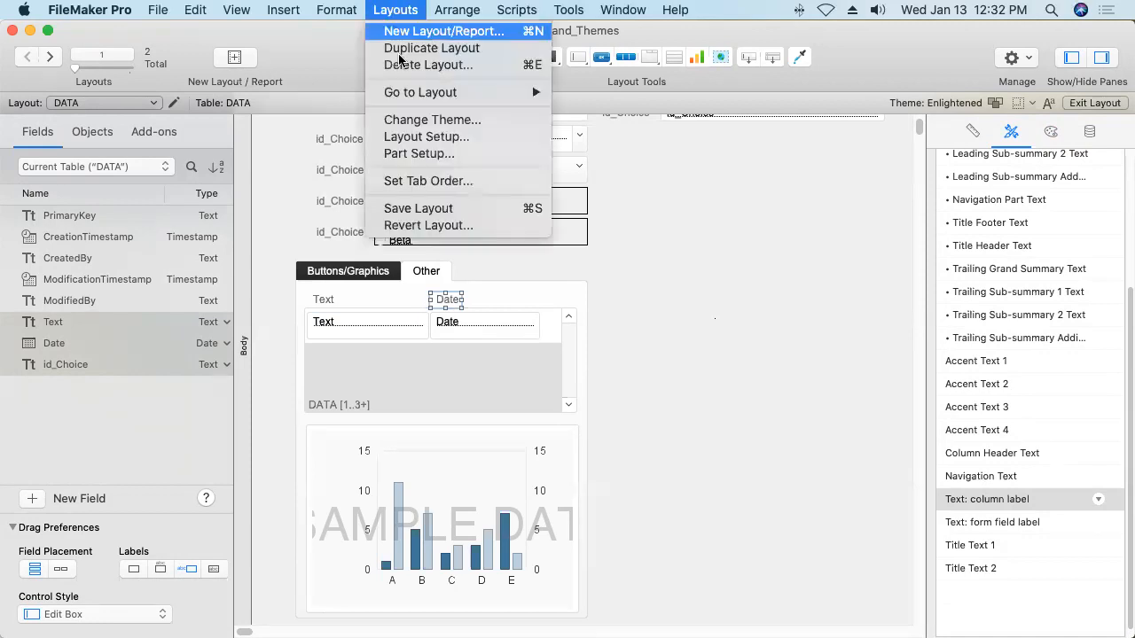
click(423, 211)
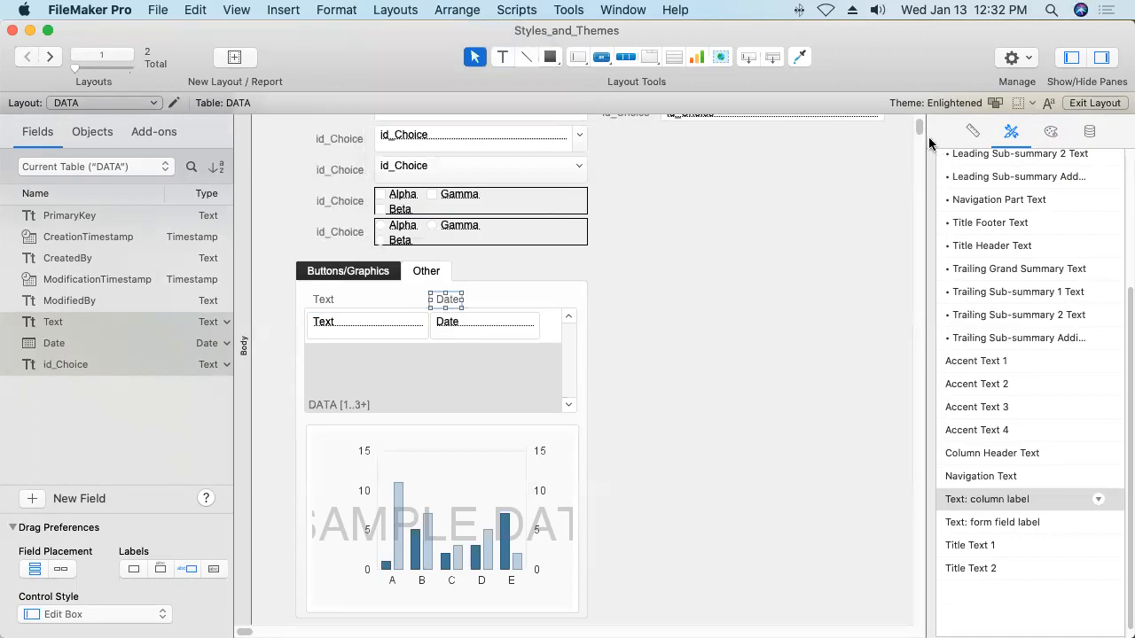
Add a "Style Guide" title to the leading grand summary part and shift it toward the part's left end.
drag(918, 128, 917, 123)
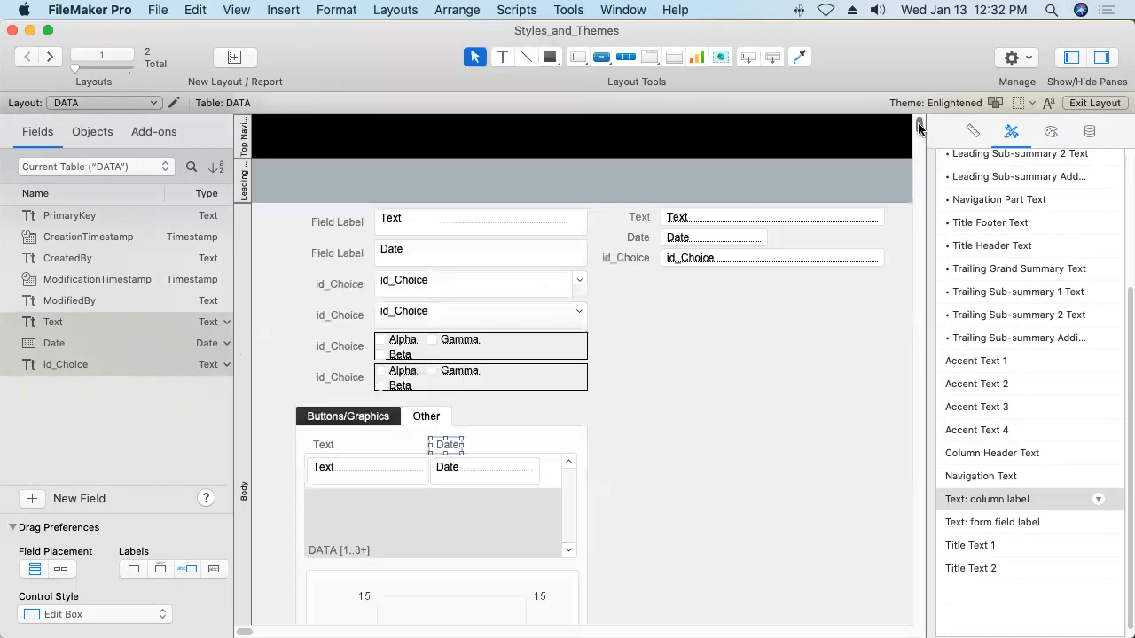
click(694, 354)
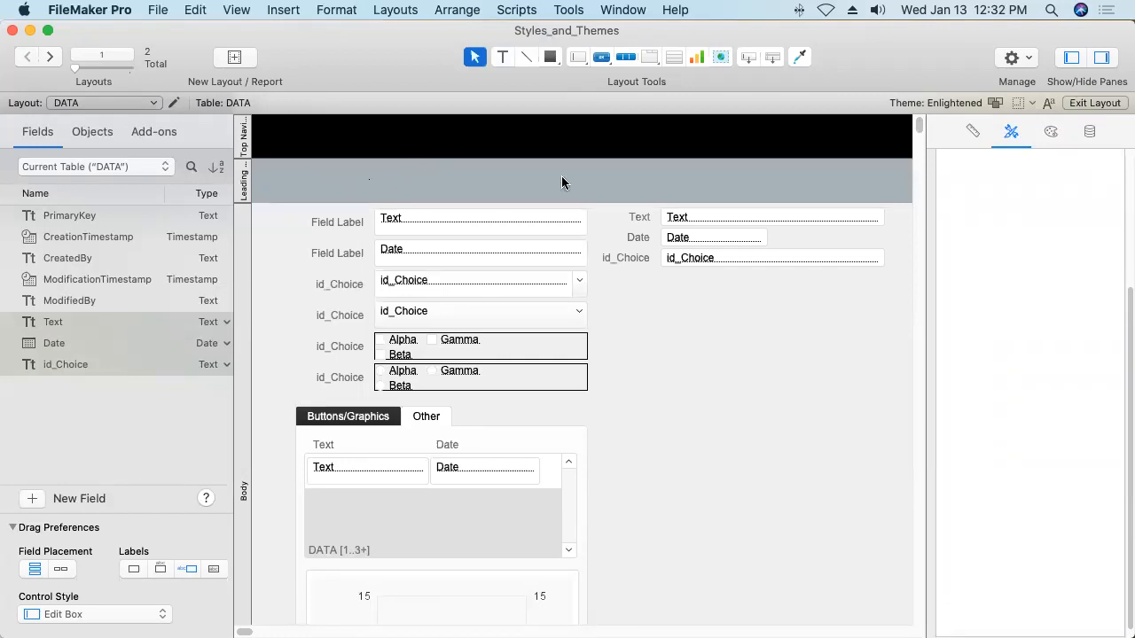
text(Style Guide)
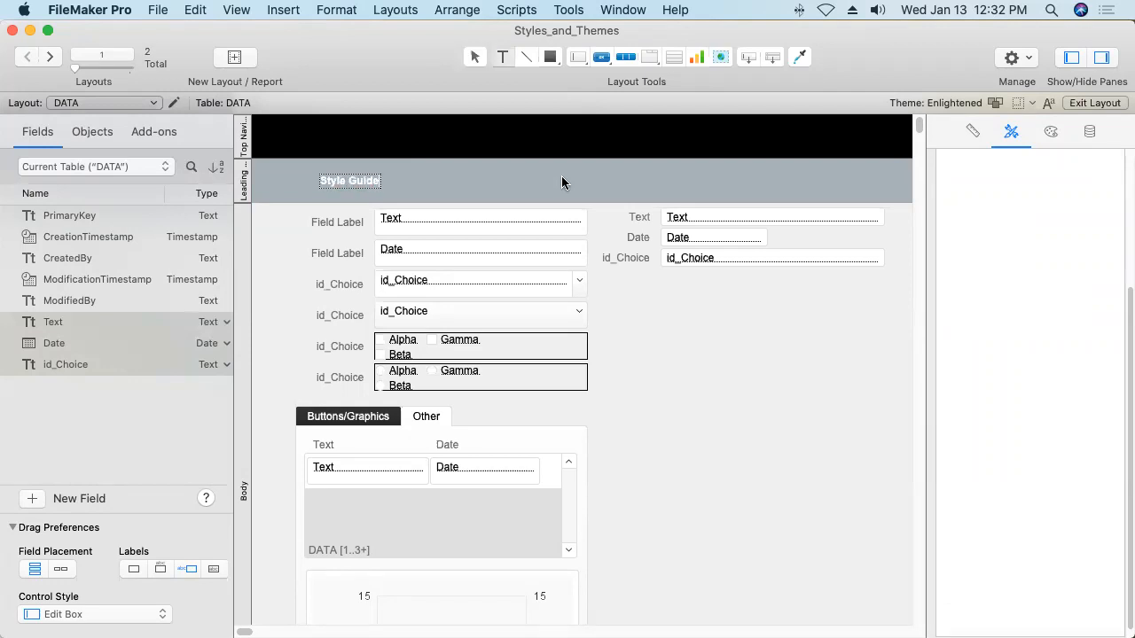
key(Escape)
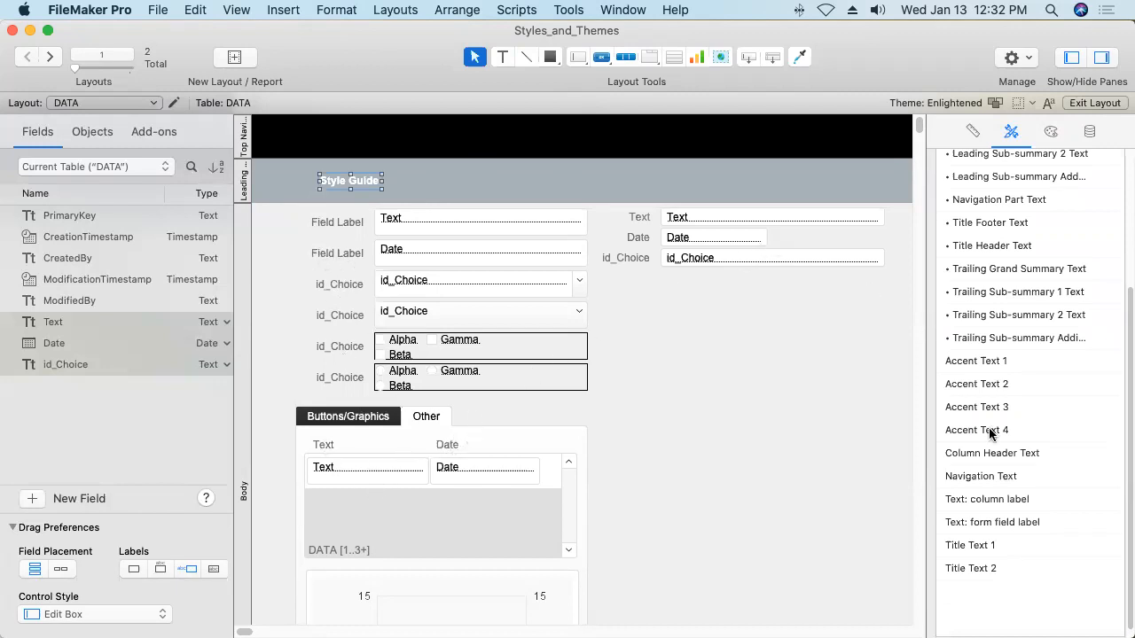
scroll(1064, 355, up, 5)
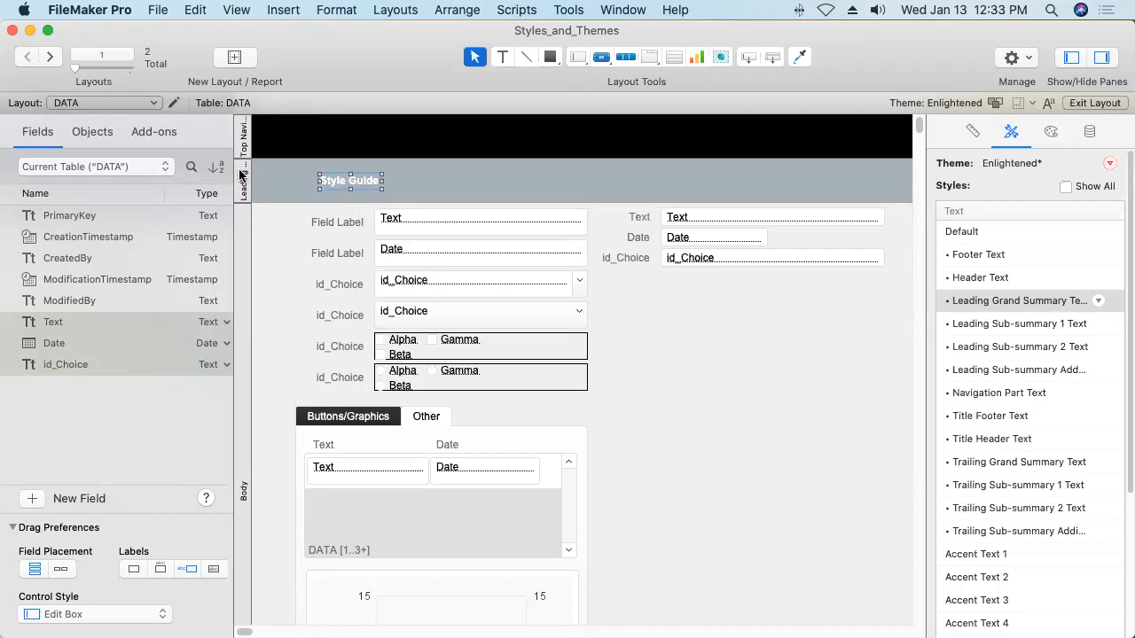
drag(348, 184, 309, 183)
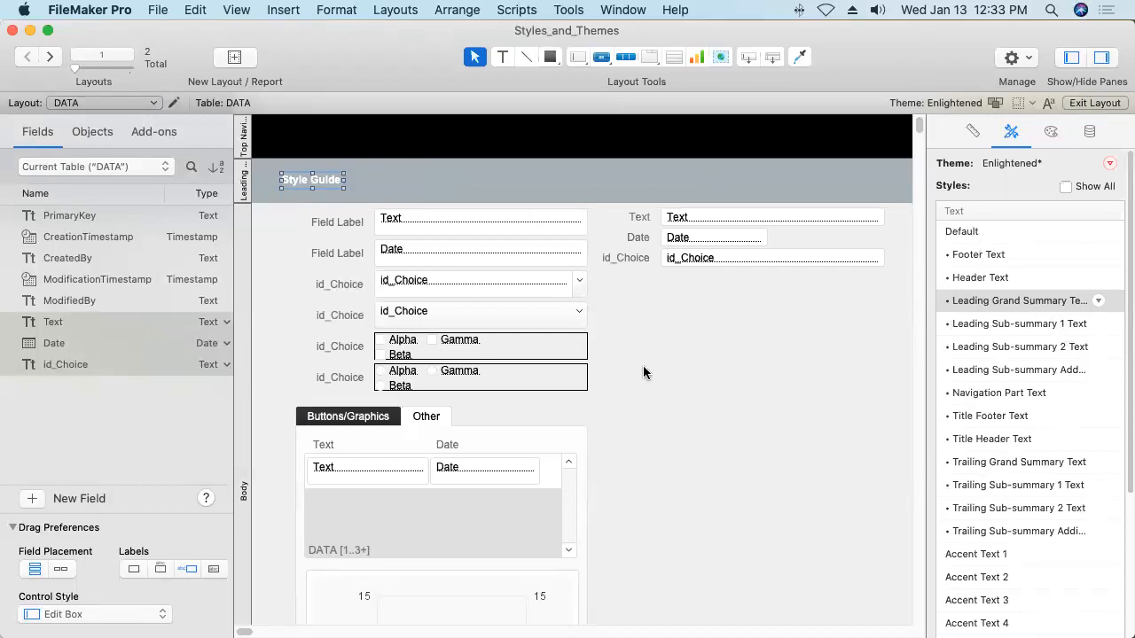
Try the Style Guide title in the top navigation part, and undo the move.
drag(296, 180, 317, 139)
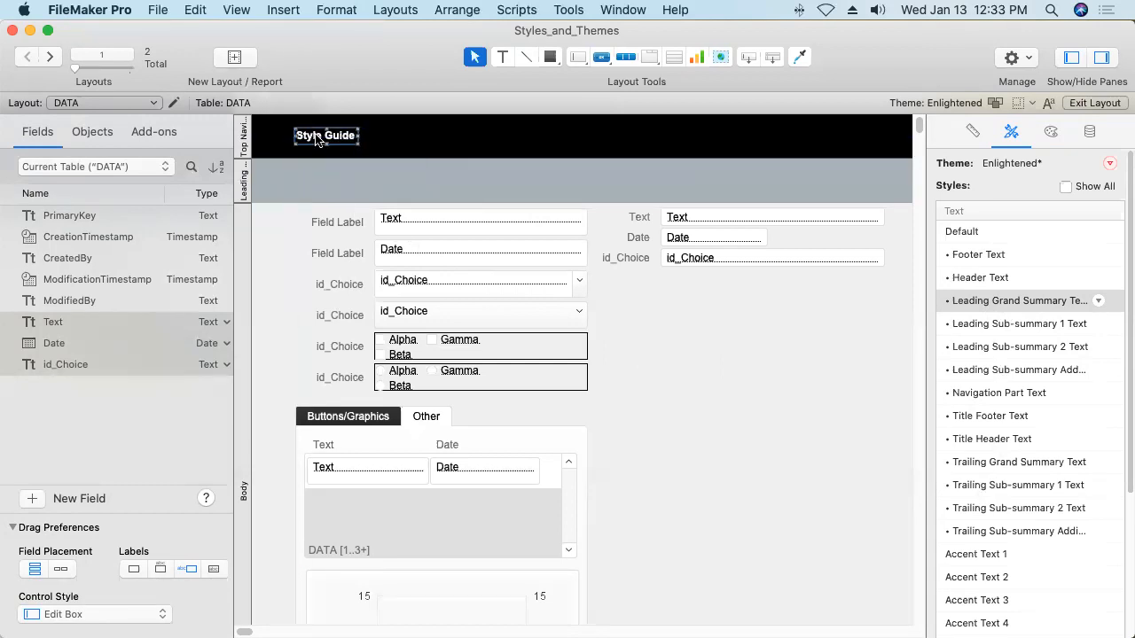
click(195, 10)
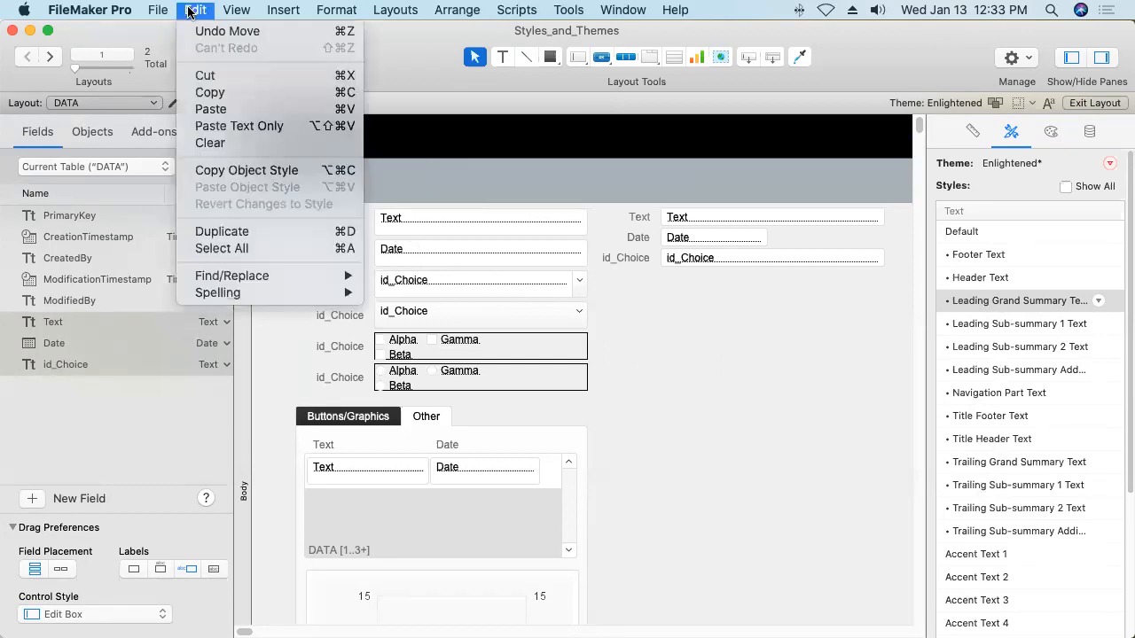
click(213, 30)
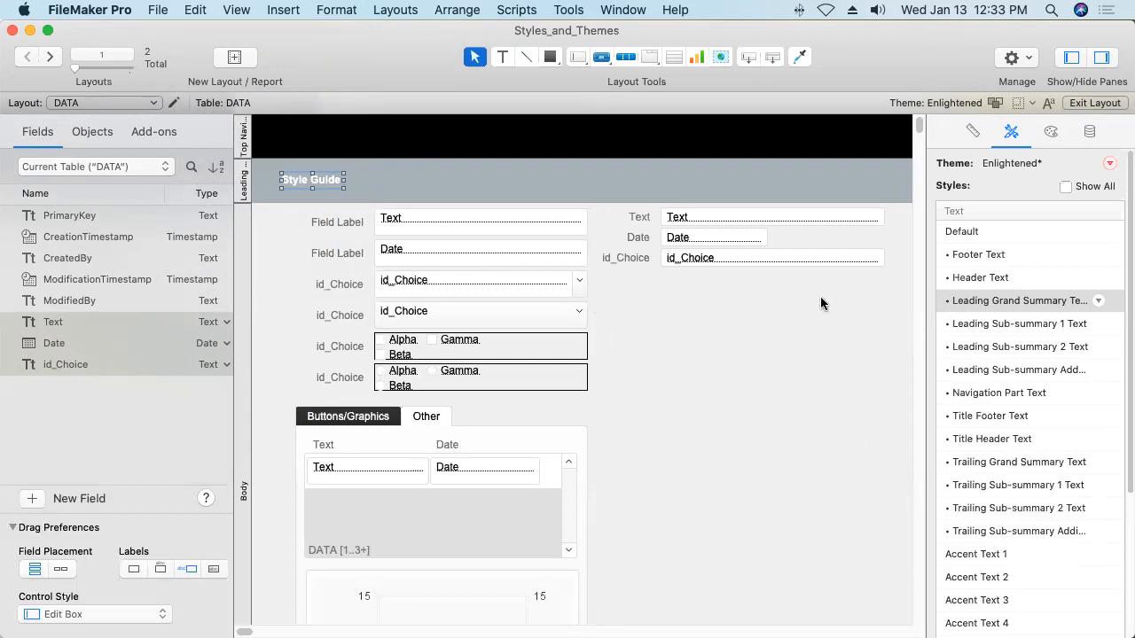
Set the Style Guide title's font size to 18 and shift it slightly up and left within the leading grand summary part.
click(1051, 131)
scroll(1122, 229, down, 1)
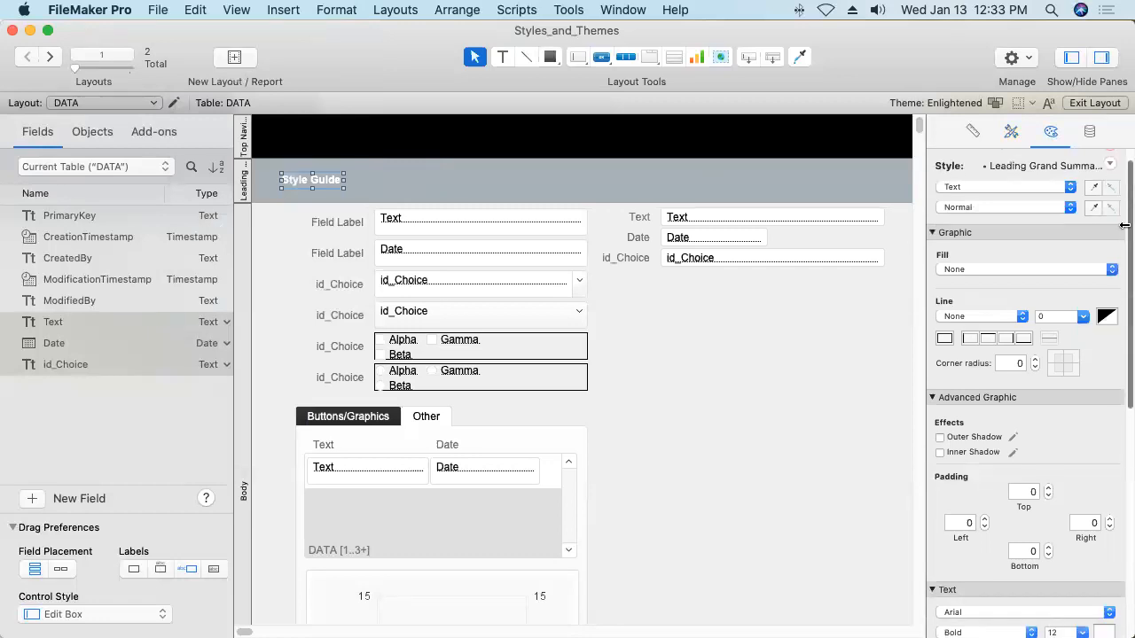
scroll(1123, 229, down, 10)
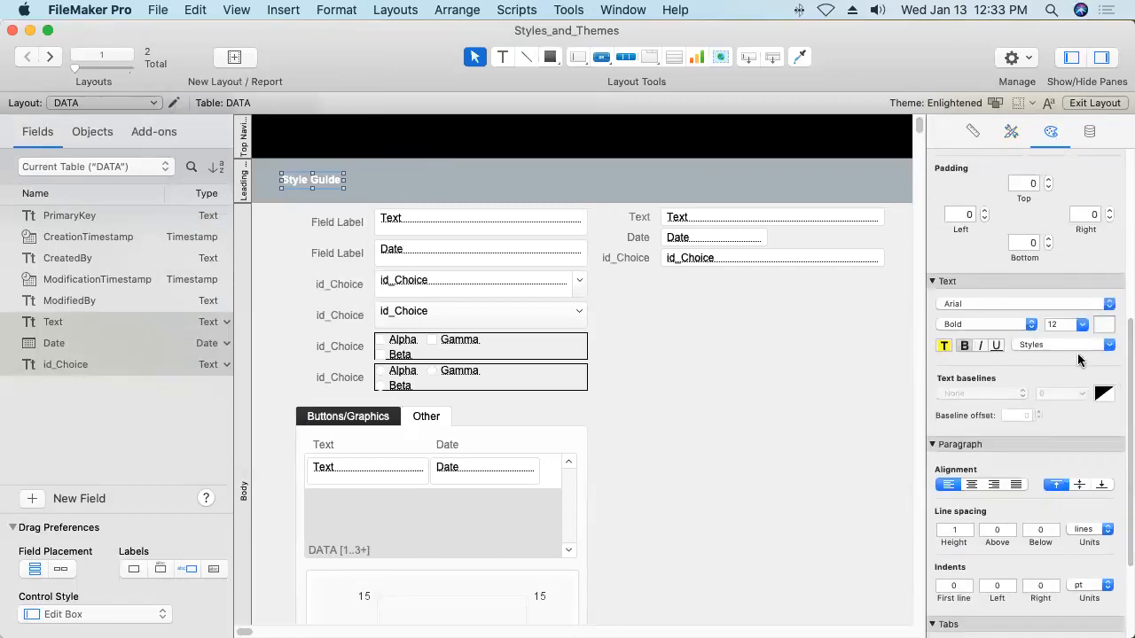
click(1081, 328)
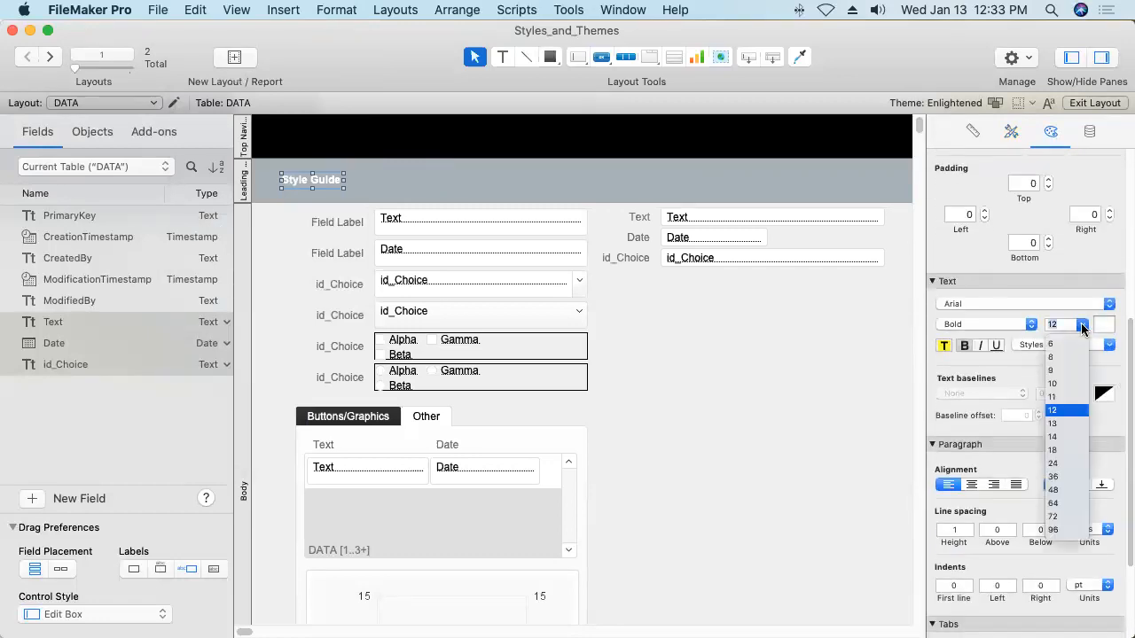
click(1054, 452)
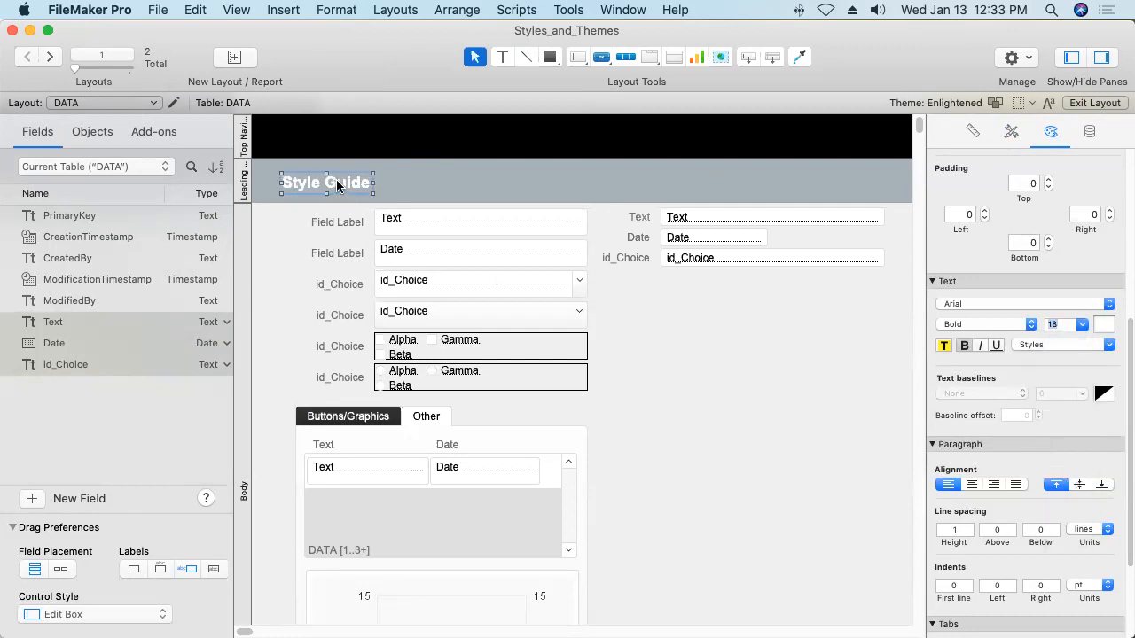
drag(328, 184, 317, 181)
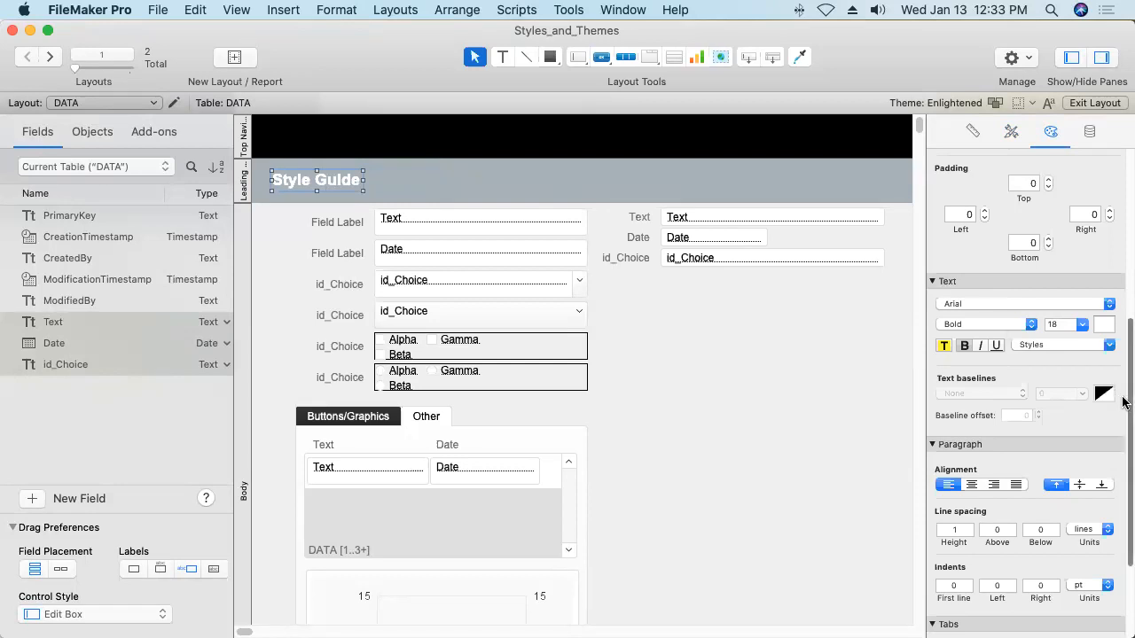
Save the Style Guide title's formatting changes to its current Leading Grand Summary text style.
scroll(1124, 372, up, 5)
scroll(1123, 291, up, 5)
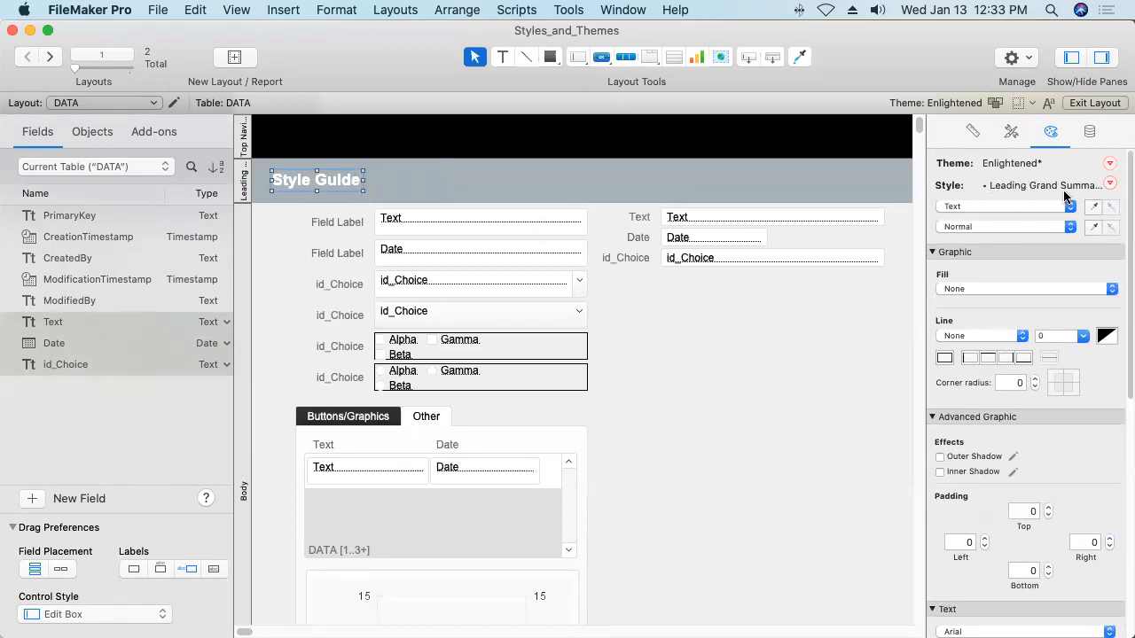
click(1109, 185)
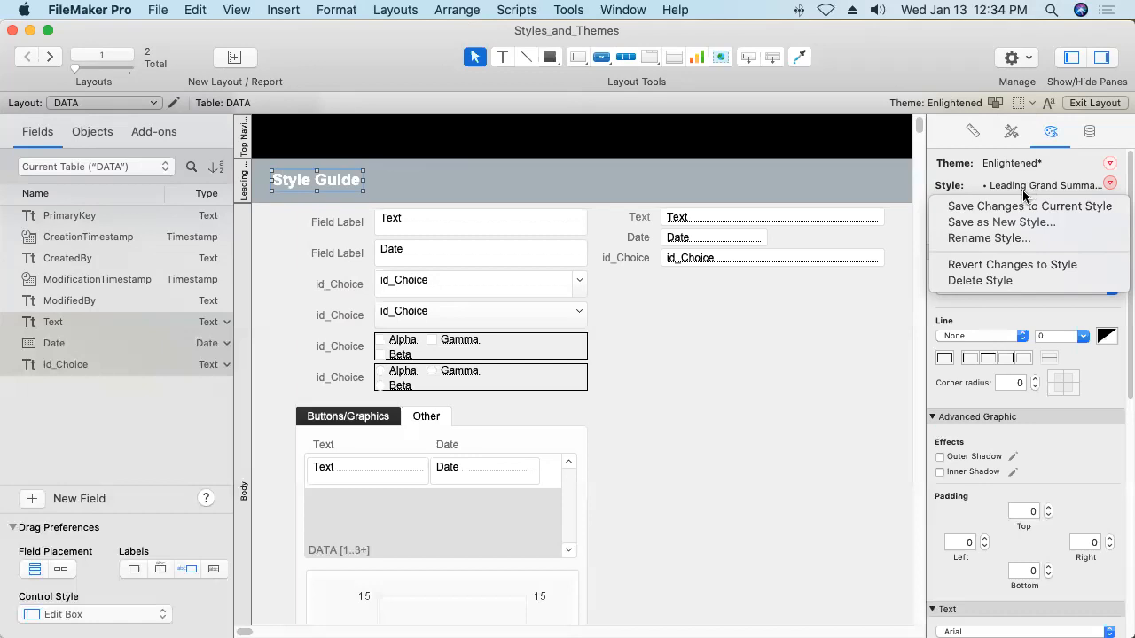
click(1011, 210)
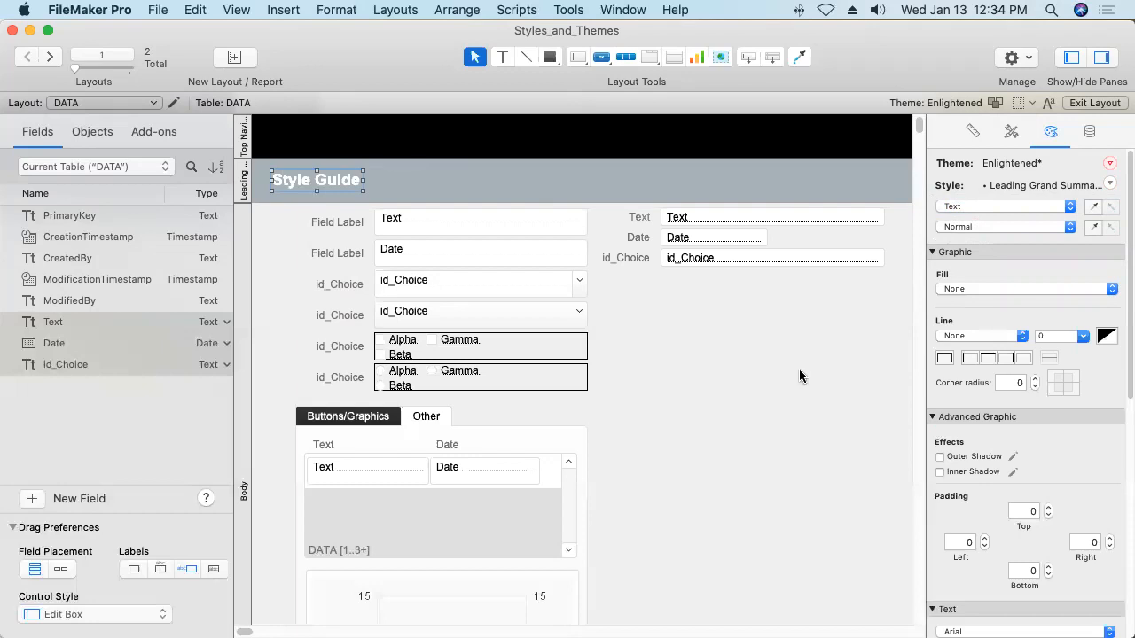
Set the font of the Descriptive Text object on the Buttons/Graphics tab panel to Courier.
click(369, 417)
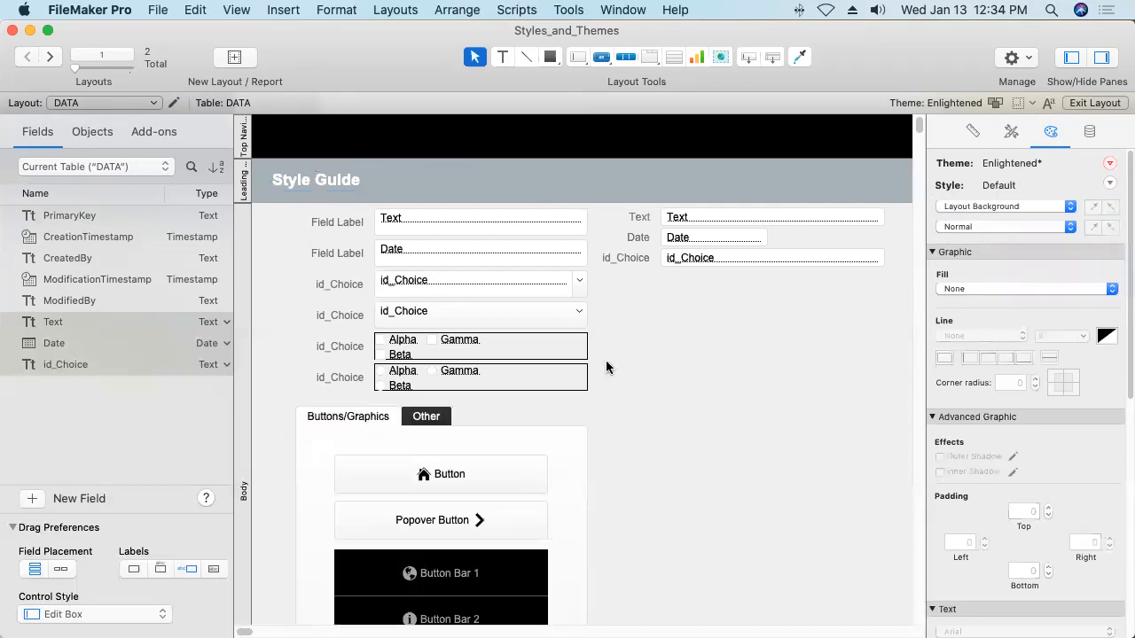
scroll(919, 131, down, 5)
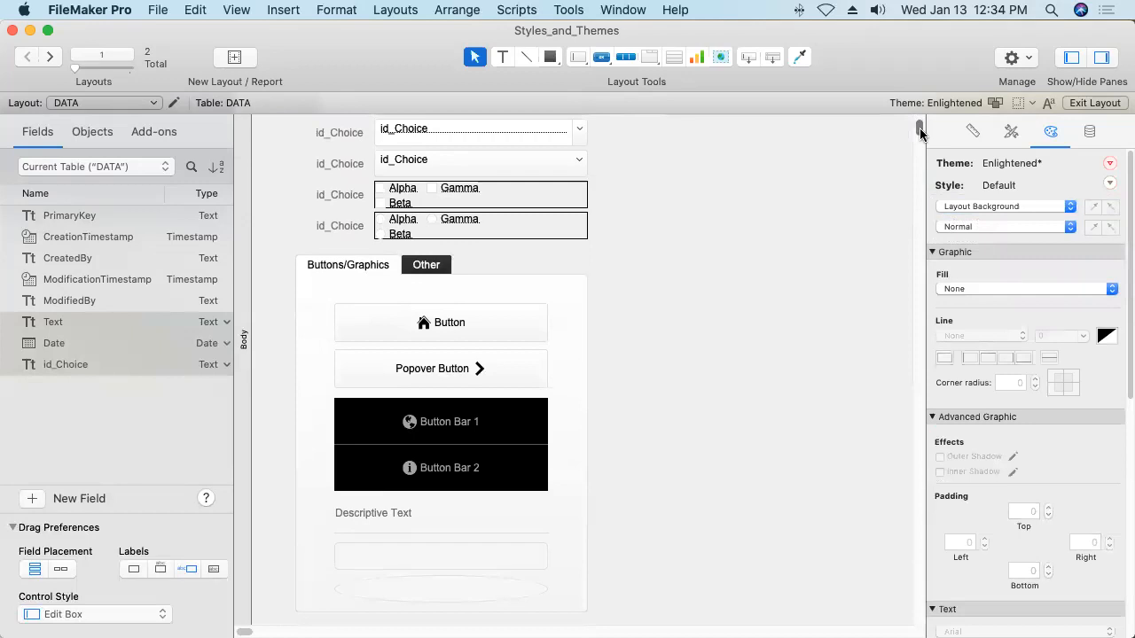
scroll(920, 133, up, 2)
click(356, 516)
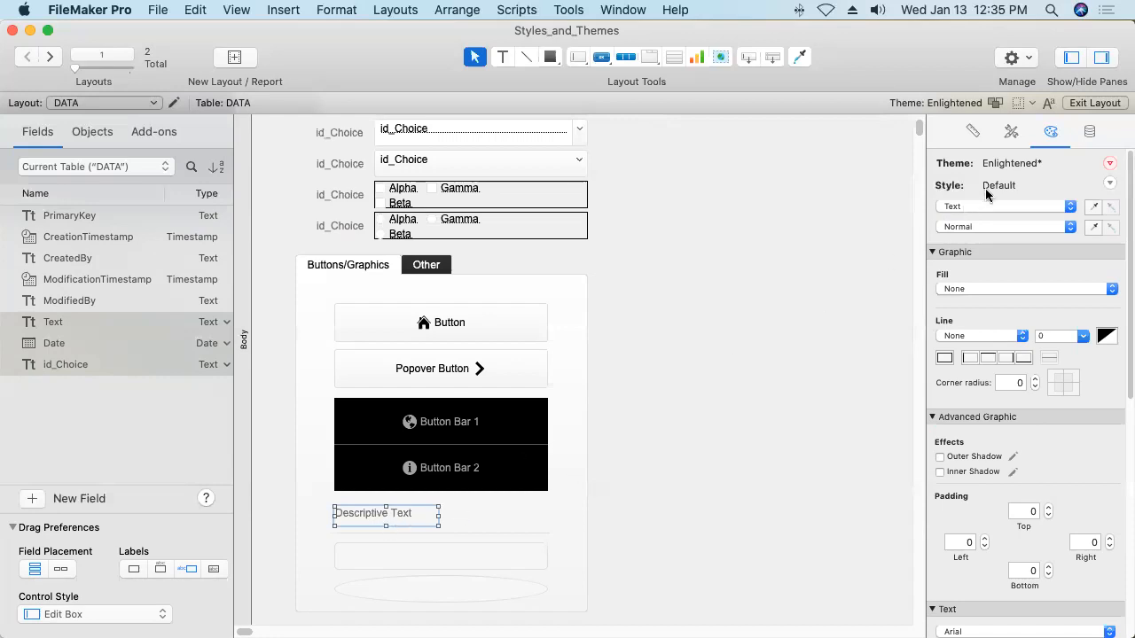
scroll(1123, 282, down, 1)
scroll(1123, 282, down, 6)
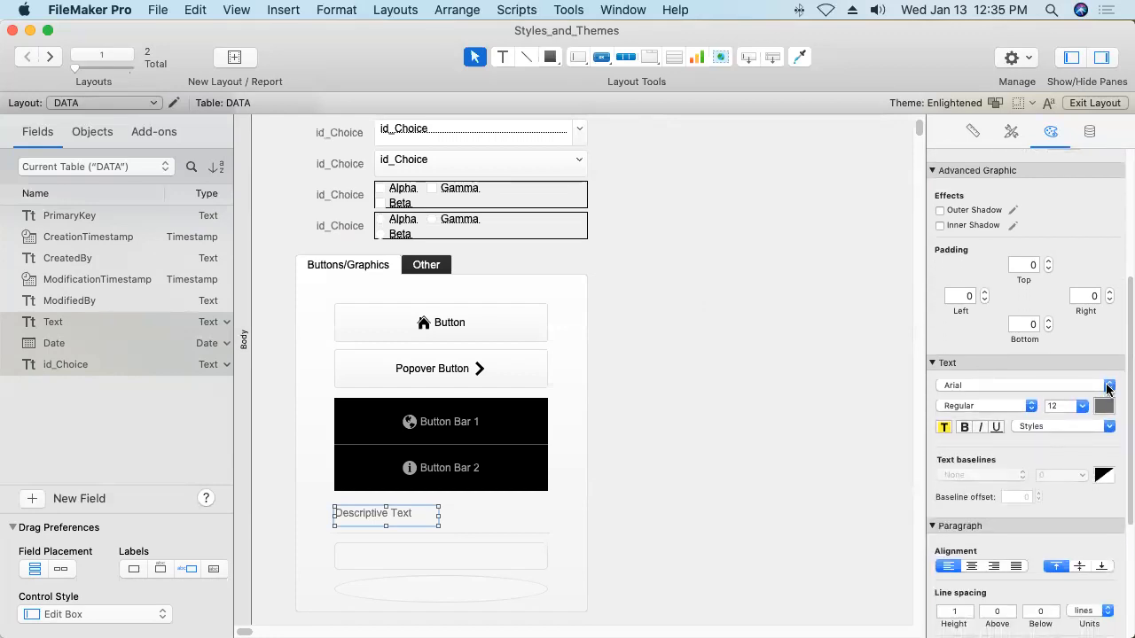
click(1107, 387)
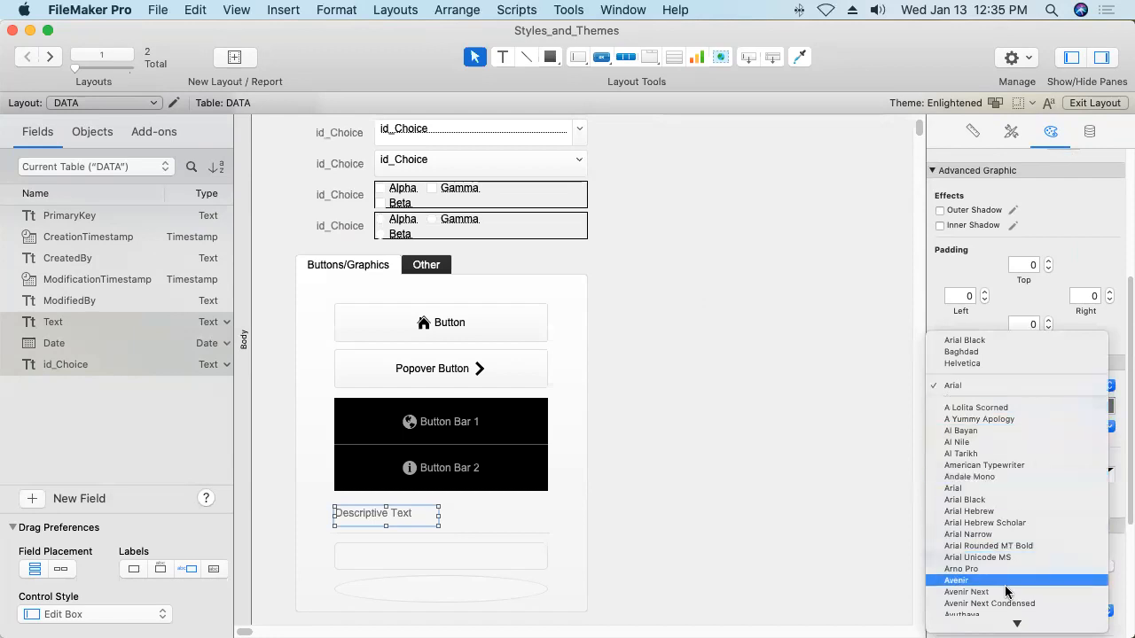
mouse_move(1017, 623)
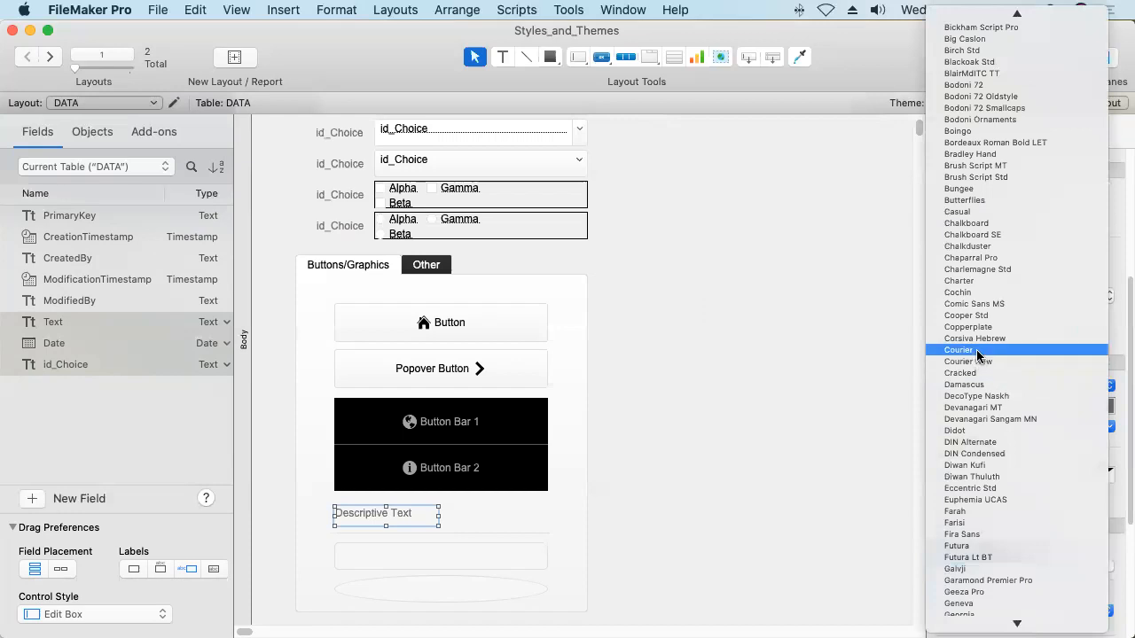
click(977, 350)
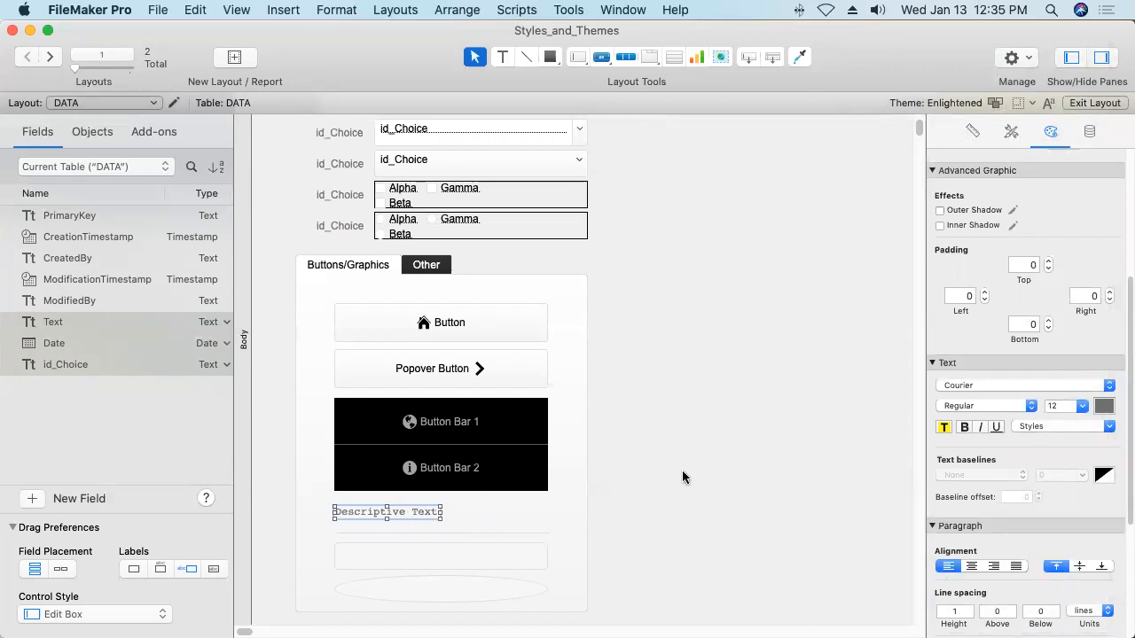
Save the Descriptive Text object's font change to its current Default text style.
scroll(1122, 298, up, 3)
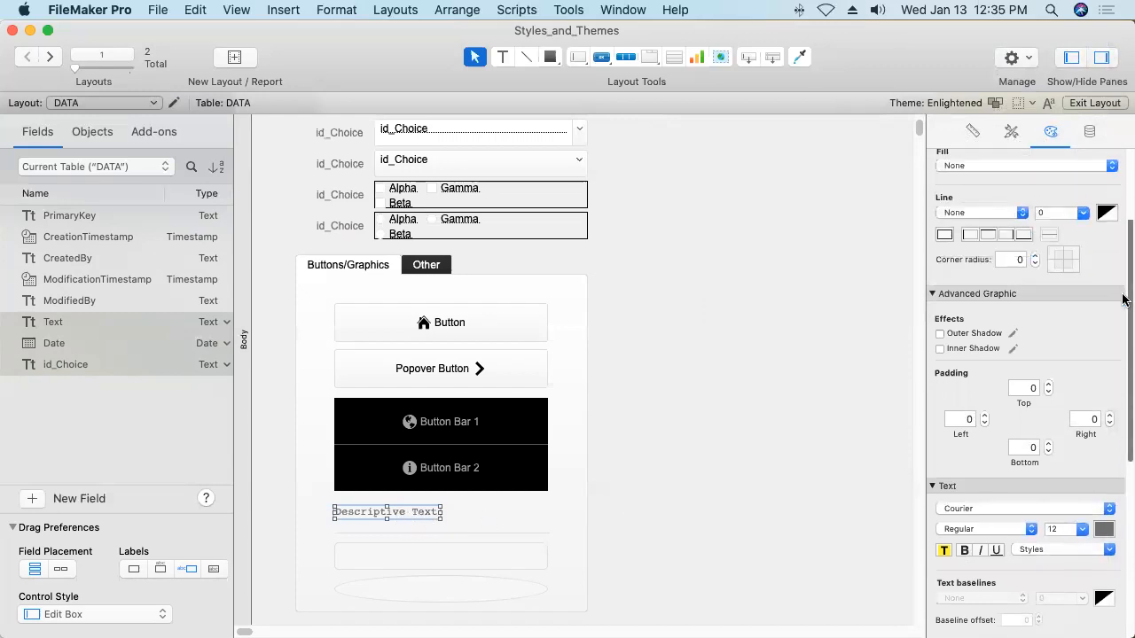
scroll(1122, 299, up, 3)
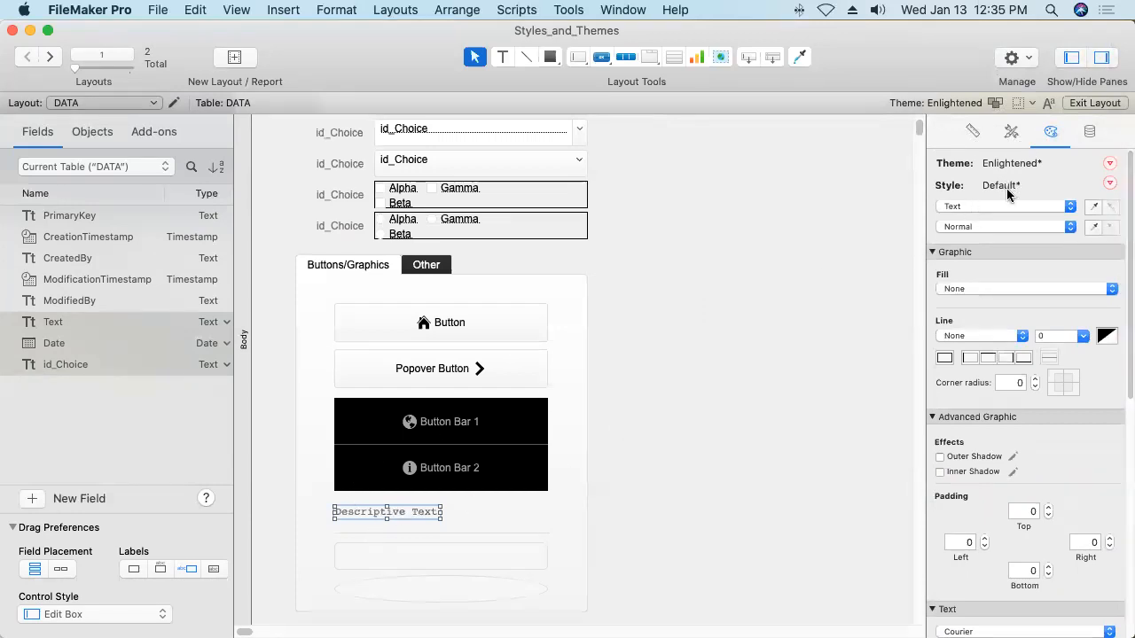
click(1110, 184)
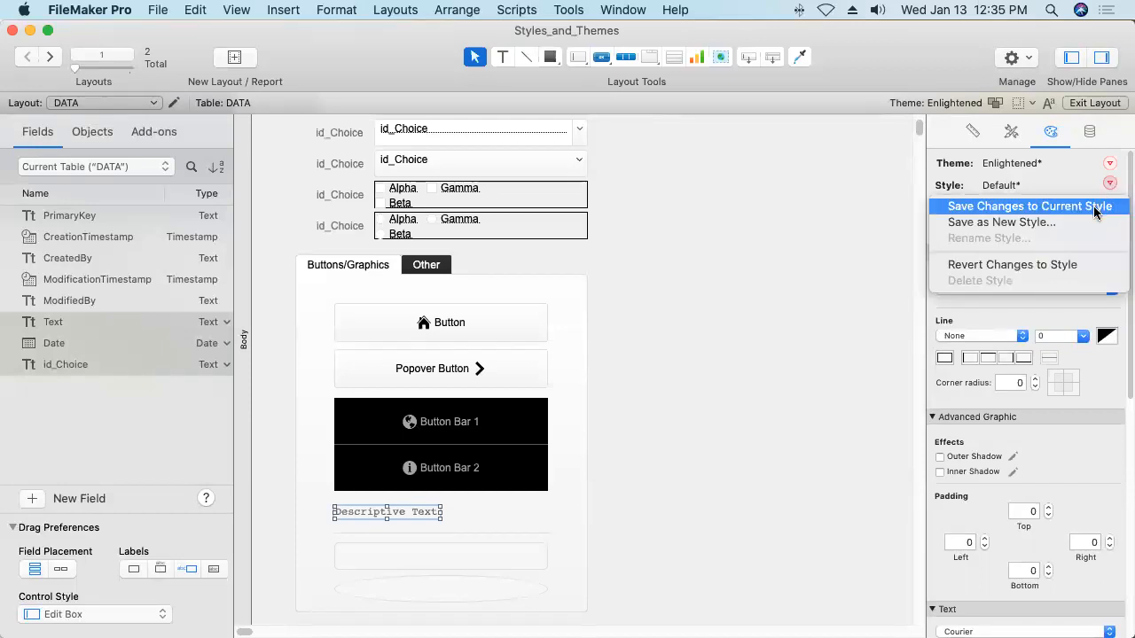
click(1090, 209)
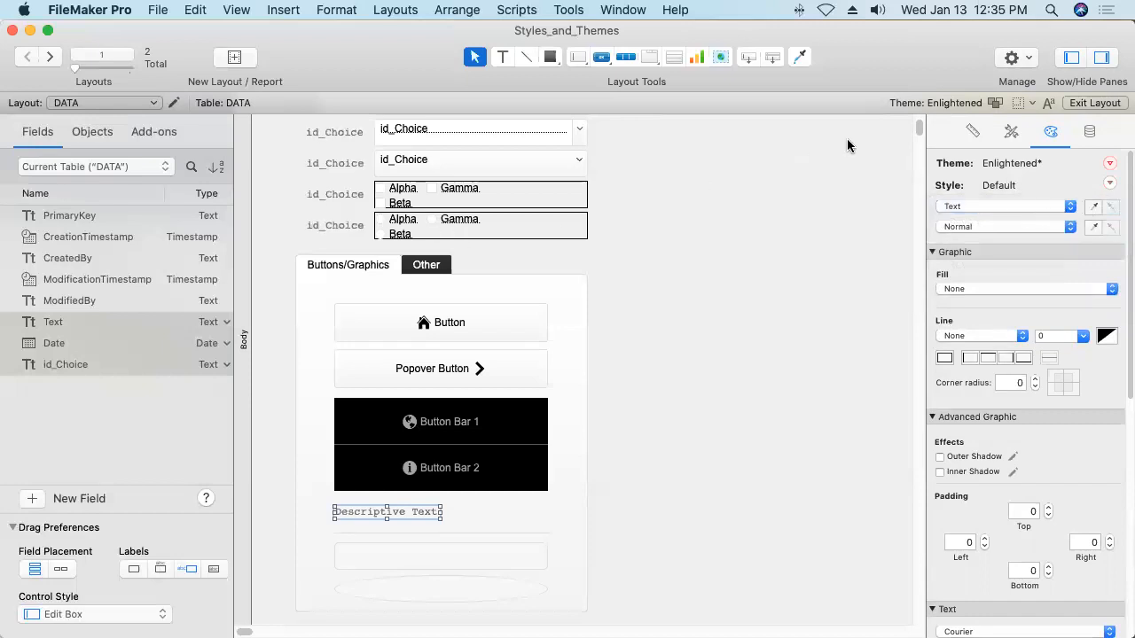
Widen the Style Guide title and the second field column's id_Choice label to fit their full text.
scroll(919, 129, up, 3)
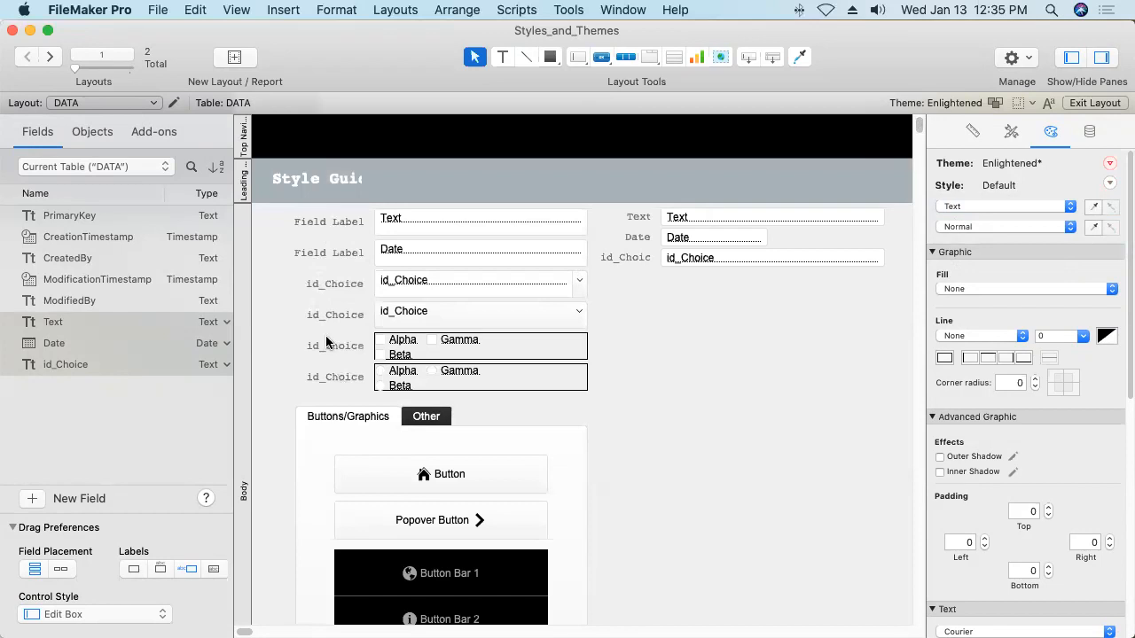
double_click(340, 183)
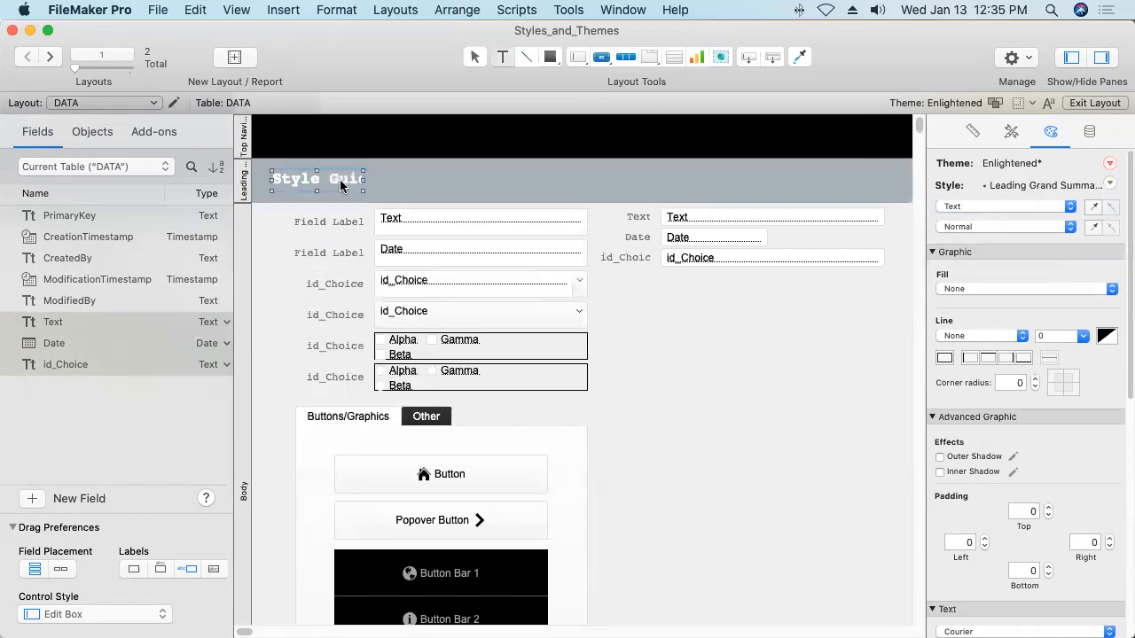
click(265, 252)
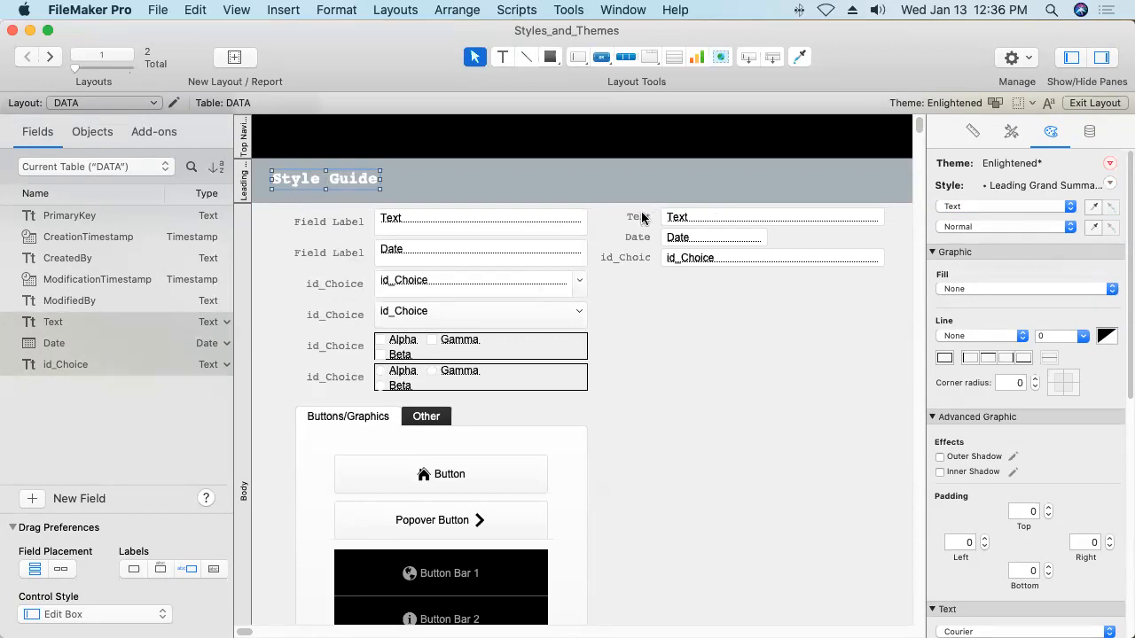
click(638, 259)
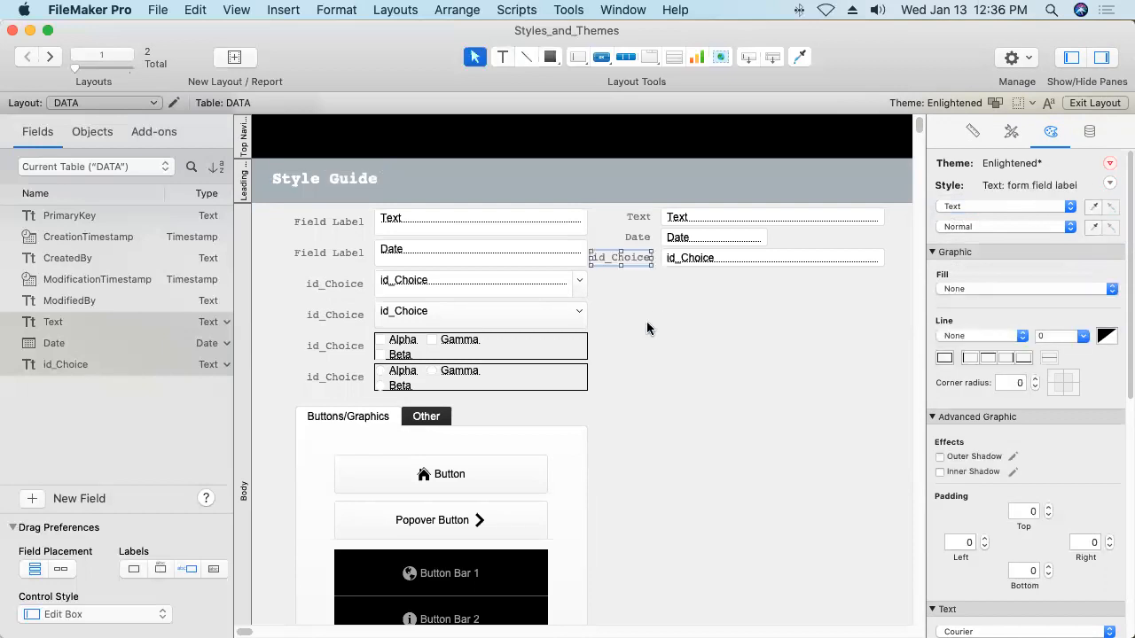
click(653, 412)
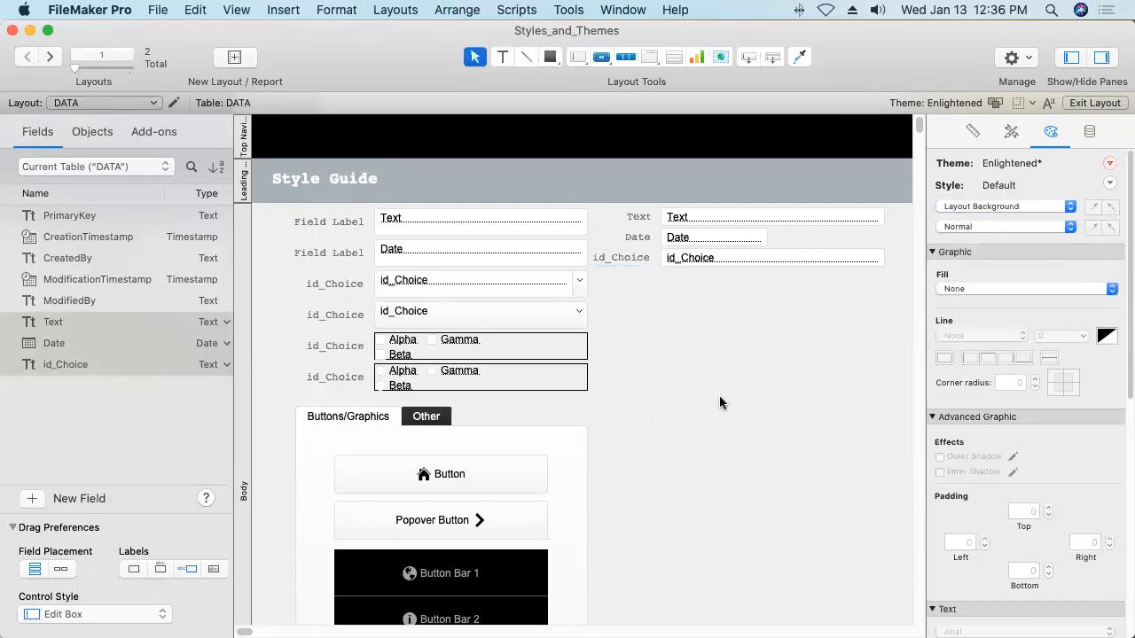
Compare the text styles assigned to the Descriptive Text object, the id_Choice field labels and the portal's Text and Date column labels.
scroll(688, 434, down, 5)
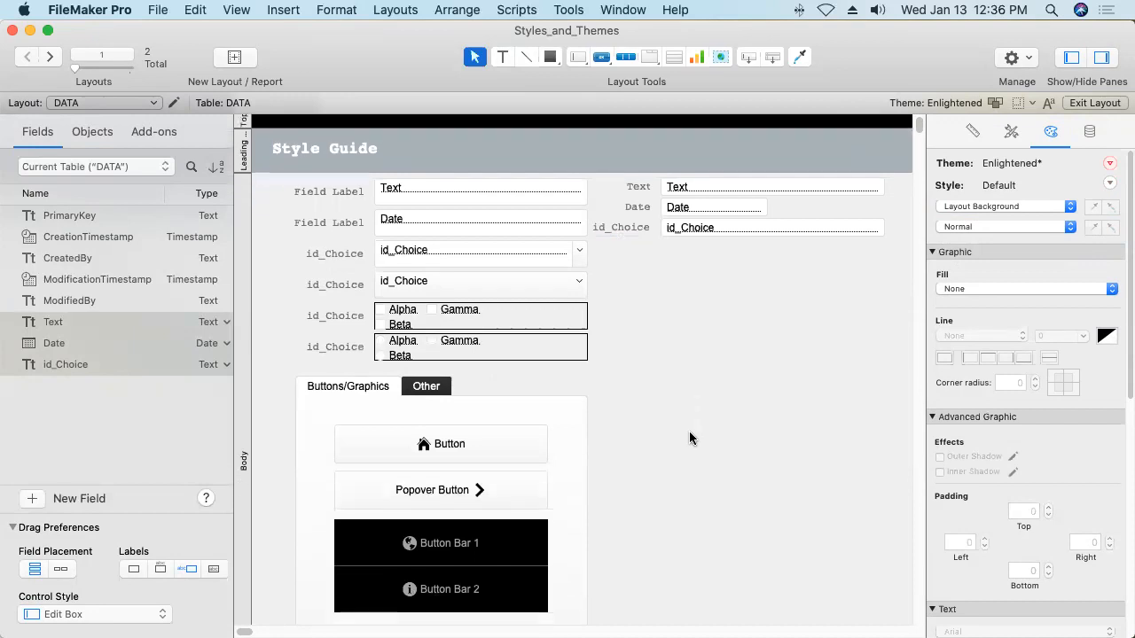
click(432, 553)
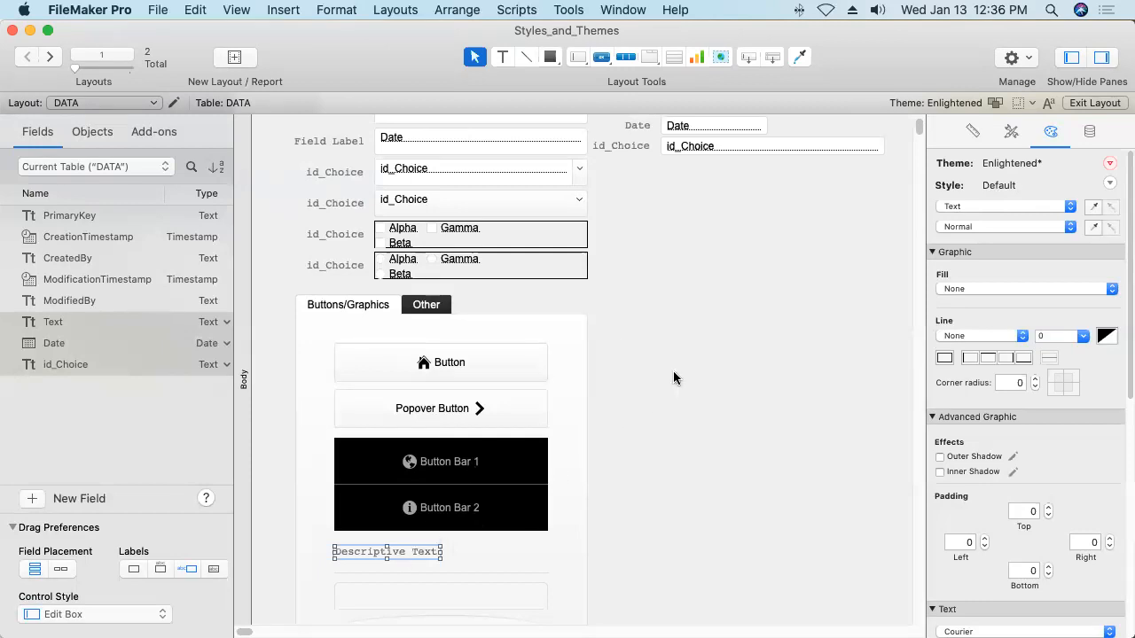
click(1011, 131)
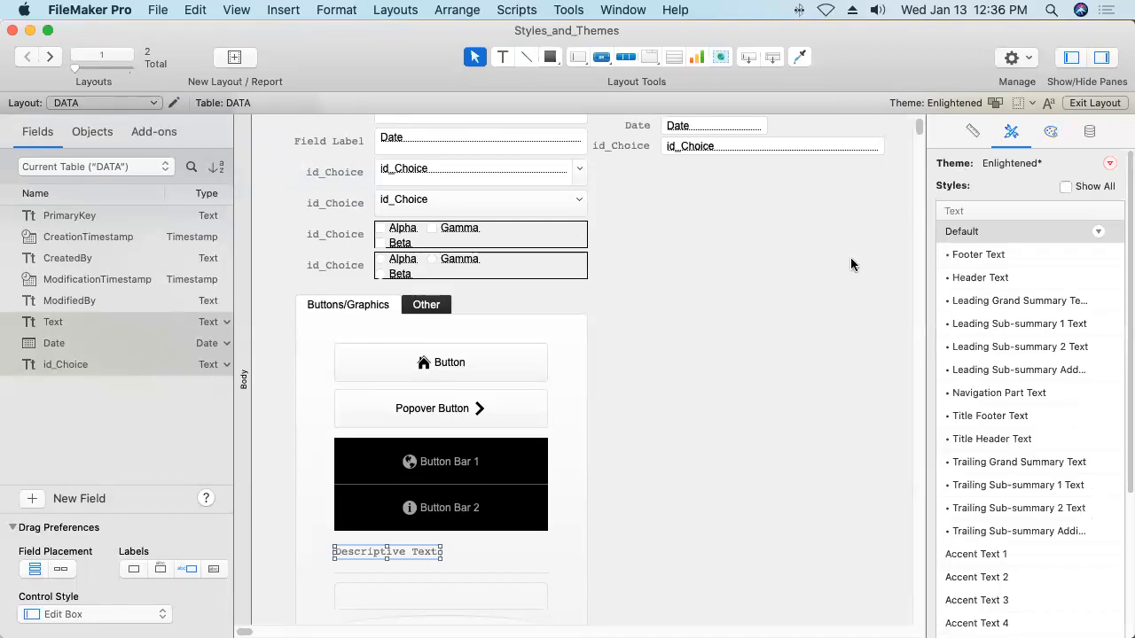
click(344, 238)
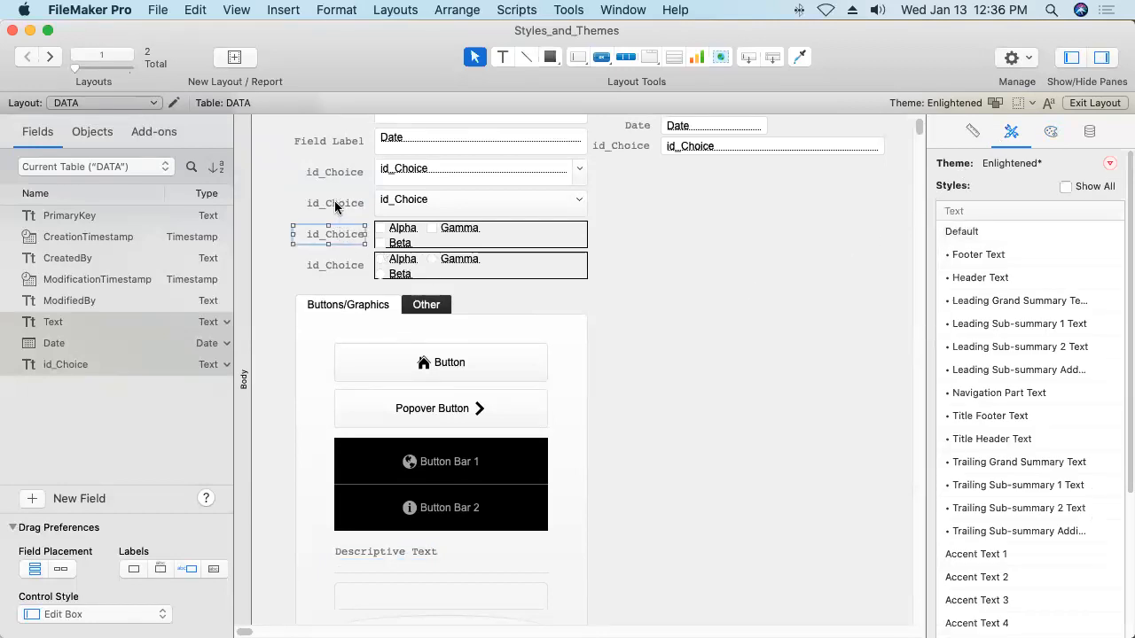
click(335, 206)
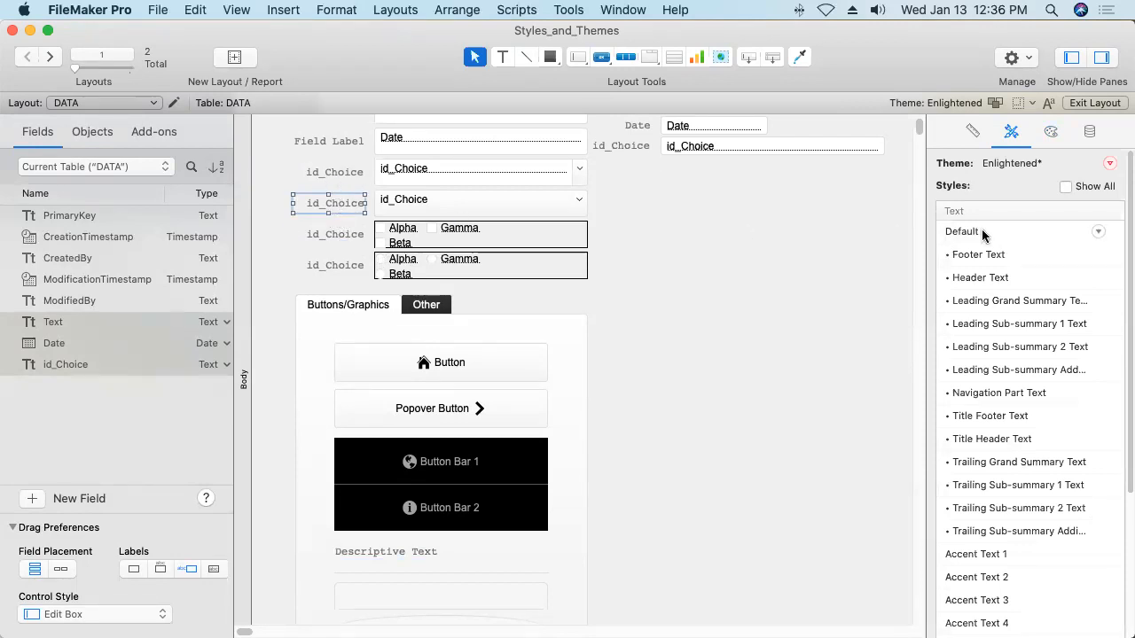
drag(1123, 261, 1123, 388)
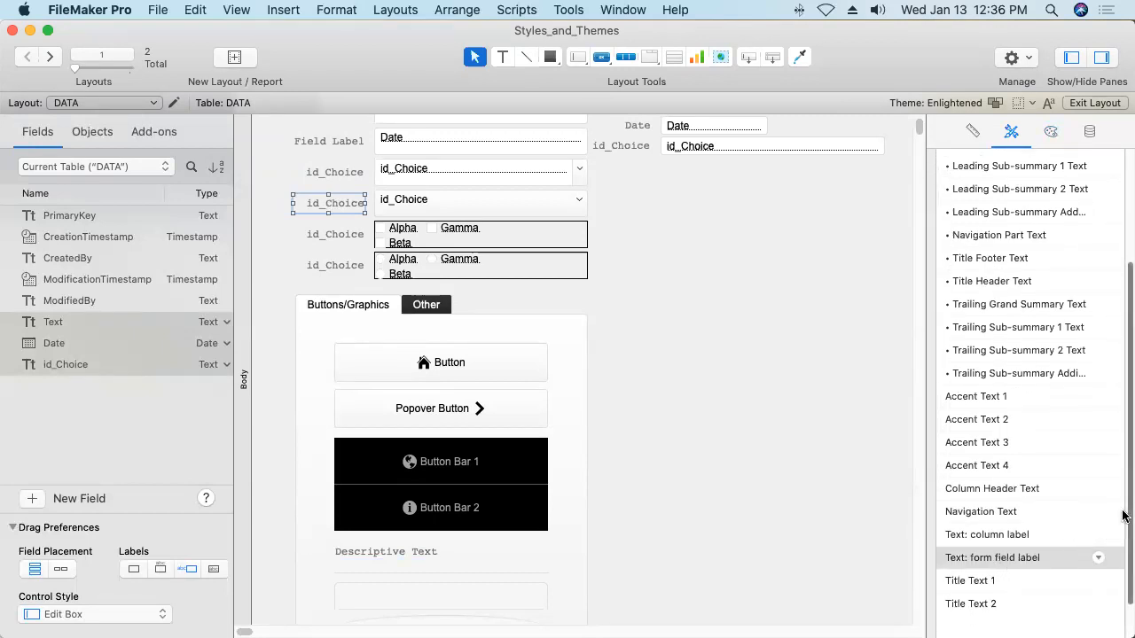
scroll(1086, 537, up, 1)
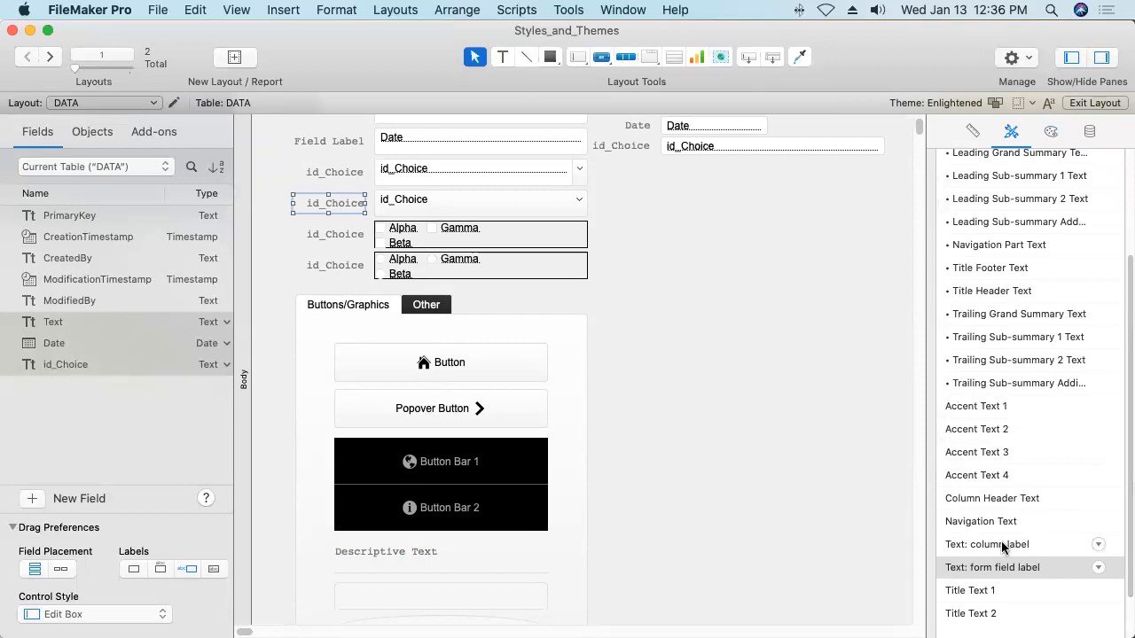
click(417, 307)
click(324, 331)
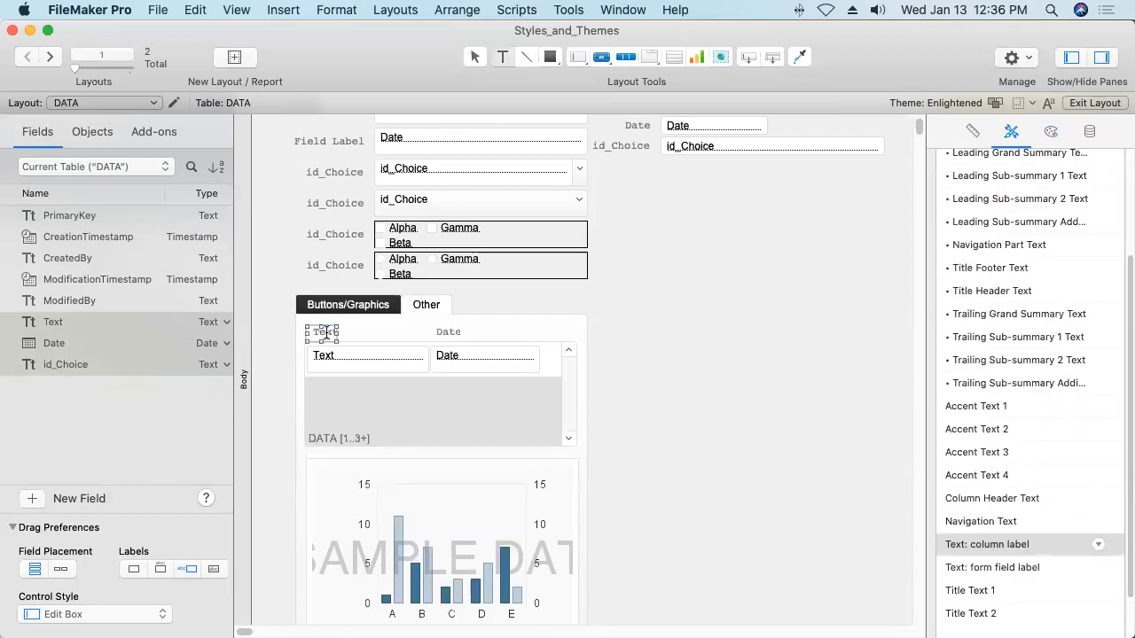
click(448, 333)
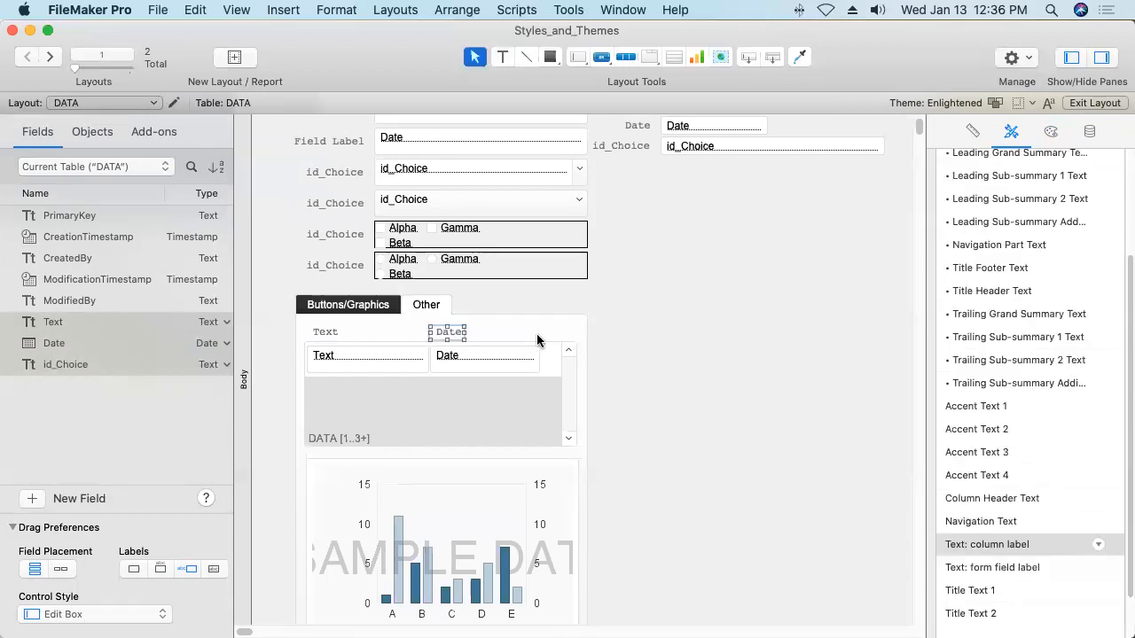
click(648, 333)
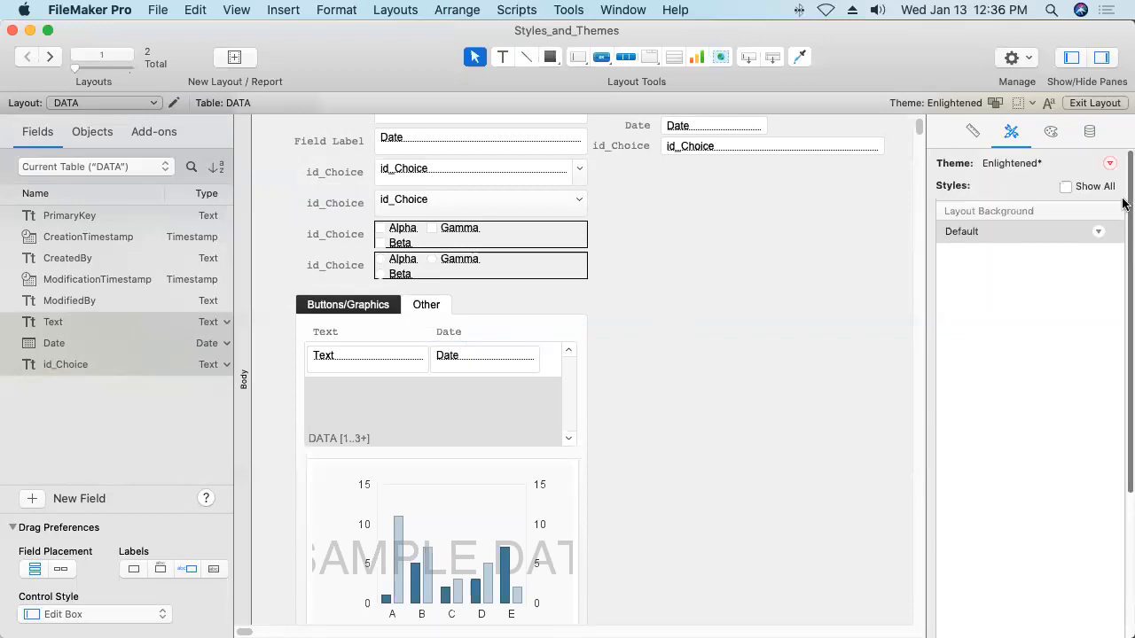
Review the styles offered for the layout background, the radio button set and the id_Choice field label.
click(1050, 133)
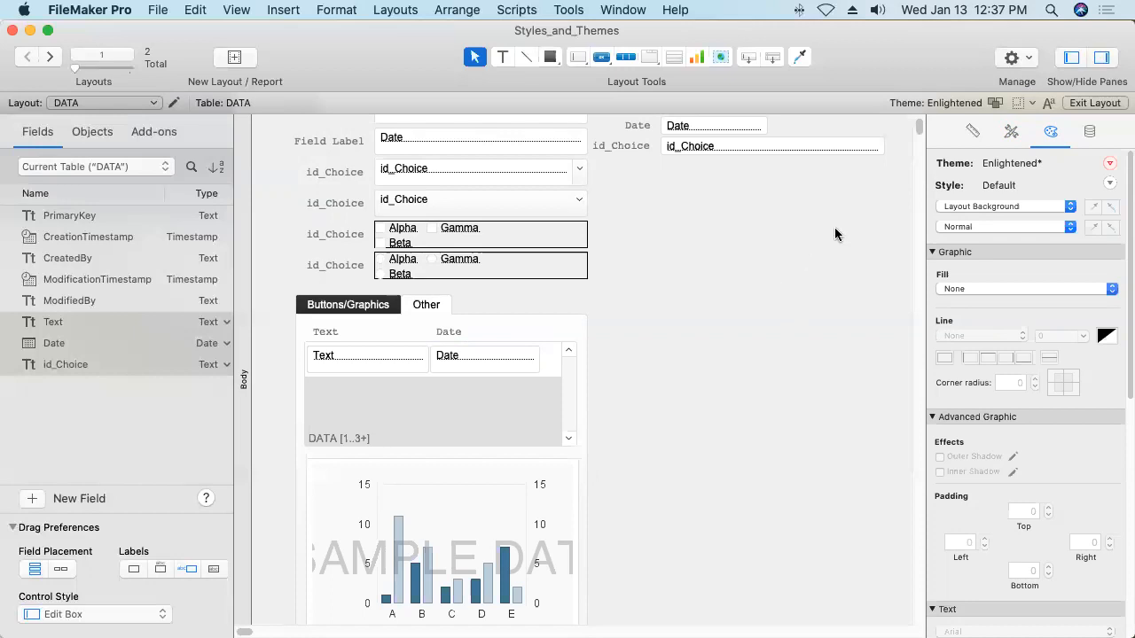
click(1009, 132)
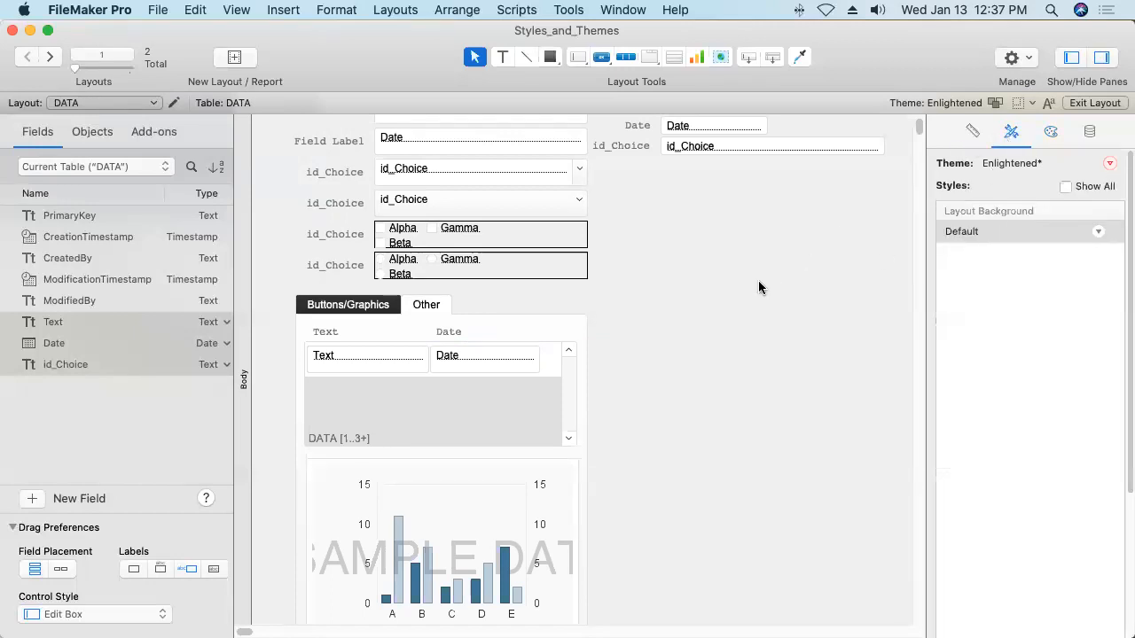
click(531, 264)
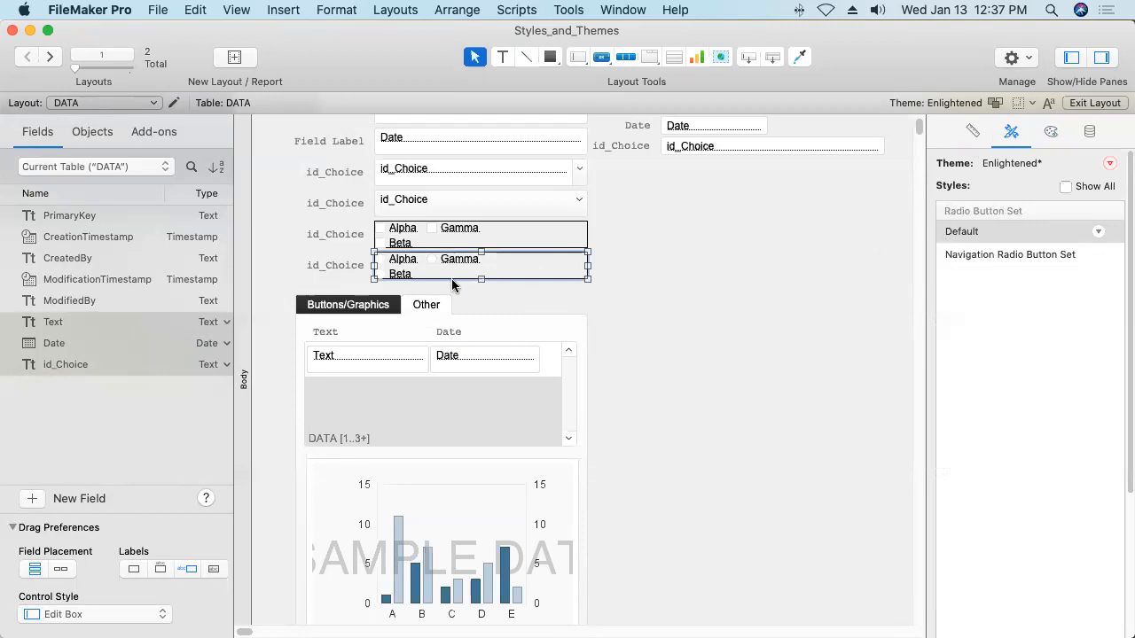
click(353, 205)
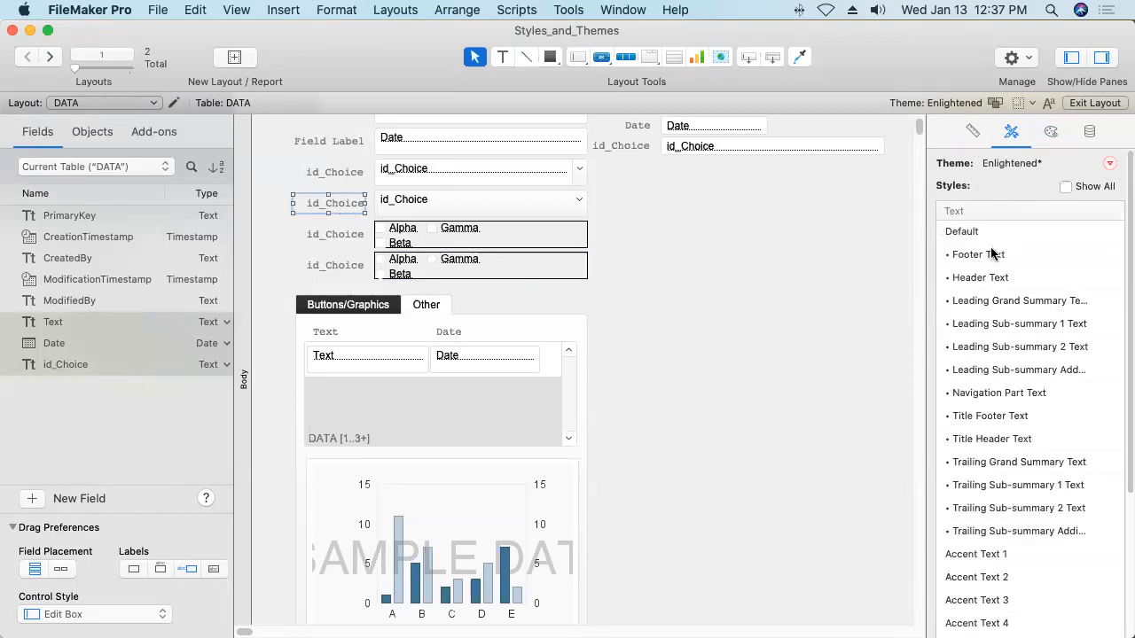
drag(1122, 257, 1109, 236)
scroll(920, 133, up, 3)
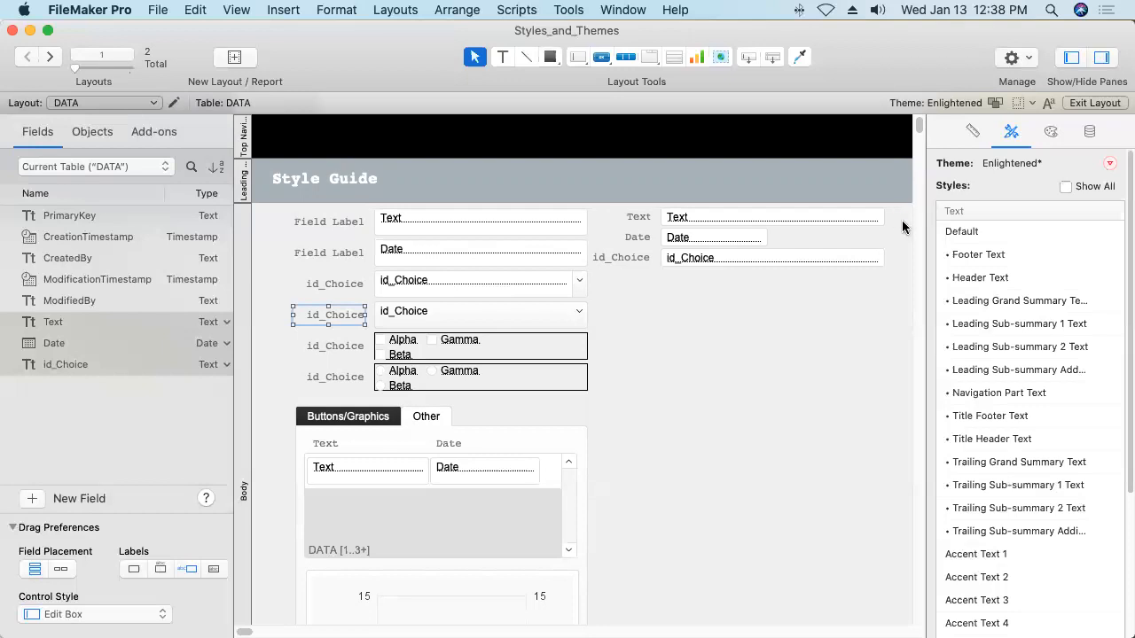
Save the modified Enlightened theme as a new theme named Desktop.
click(1110, 165)
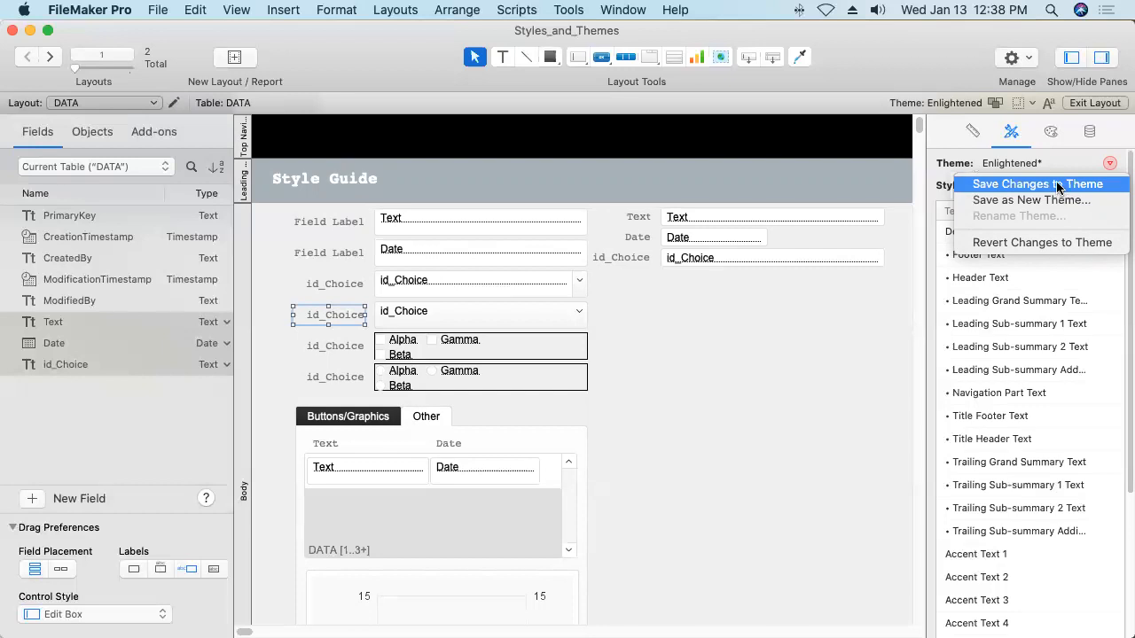
click(899, 194)
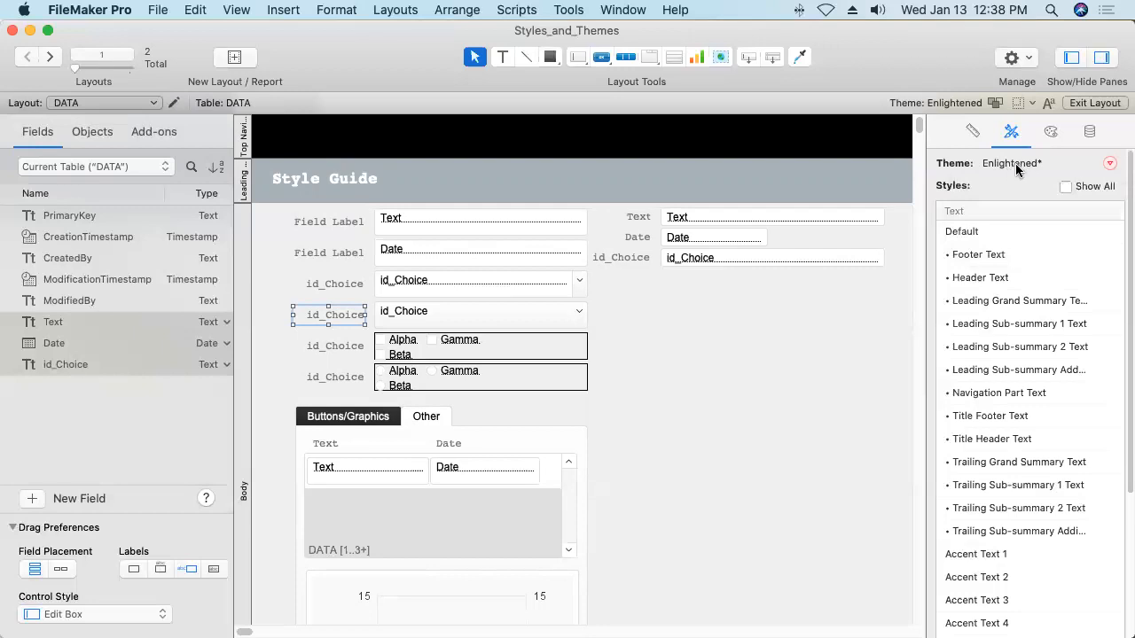
click(1110, 164)
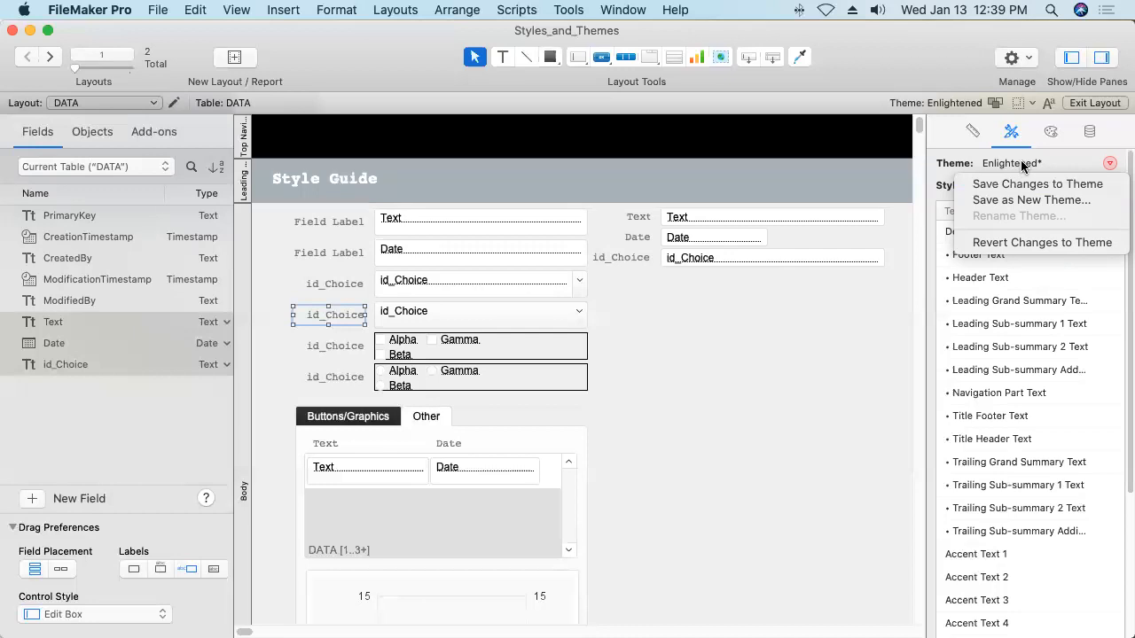
click(1000, 205)
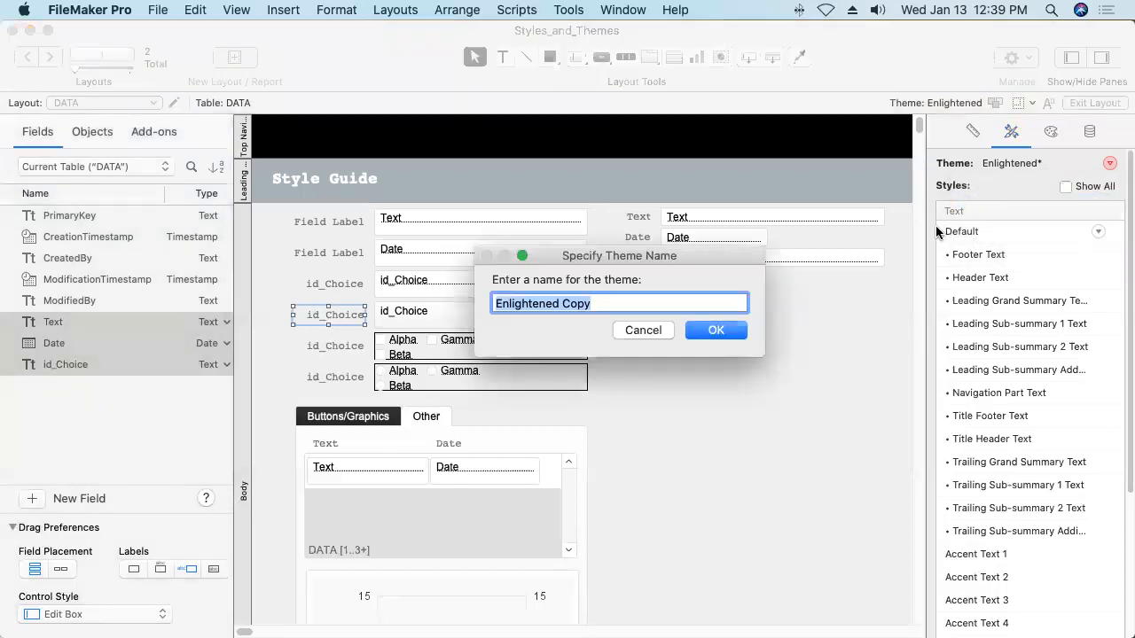
text(Desktop)
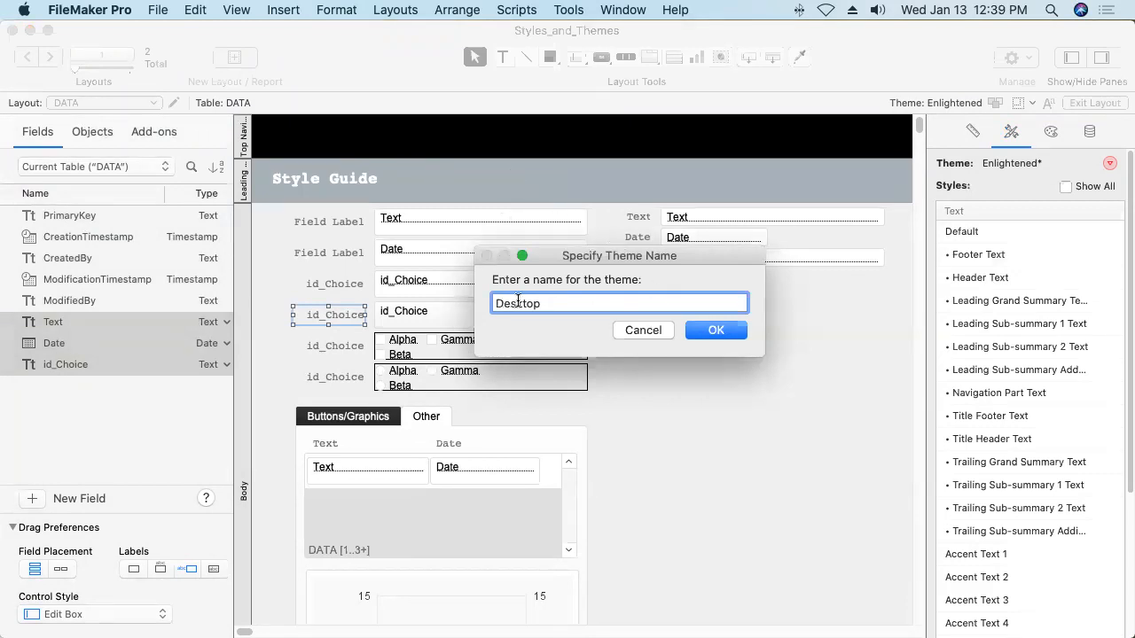
click(701, 332)
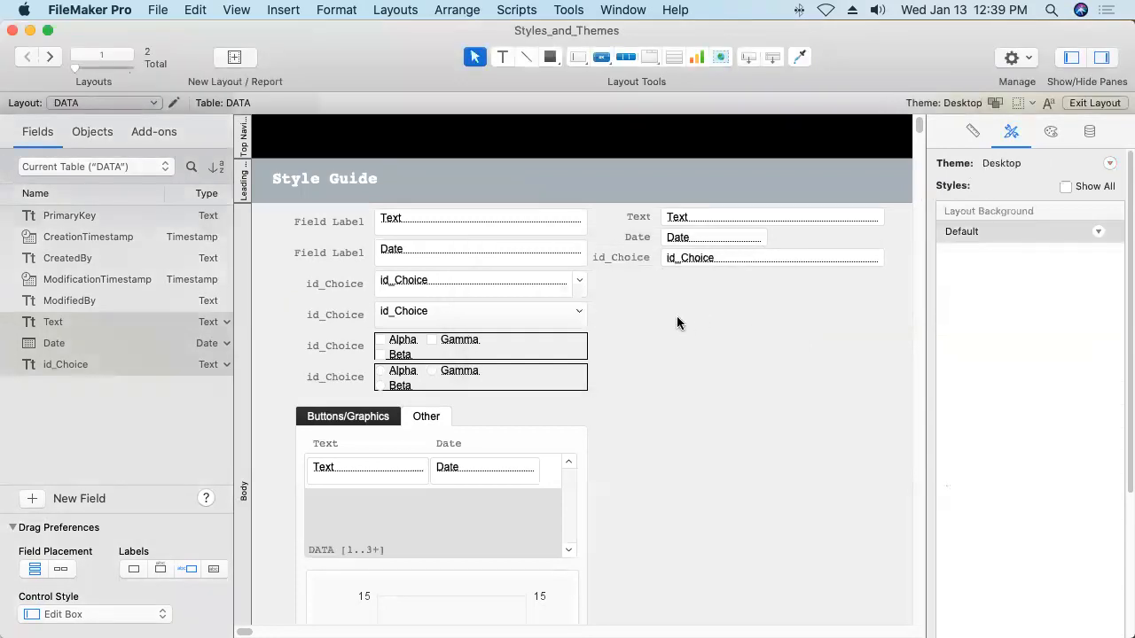
Check the layout themes list for the custom Desktop theme without changing the DATA layout's theme.
click(392, 10)
click(417, 119)
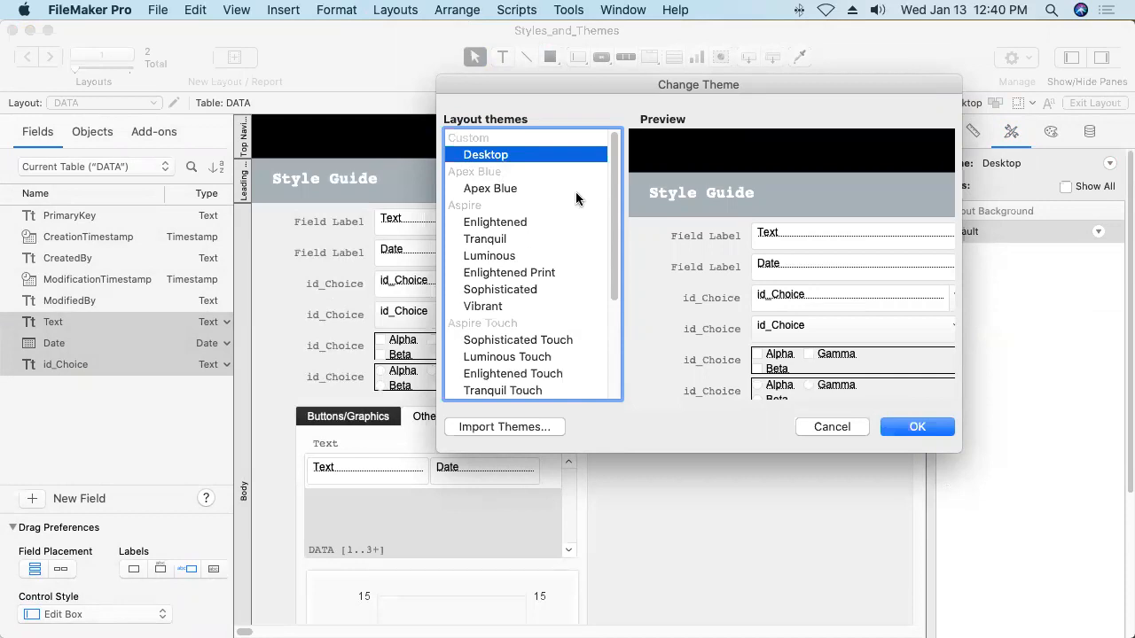
click(822, 427)
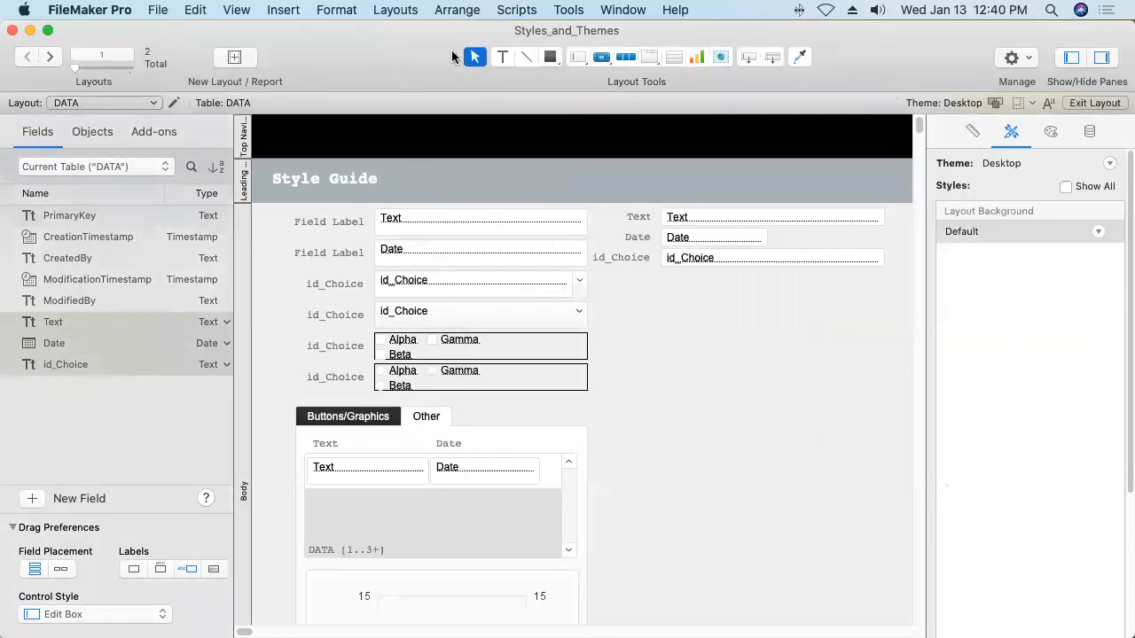
Save the DATA layout and switch to the CHOICE layout.
click(387, 10)
click(420, 211)
click(49, 56)
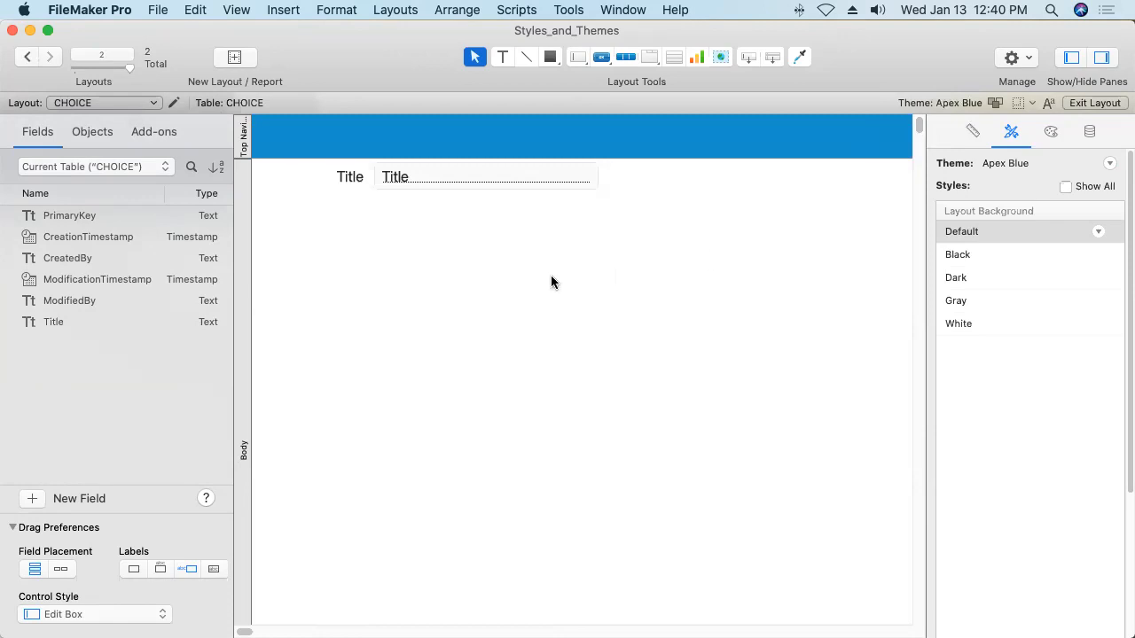
Apply the custom Desktop theme to the CHOICE layout and refit the Title label to its full text.
click(393, 10)
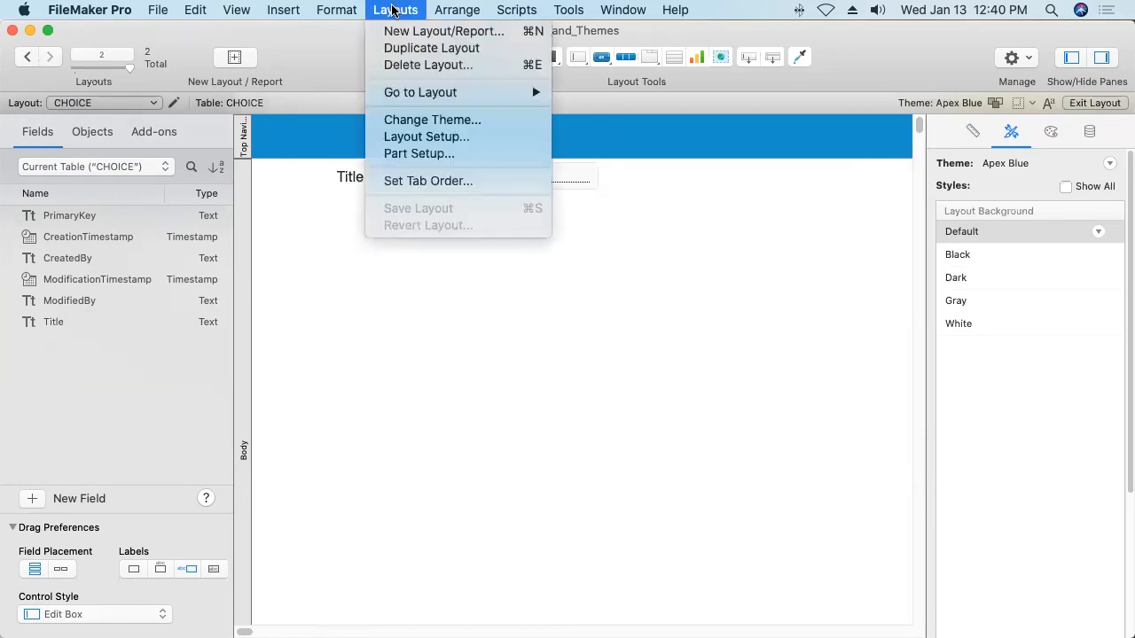
click(416, 119)
click(520, 157)
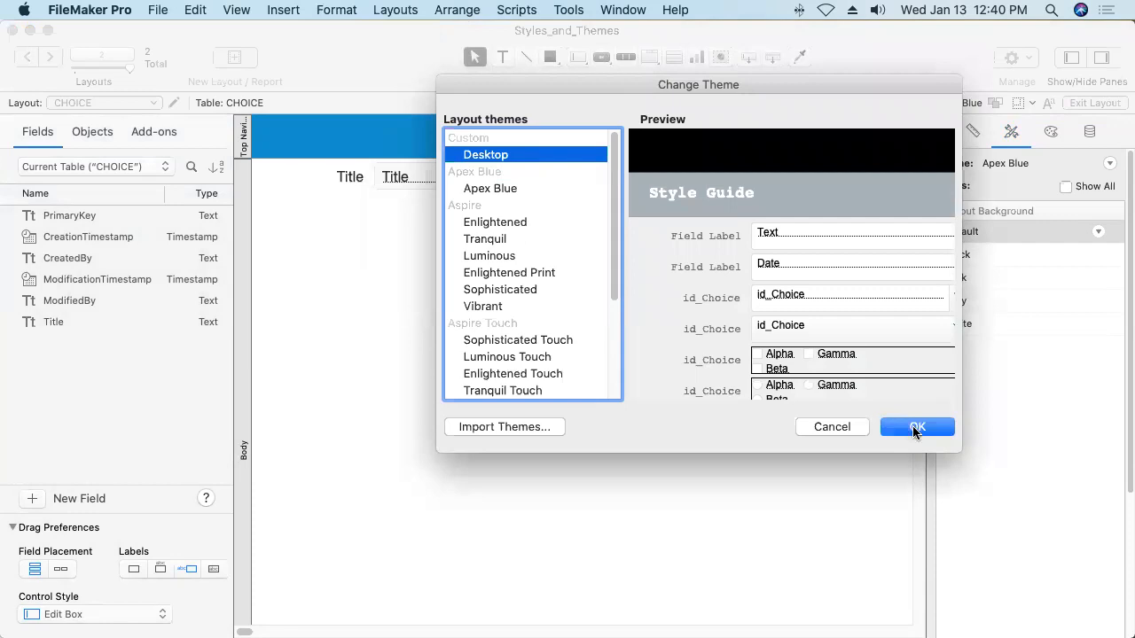
click(916, 429)
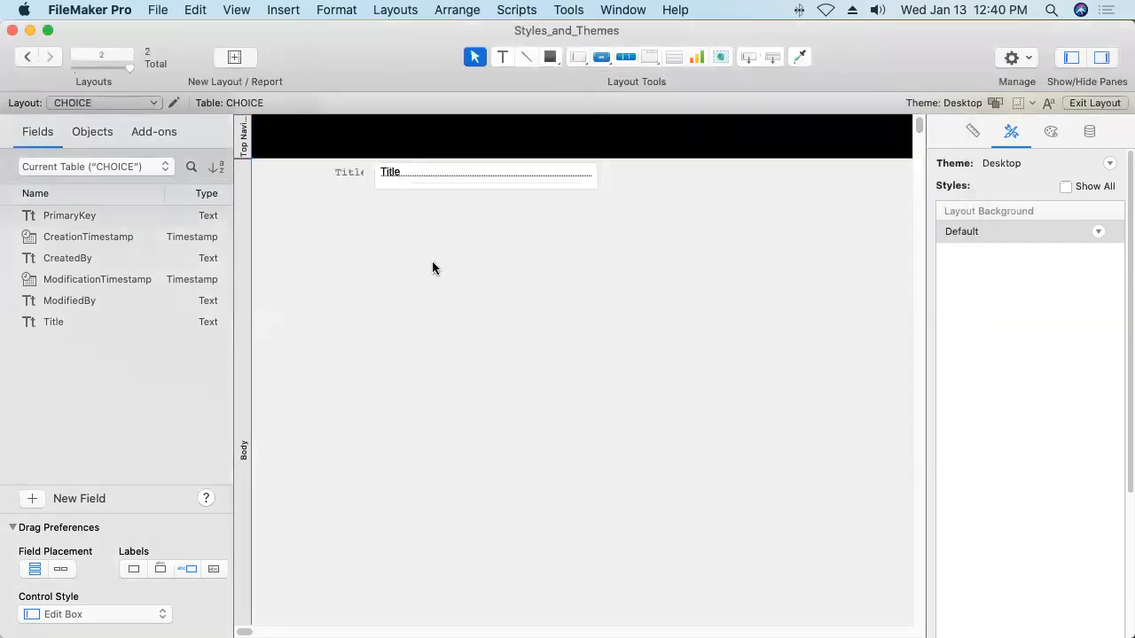
double_click(346, 175)
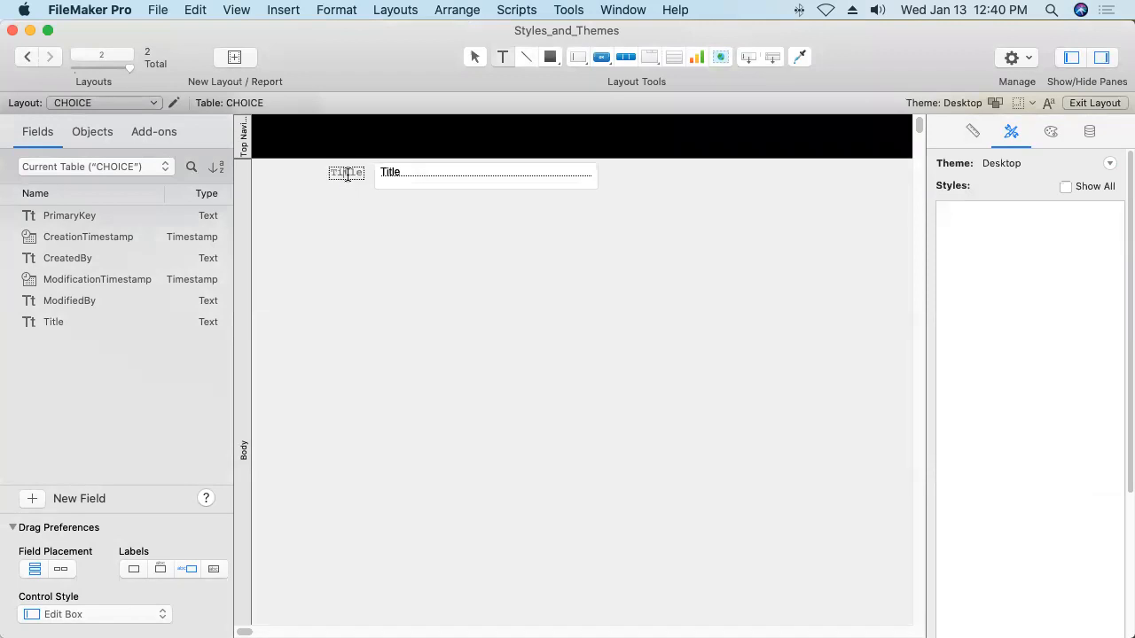
key(Escape)
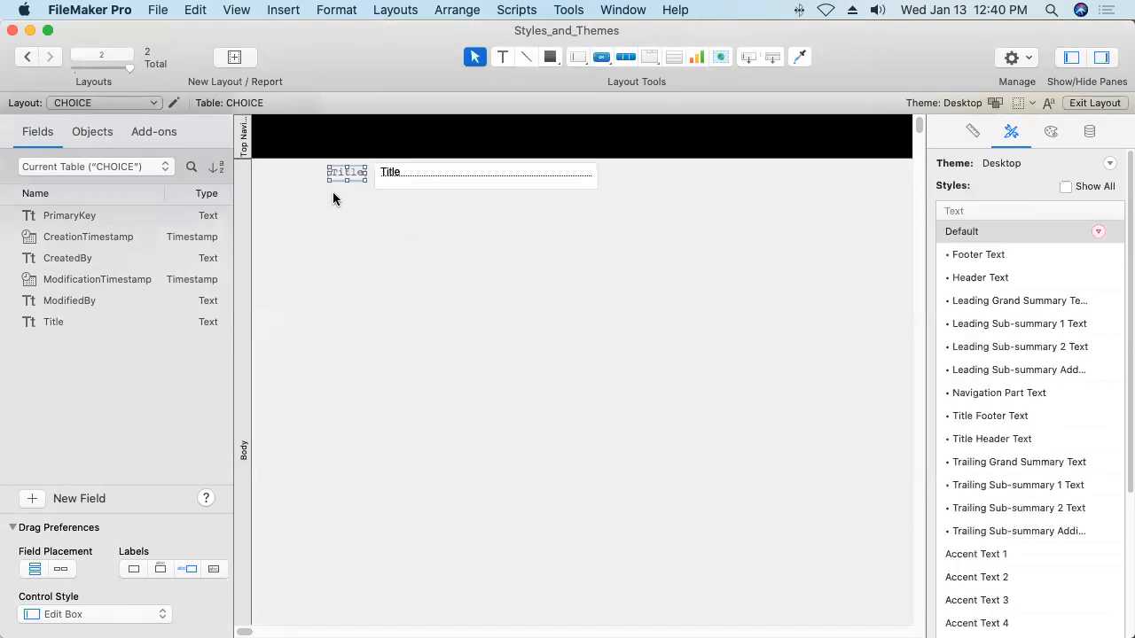
Examine the styles assigned to the CHOICE layout's Title label, Title field and background, and review the Desktop theme's preview.
click(415, 177)
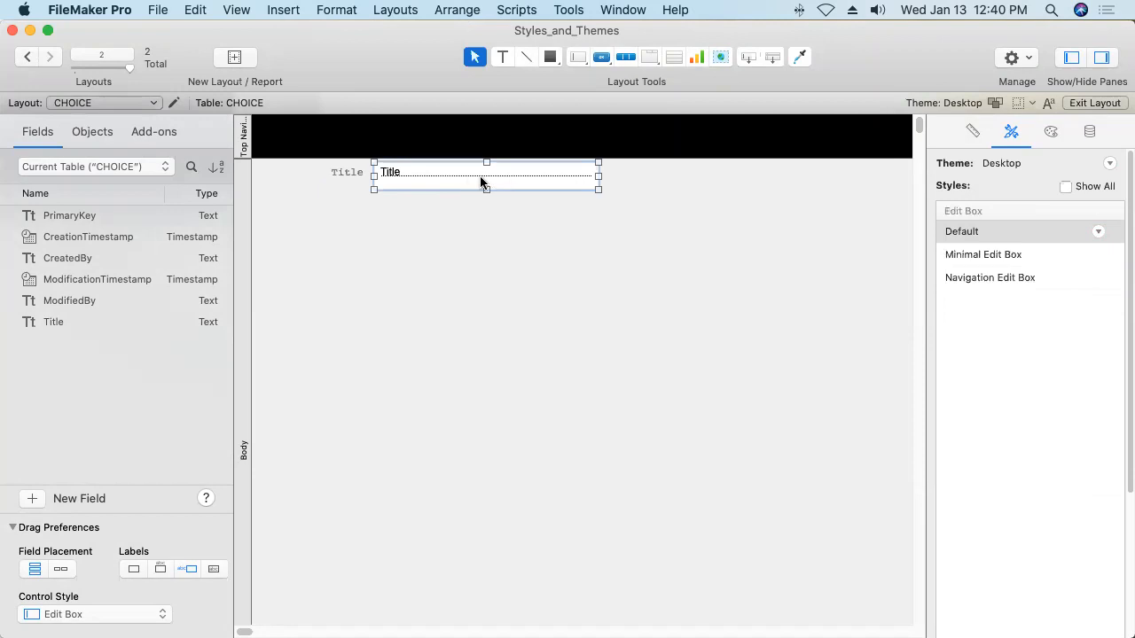
click(486, 327)
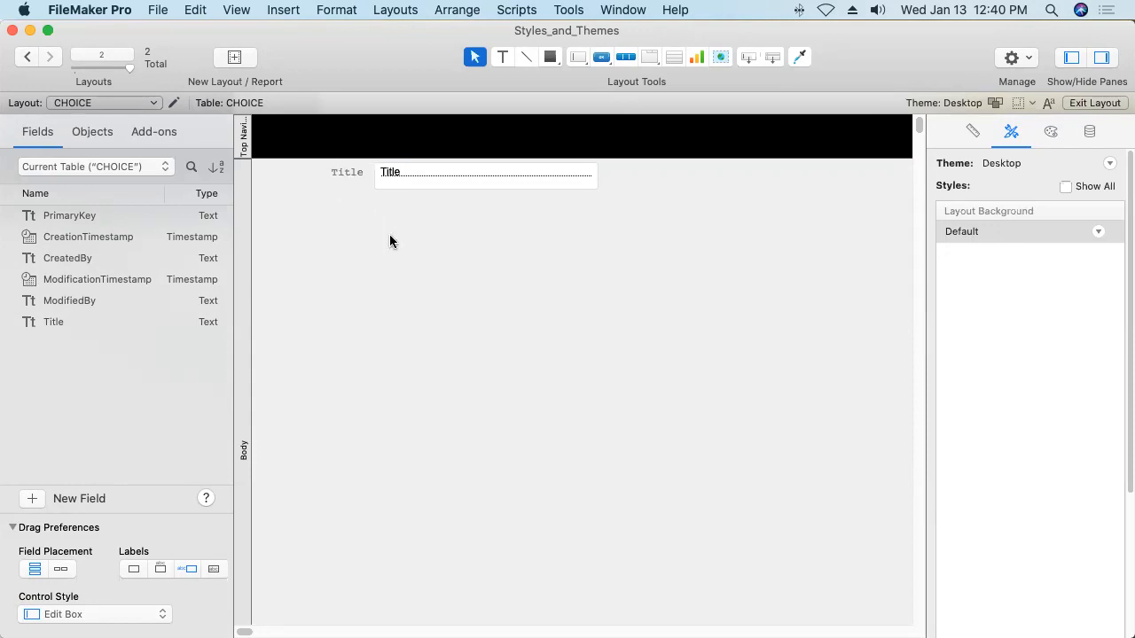
click(346, 177)
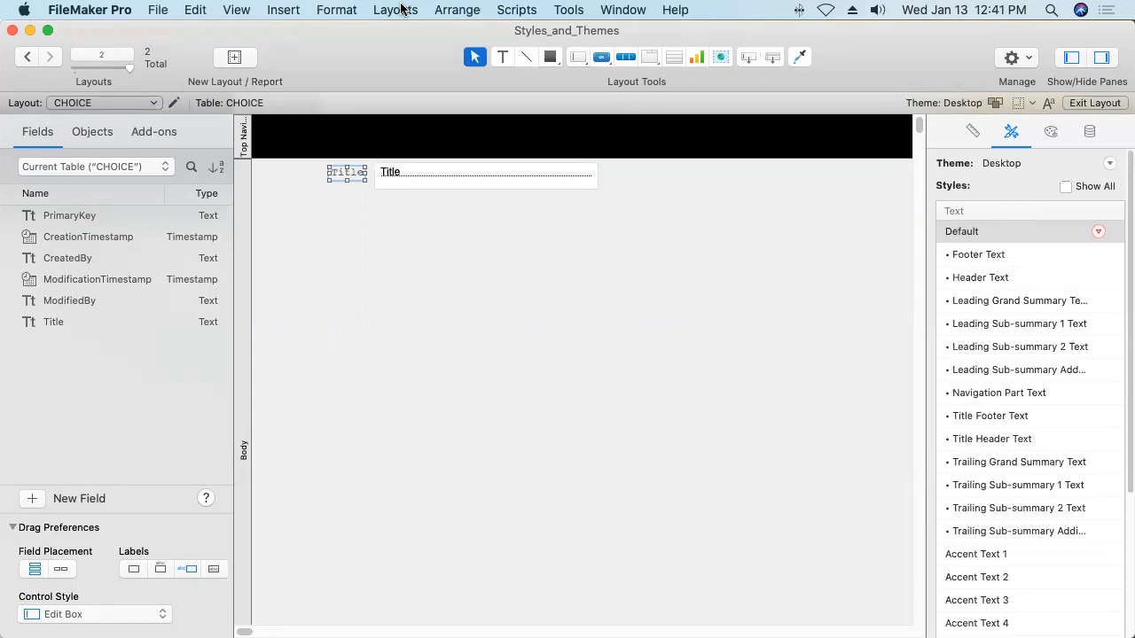
click(418, 180)
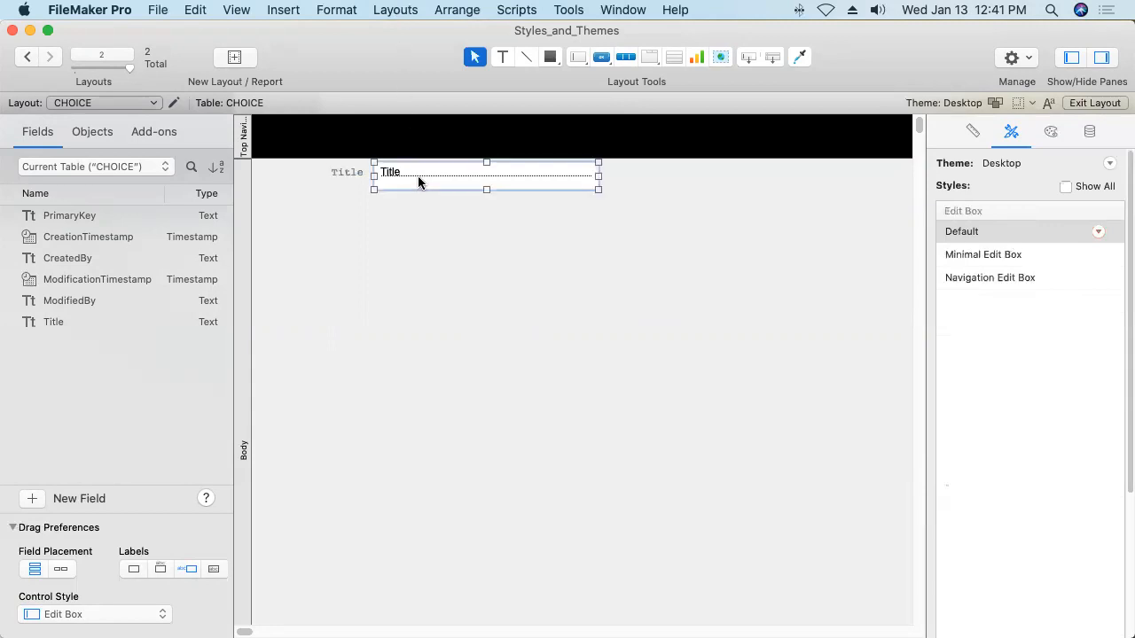
click(352, 172)
click(432, 177)
click(495, 244)
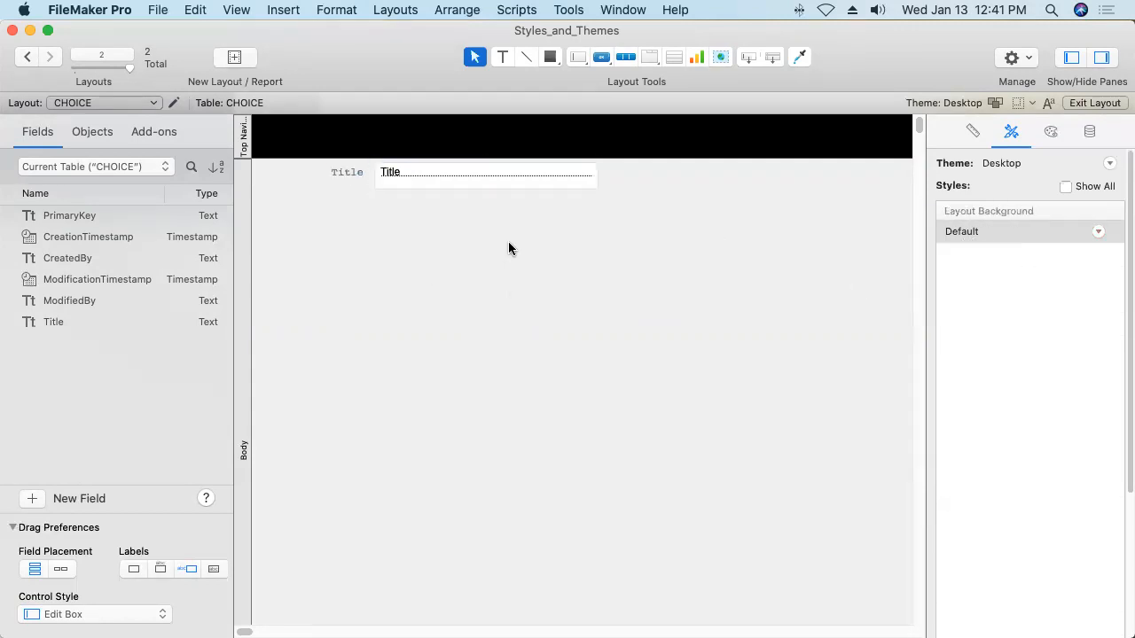
click(397, 9)
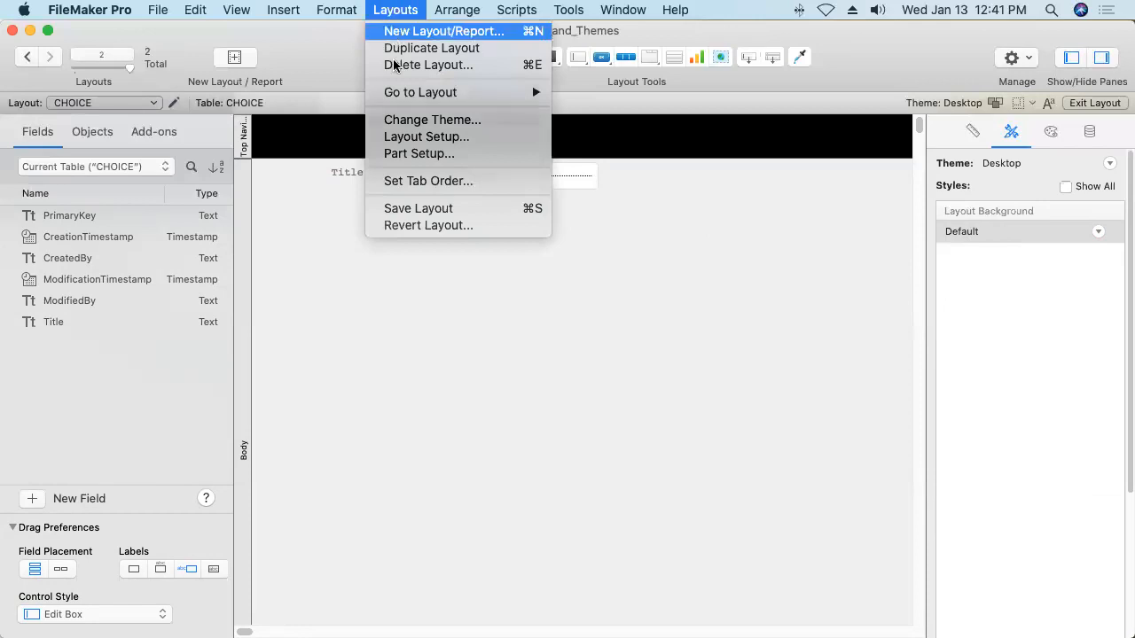
click(399, 122)
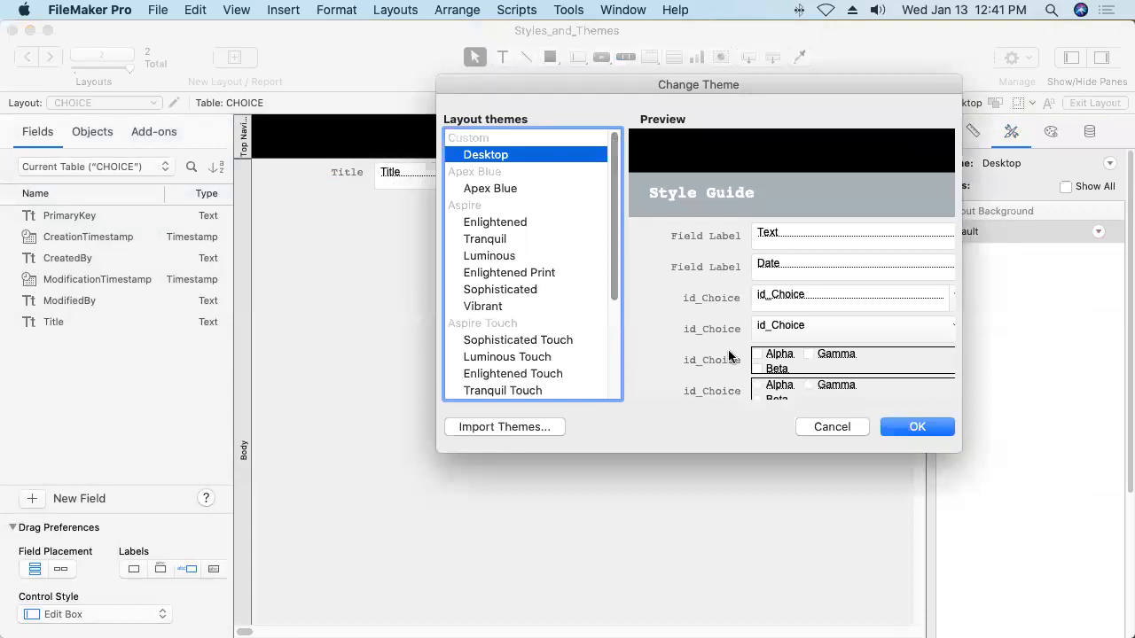
click(825, 426)
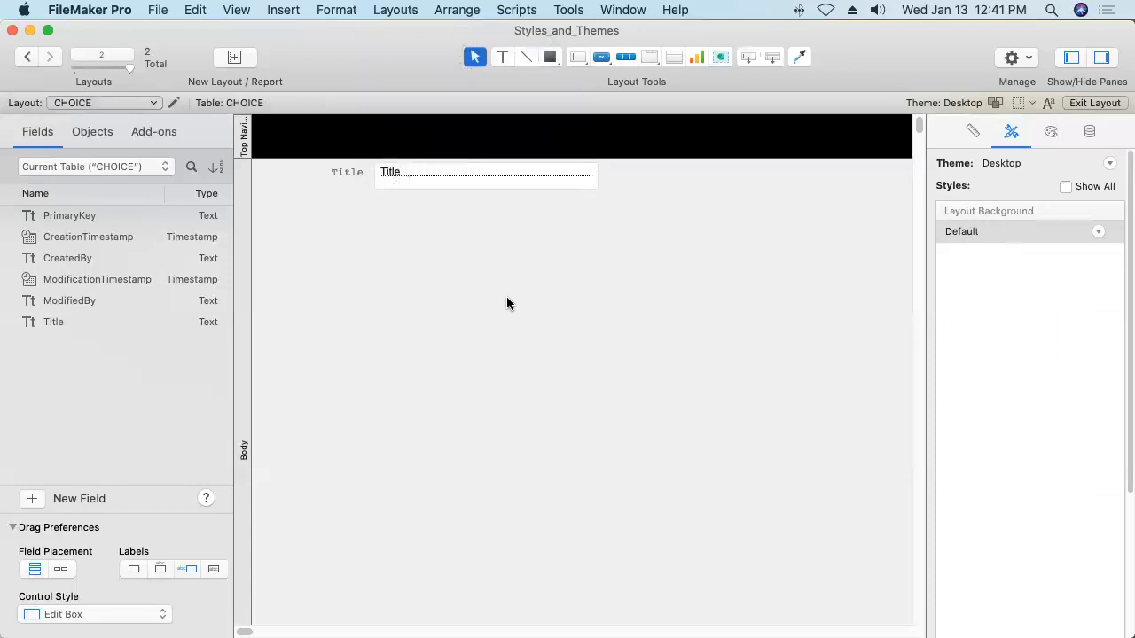
Assign the "Text: form field label" style to the Title label and save the CHOICE layout.
click(341, 173)
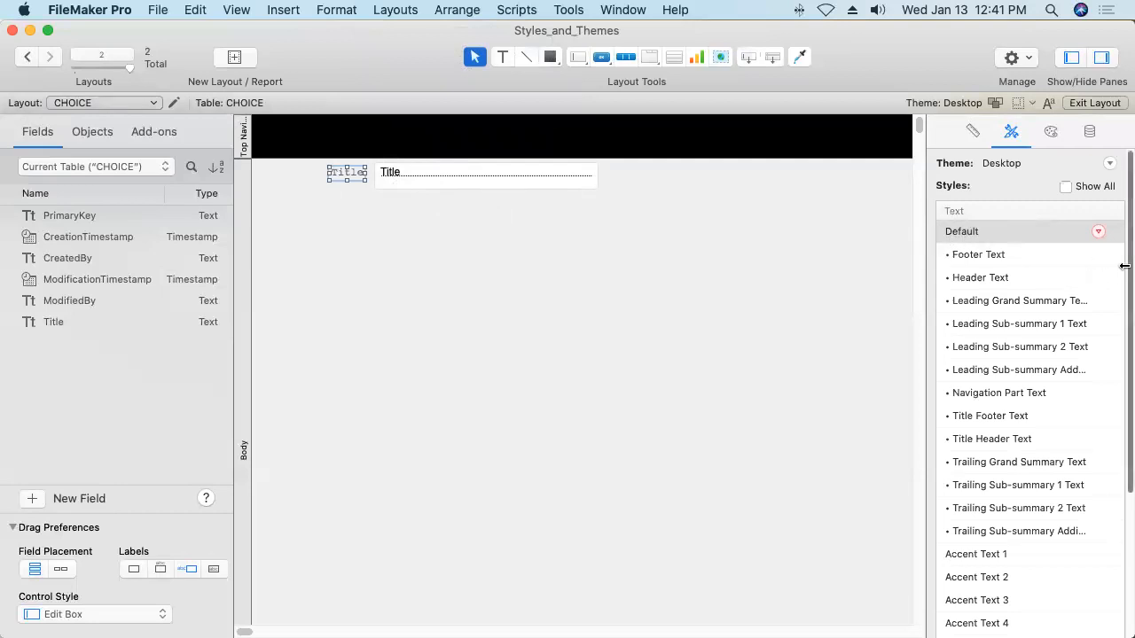
drag(1125, 273, 1124, 406)
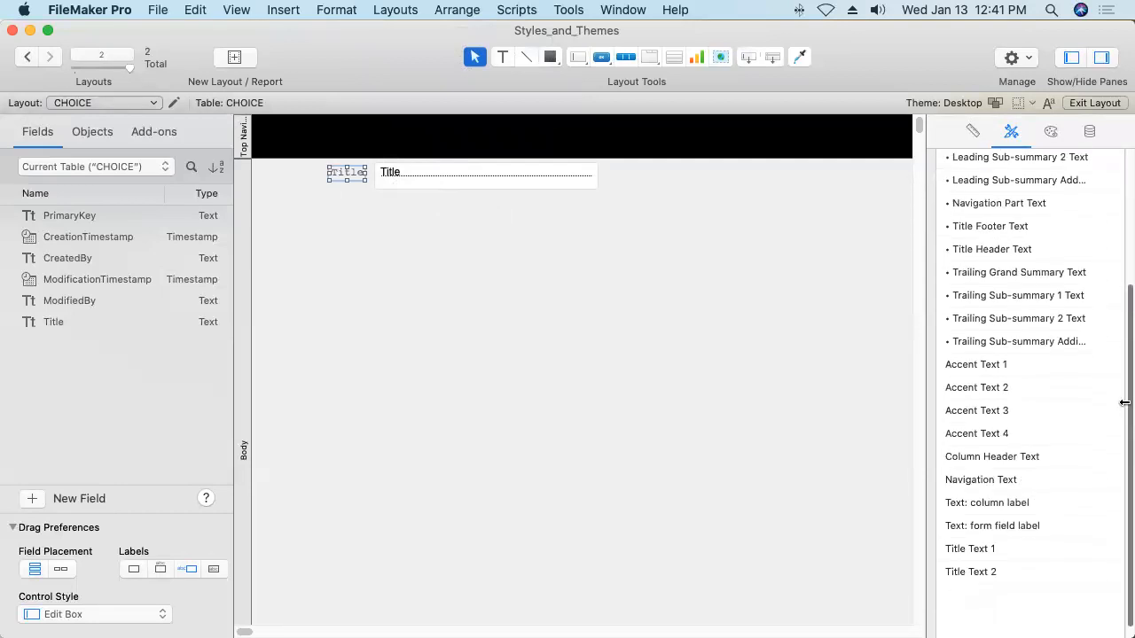
click(999, 529)
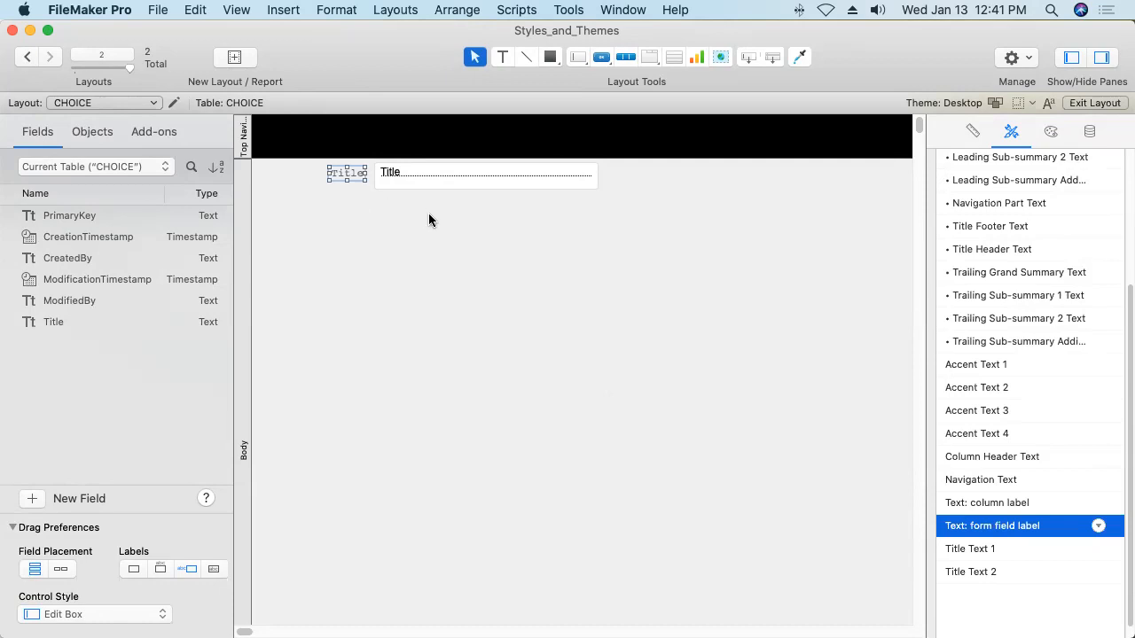
click(401, 11)
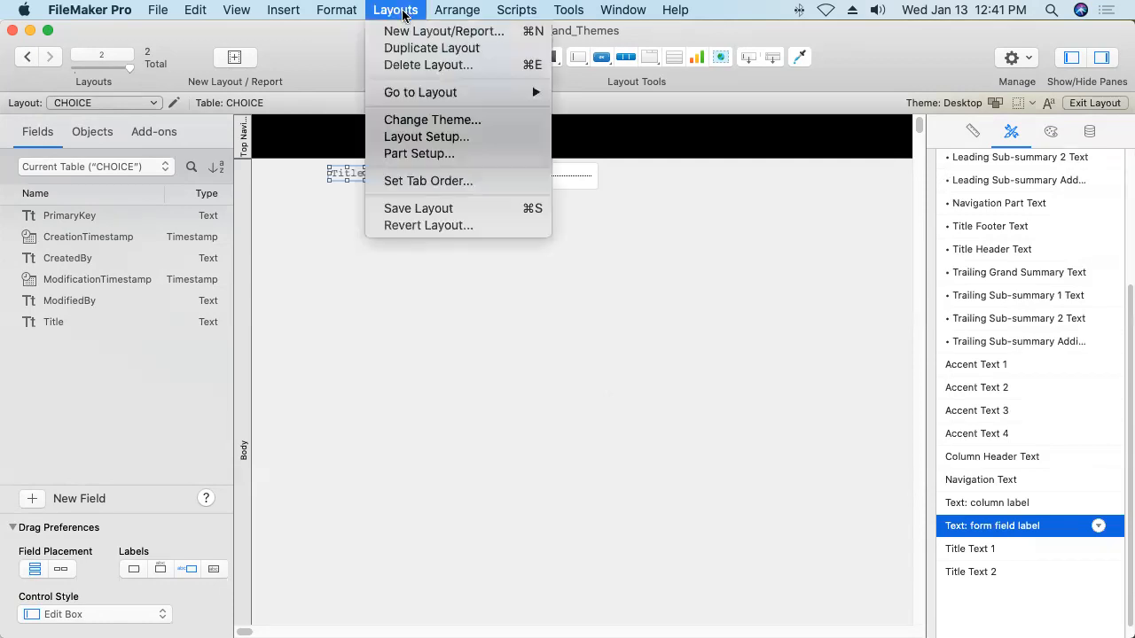
click(415, 208)
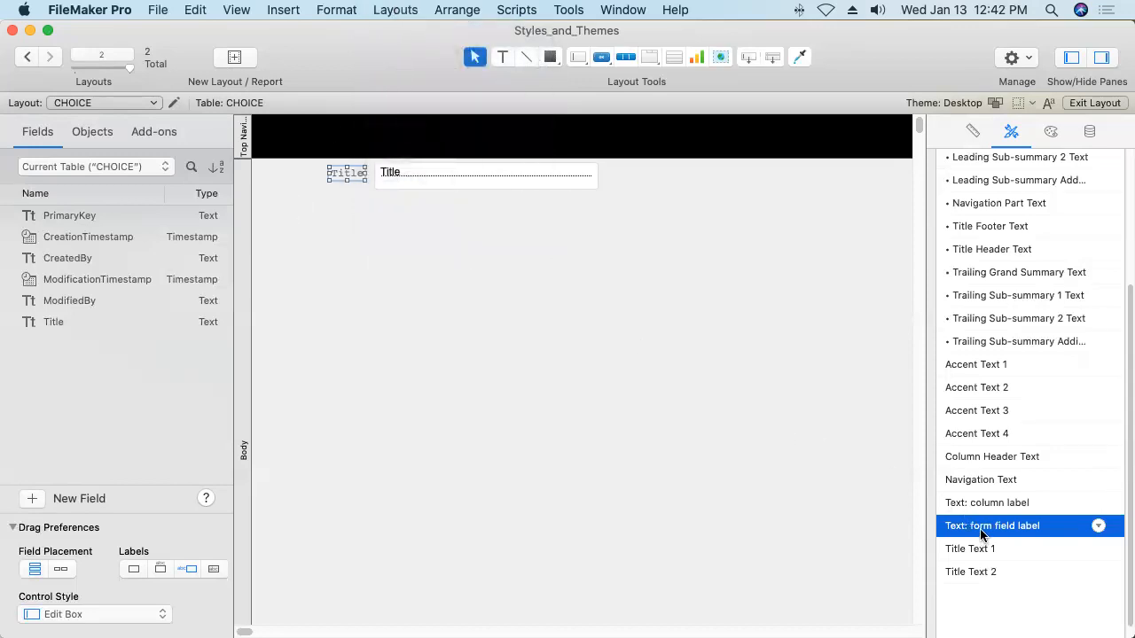
Change the CHOICE layout's theme to Minimalist Touch.
click(395, 9)
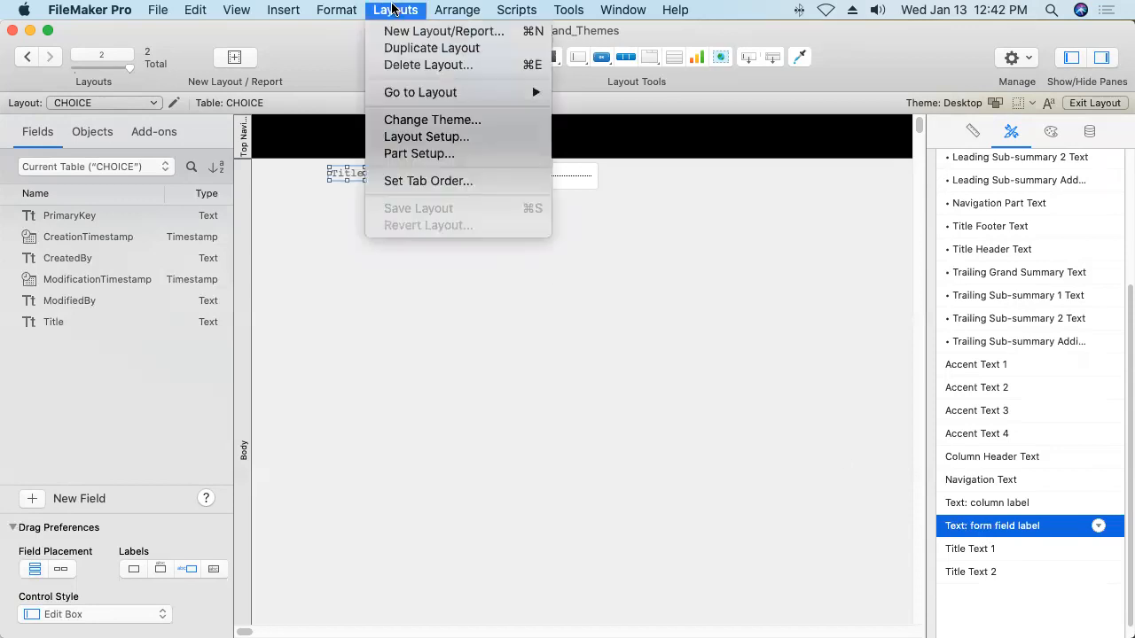
click(409, 120)
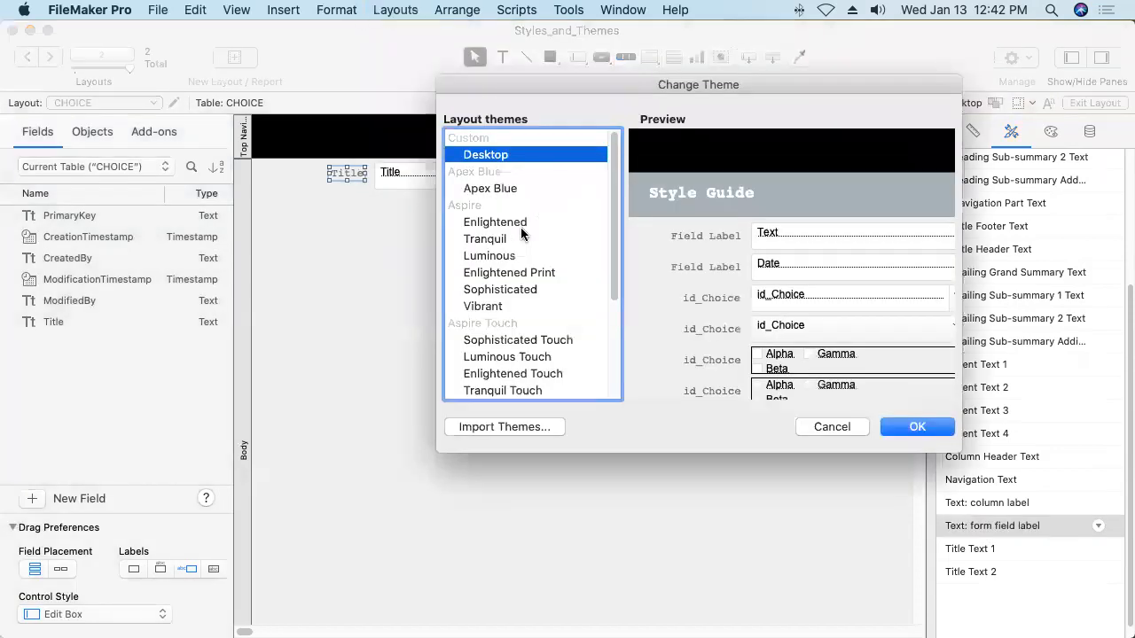
click(615, 360)
click(523, 306)
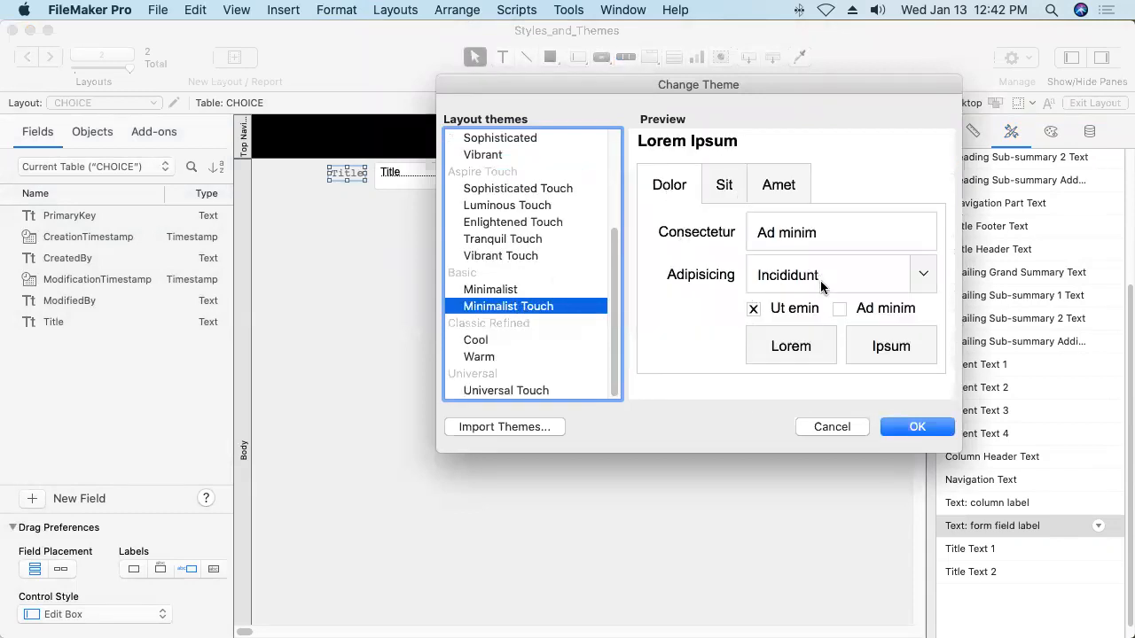
click(911, 428)
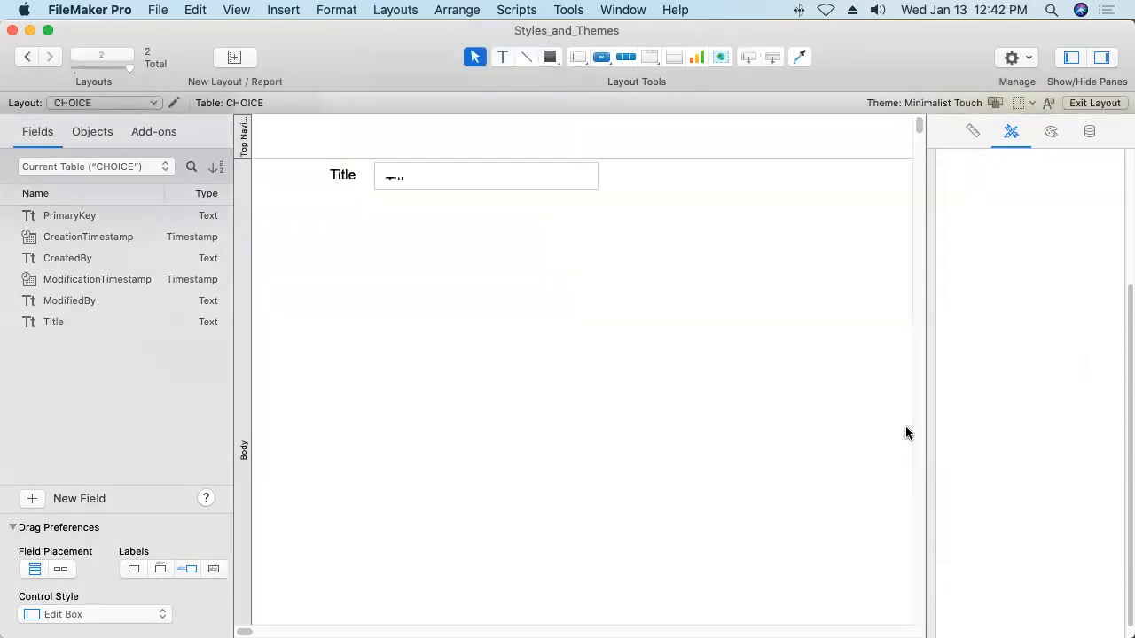
Make the Title field taller so its text fits, and refit the Title label to its text.
click(473, 183)
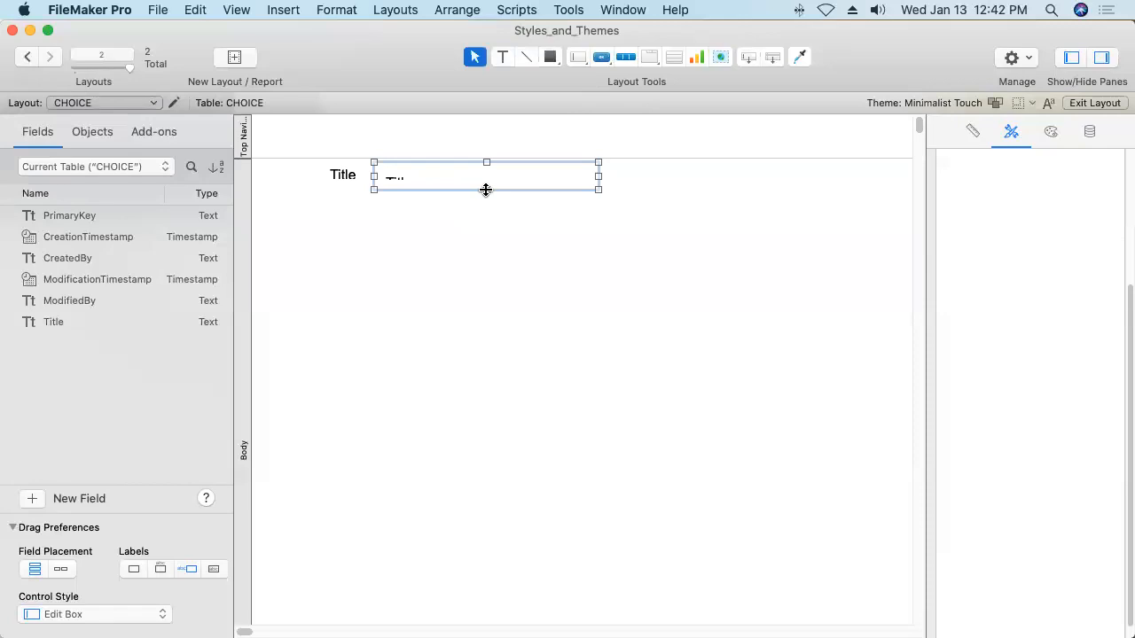
drag(485, 190, 485, 201)
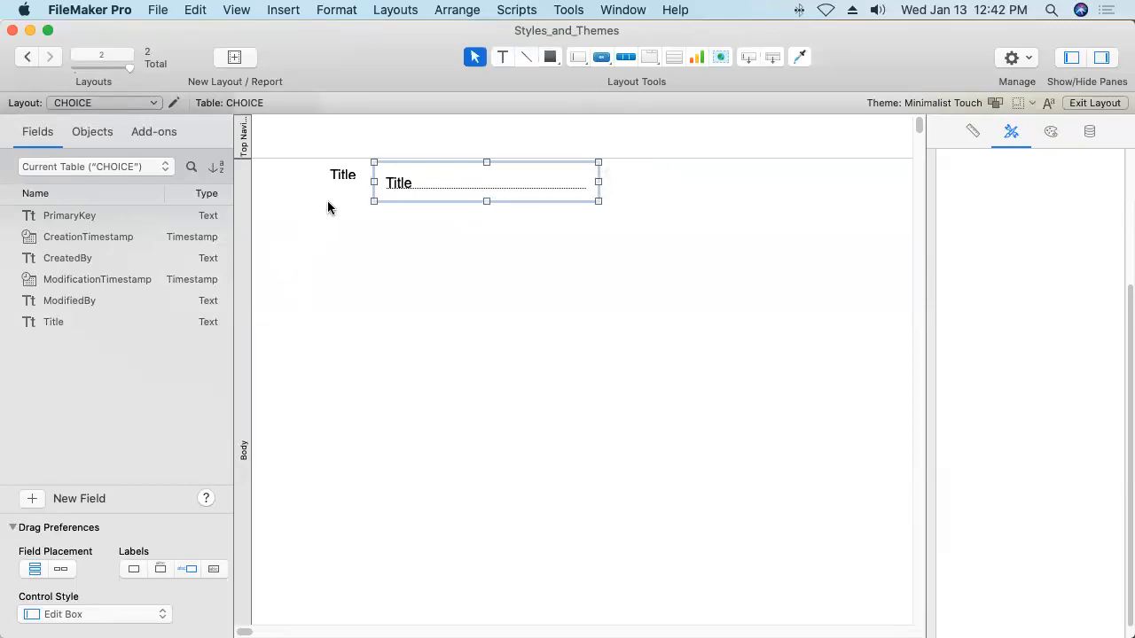
double_click(338, 177)
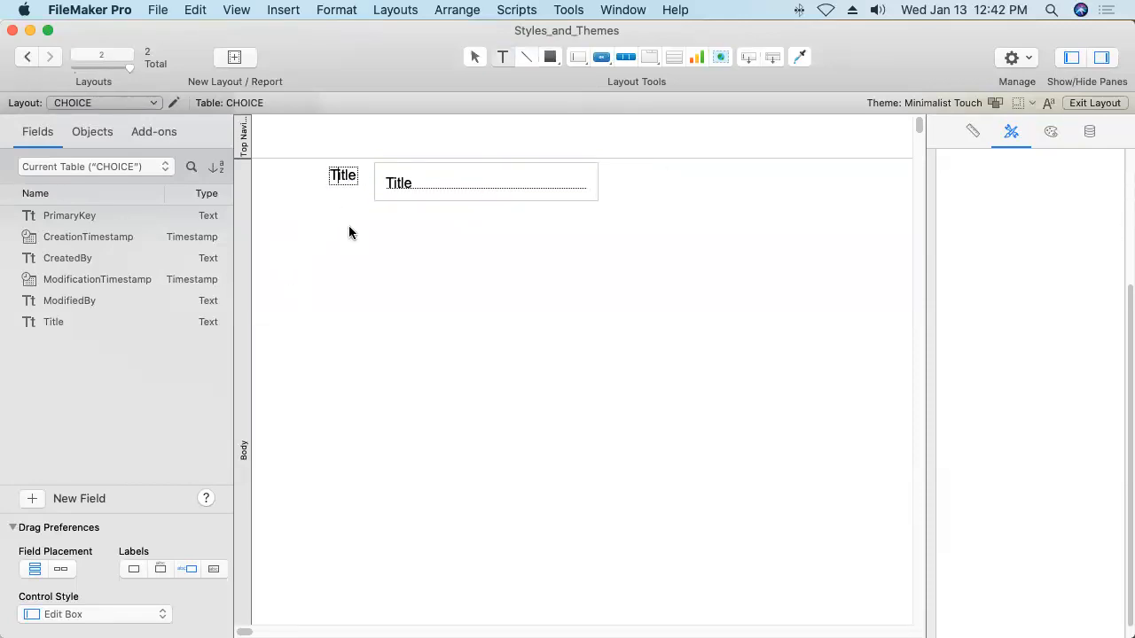
key(Escape)
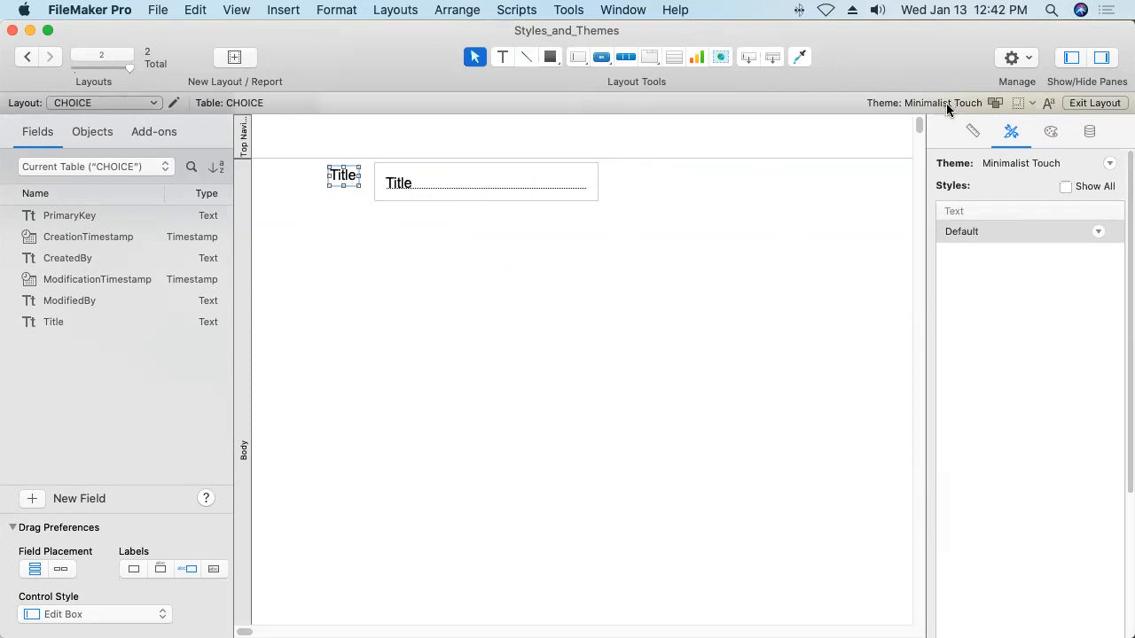
Check the styles assigned to the CHOICE layout's Title field, Title label and background, and save the layout.
click(400, 184)
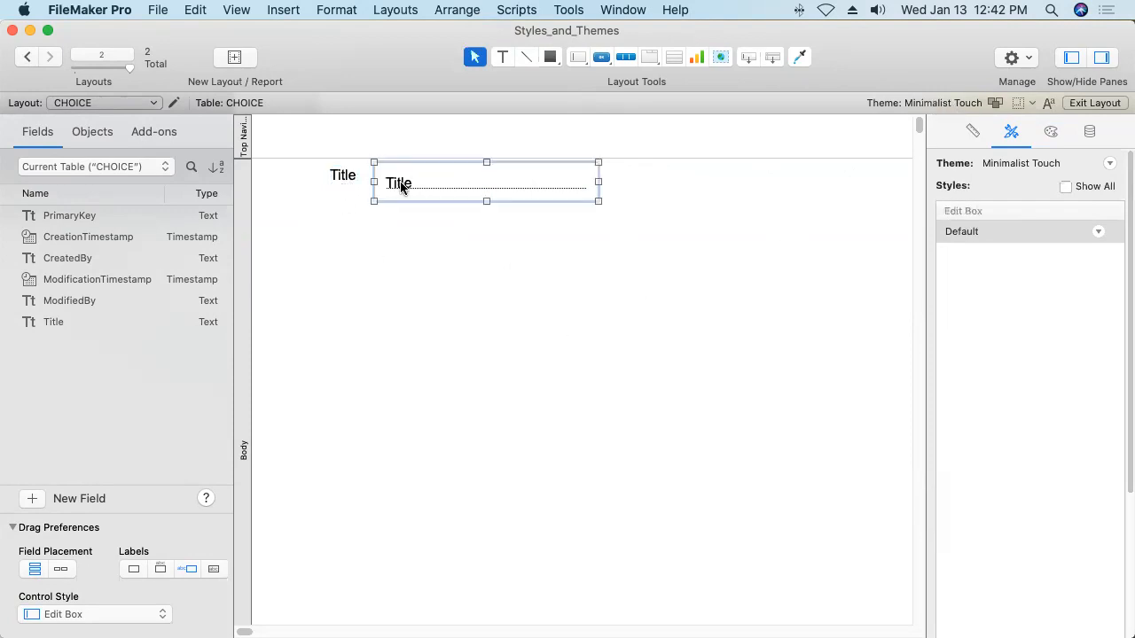
click(350, 180)
click(425, 185)
click(350, 177)
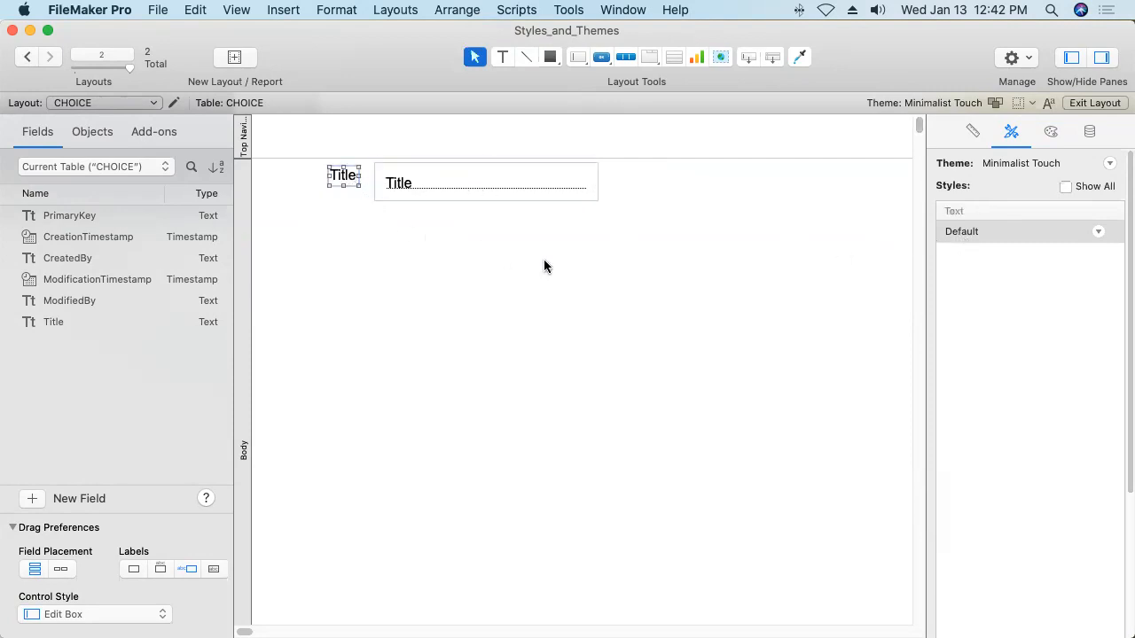
click(624, 284)
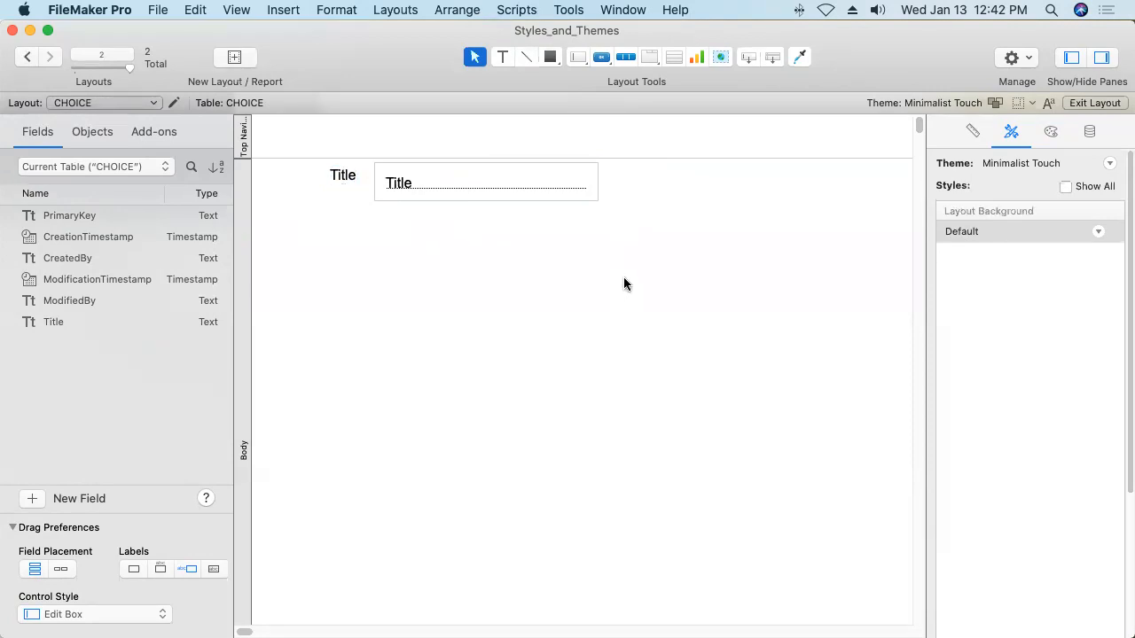
click(396, 10)
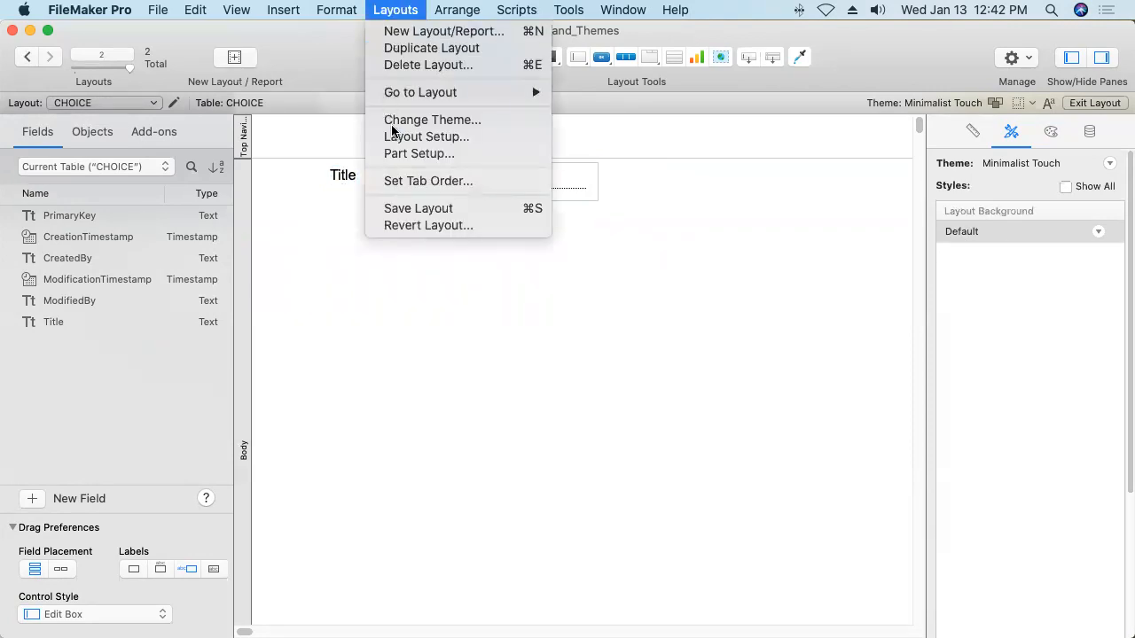
click(399, 210)
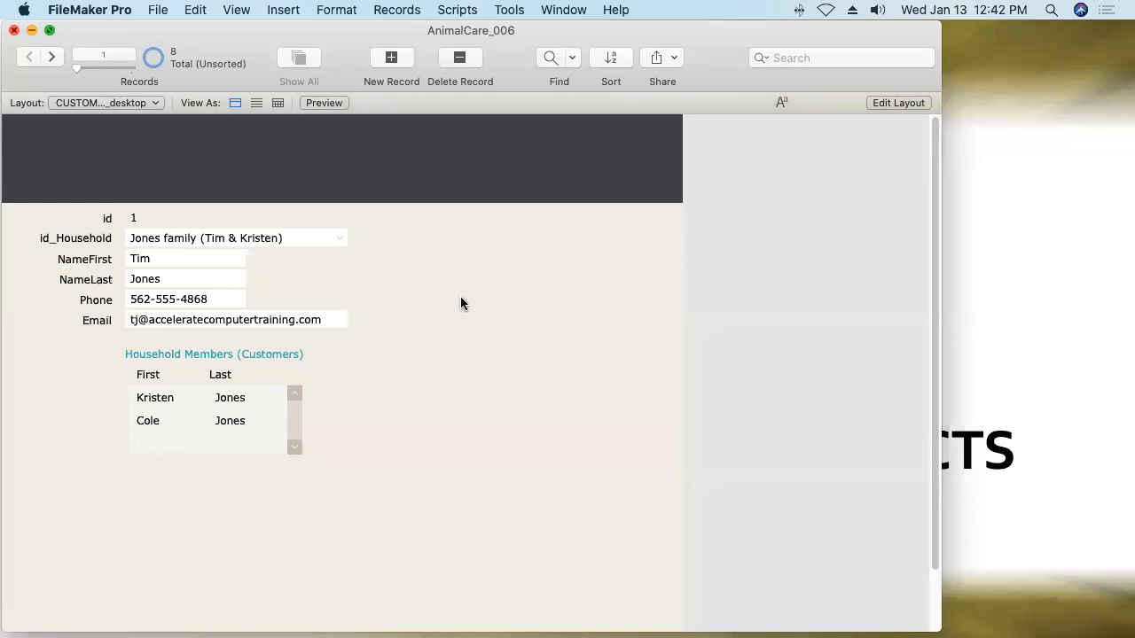
Open AnimalCare_006's customer desktop layout for editing and examine the complete list of styles in its Sophisticated theme.
click(895, 103)
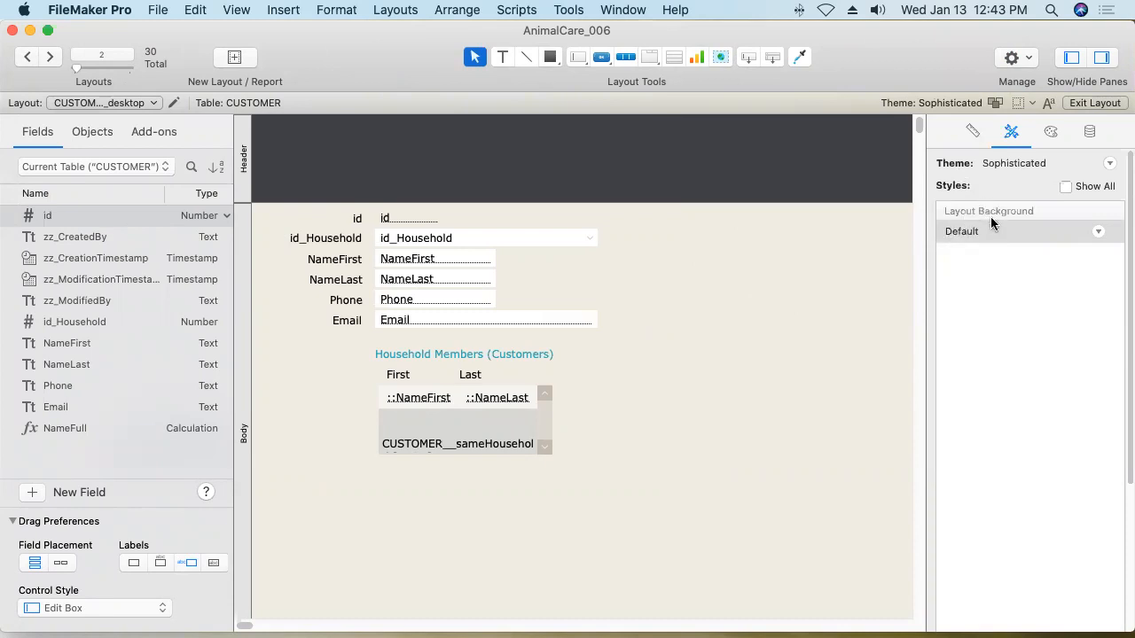
click(1066, 188)
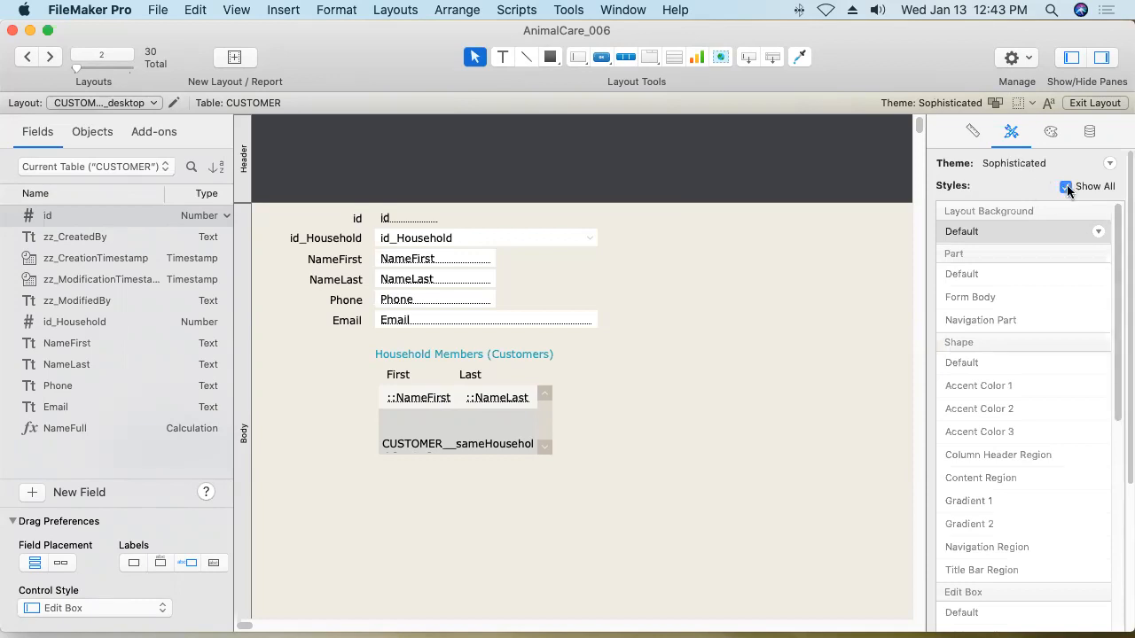
scroll(1117, 229, down, 1)
scroll(1118, 229, down, 1)
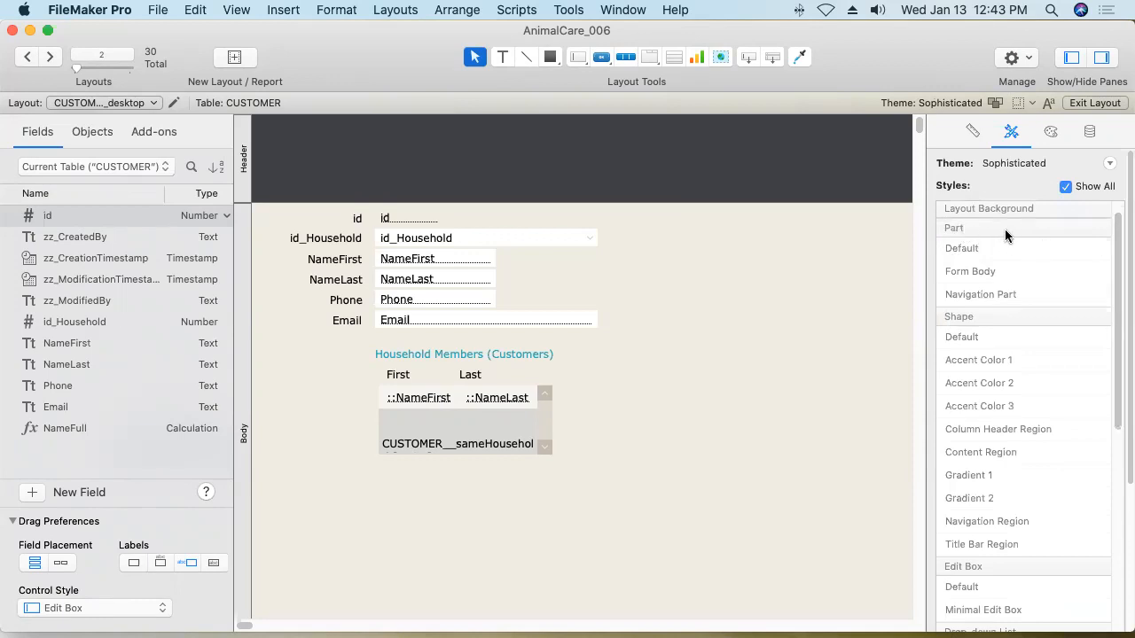
drag(1117, 303, 1123, 332)
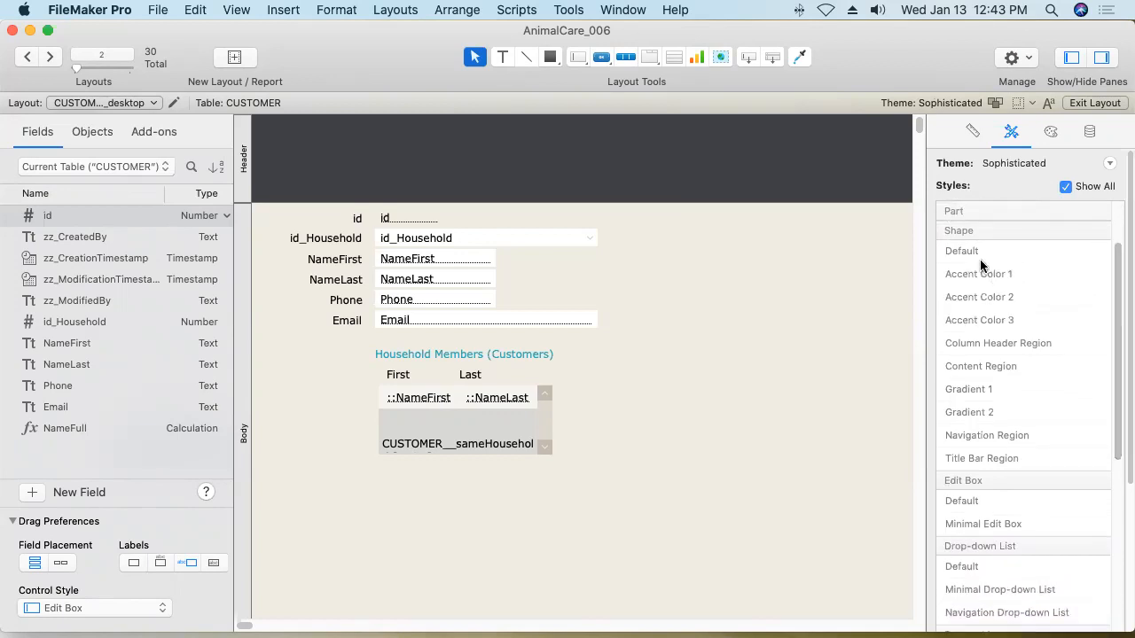
drag(1123, 330, 1121, 408)
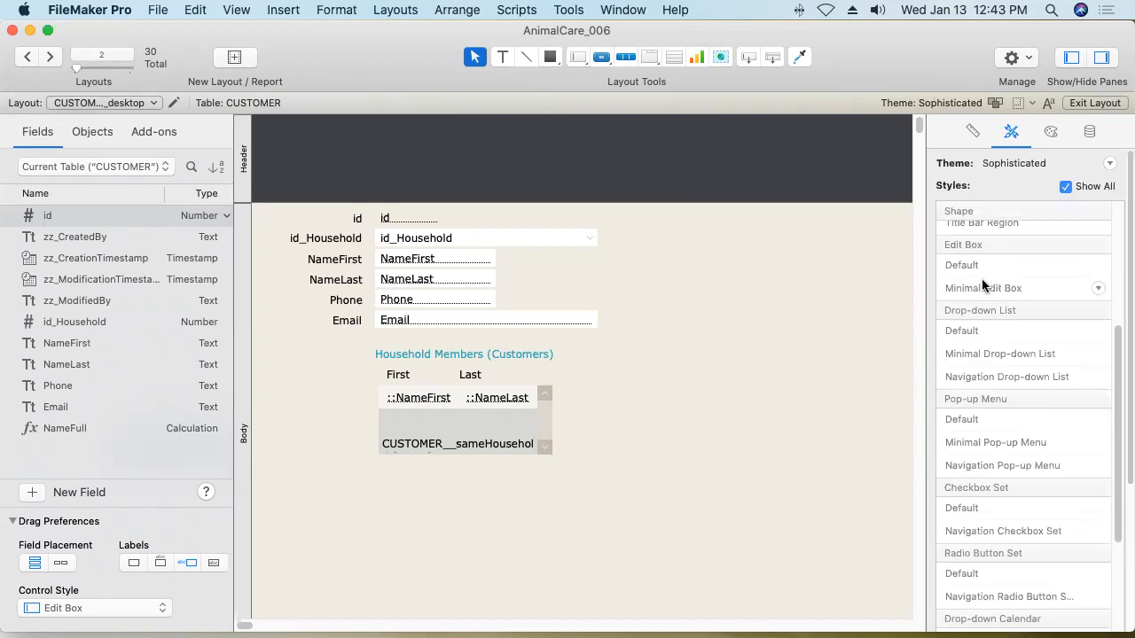
drag(1120, 414, 1119, 625)
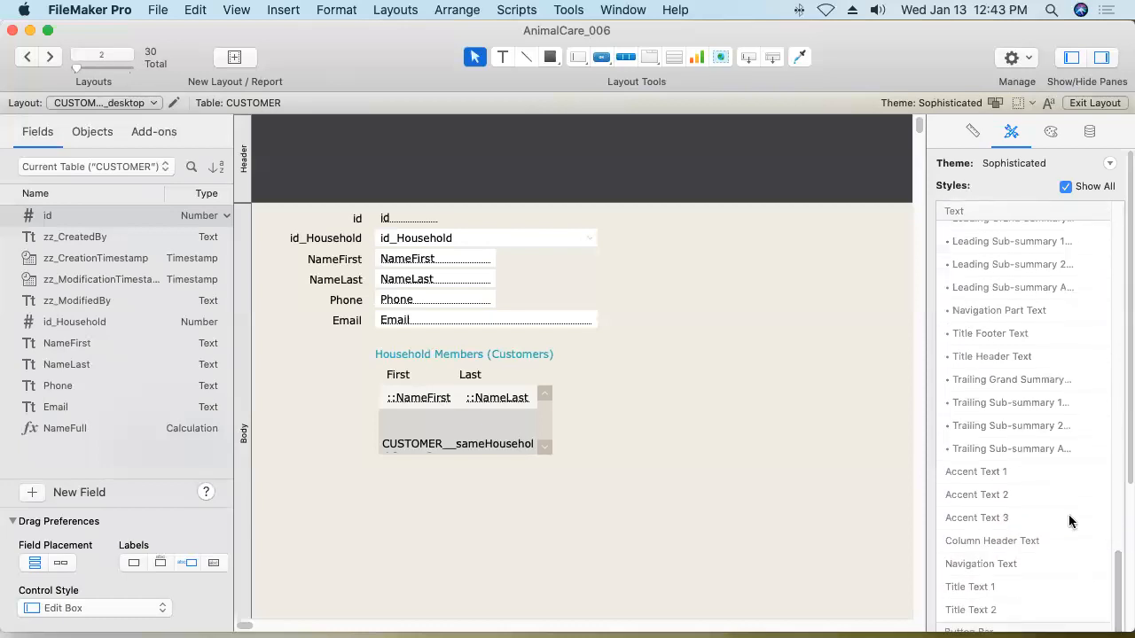
scroll(819, 509, down, 2)
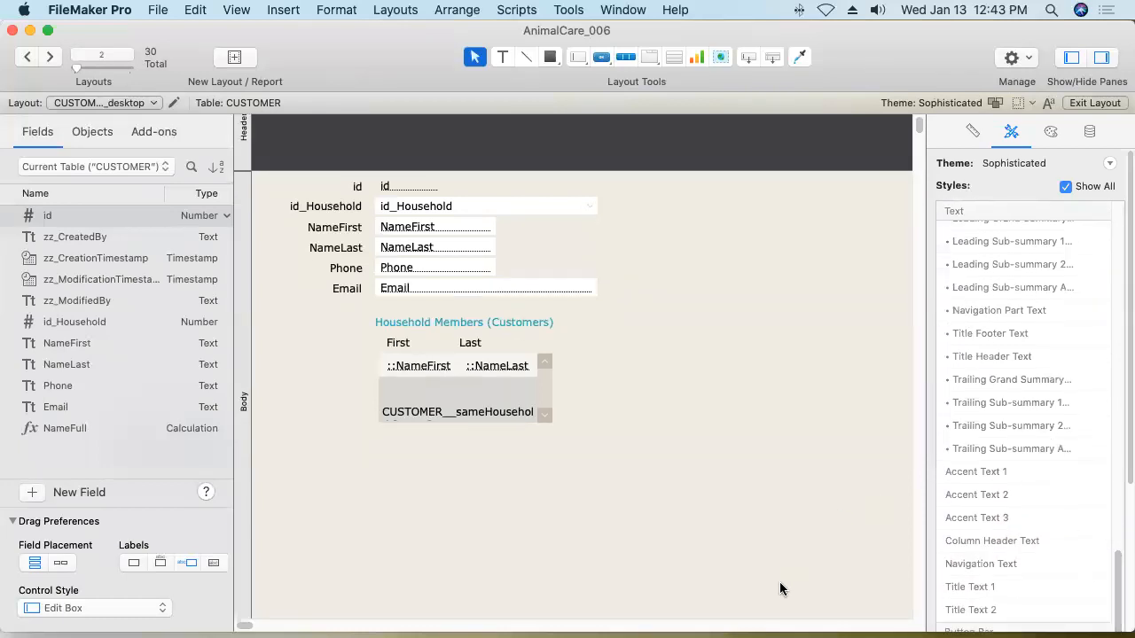
mouse_move(795, 632)
mouse_down()
mouse_move(795, 611)
mouse_move(807, 635)
mouse_up()
drag(1117, 577, 1123, 625)
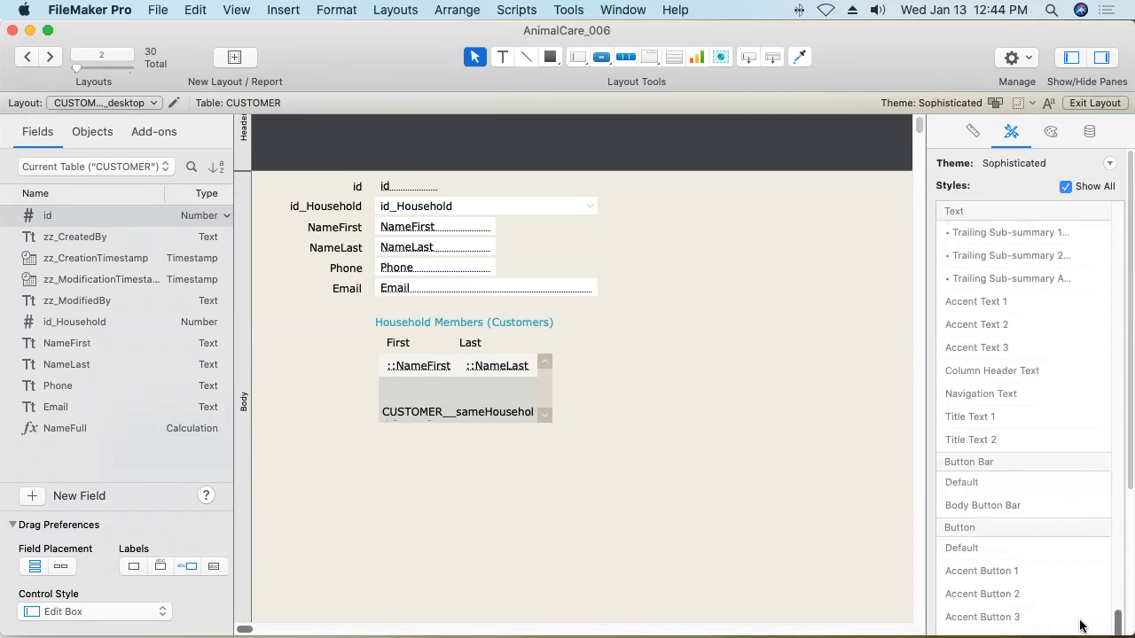
scroll(1080, 626, up, 15)
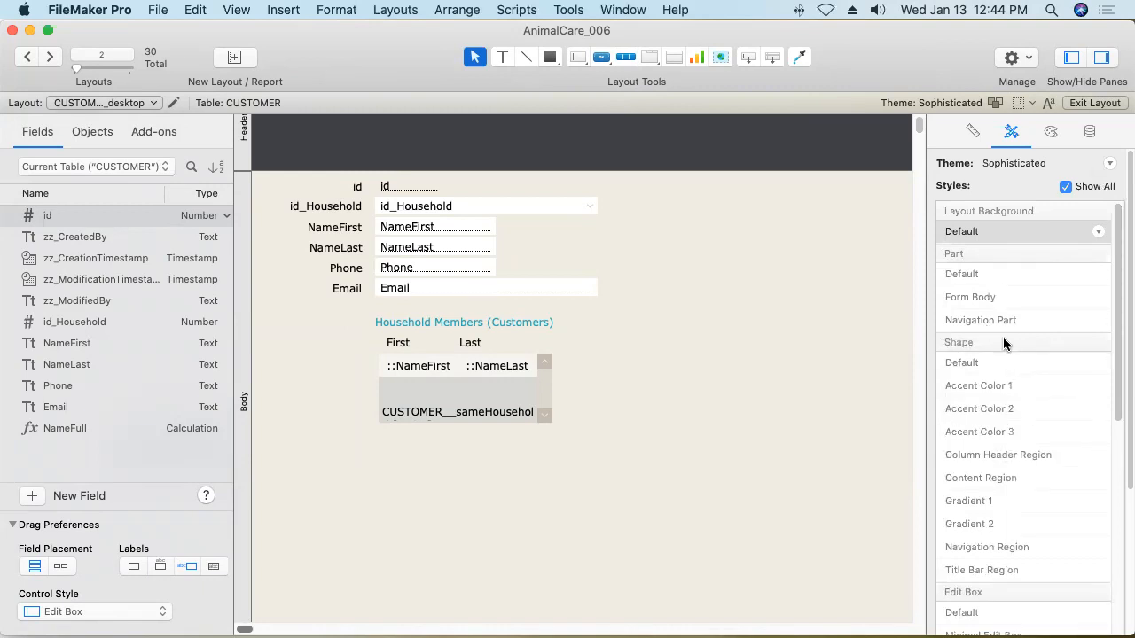
click(1066, 187)
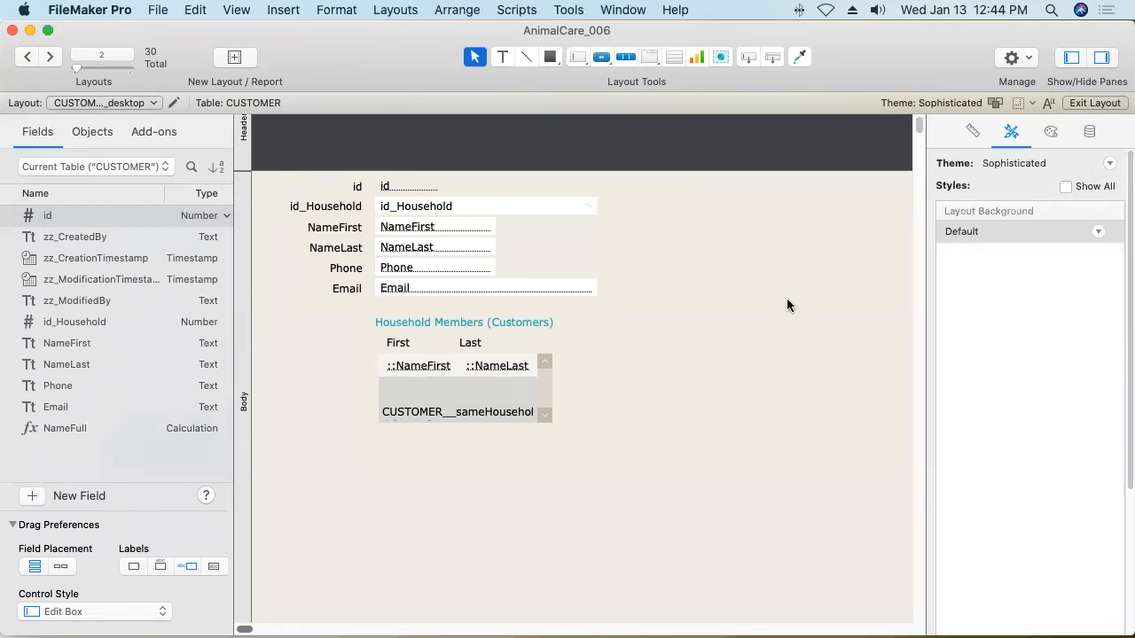
Examine the styles available for the NameFirst field and compare the style and fill of the body and header parts.
click(440, 227)
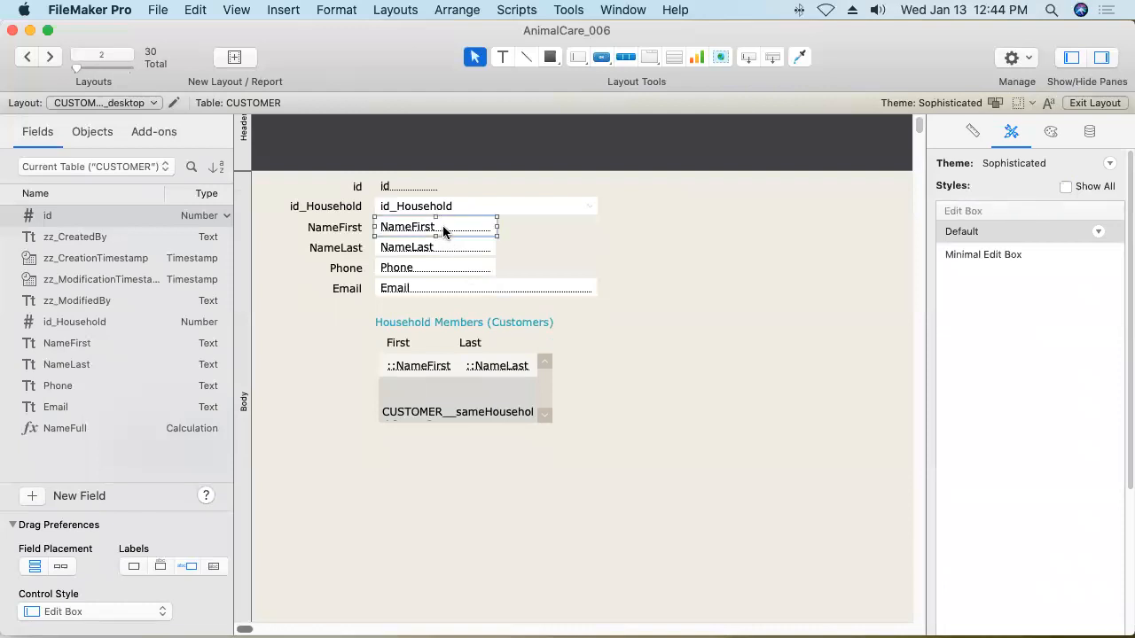
click(247, 314)
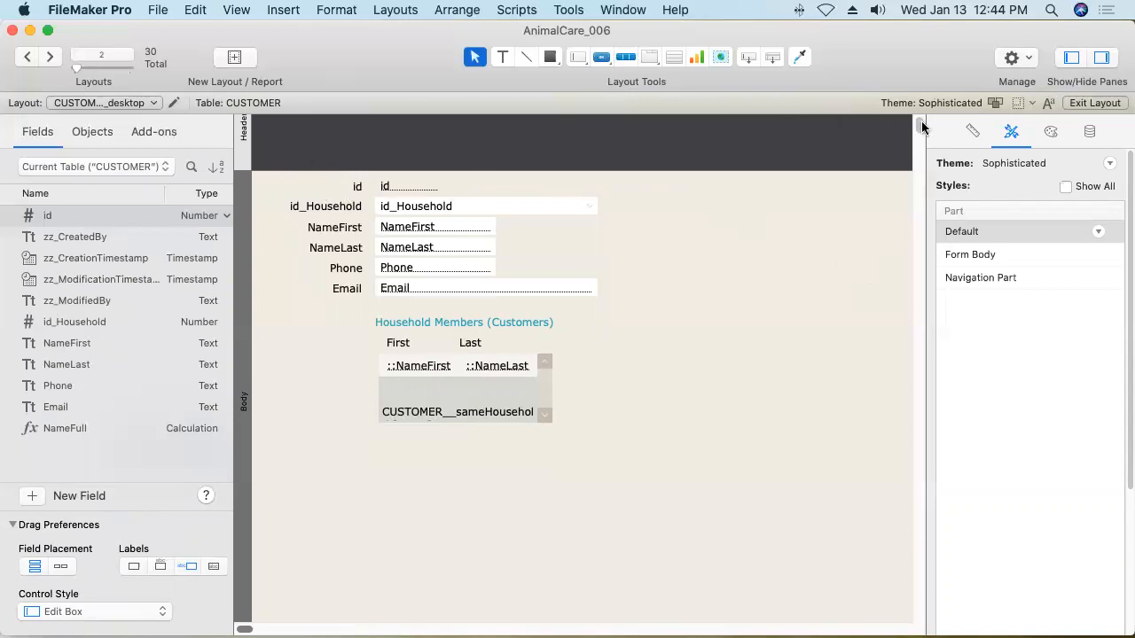
scroll(919, 128, up, 2)
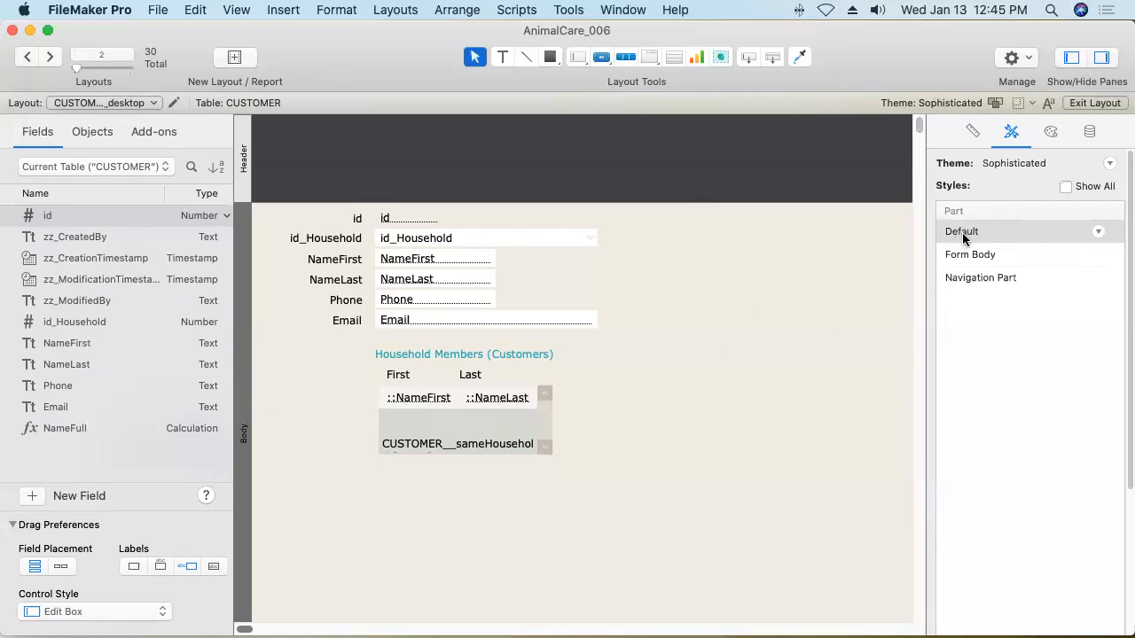
click(1051, 133)
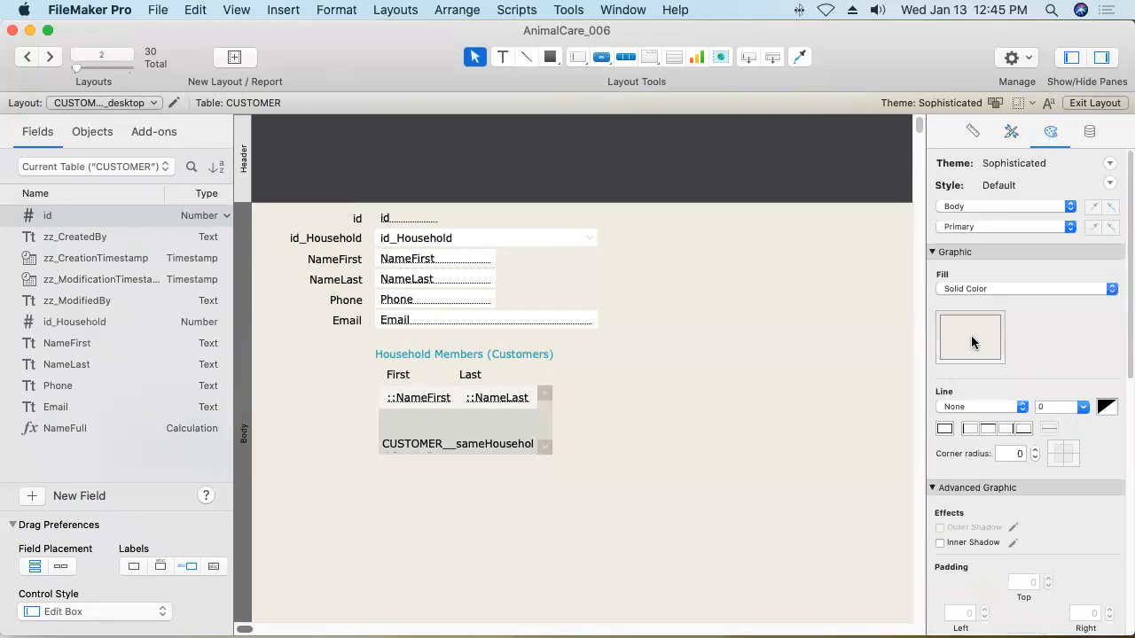
click(244, 169)
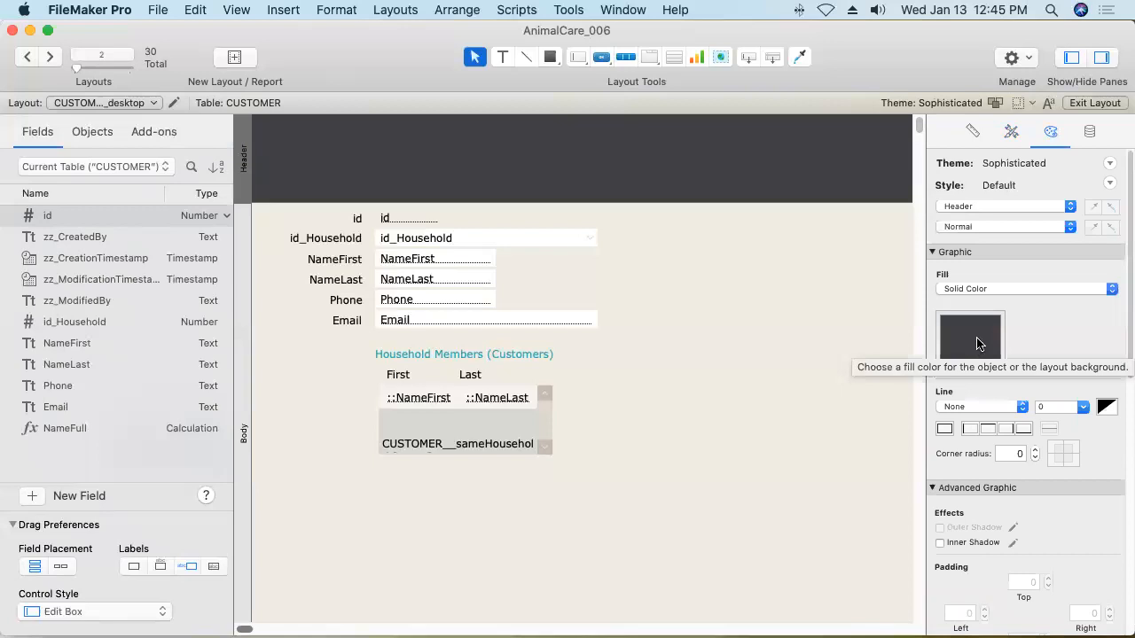
click(1011, 135)
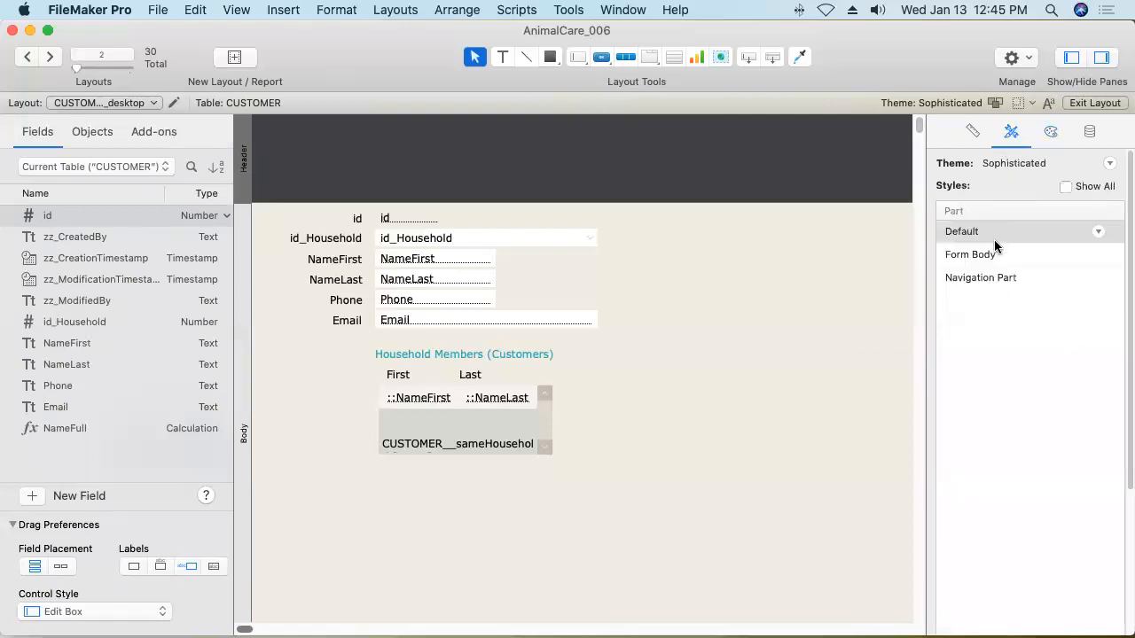
click(243, 271)
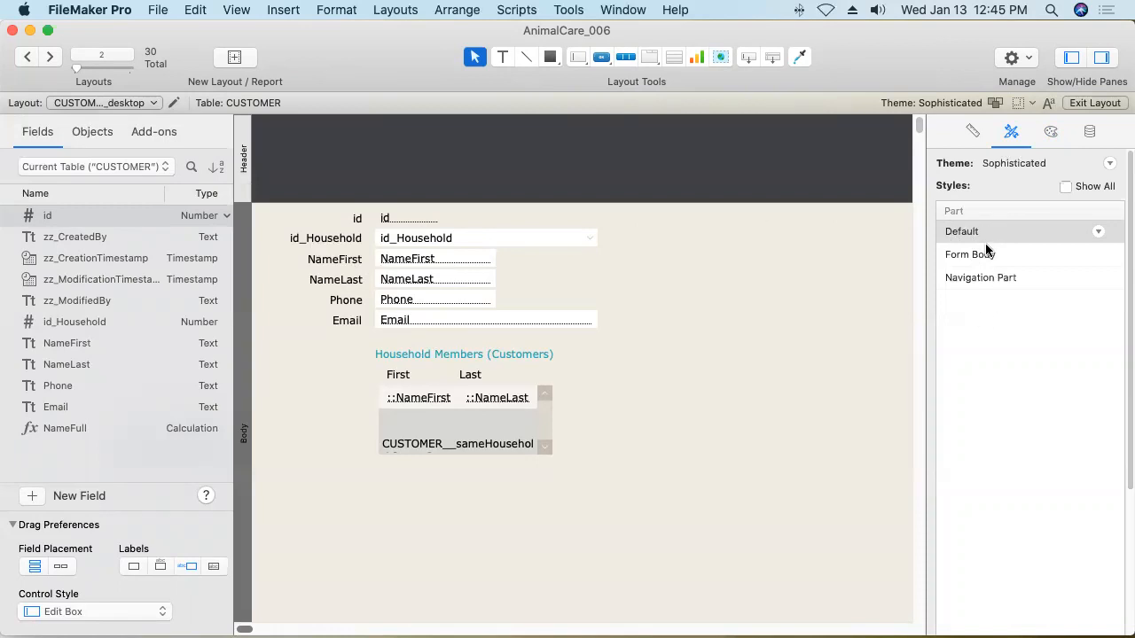
click(245, 168)
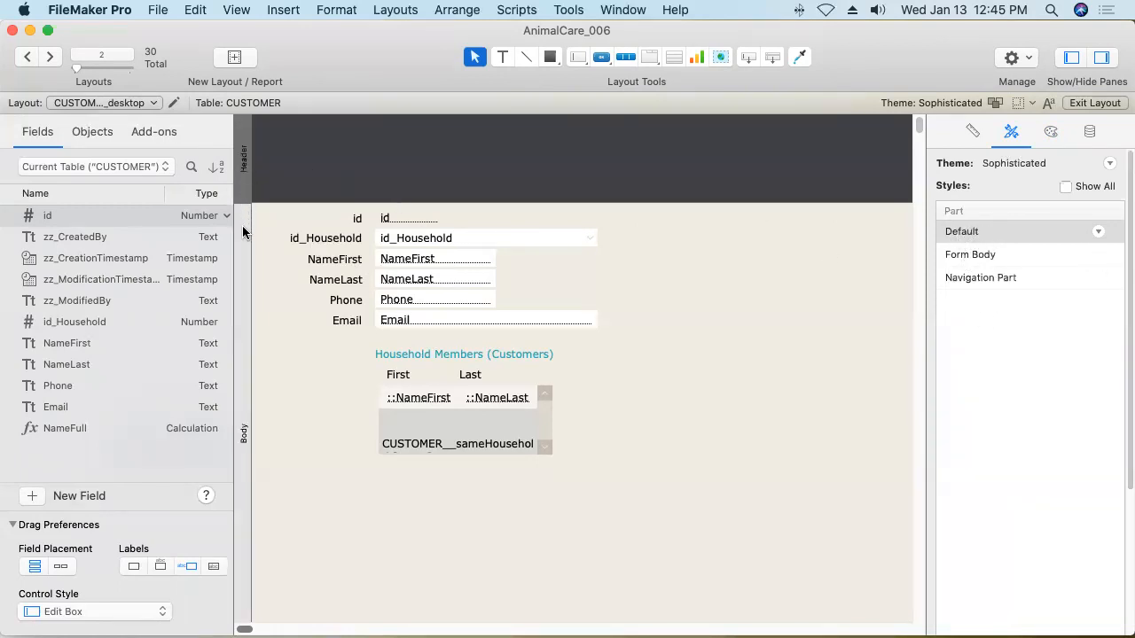
click(246, 232)
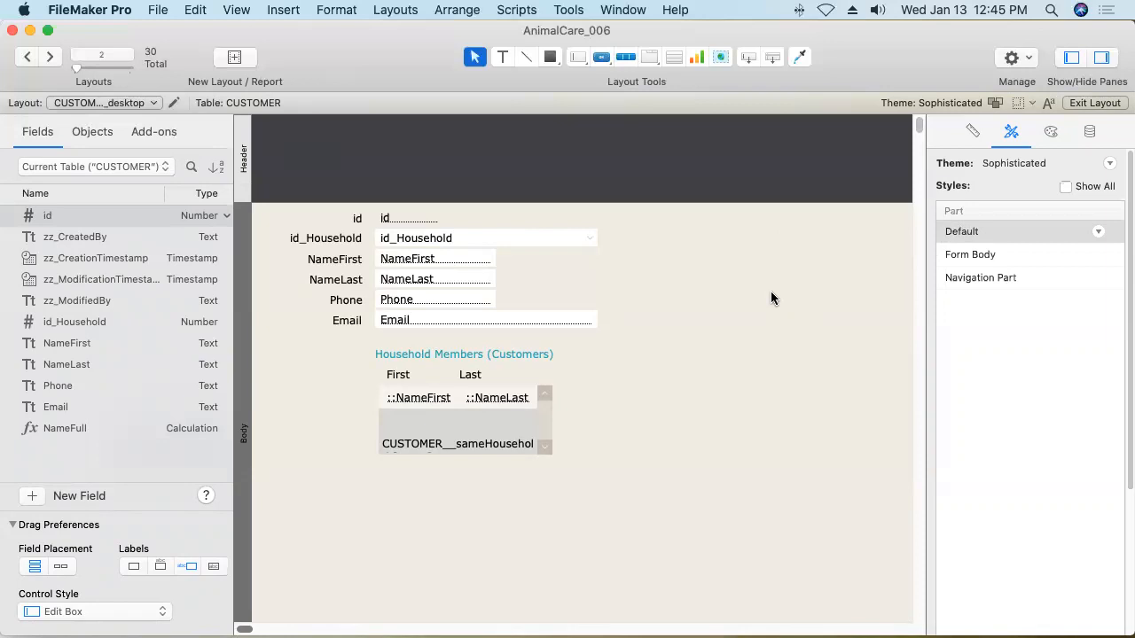
Set the NameFirst field's corner radius to 8.
click(418, 259)
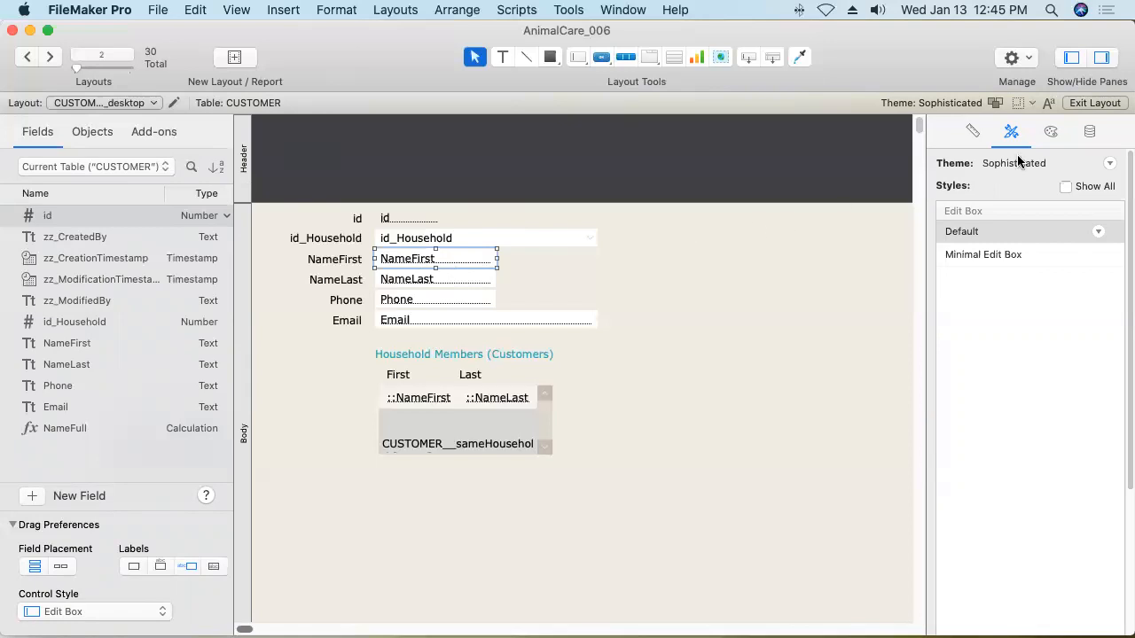
click(1051, 133)
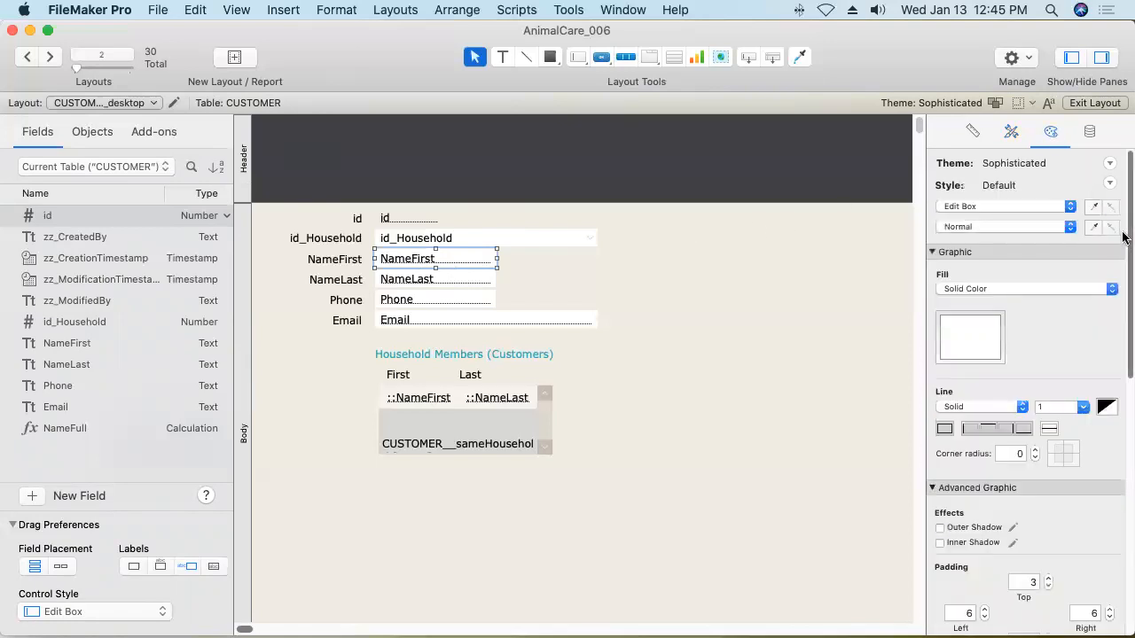
scroll(1124, 249, down, 5)
scroll(1124, 297, down, 1)
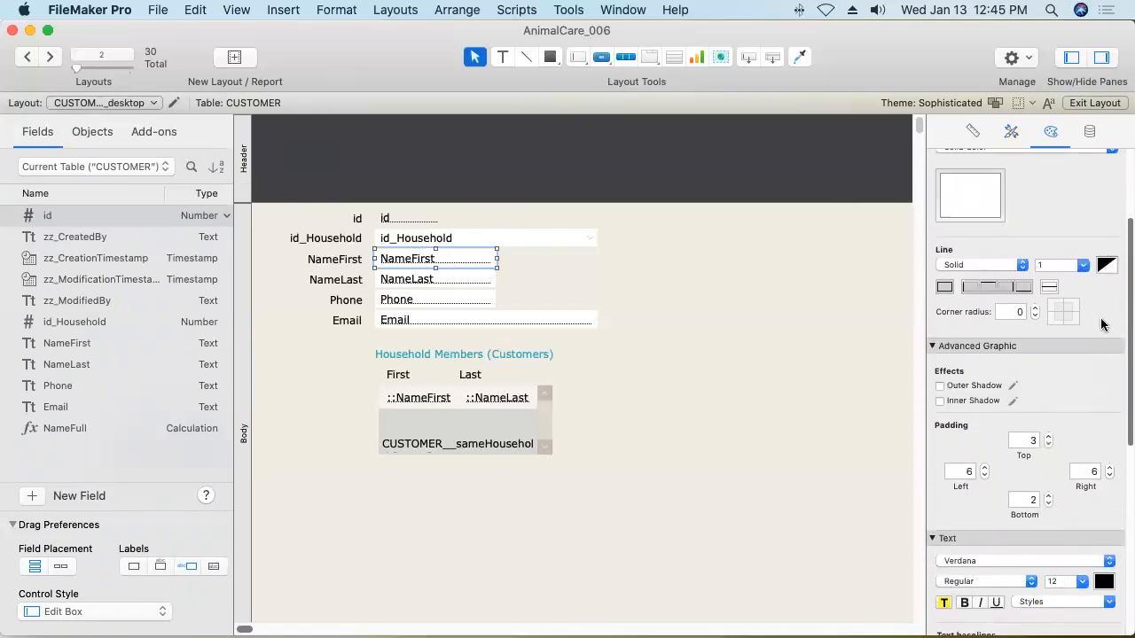
click(1036, 309)
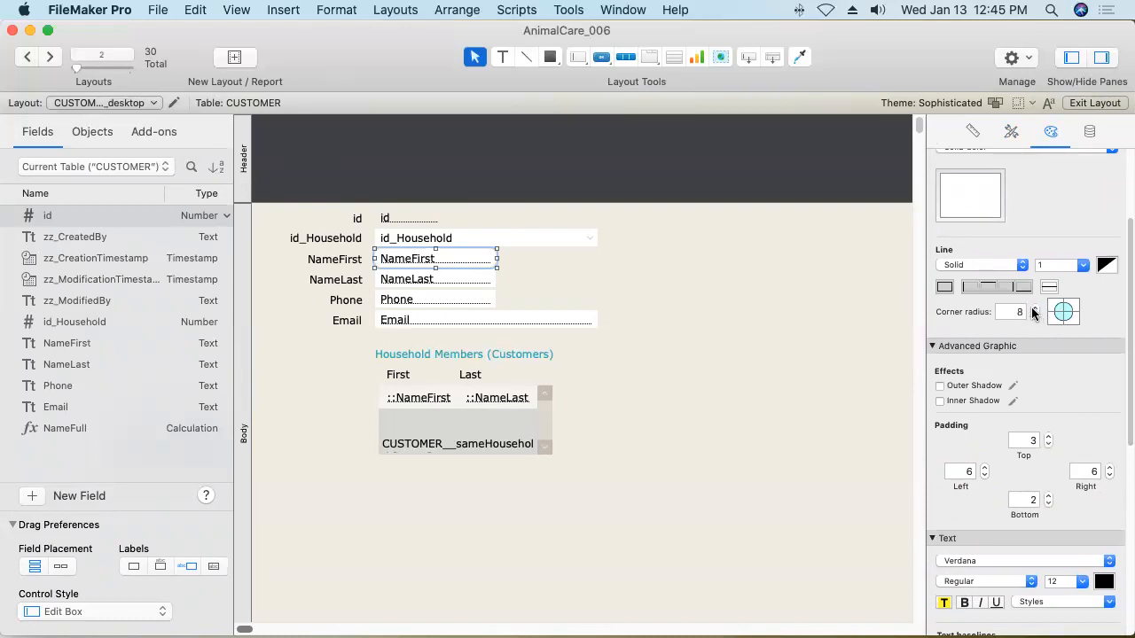
Give the NameFirst field an outer shadow with horizontal and vertical offsets of 1 and a blur of 2.
click(941, 387)
click(1012, 388)
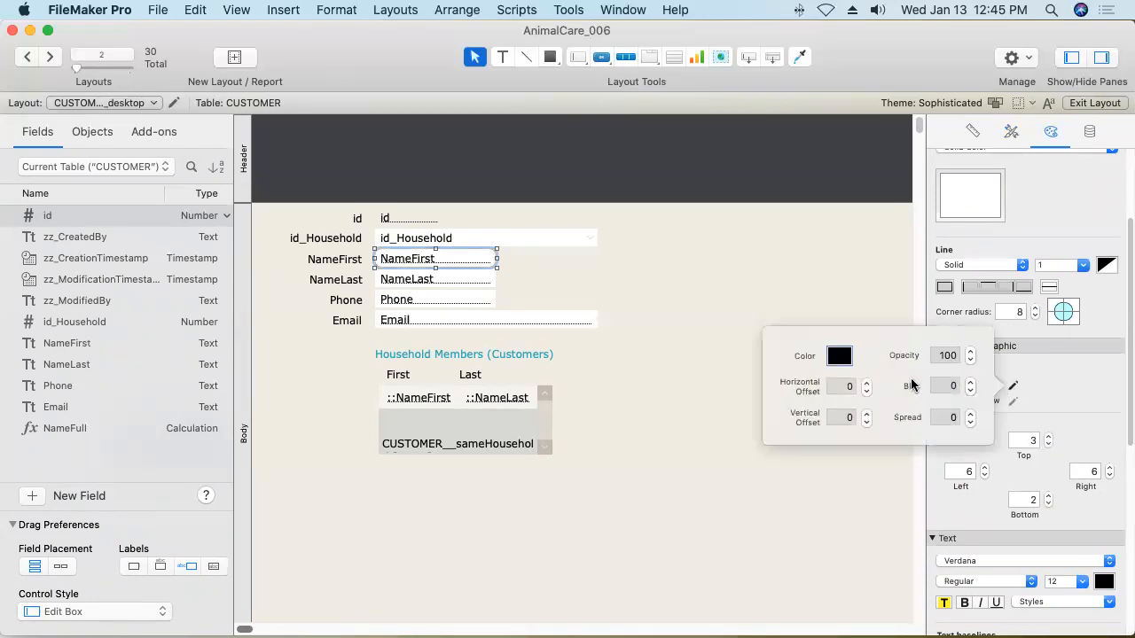
click(867, 383)
click(866, 415)
double_click(971, 381)
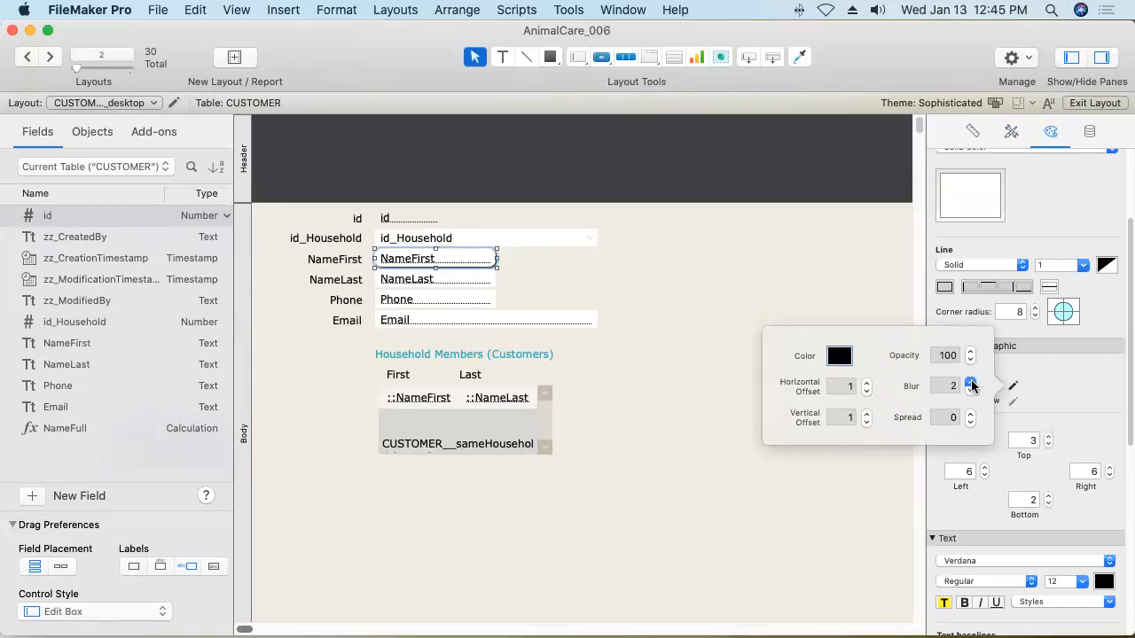
click(1061, 364)
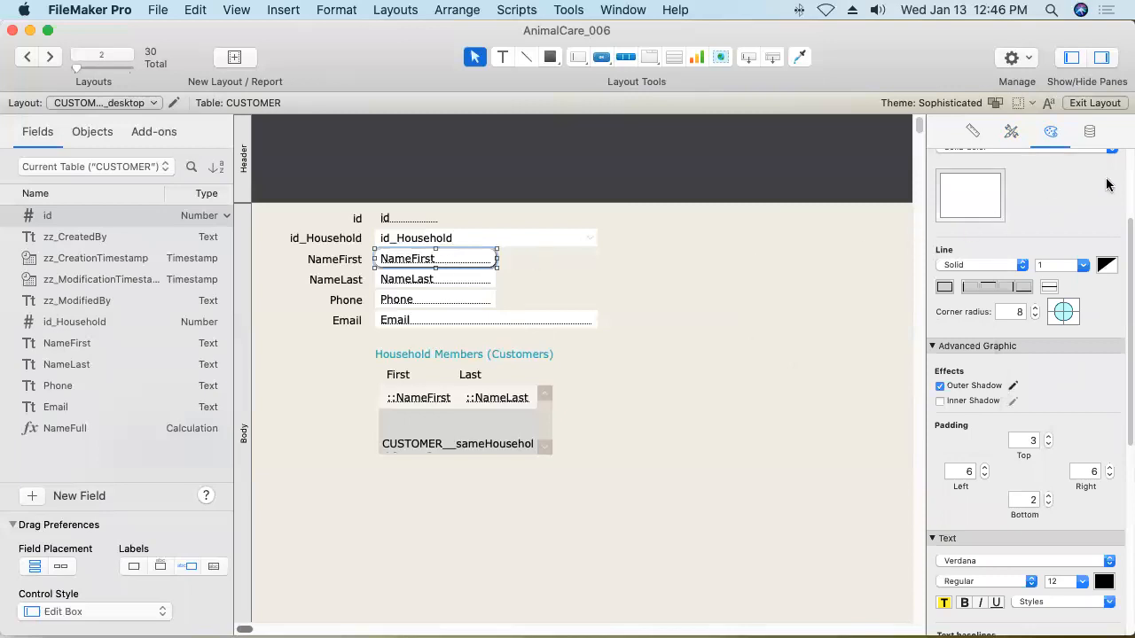
Save the NameFirst field's formatting changes to its current Default edit box style and deselect the field.
scroll(1123, 179, up, 2)
scroll(1123, 179, up, 5)
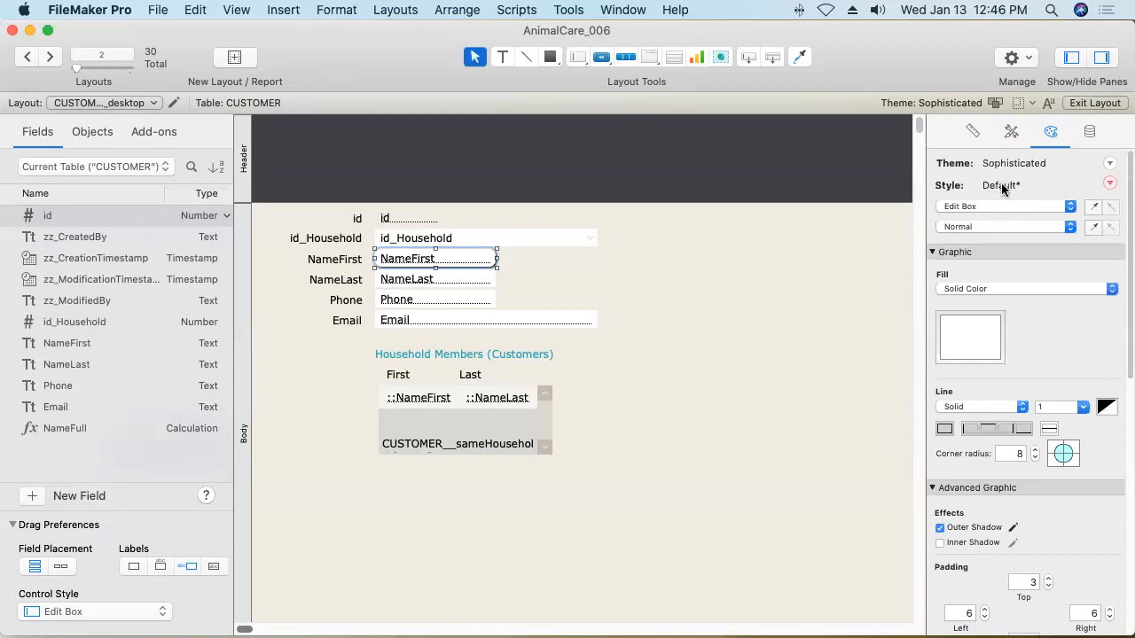
click(1110, 184)
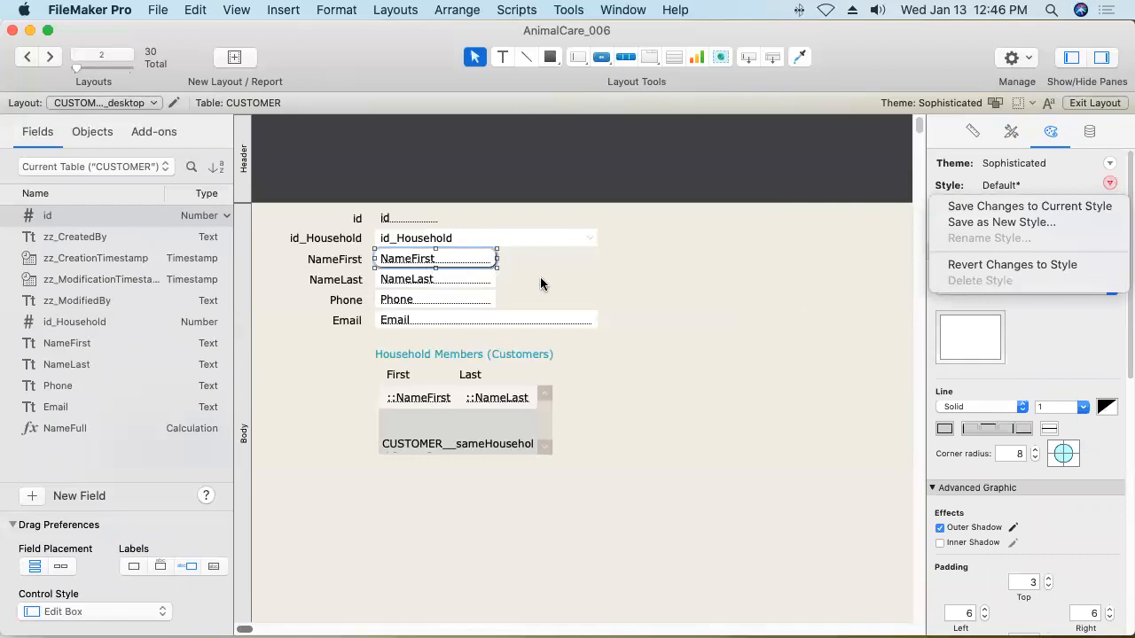
click(1005, 207)
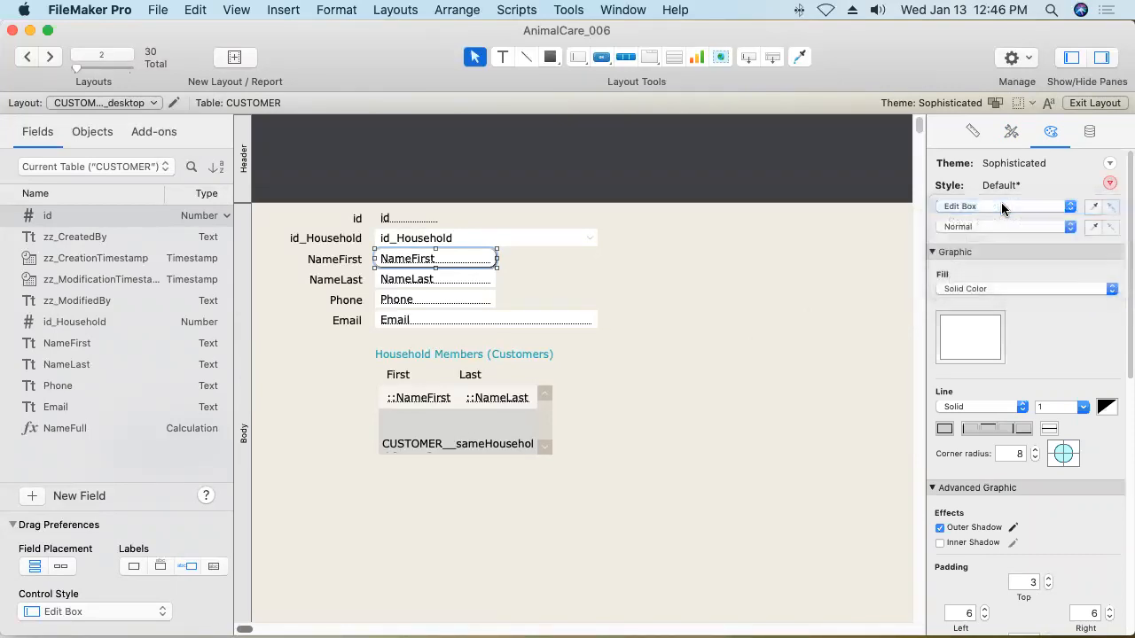
click(735, 380)
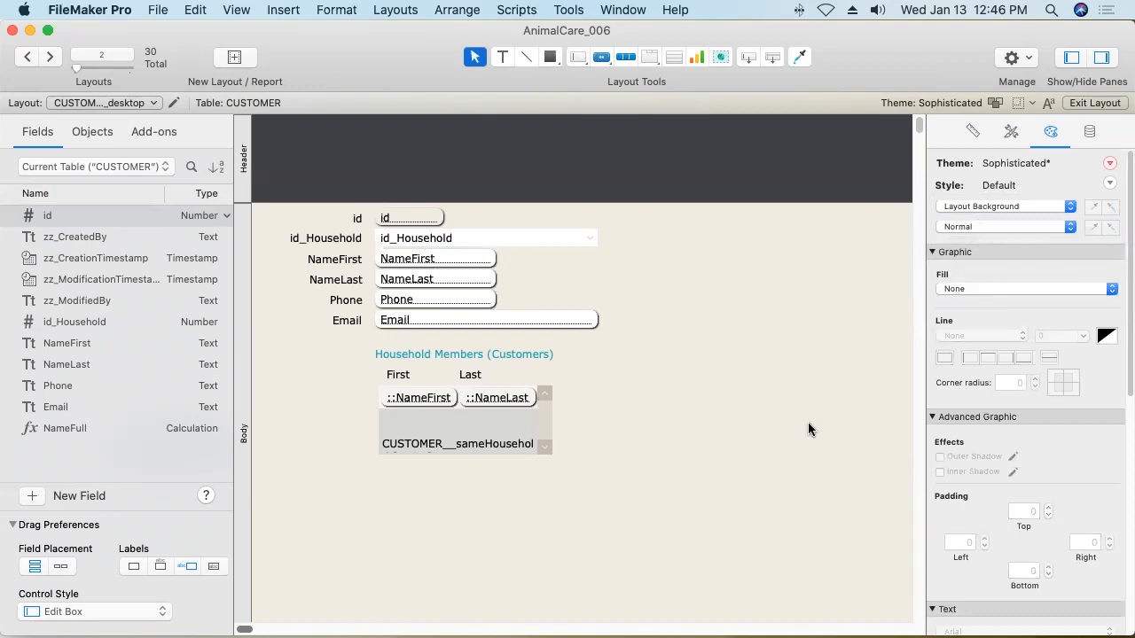
Compare the control style and available styles of the id_Household field with those of the NameFirst field.
click(501, 237)
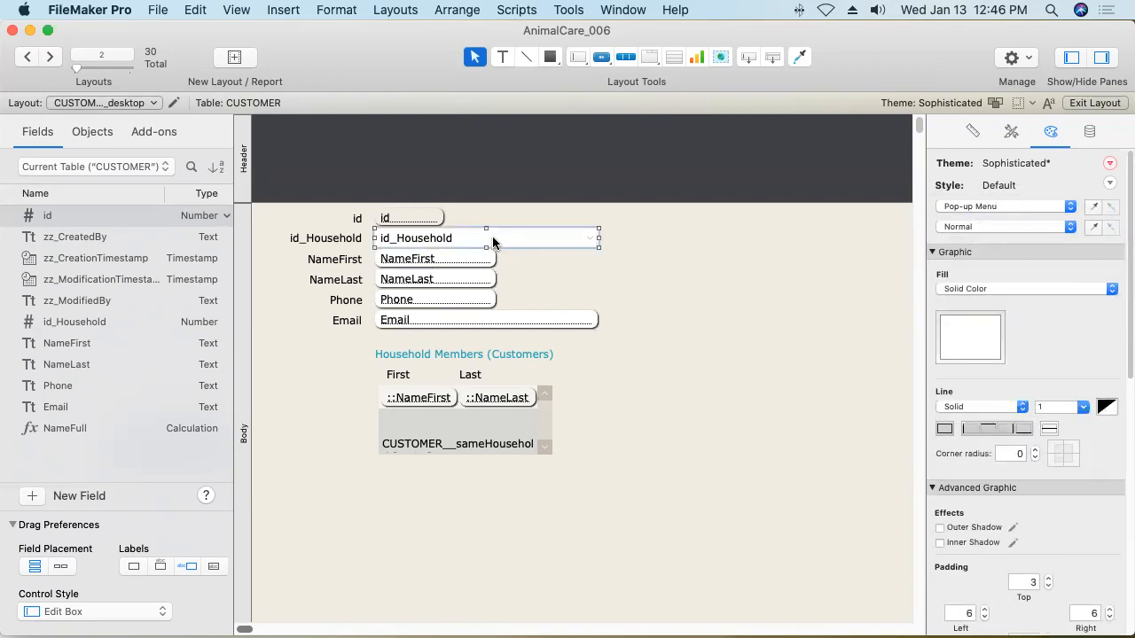
click(1089, 133)
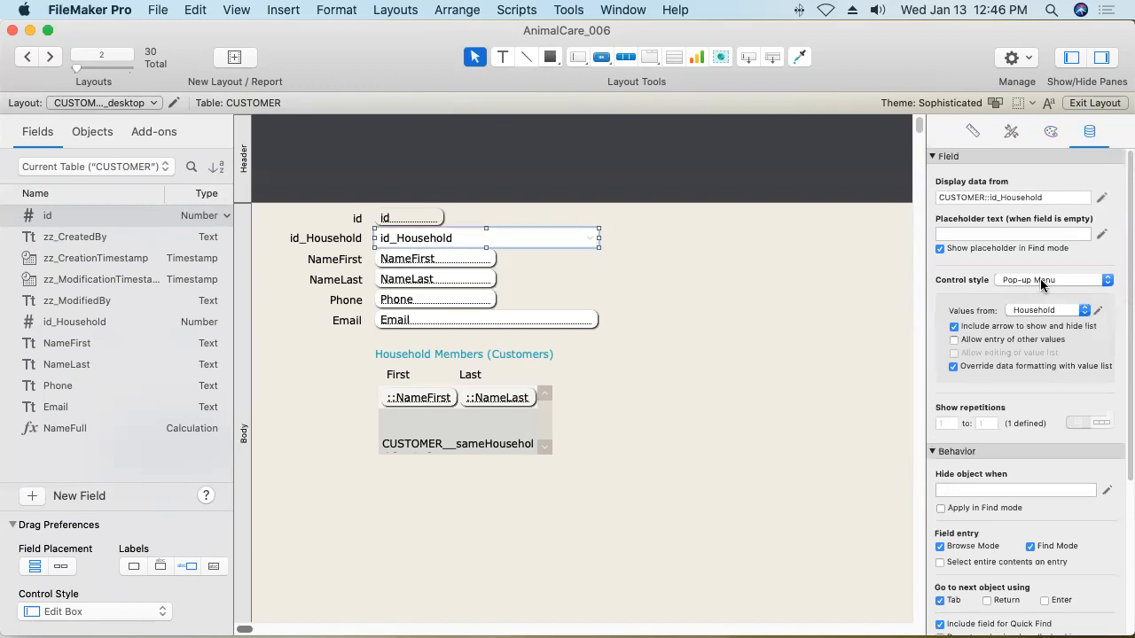
click(1012, 133)
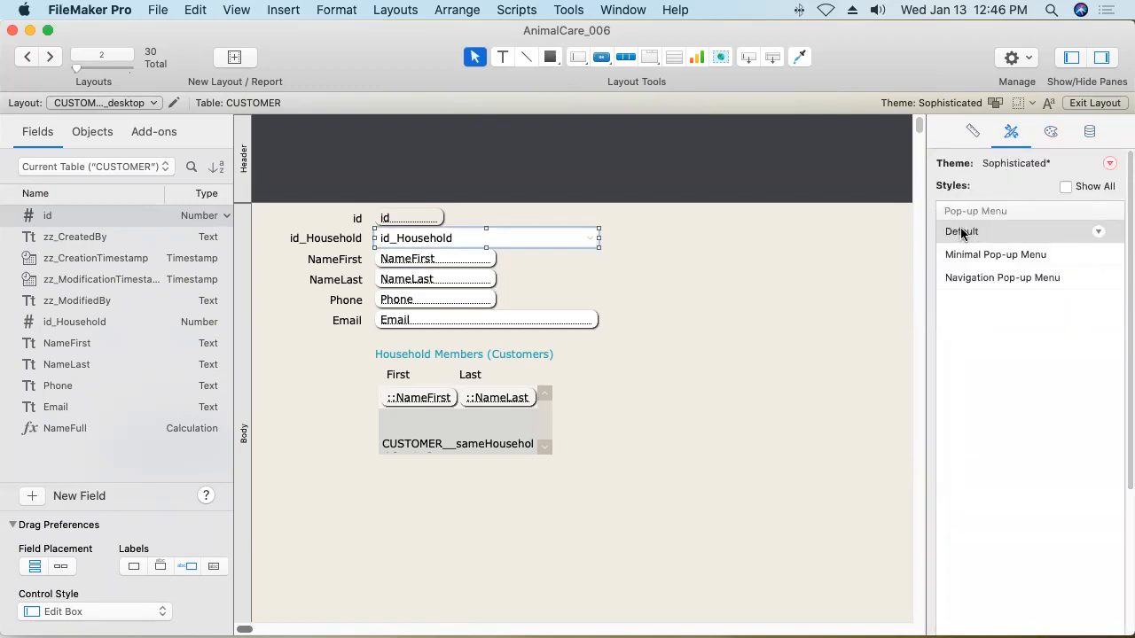
click(471, 256)
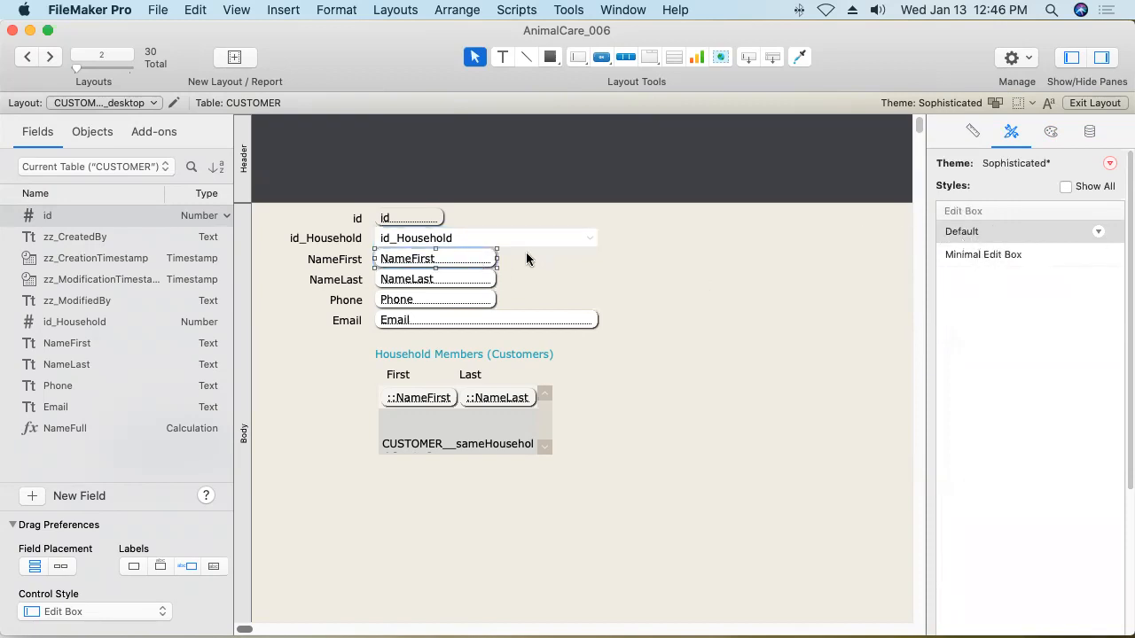
Set the id_Household pop-up menu's corner radius to 8.
click(483, 236)
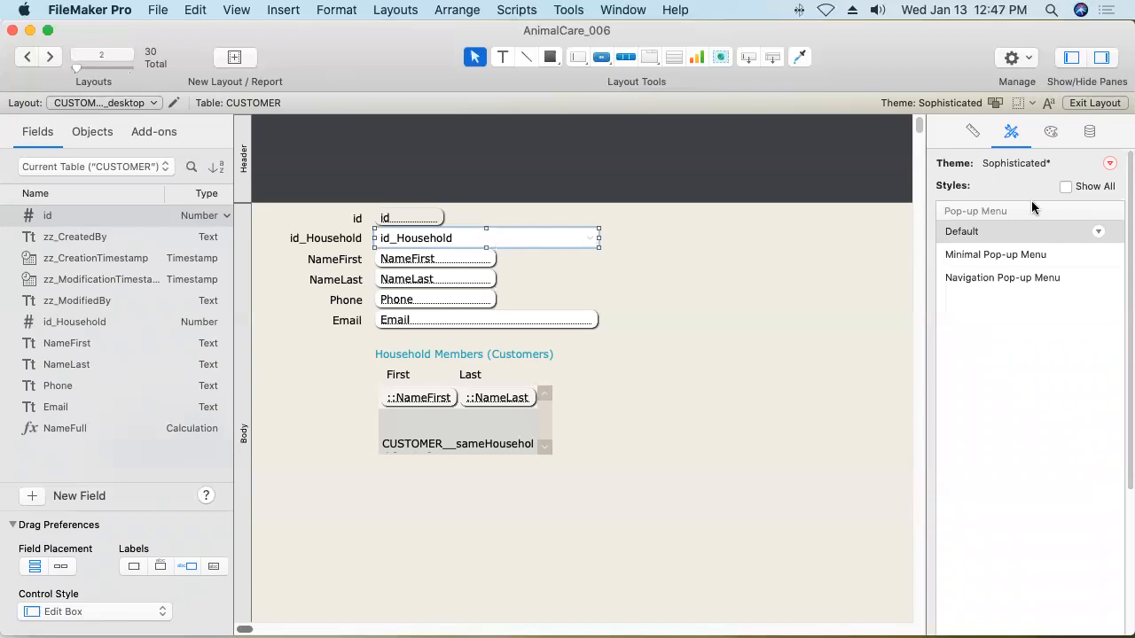
click(1052, 139)
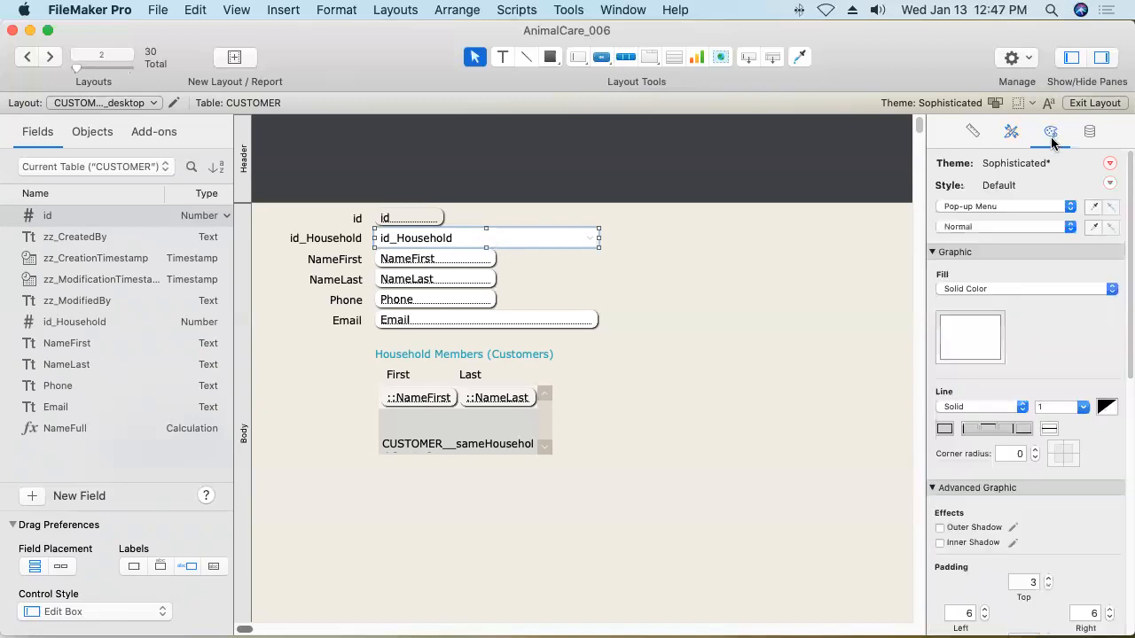
click(1035, 451)
click(1035, 449)
click(1034, 449)
click(1035, 451)
click(1035, 450)
Give the id_Household field an outer shadow with horizontal and vertical offsets of 1 and a blur of 2.
click(963, 531)
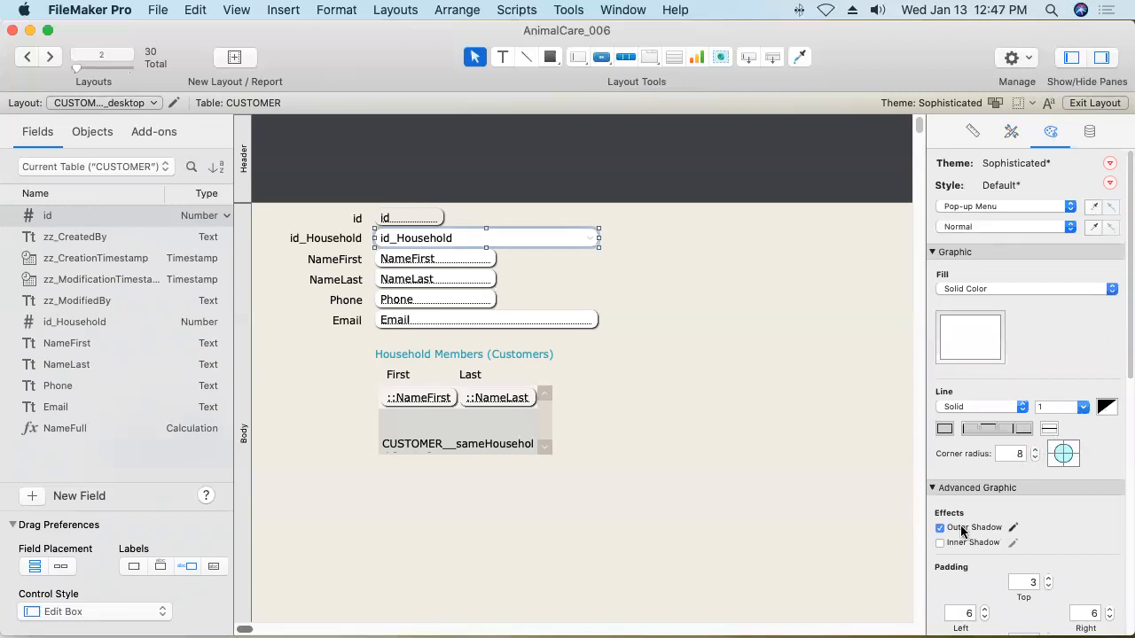
click(1013, 528)
click(866, 525)
click(866, 556)
click(970, 524)
click(970, 524)
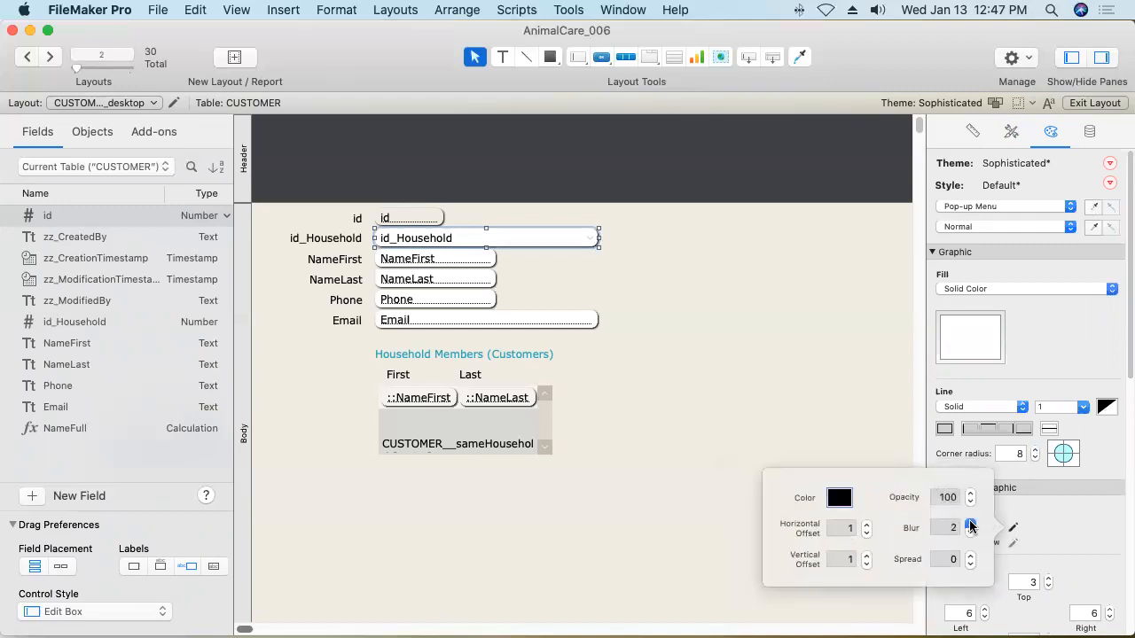
Save the id_Household field's formatting changes to its current Default pop-up menu style and deselect the field.
click(1094, 362)
click(1110, 184)
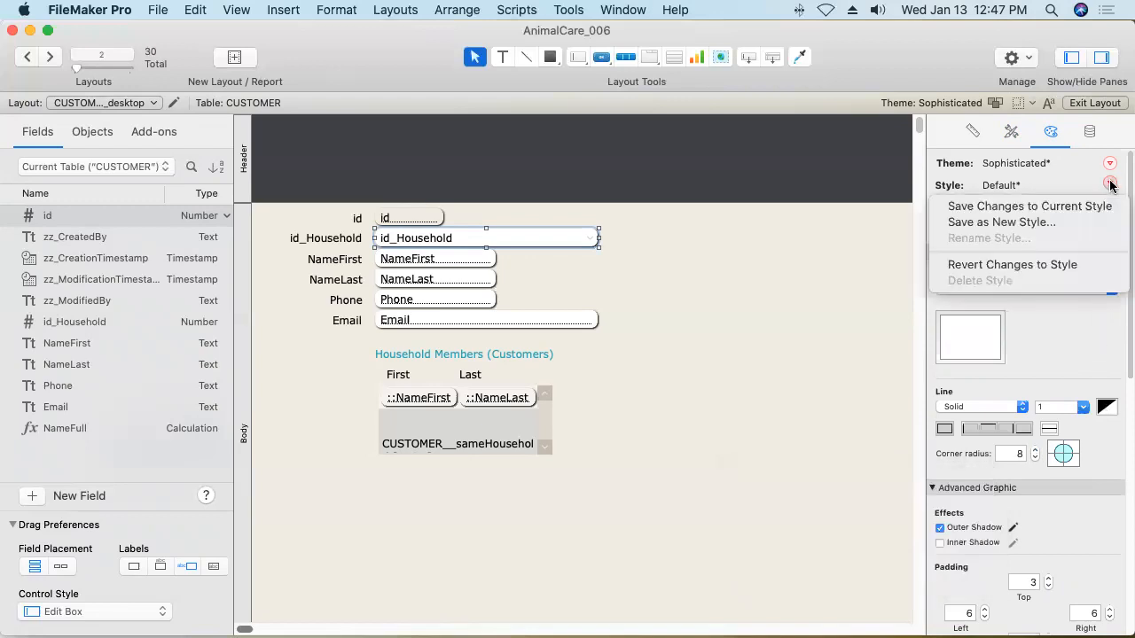
click(1059, 207)
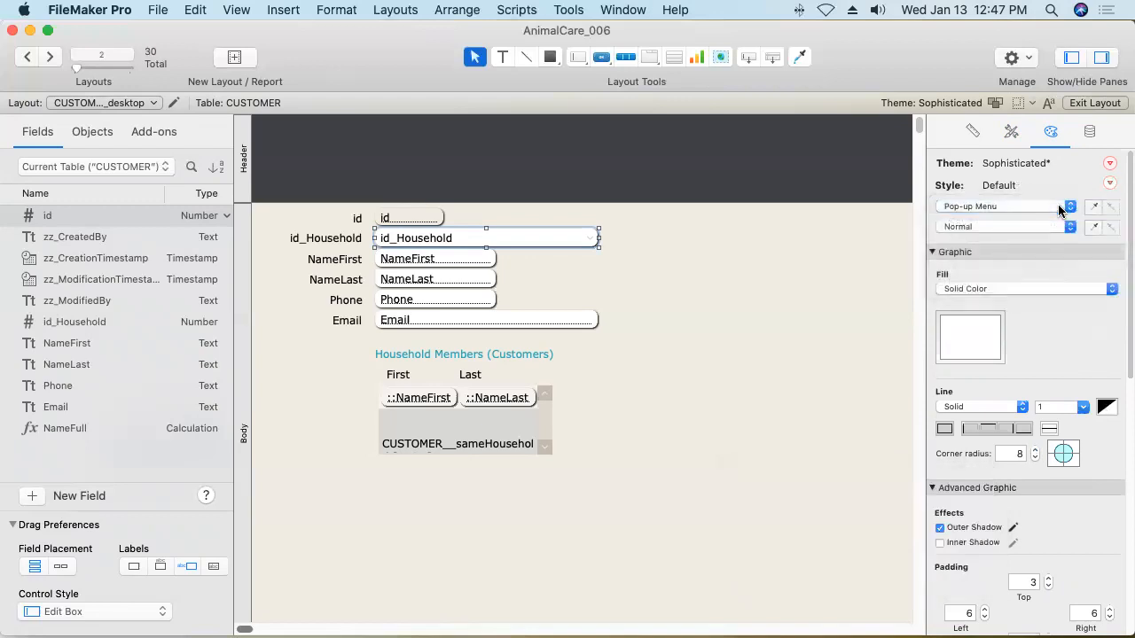
click(629, 269)
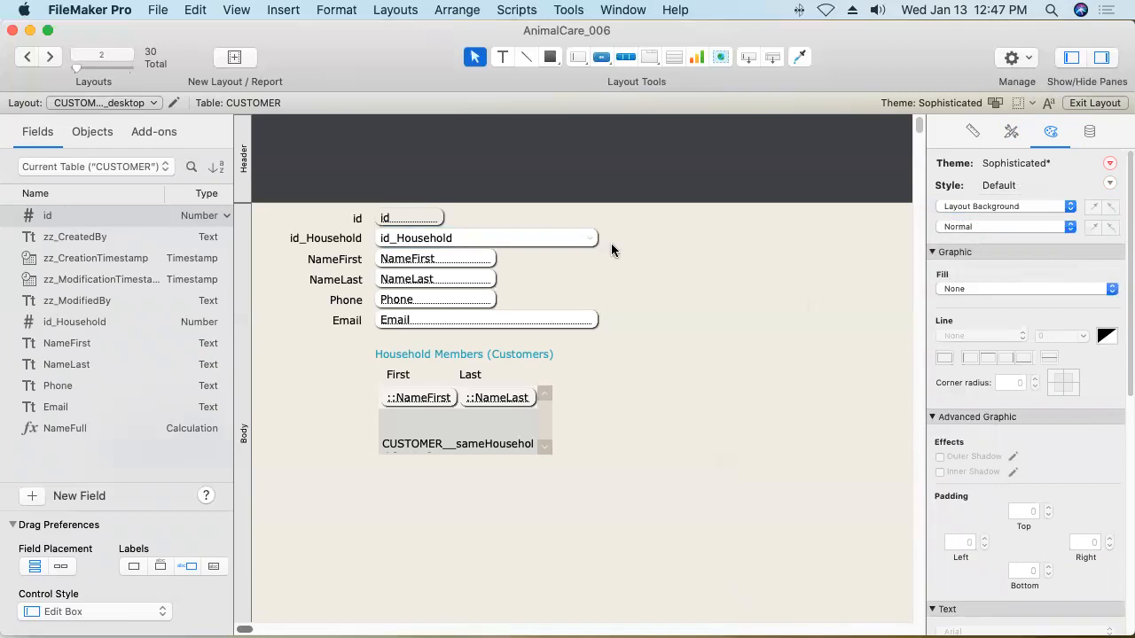
Save the CUSTOMER layout and save the style changes to the Sophisticated theme for all layouts using it.
click(397, 10)
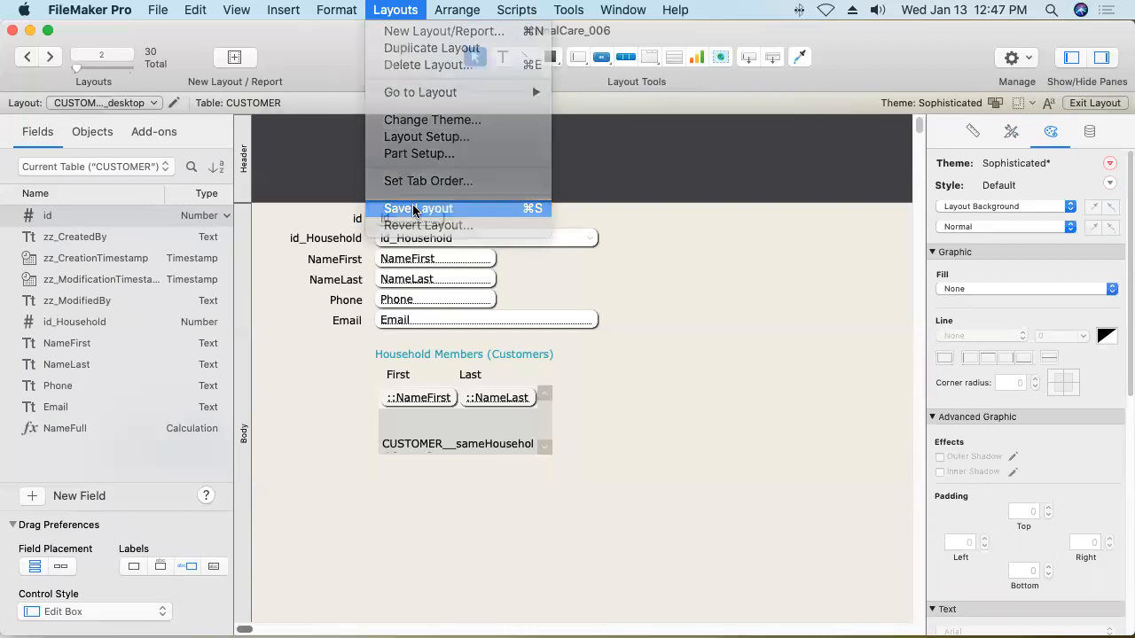
click(415, 208)
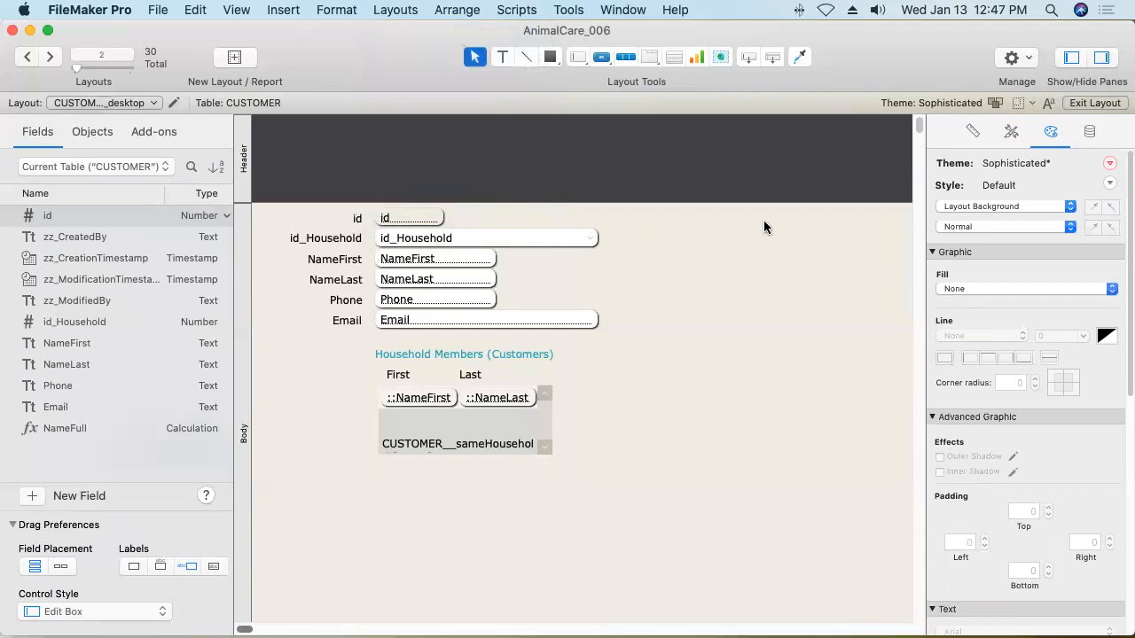
click(1109, 165)
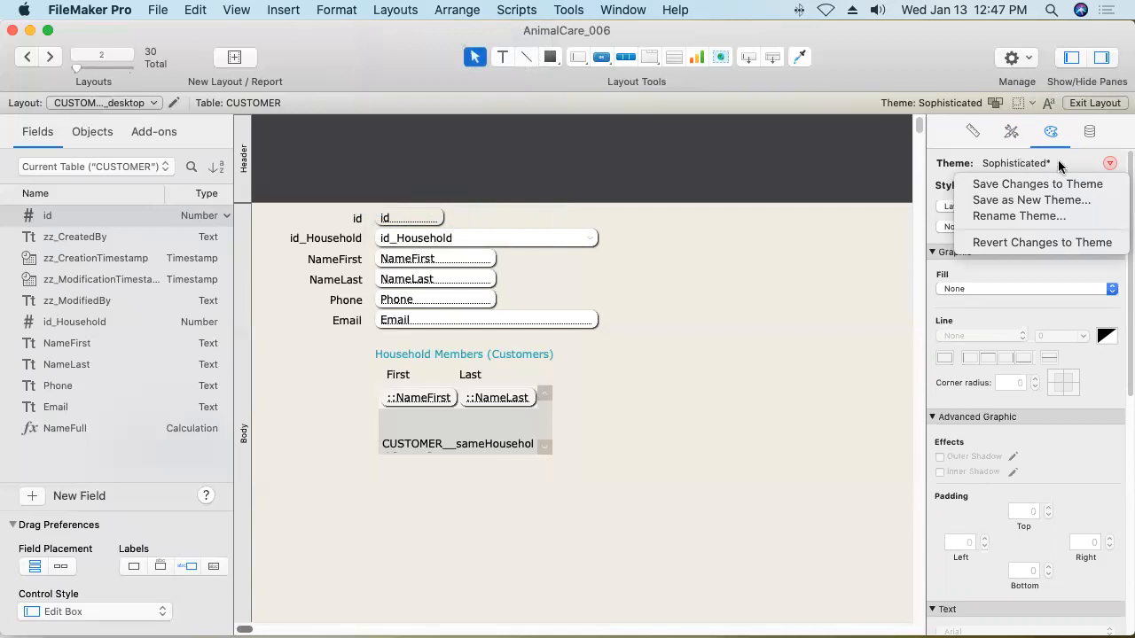
click(1099, 187)
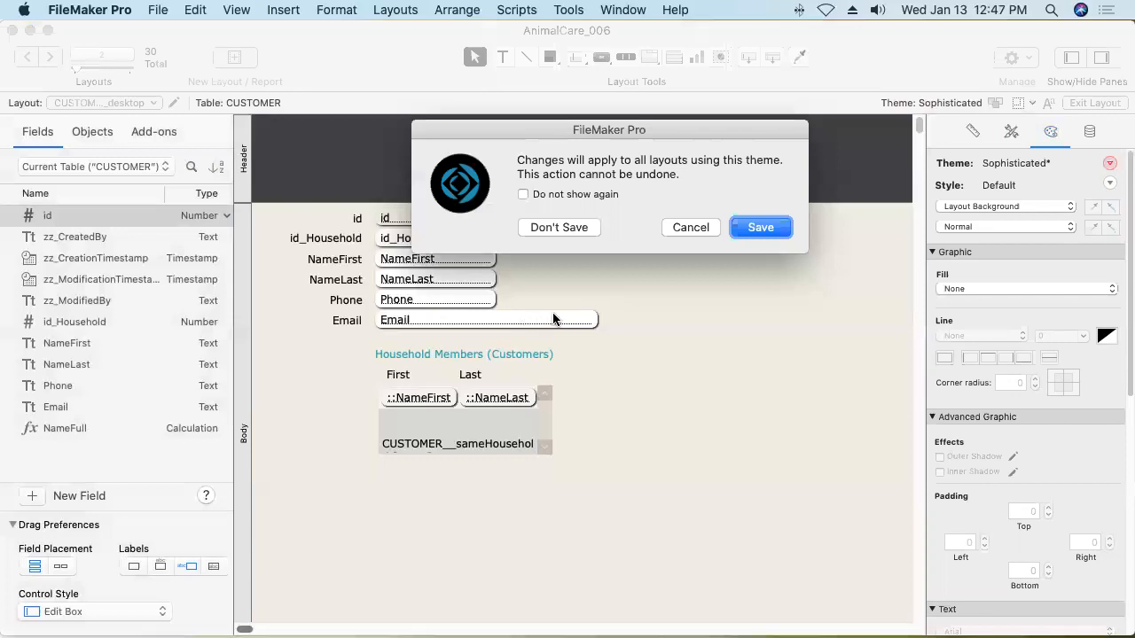
click(762, 229)
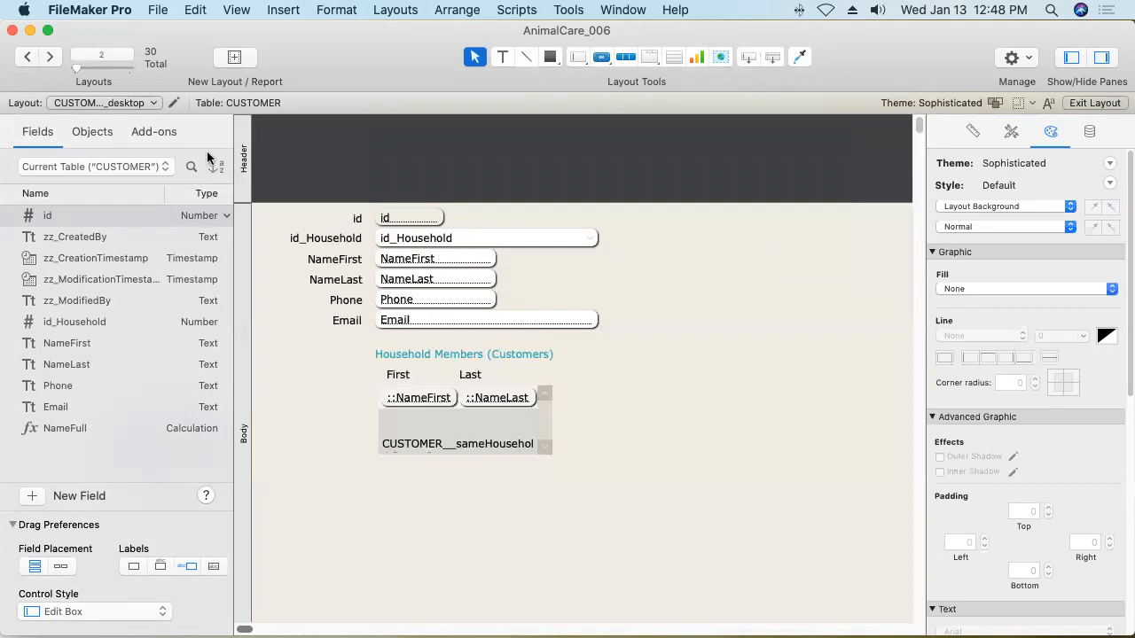
Save the CUSTOMER layout's changes and check the restyled fields on the ANIMAL, CUSTOMER and HOUSEHOLD layouts.
click(27, 60)
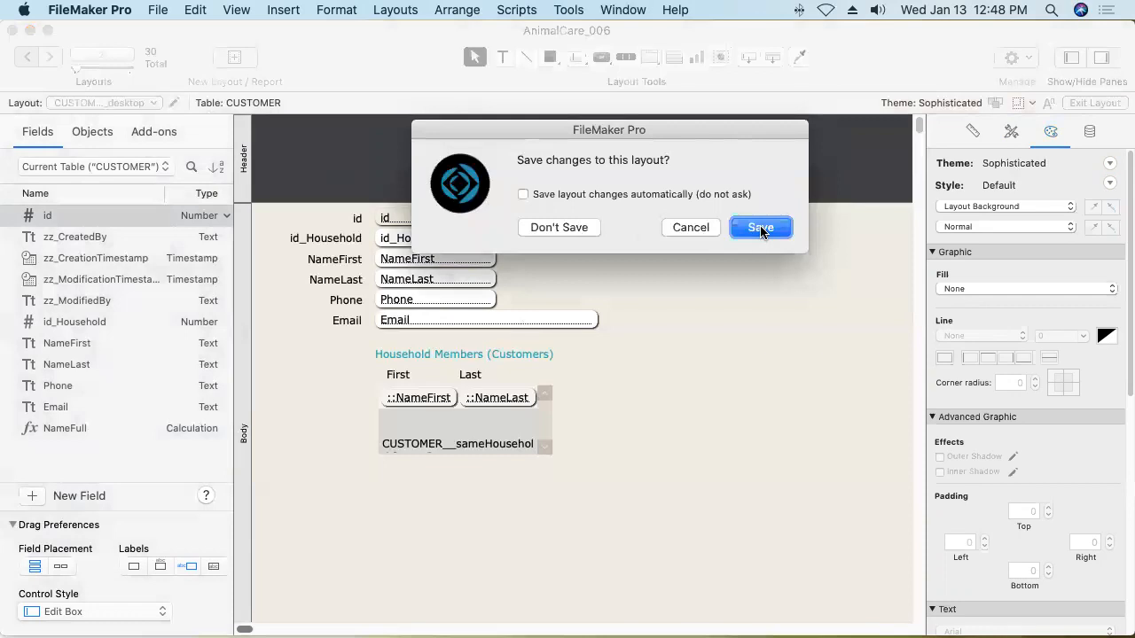
click(760, 228)
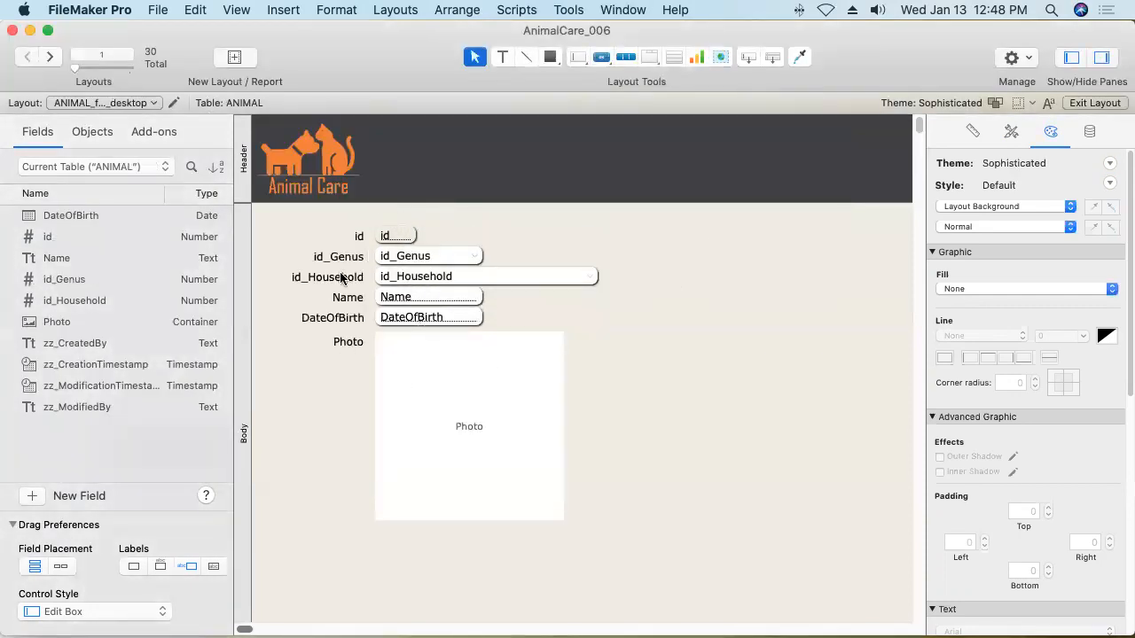
click(49, 58)
click(51, 59)
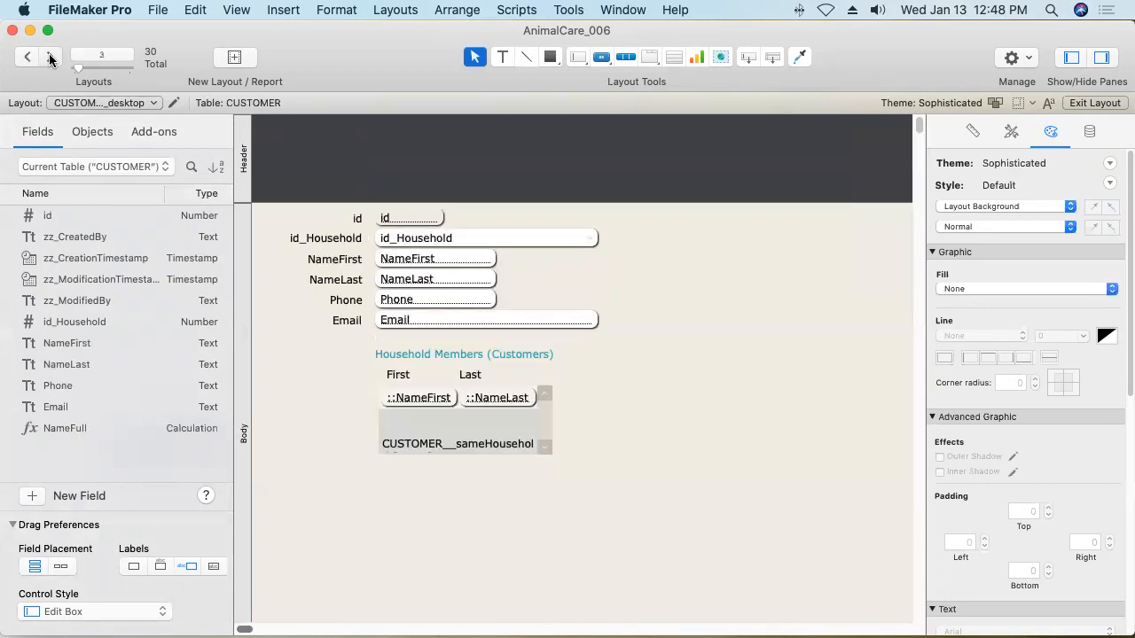
click(51, 59)
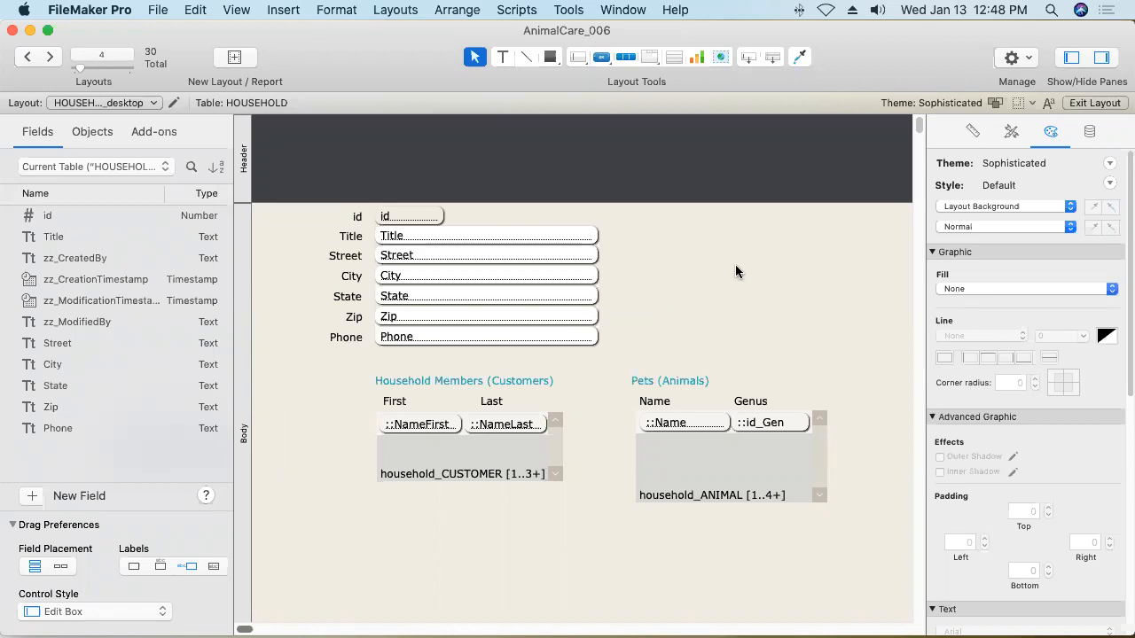
Examine the position, appearance and data settings of the HOUSEHOLD layout's Title field, then deselect it.
click(559, 235)
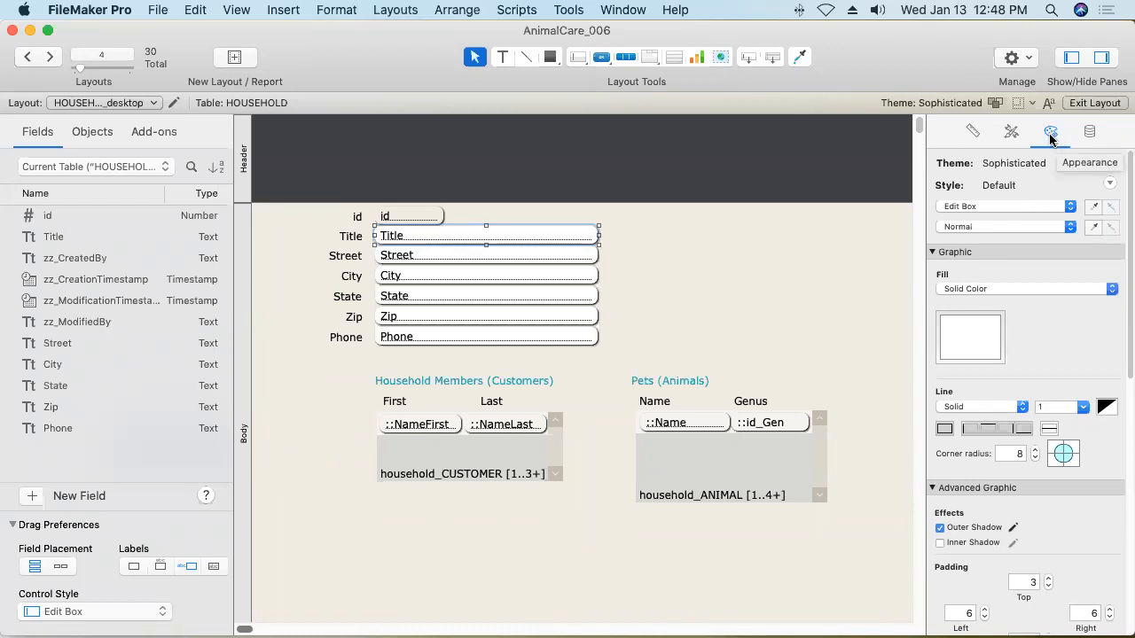
click(972, 132)
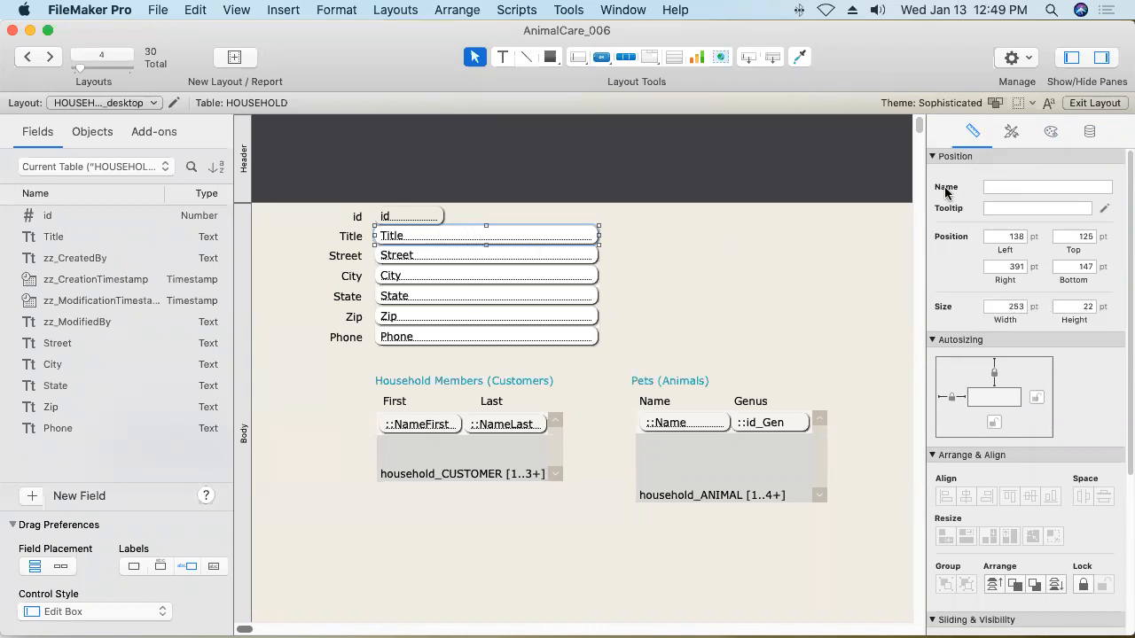
click(1050, 133)
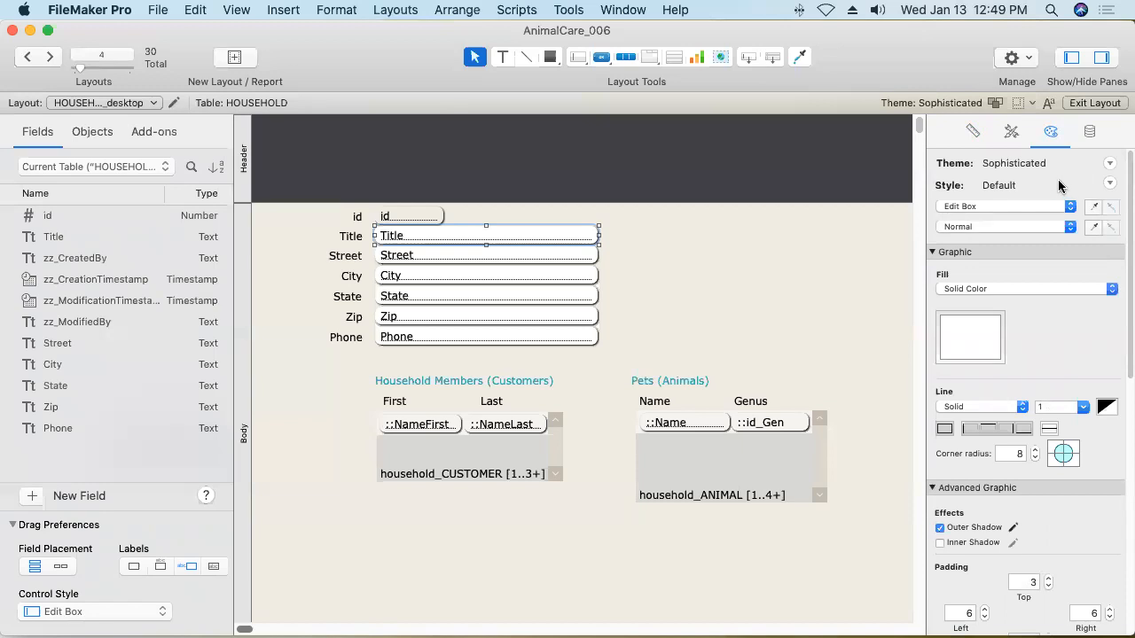
click(1090, 132)
drag(1123, 170, 1122, 391)
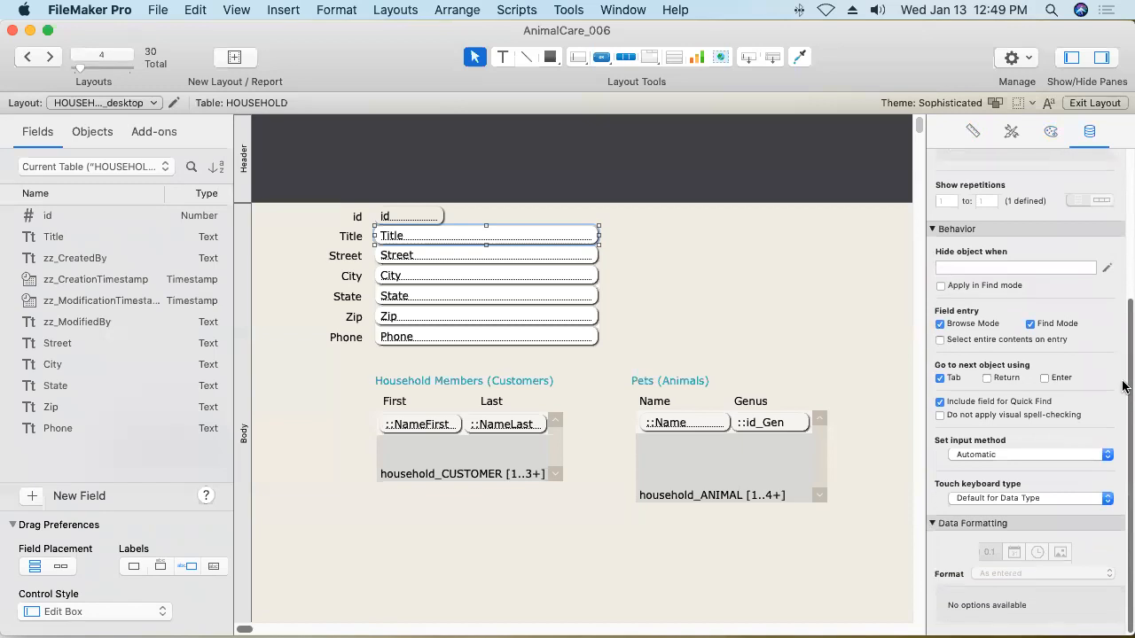
drag(1122, 334, 1125, 166)
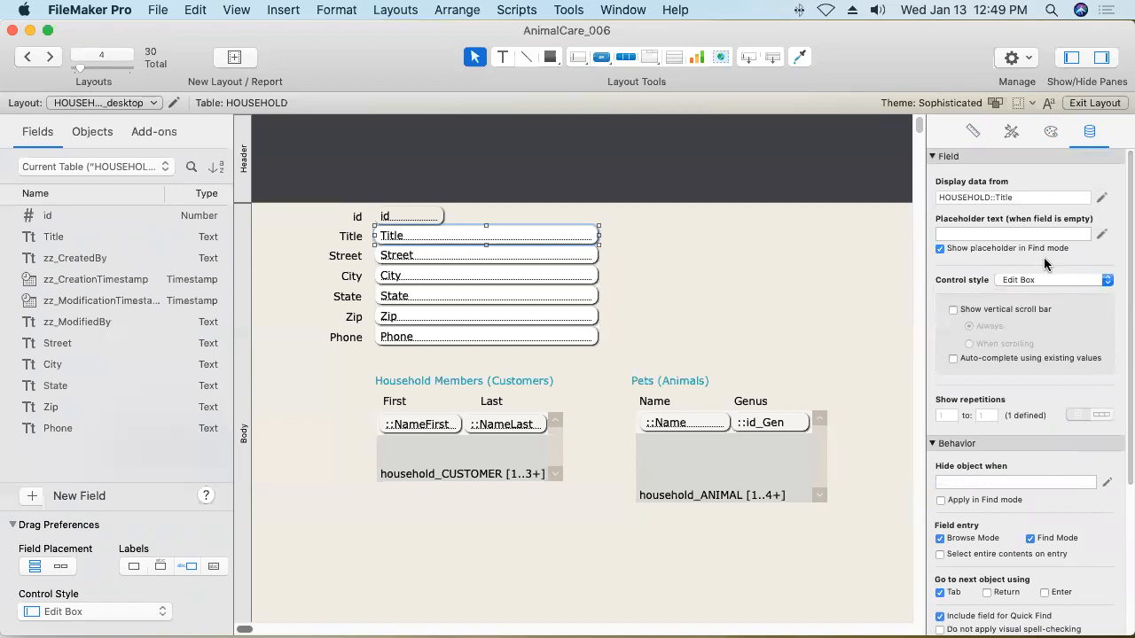
click(1051, 133)
click(700, 300)
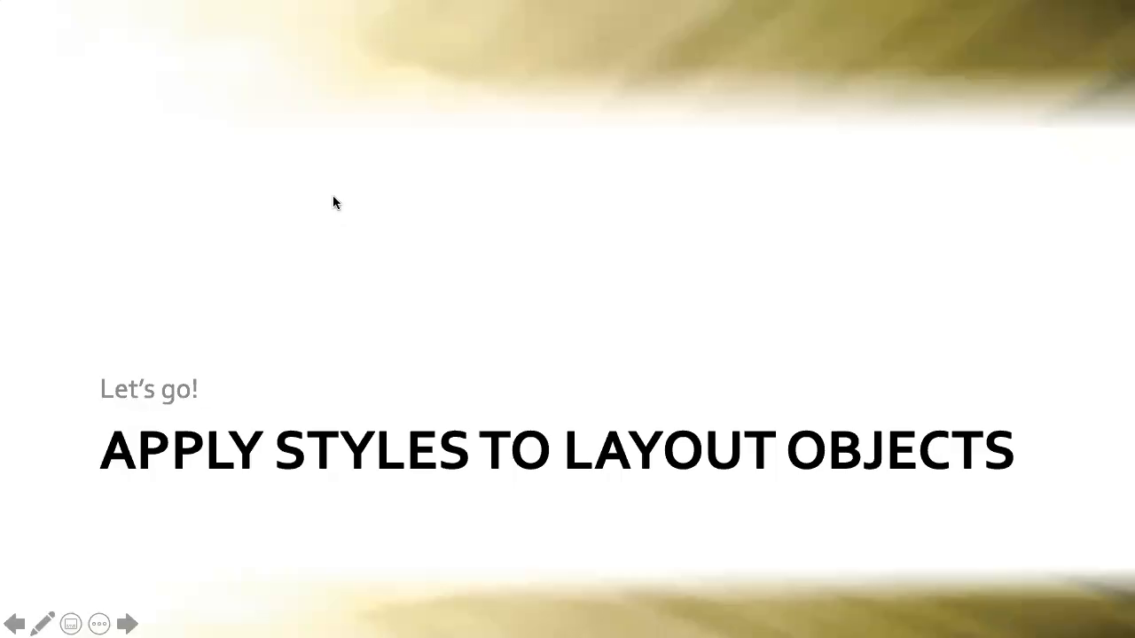
click(334, 197)
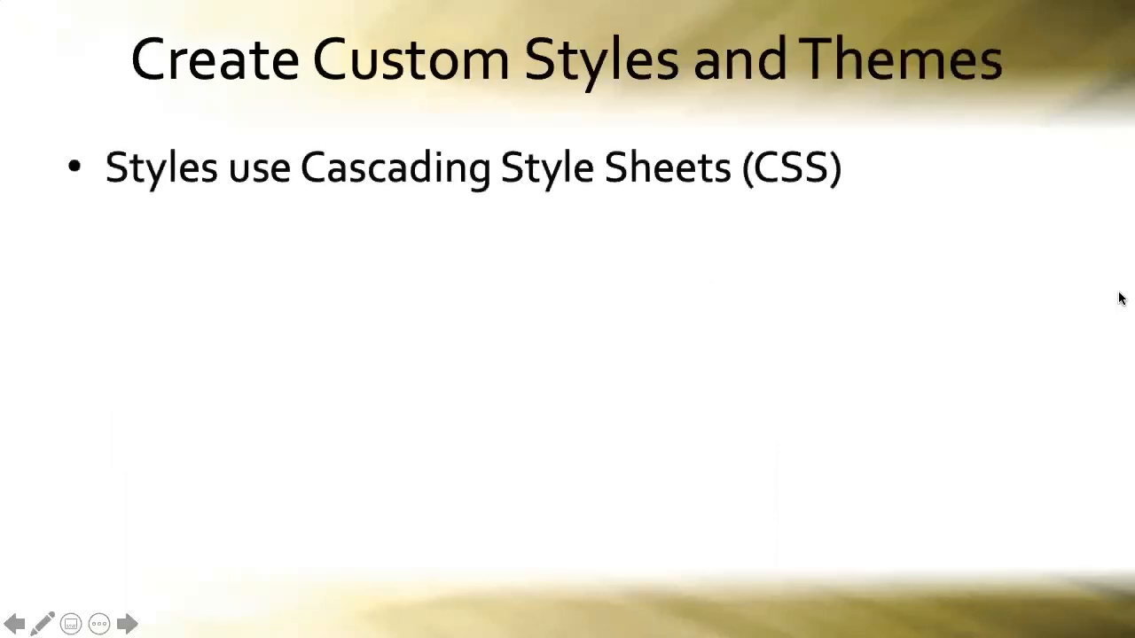
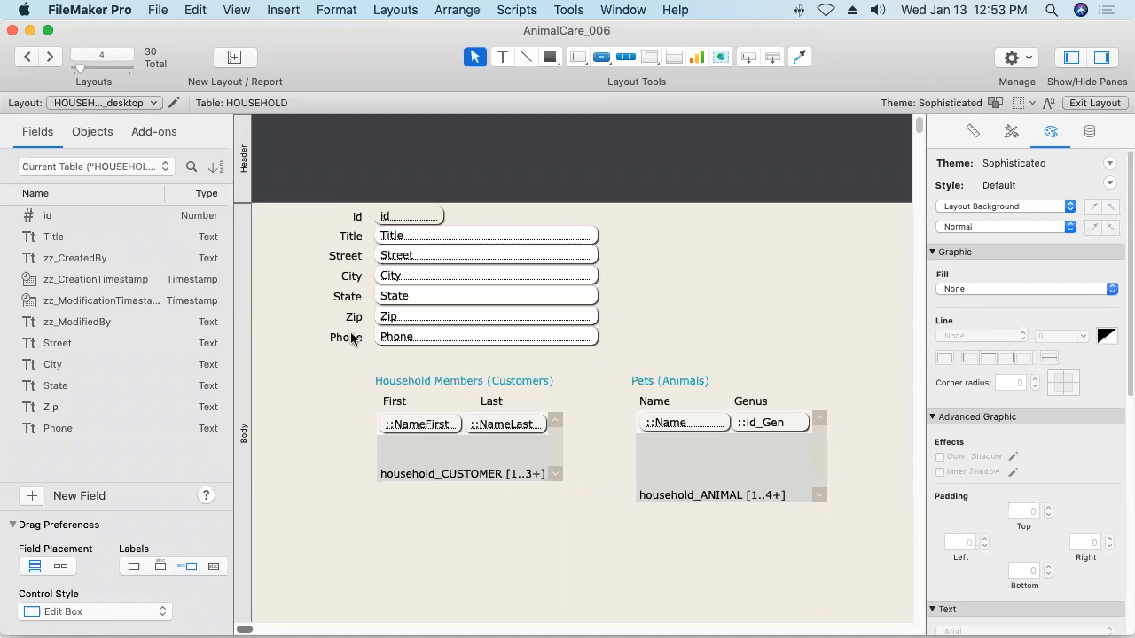
Add a text object reading "Junk" in the empty body area beside the address fields on the HOUSEHOLD layout.
key(t)
click(732, 262)
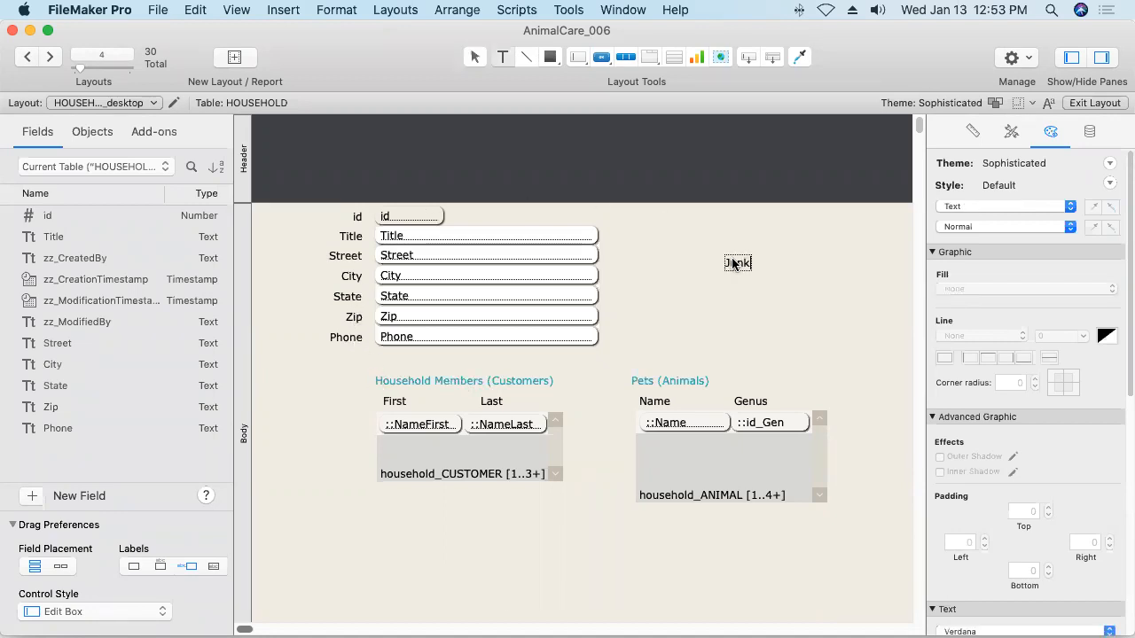
key(Escape)
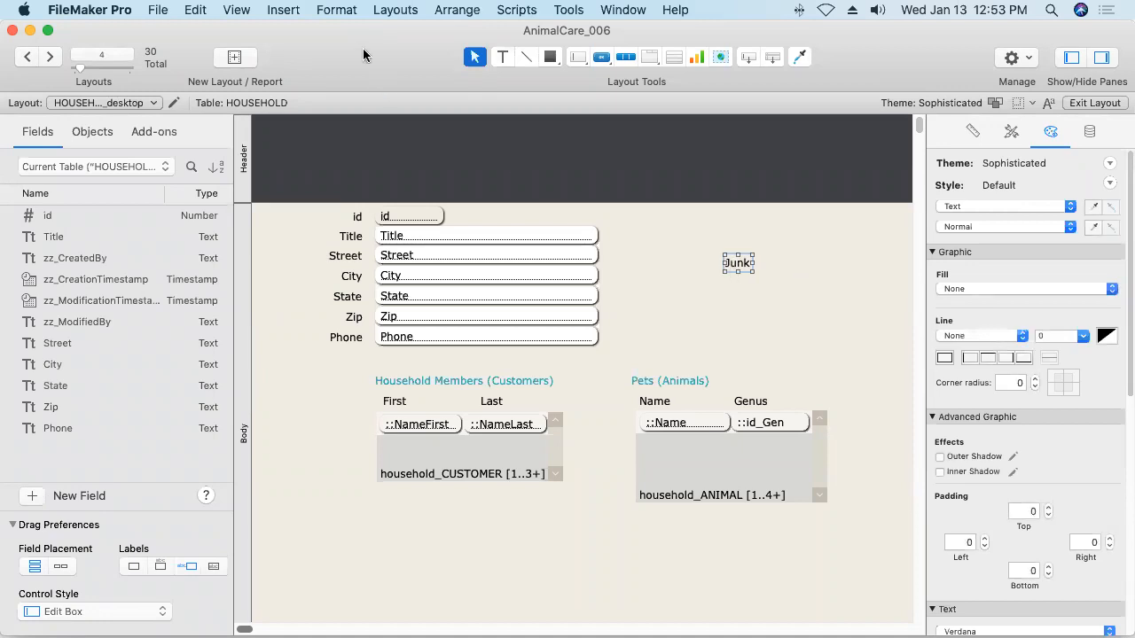
Enlarge the "Junk" text, make it bold and deselect it.
click(331, 11)
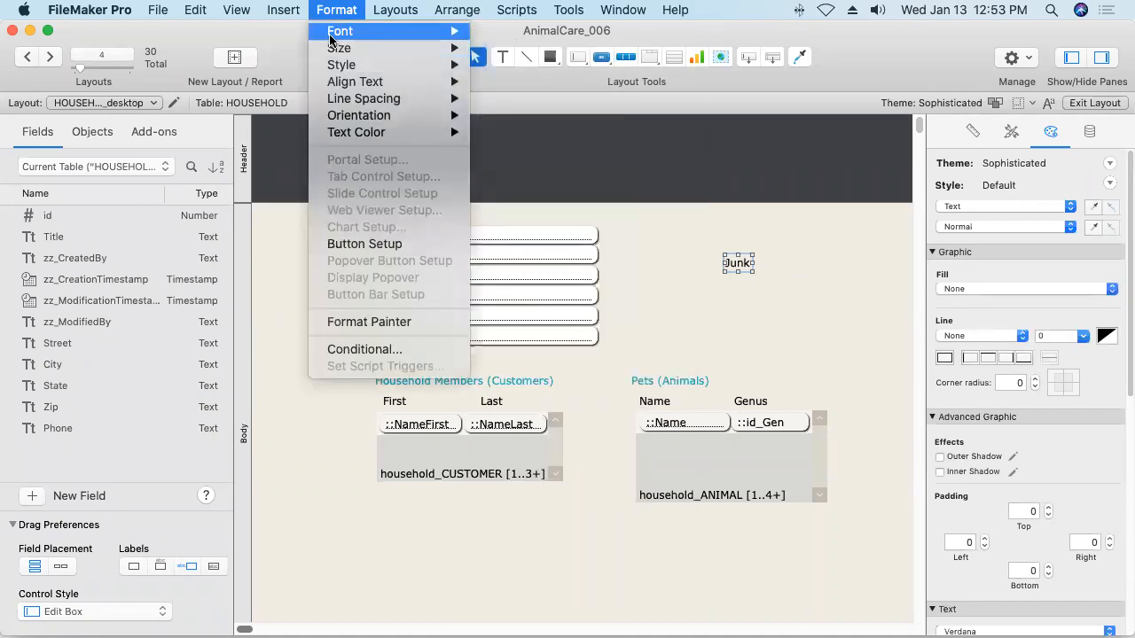
key(Escape)
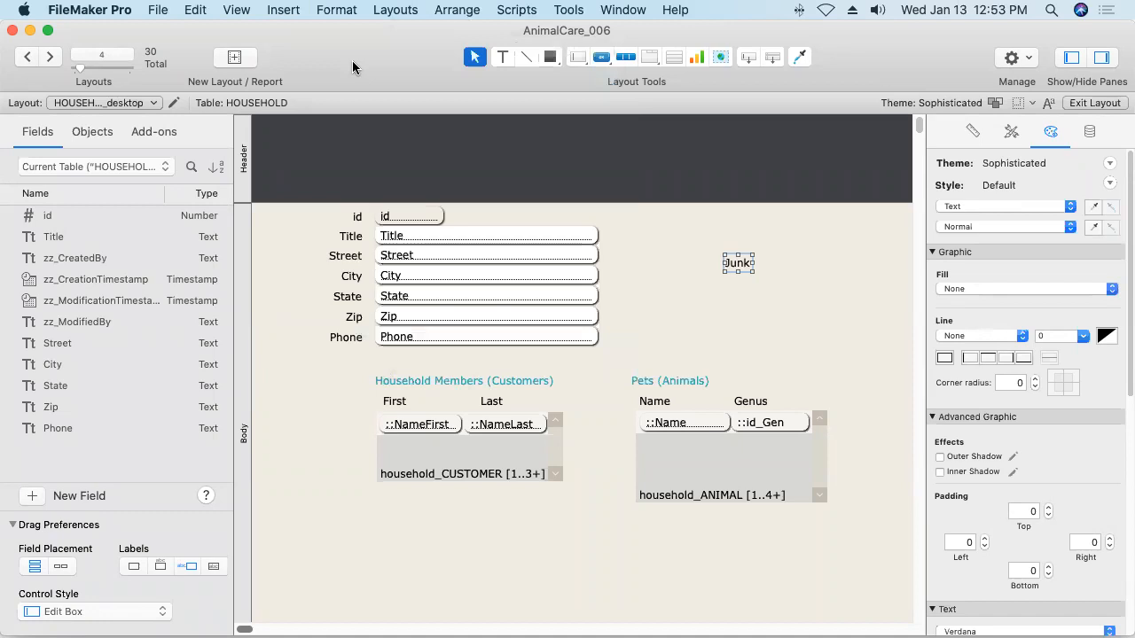
click(337, 10)
mouse_move(342, 65)
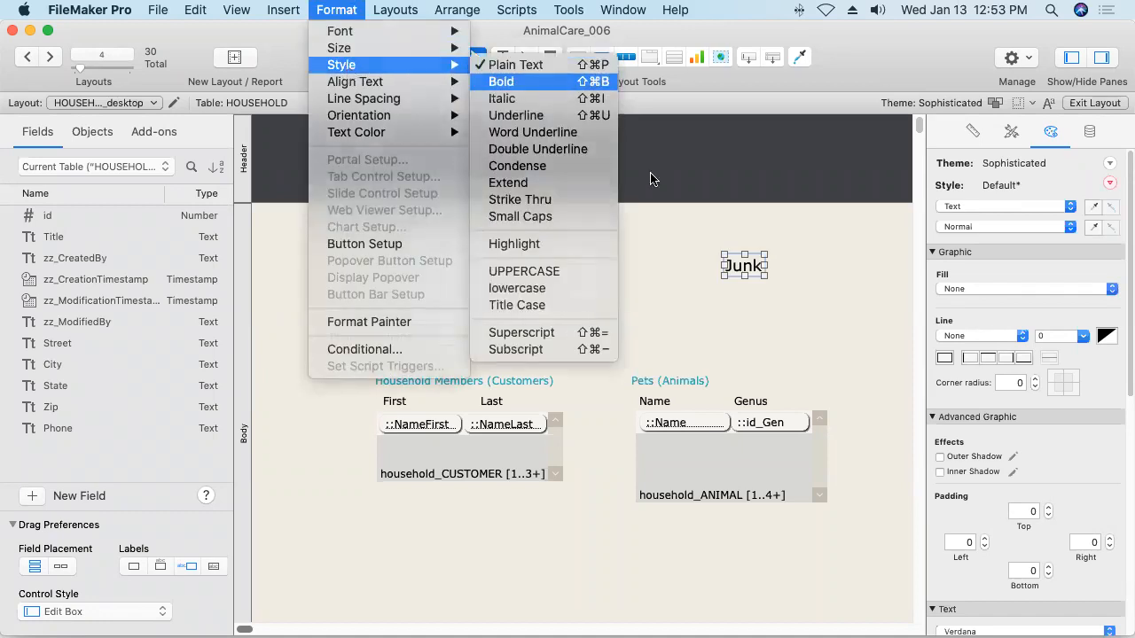
key(Return)
click(795, 282)
Revert the "Junk" text's formatting changes to the saved Default text style.
click(748, 272)
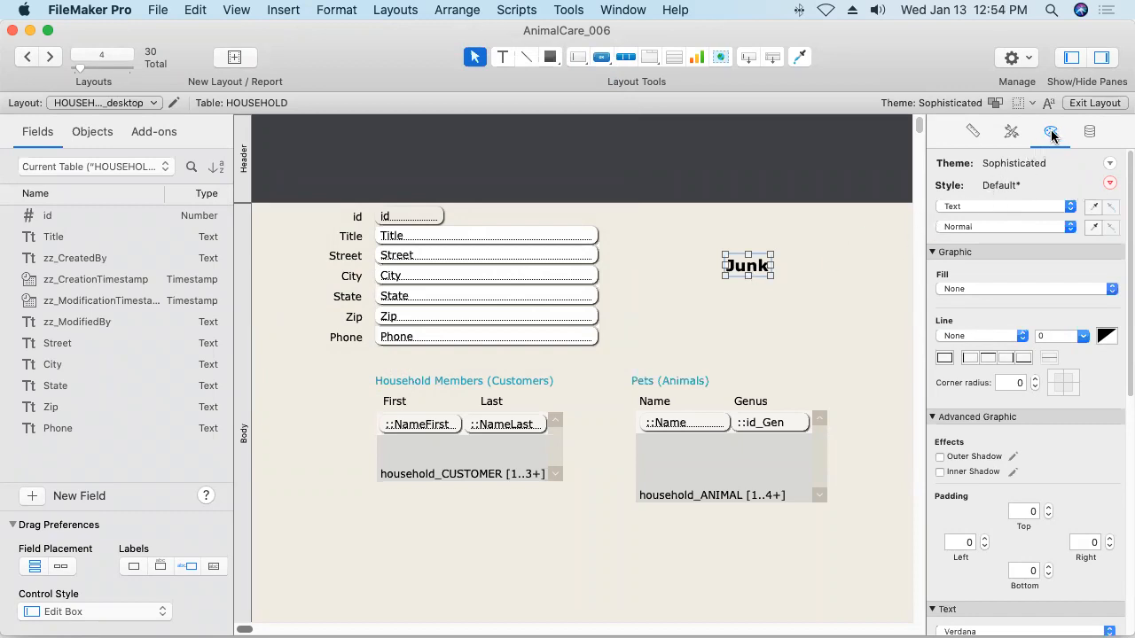
click(1011, 132)
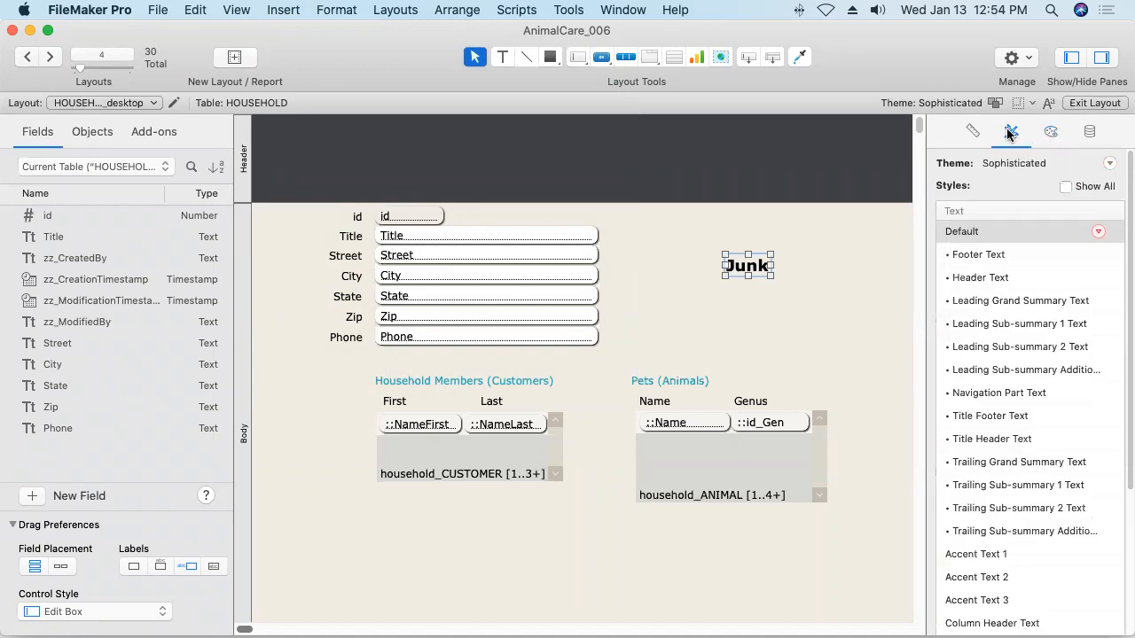
click(1099, 232)
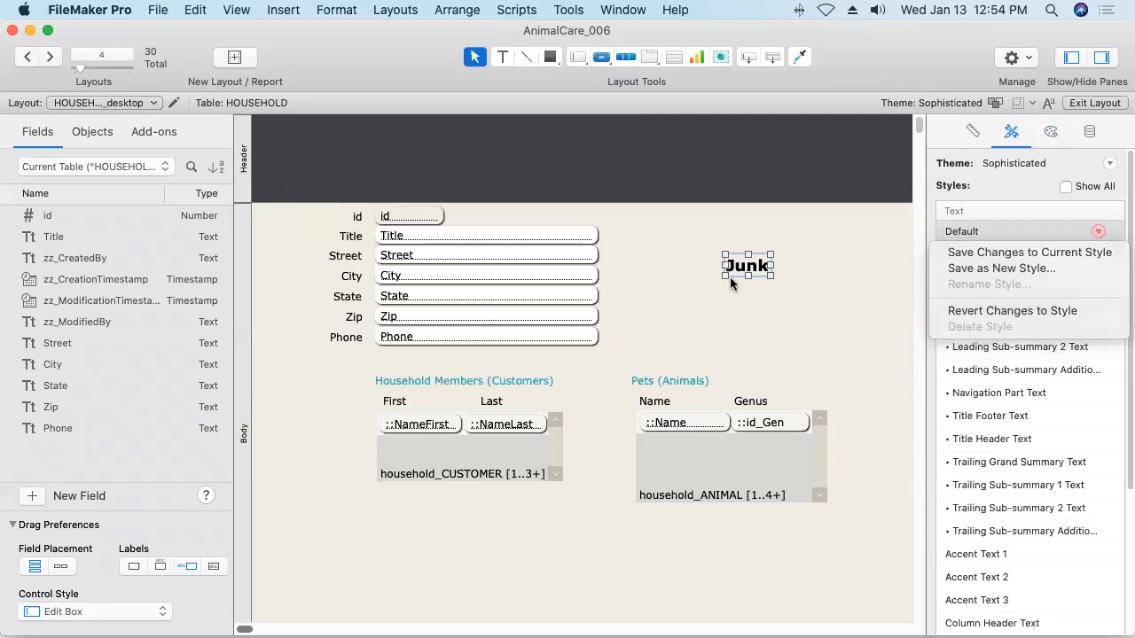
click(1022, 312)
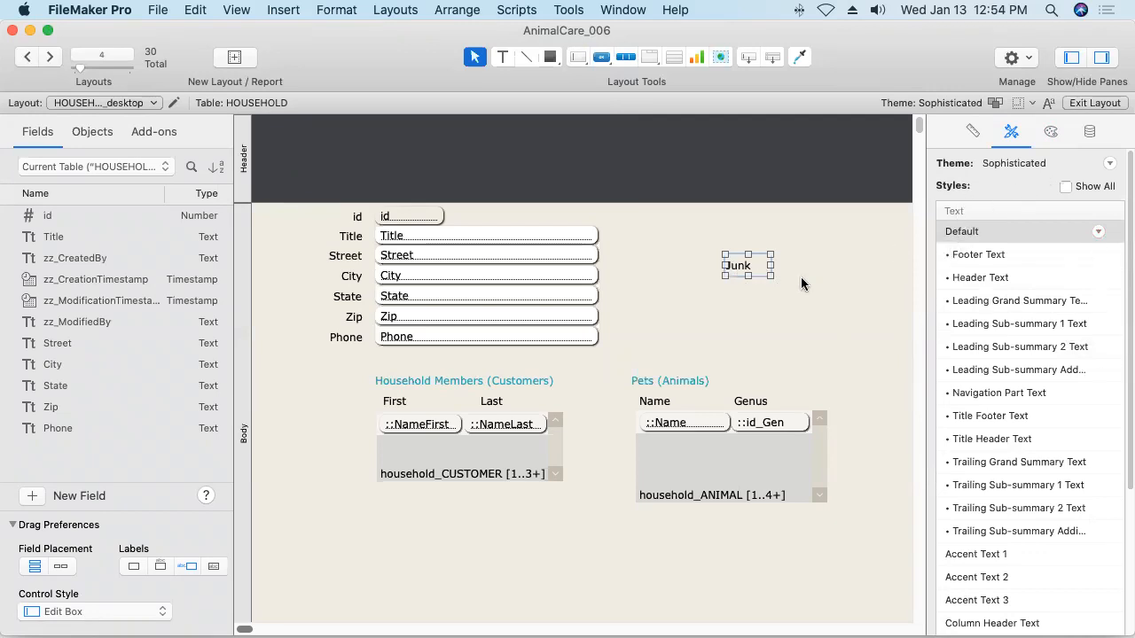
Delete the "Junk" text object from the HOUSEHOLD layout.
click(736, 282)
click(744, 270)
key(Delete)
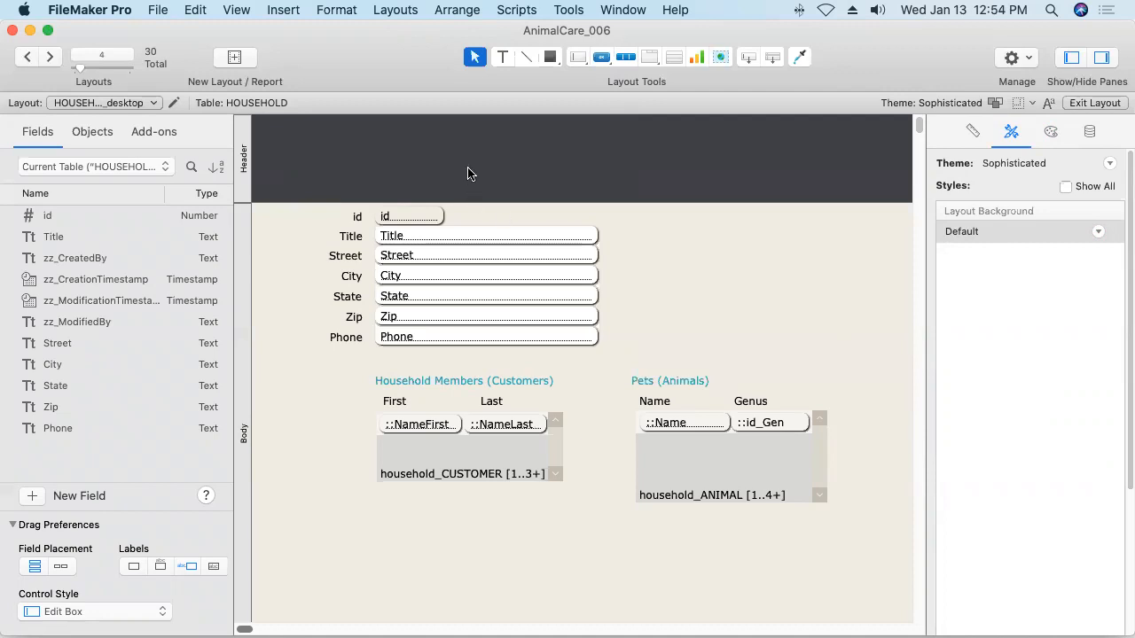
Go back to the CUSTOMER desktop layout and add a Top Navigation part above its header.
click(27, 60)
key(Return)
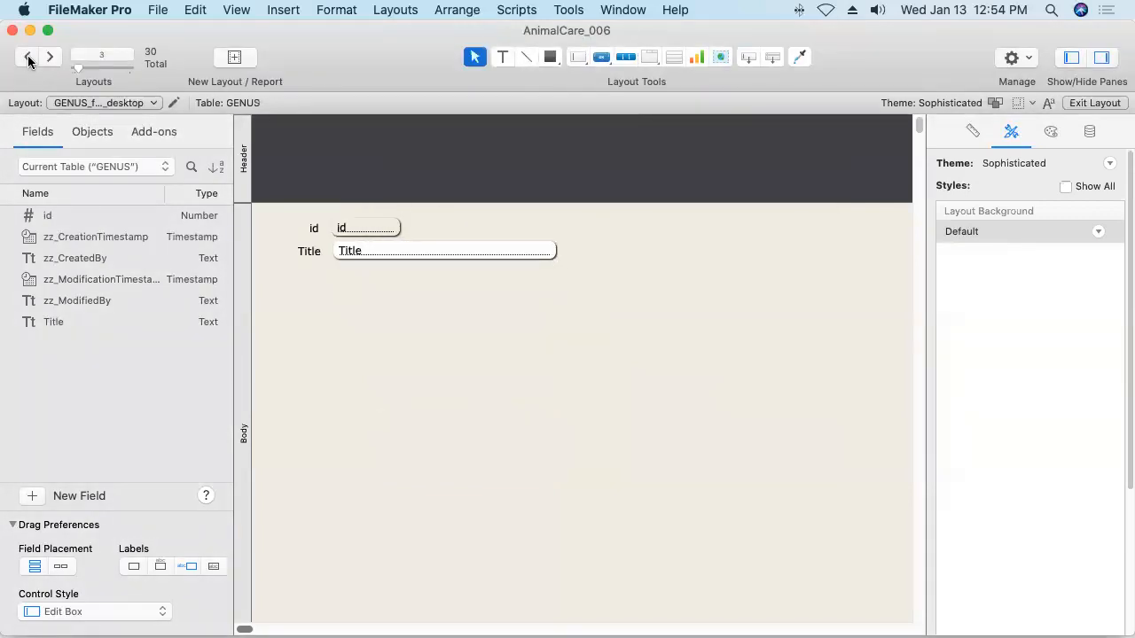
click(28, 61)
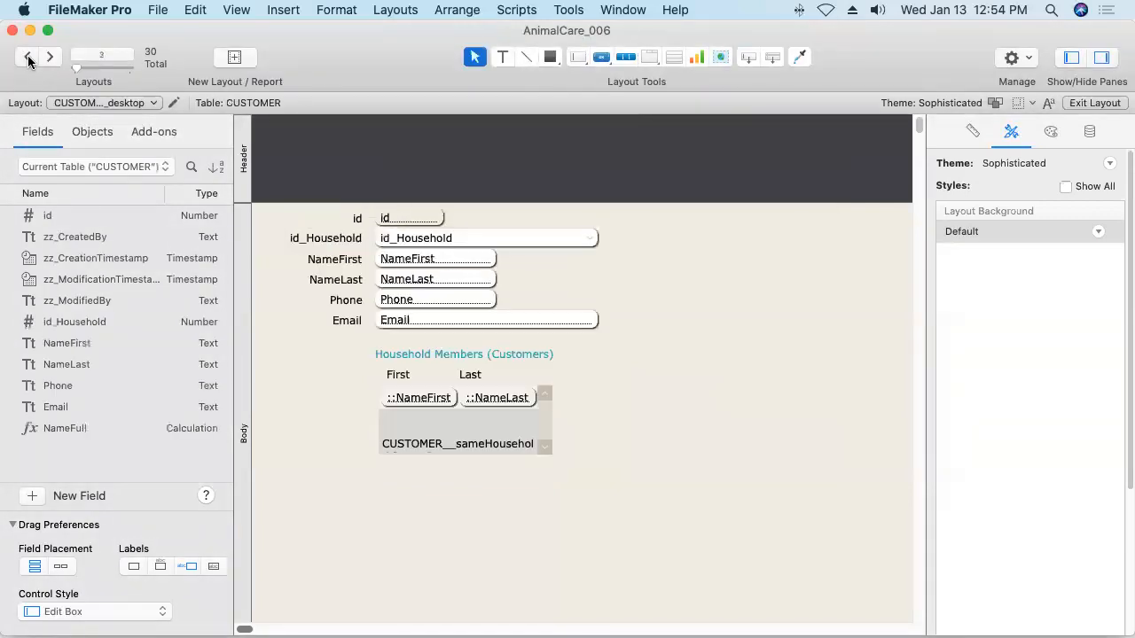
click(284, 9)
click(293, 50)
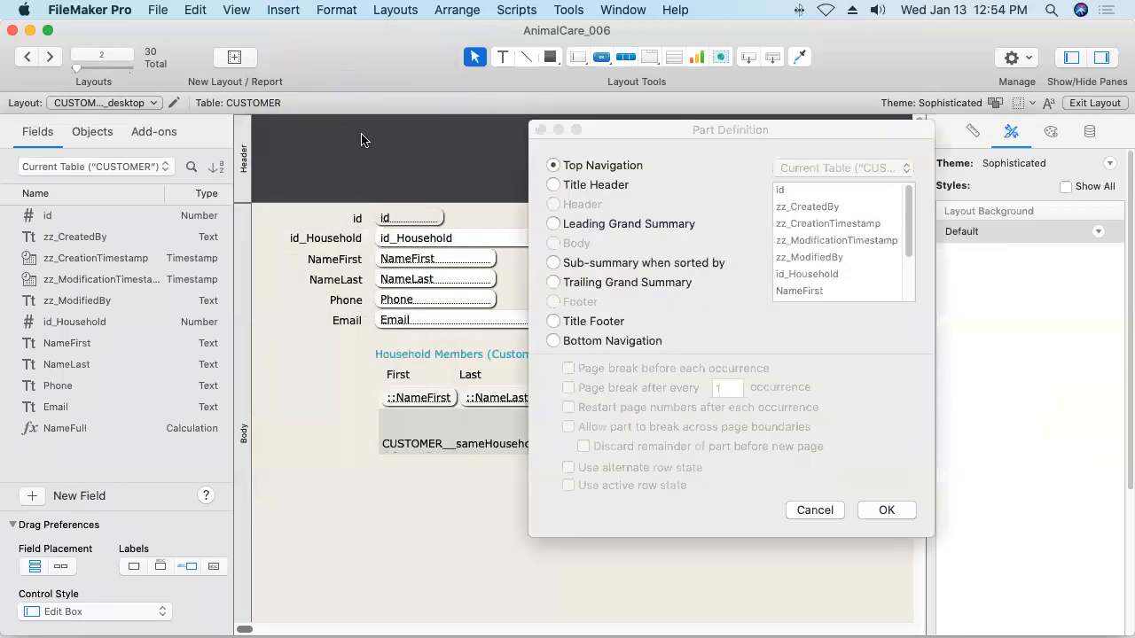
click(869, 511)
Draw a button bar about 768 pt wide and 33 pt high across the Top Navigation part.
click(627, 58)
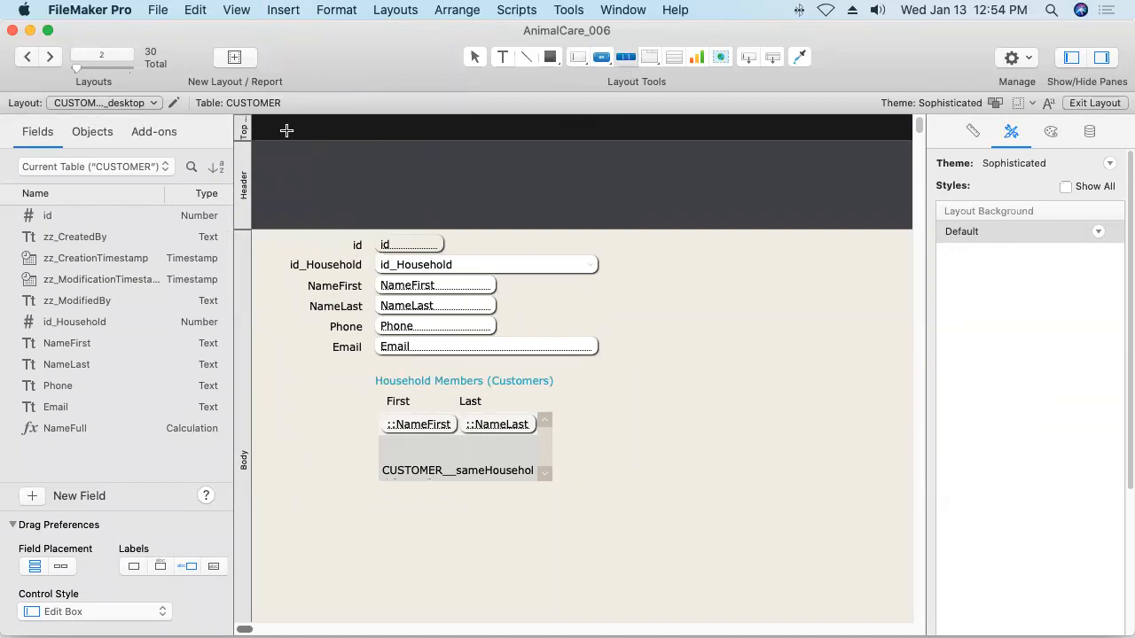
drag(253, 115, 681, 147)
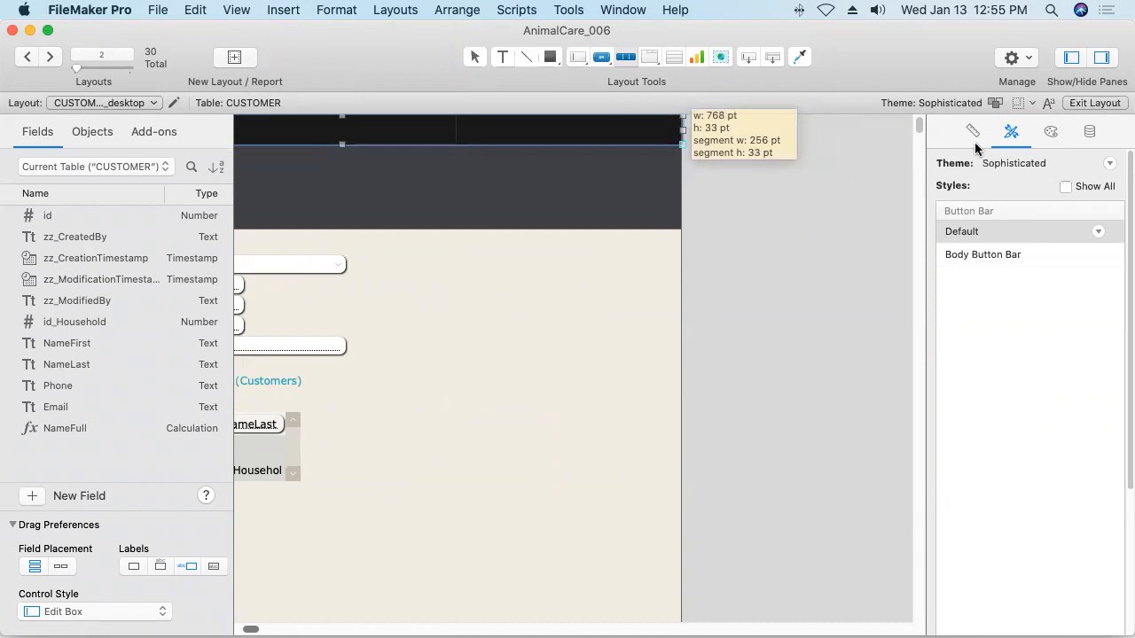
drag(974, 147, 975, 148)
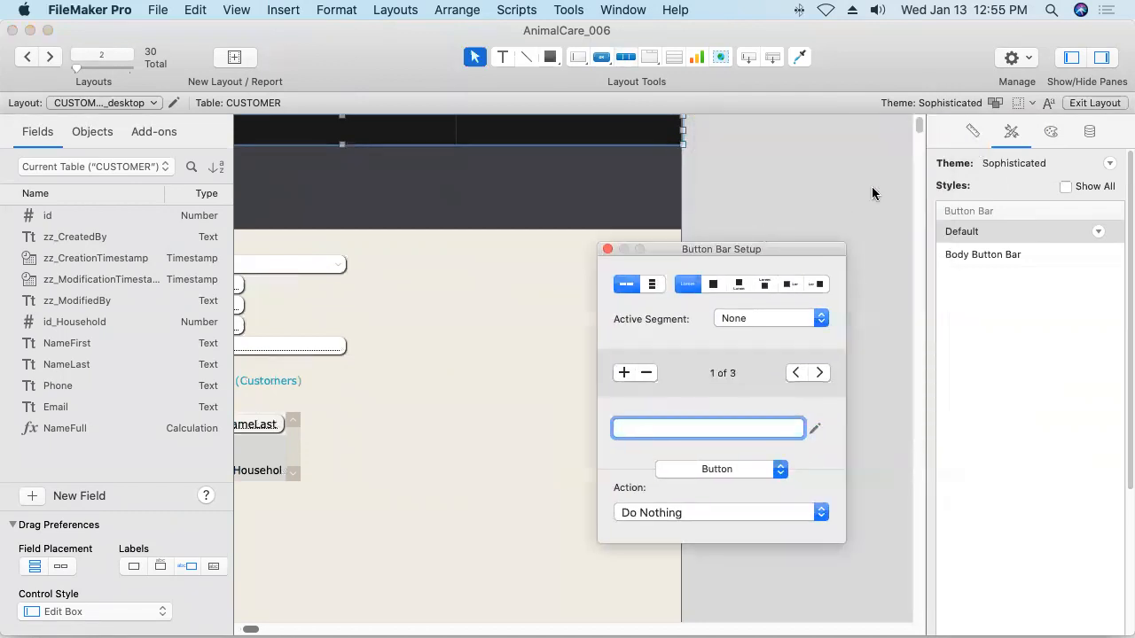
Set the button bar's height to 30 pt and move it to 0 pt left and 0 pt top.
click(973, 131)
double_click(1071, 305)
text(30)
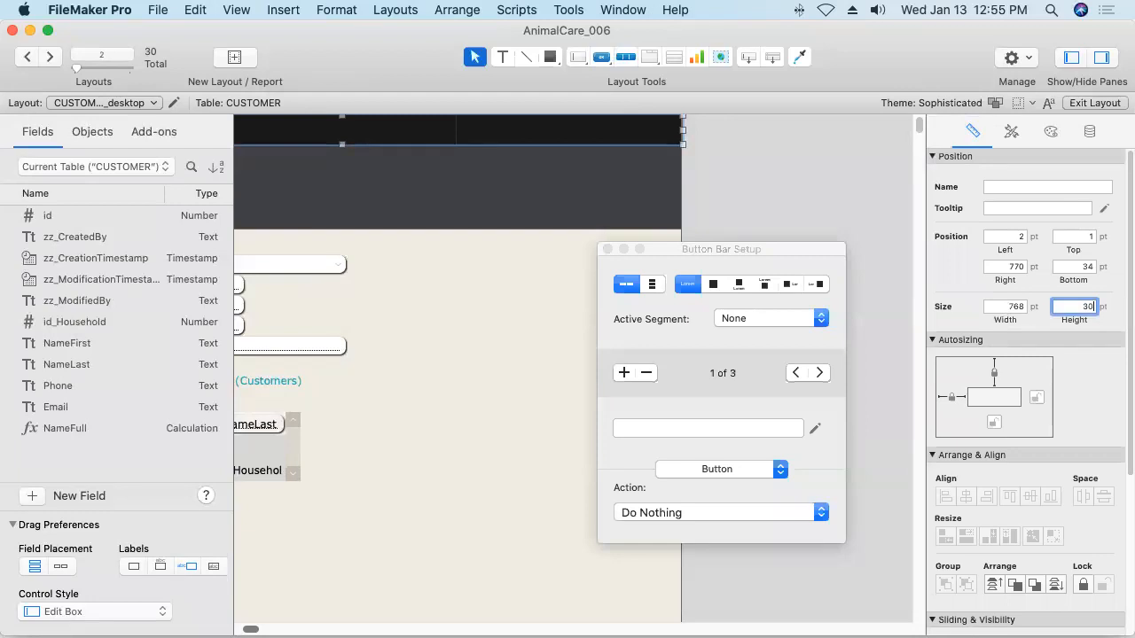
drag(638, 129, 623, 127)
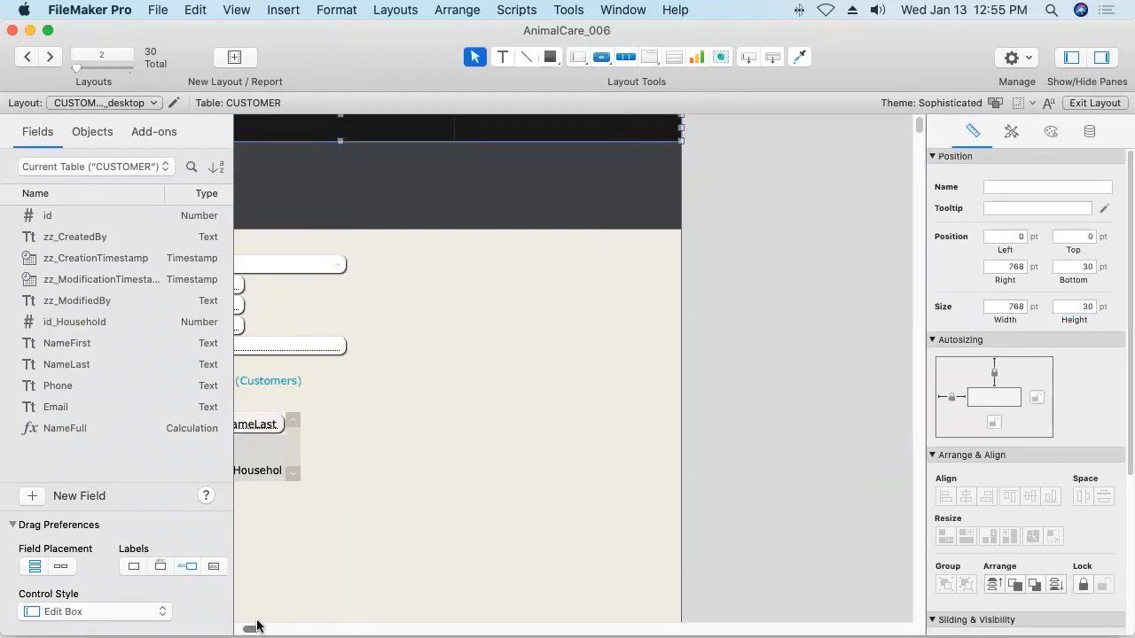
Add two segments to the navigation button bar for a total of five.
drag(246, 627, 236, 627)
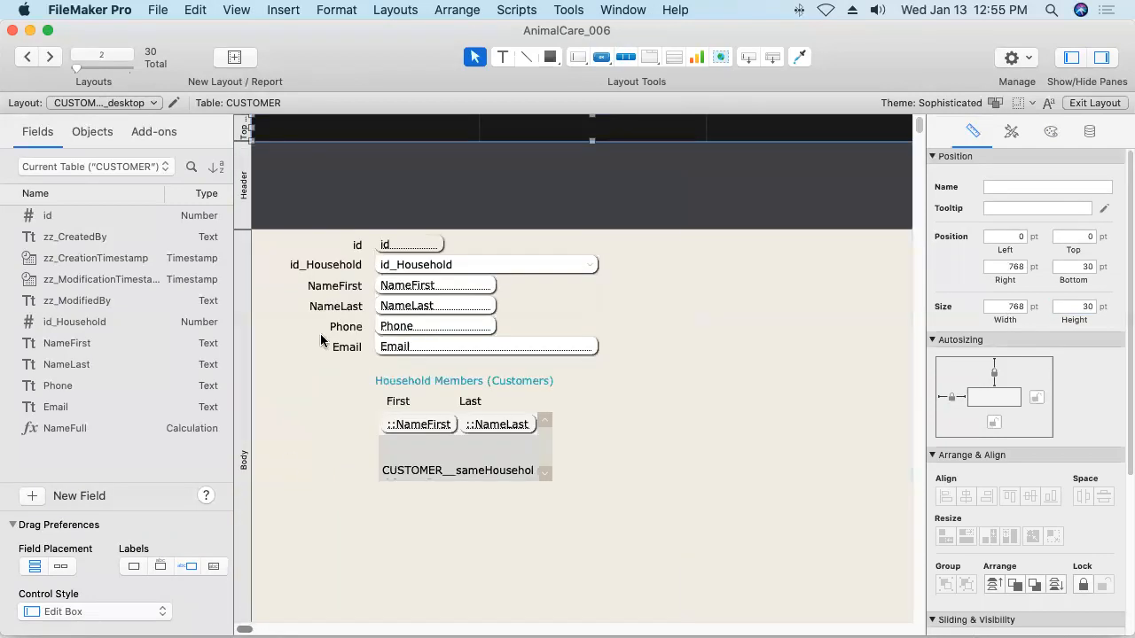
double_click(406, 133)
drag(193, 124, 725, 191)
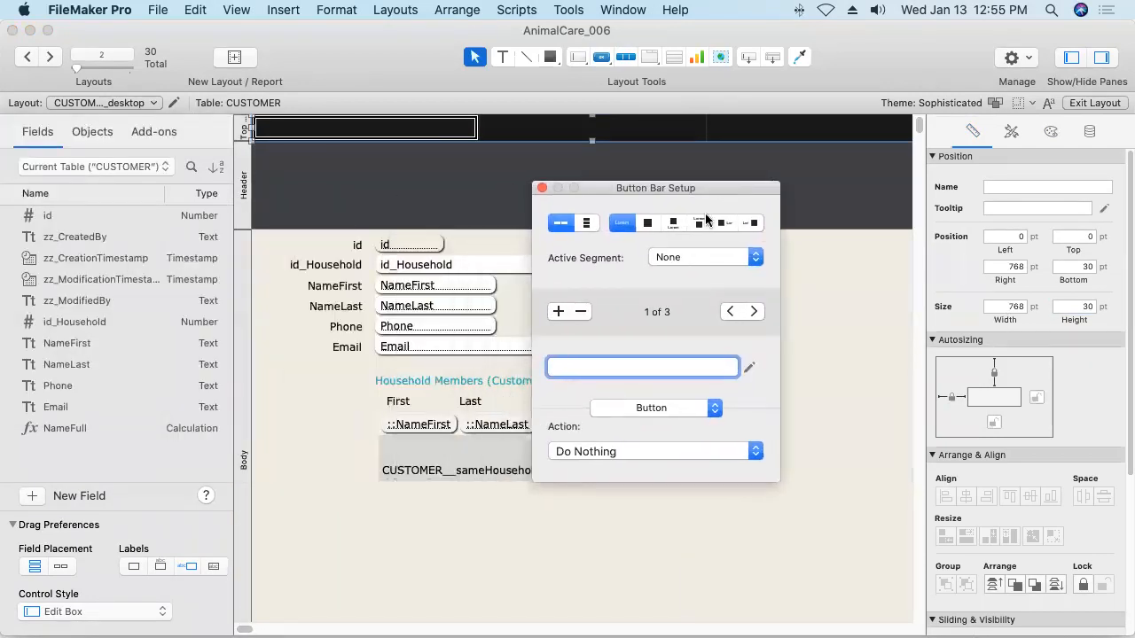
click(558, 312)
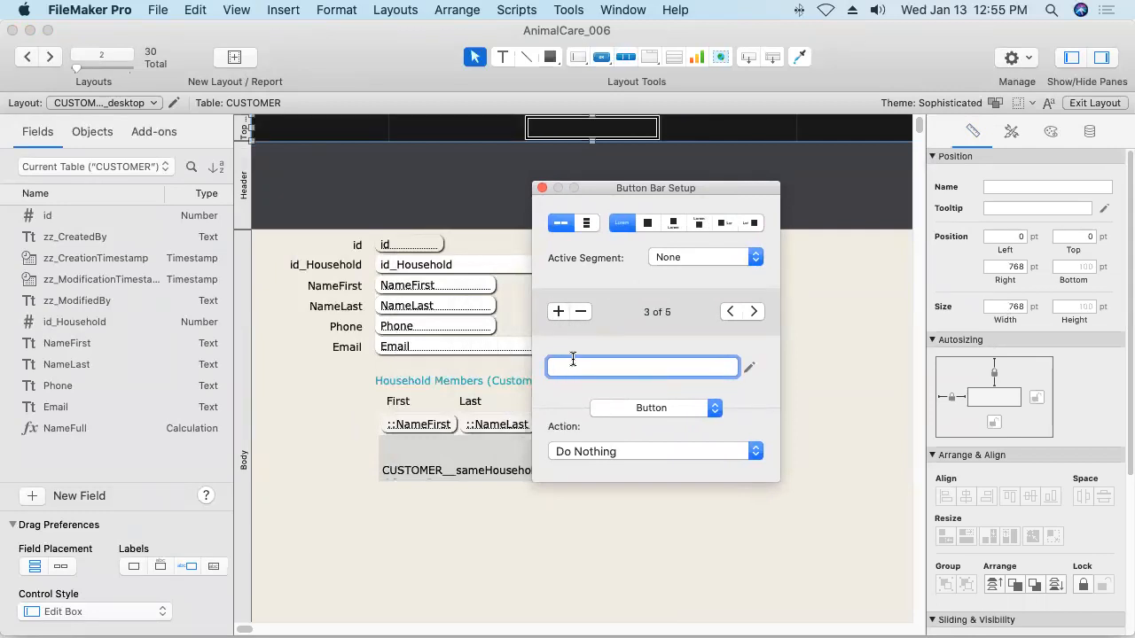
Label the five navigation segments Home, Customers, Visits, Vets and Lists in that order.
double_click(729, 311)
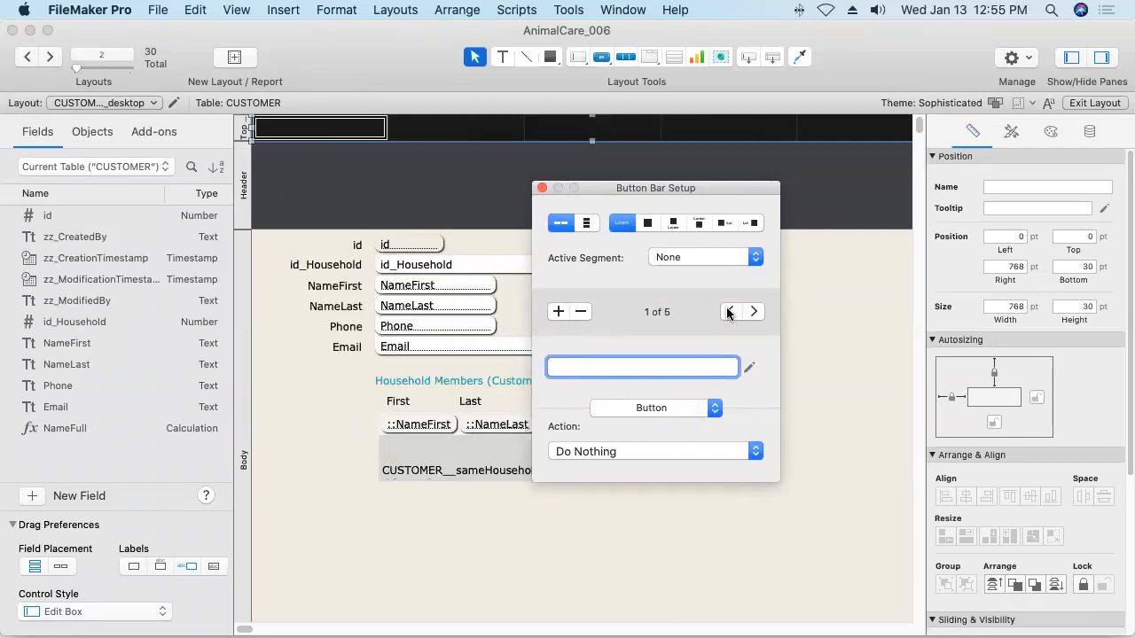
text(Home)
click(754, 312)
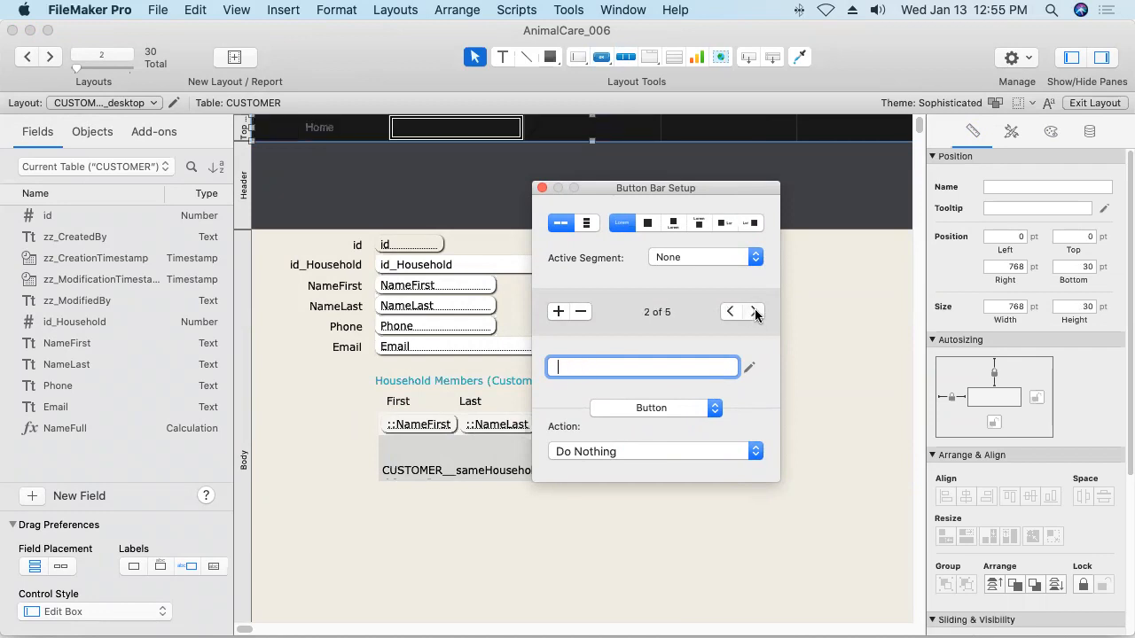
text(Customers)
click(754, 312)
text(Visits)
click(757, 314)
text(Ve)
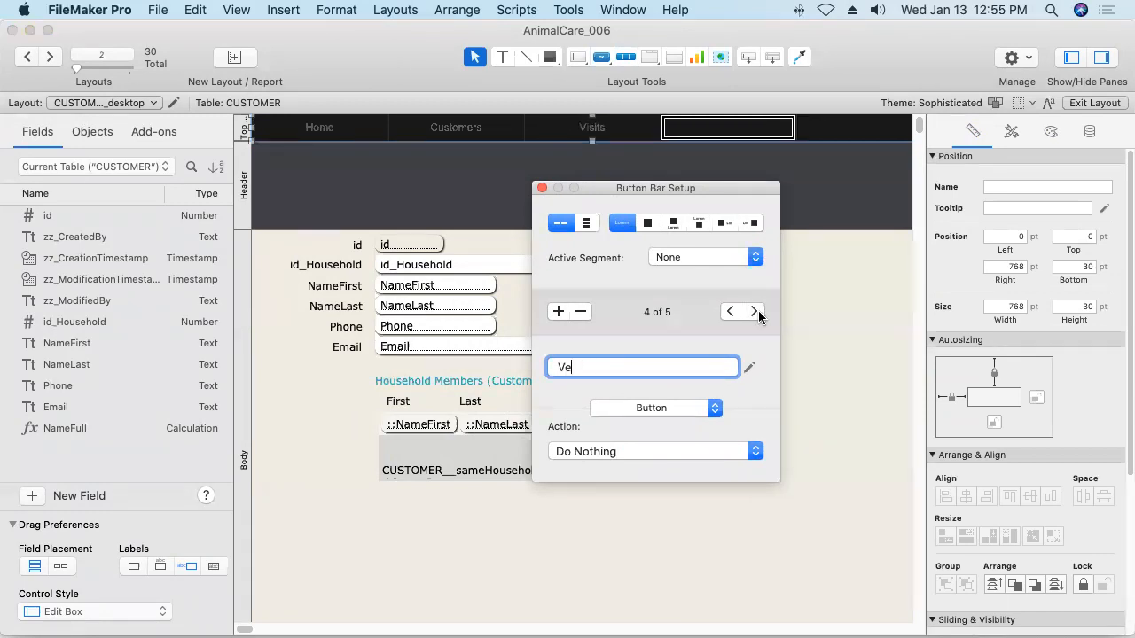
text(ts)
click(755, 313)
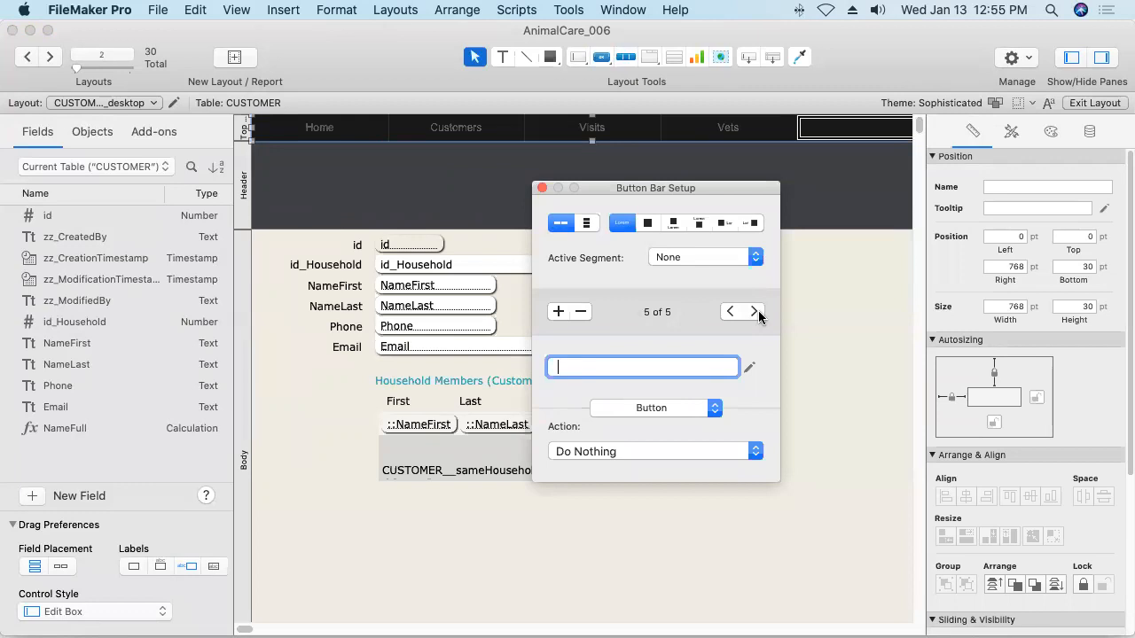
text(Lists)
Change the Lists segment of the navigation bar into a popover button.
click(756, 313)
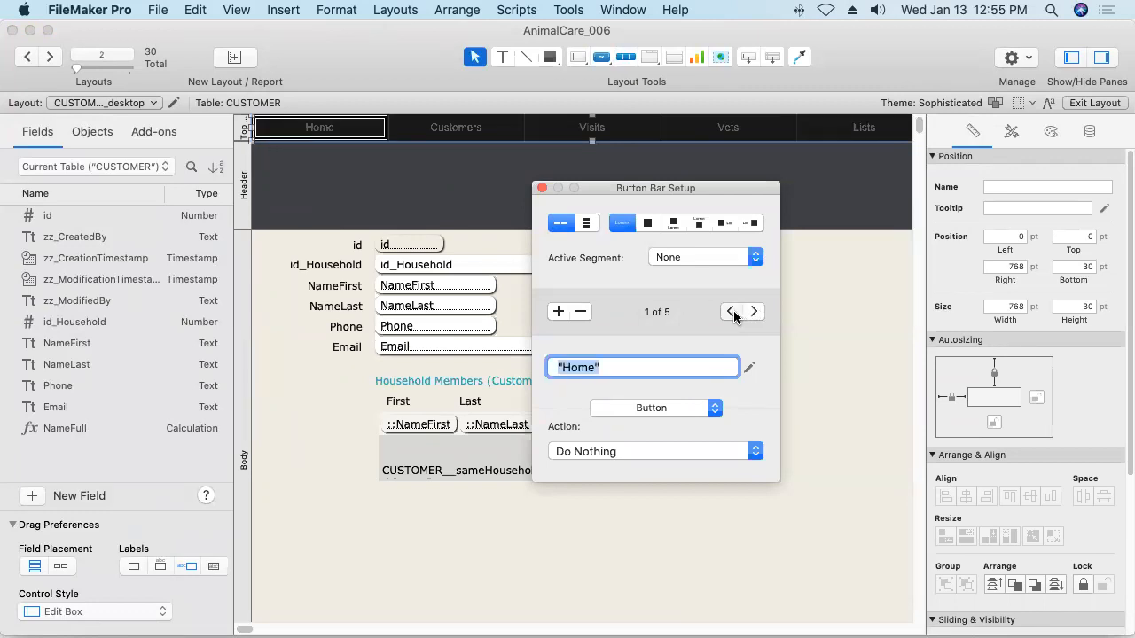
click(732, 312)
click(665, 410)
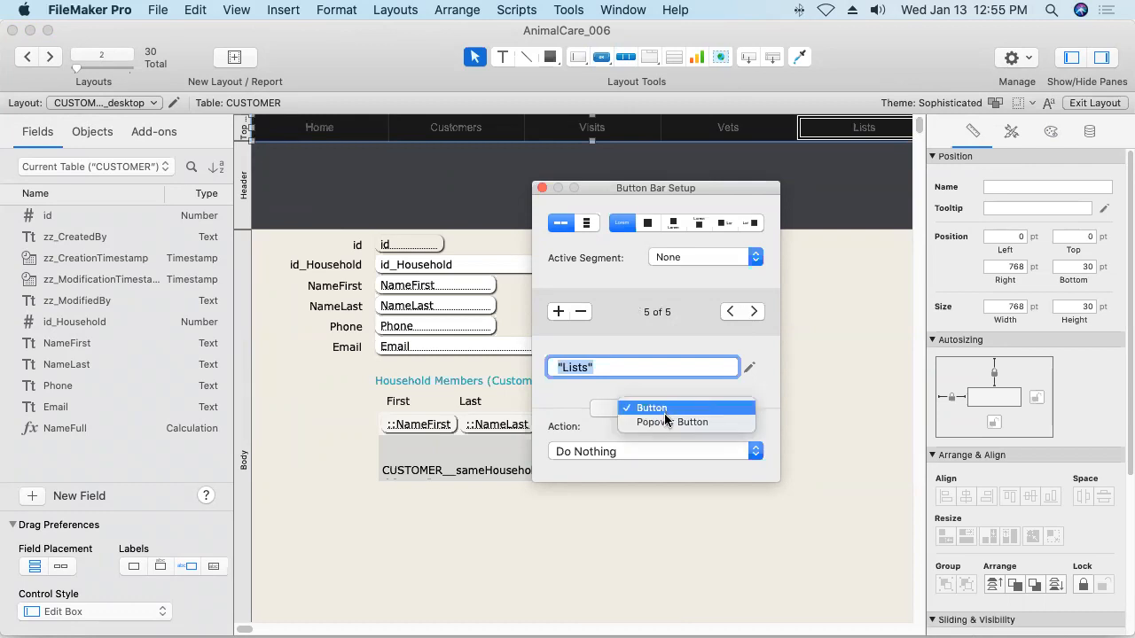
click(665, 423)
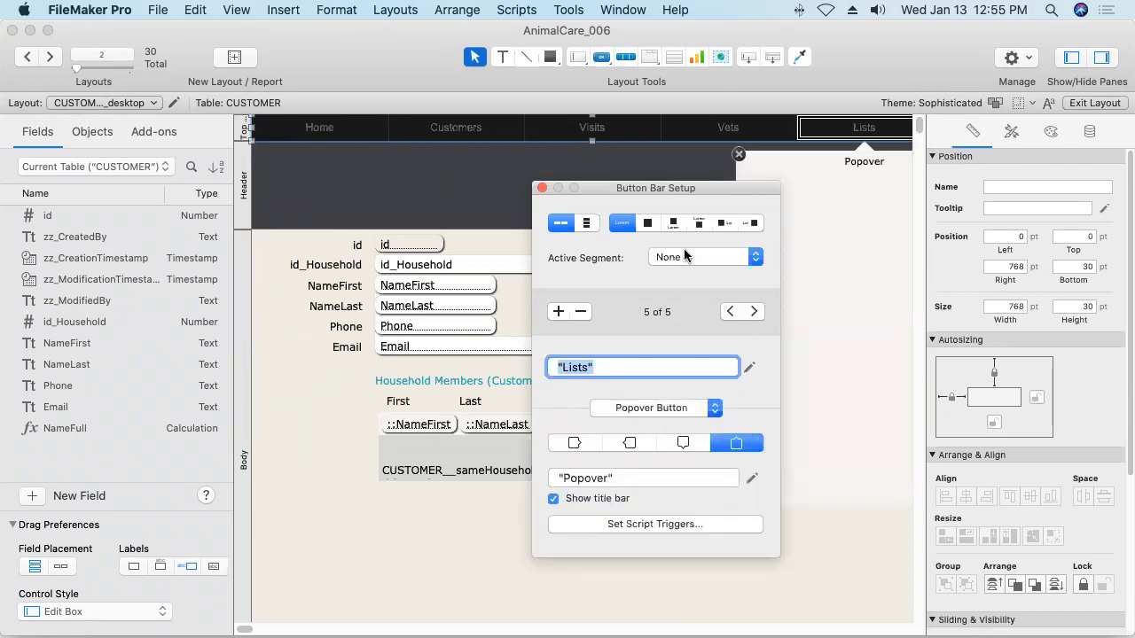
Resize the Lists popover to about 142 pt wide and 232 pt high so it fits within the layout's width.
drag(640, 188, 486, 201)
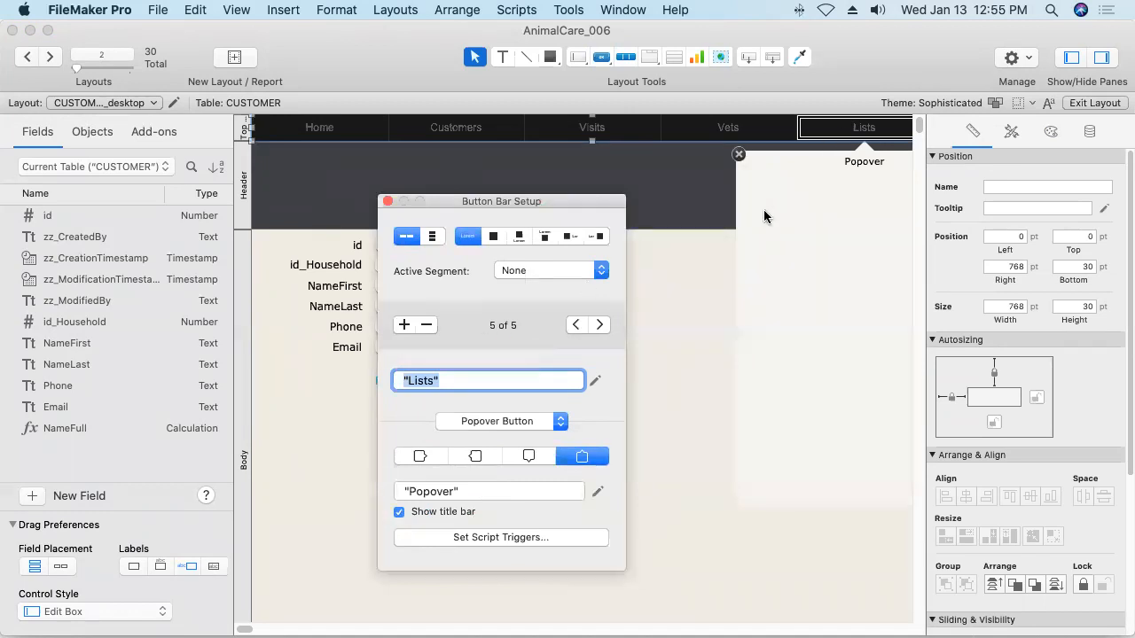
click(756, 249)
drag(735, 324, 803, 323)
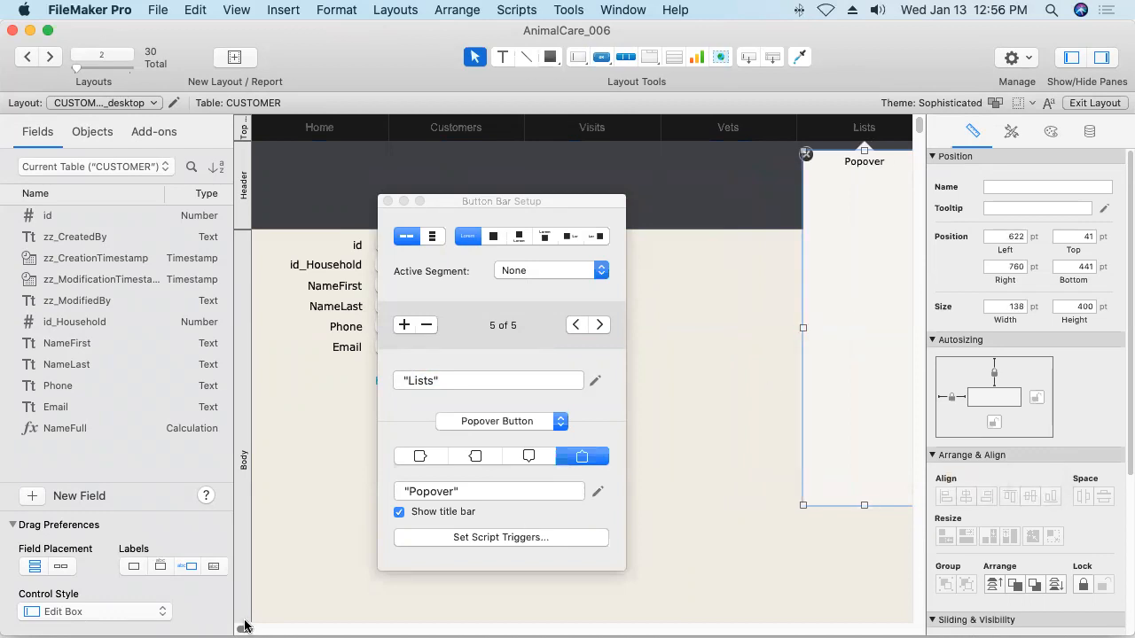
drag(244, 629, 248, 628)
drag(654, 328, 650, 325)
drag(714, 504, 701, 353)
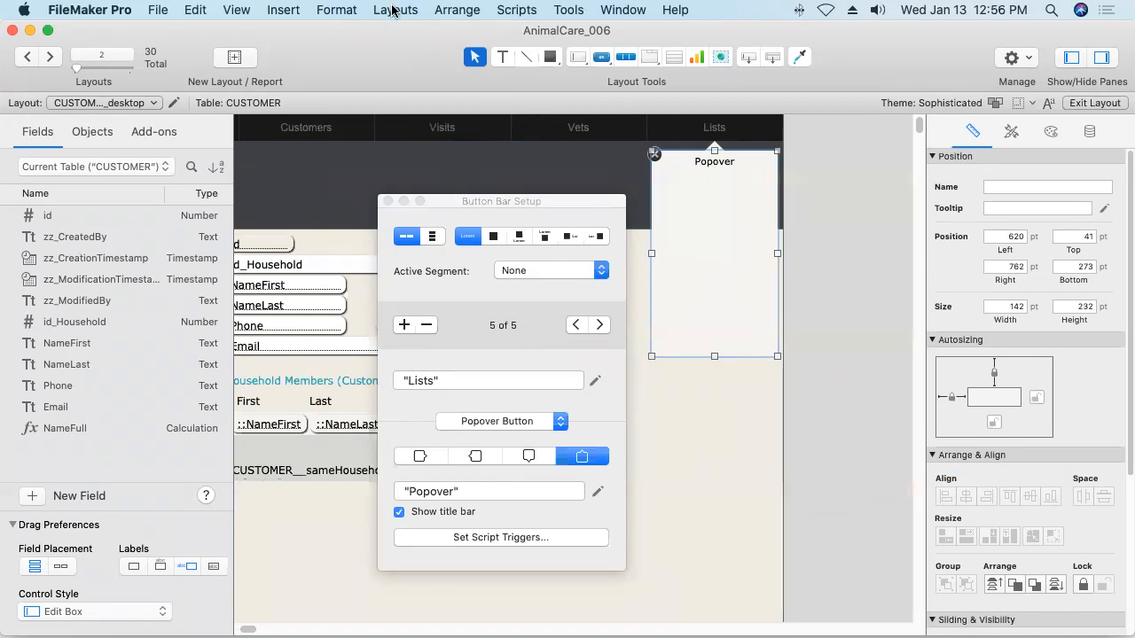
Draw a button bar about 55 by 46 pt inside the Lists popover and give it a vertical orientation.
click(393, 11)
click(454, 11)
click(625, 57)
drag(669, 179, 716, 224)
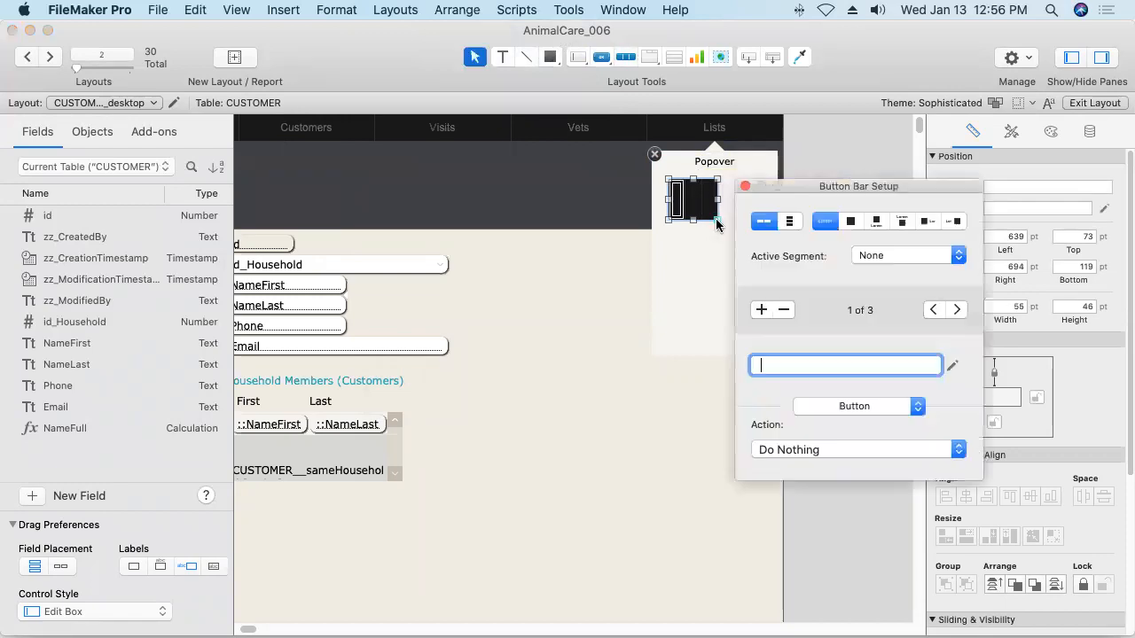
click(788, 223)
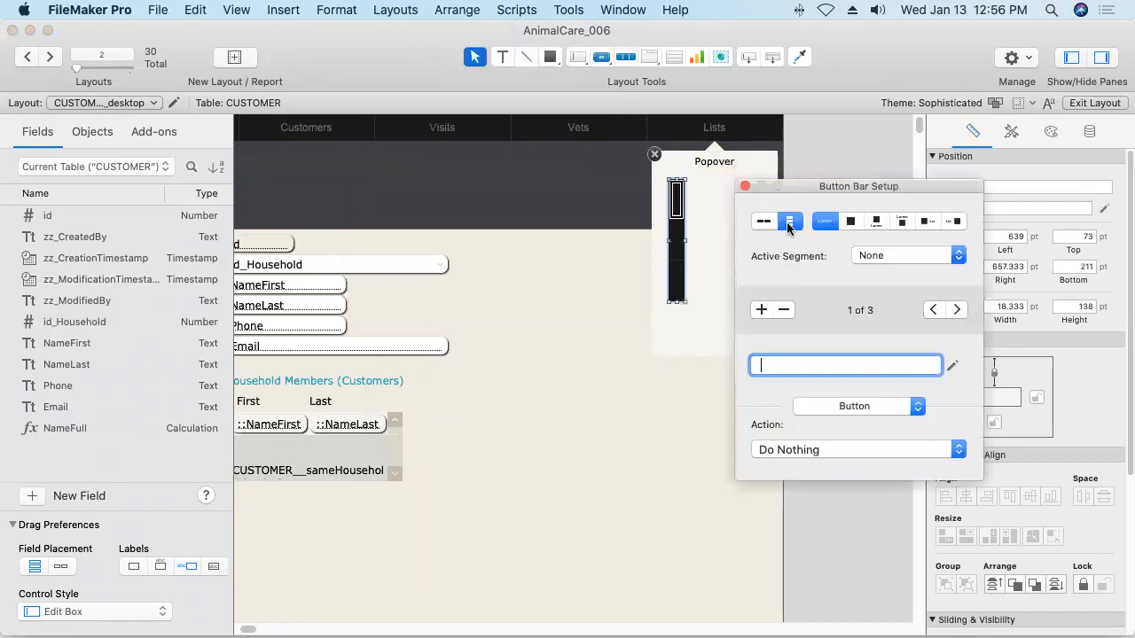
Show an icon after each label in the popover's button bar and add three segments for a total of six.
click(957, 222)
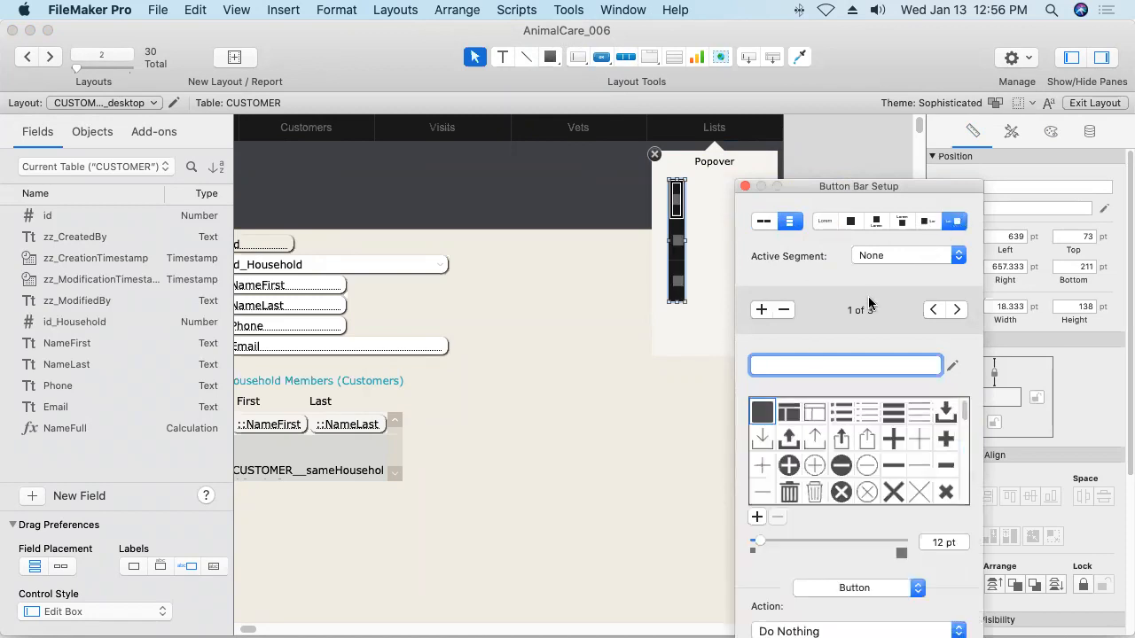
click(760, 311)
click(759, 311)
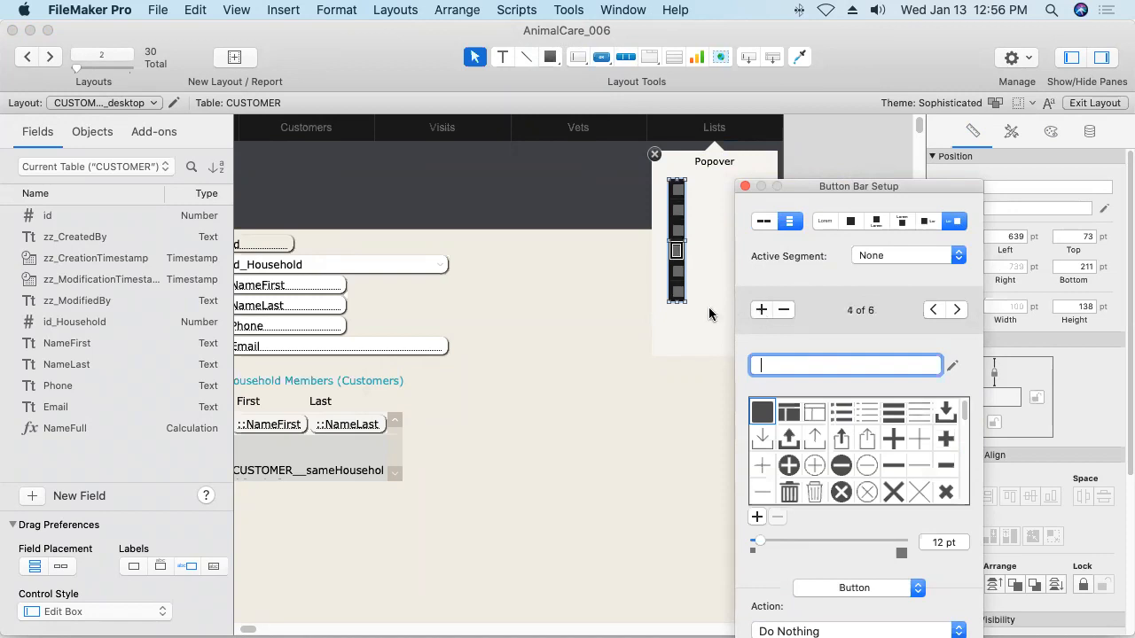
Enlarge the vertical button bar to about 203 pt high so it fills the popover below its title.
drag(684, 306, 738, 321)
drag(854, 181, 949, 125)
drag(737, 178, 771, 168)
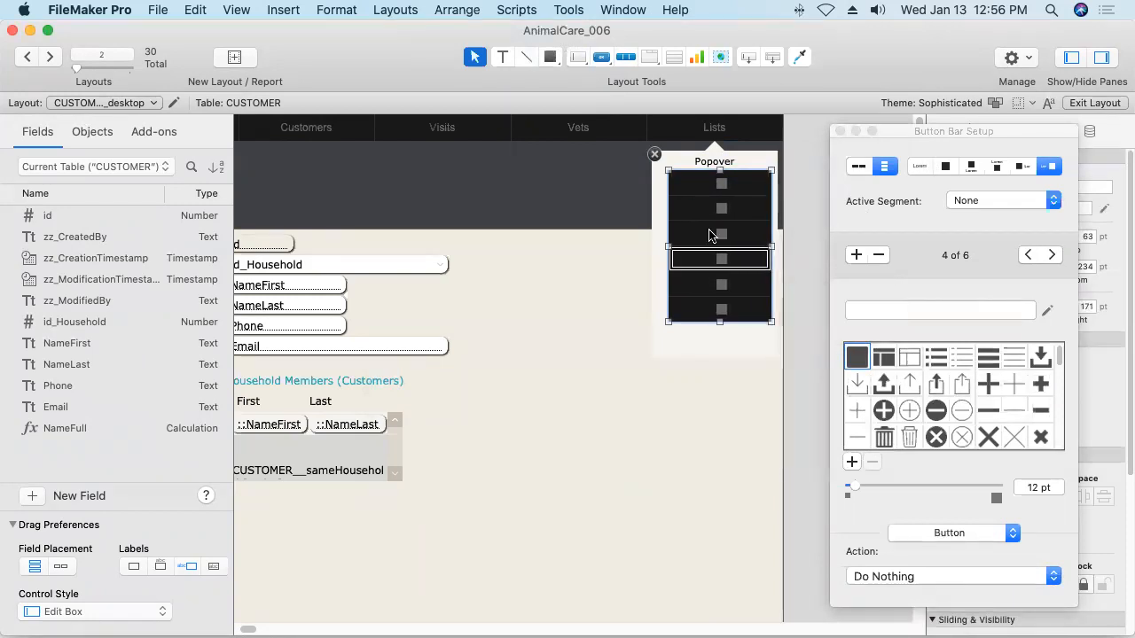
drag(669, 321, 660, 348)
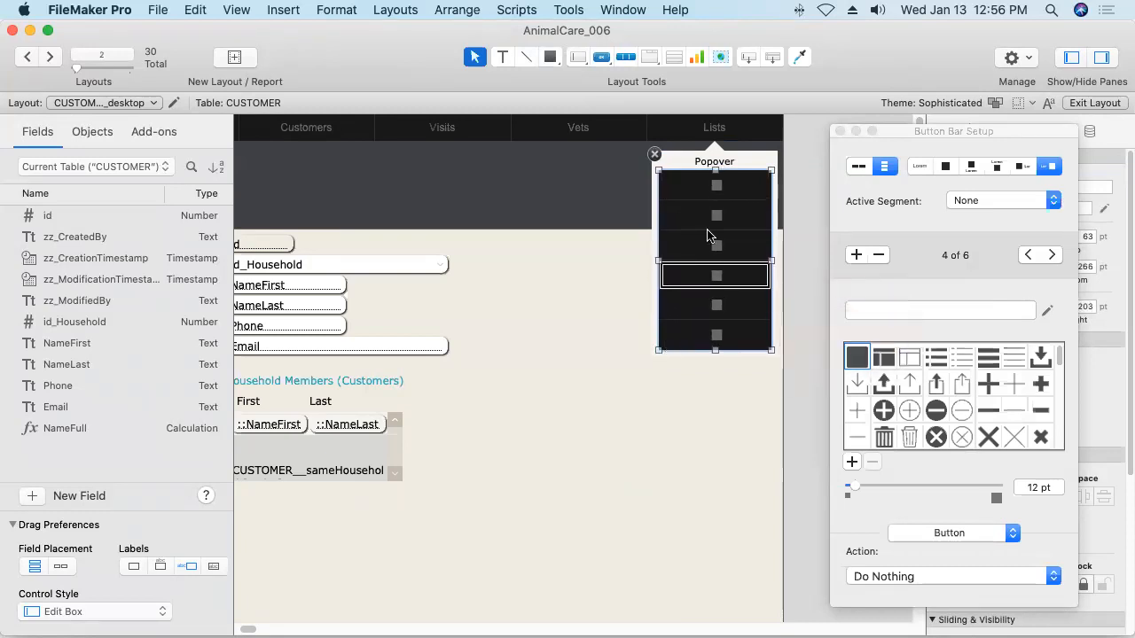
Label the first five segments of the popover's vertical button bar Services, Materials, Vendors, Genus and Rooms.
click(715, 186)
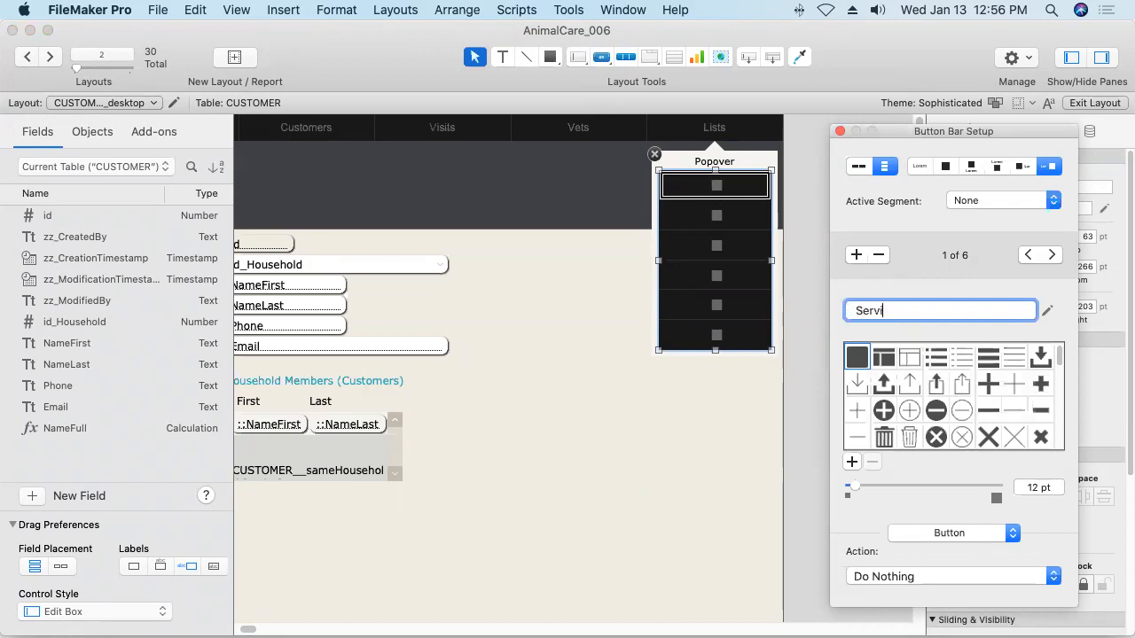
click(1051, 255)
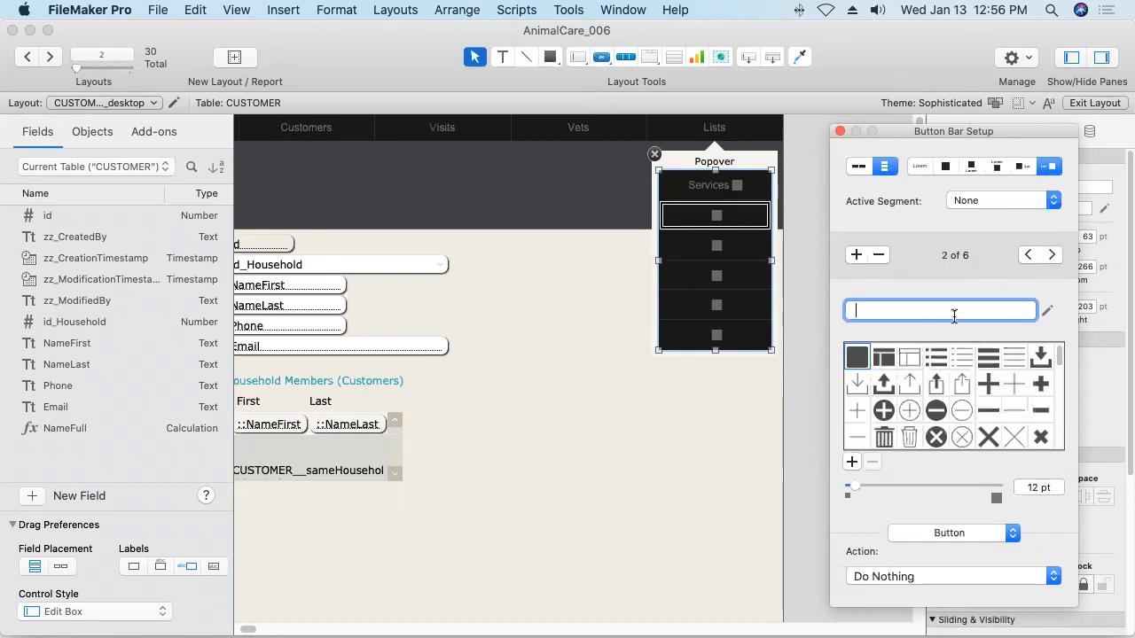
text(Materials)
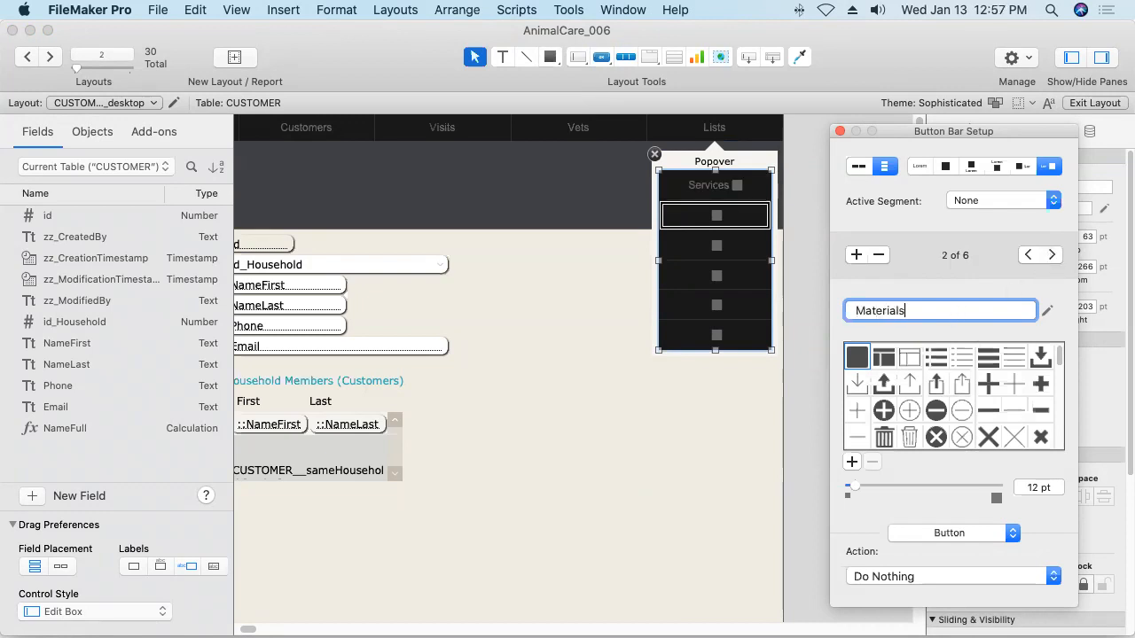
click(1052, 255)
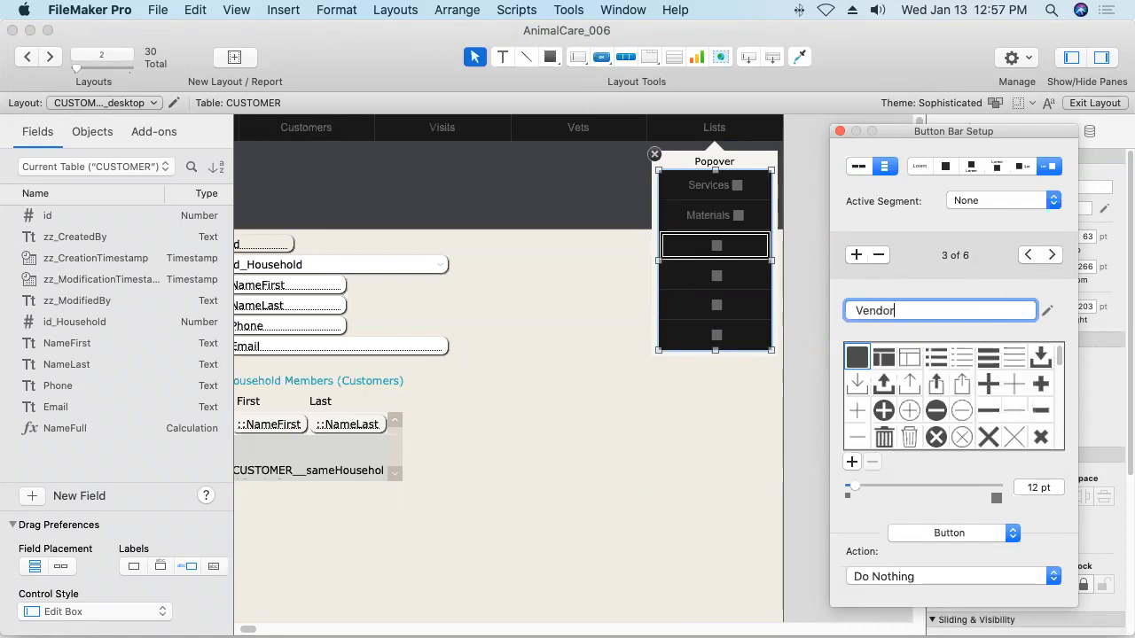
click(1050, 255)
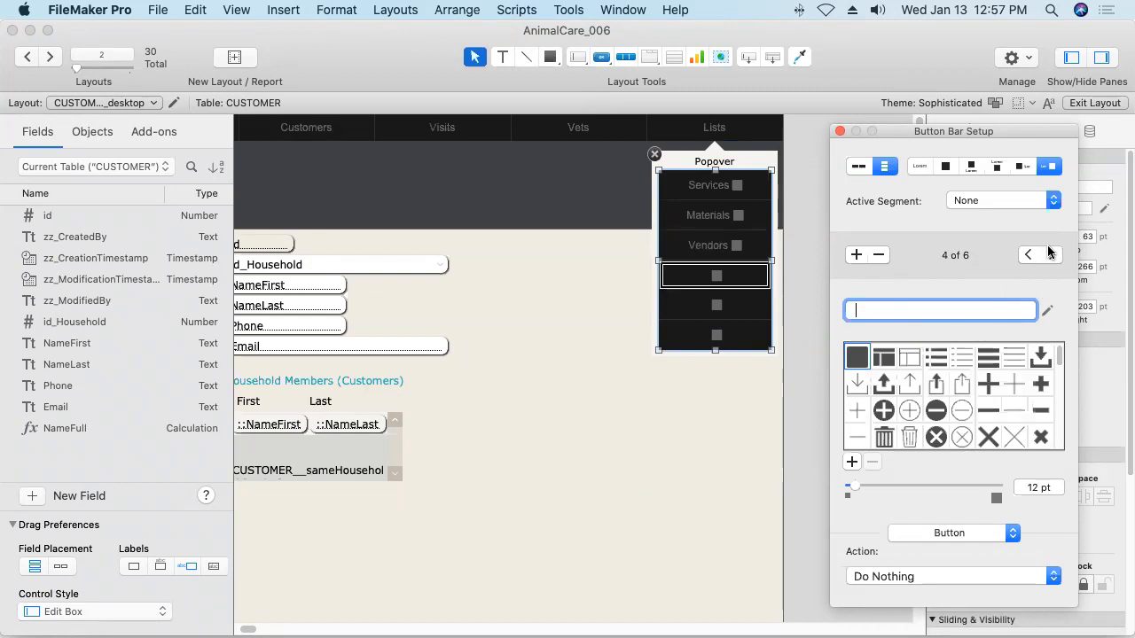
text(Genus)
click(1053, 256)
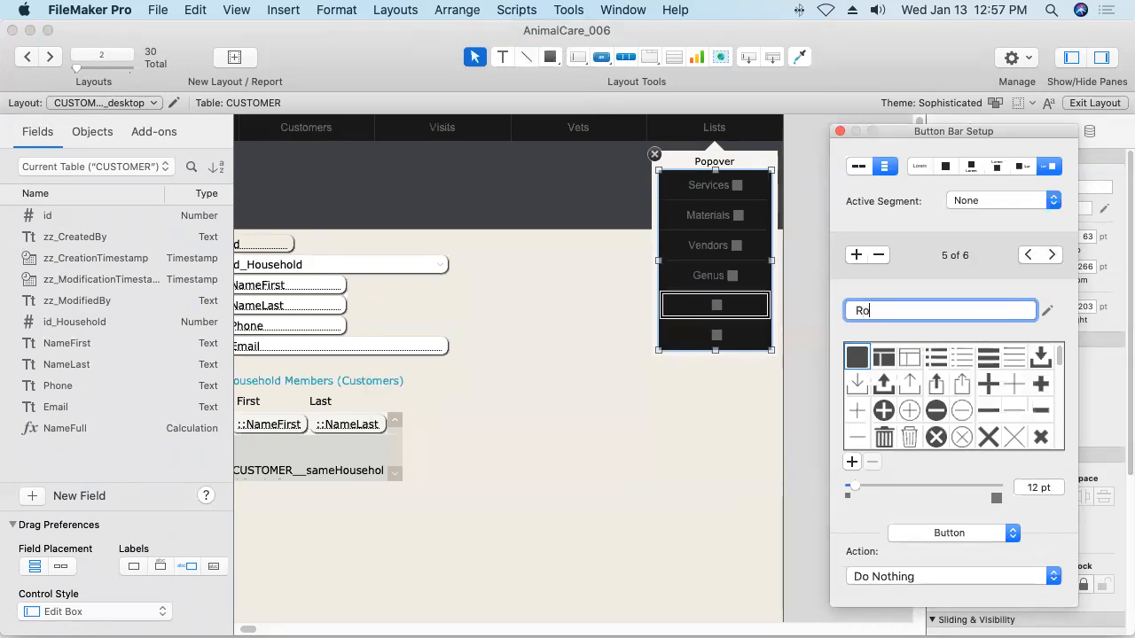
text(Rooms)
Assign the bold right-pointing chevron icon to all six segments of the popover's button bar.
click(1052, 255)
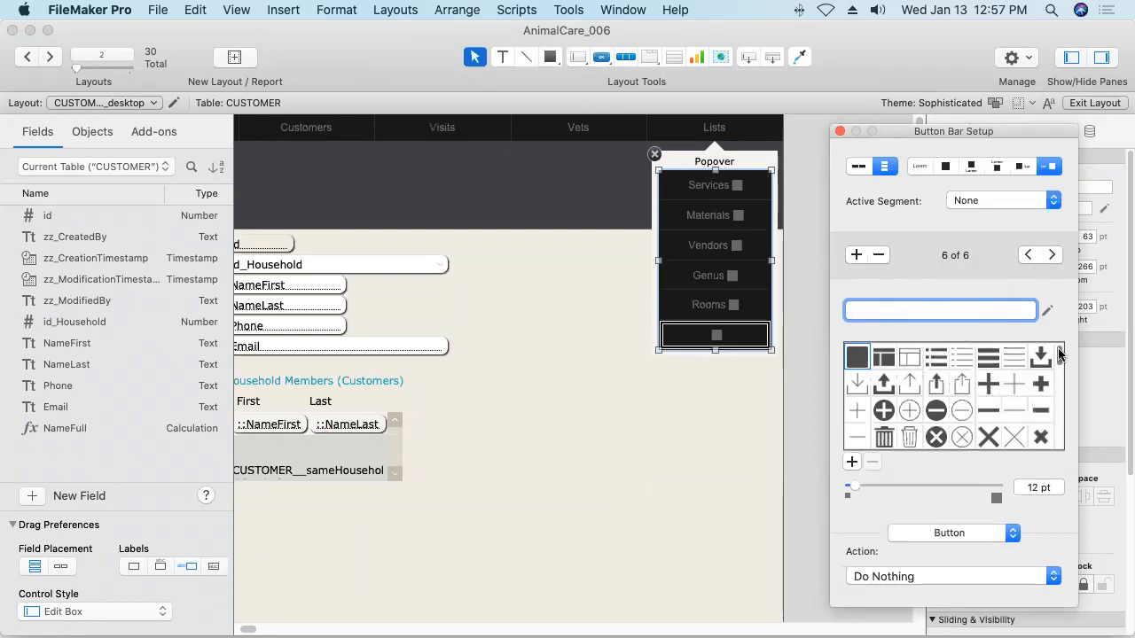
scroll(1060, 355, down, 3)
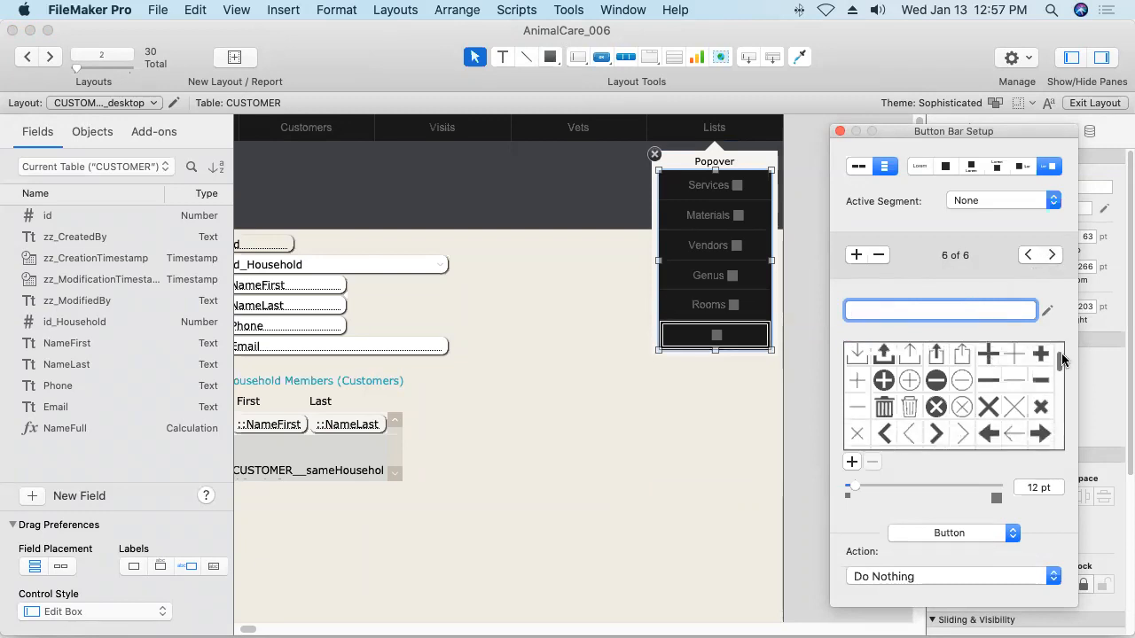
click(1052, 255)
scroll(1064, 395, down, 3)
click(936, 366)
click(1052, 255)
scroll(1062, 379, down, 3)
click(940, 372)
click(1051, 255)
scroll(1061, 372, down, 3)
click(953, 364)
click(1051, 255)
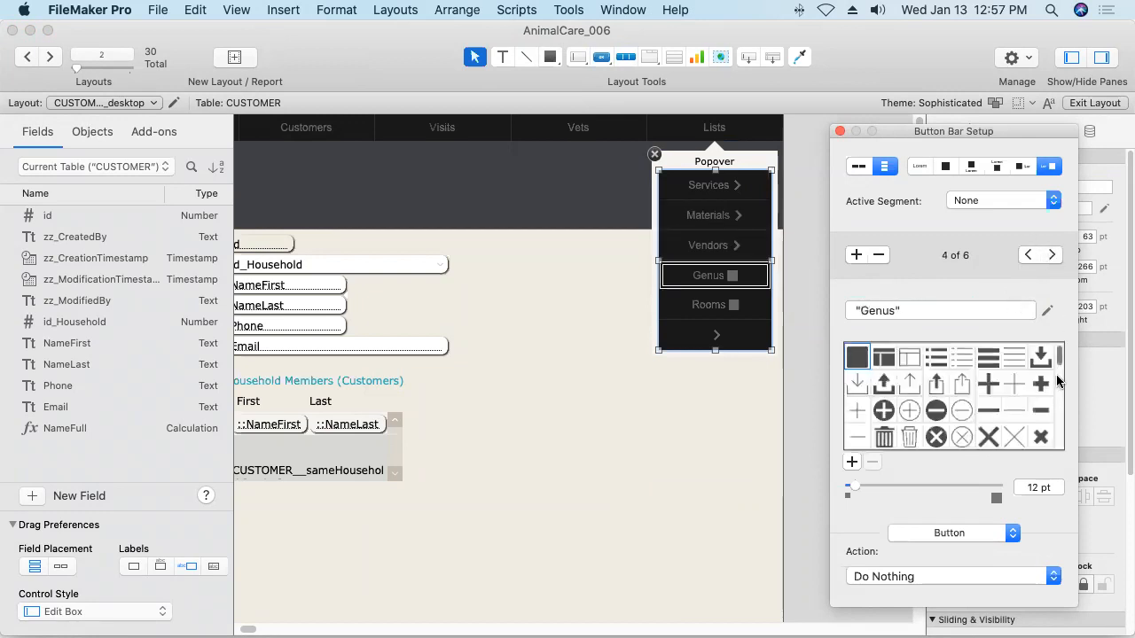
scroll(1061, 377, down, 3)
click(937, 366)
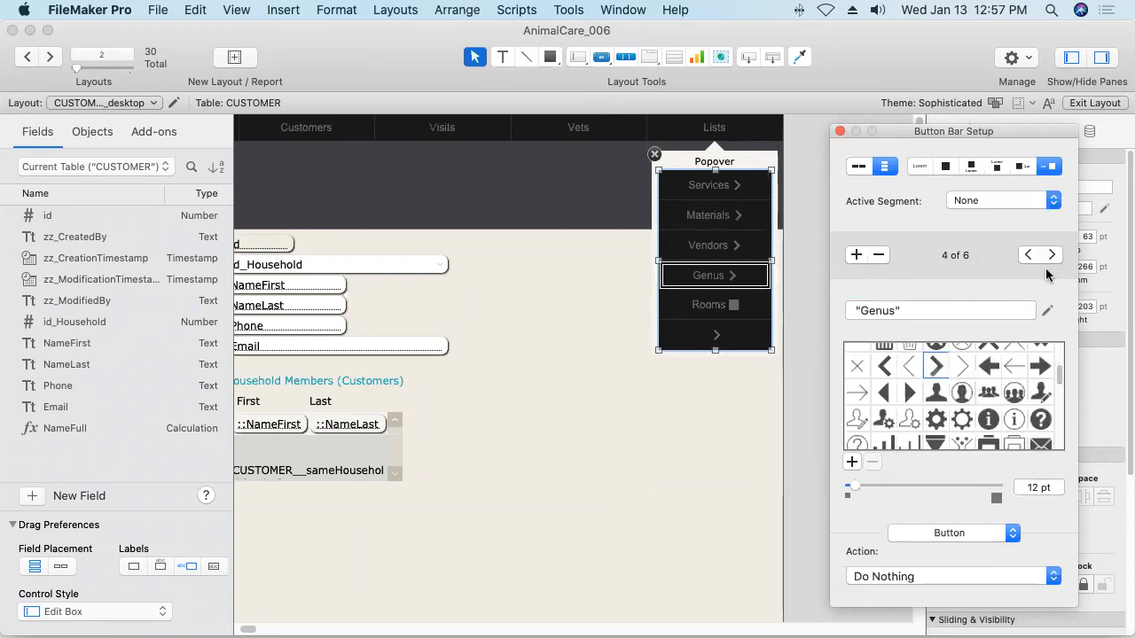
click(1051, 255)
scroll(1057, 373, down, 3)
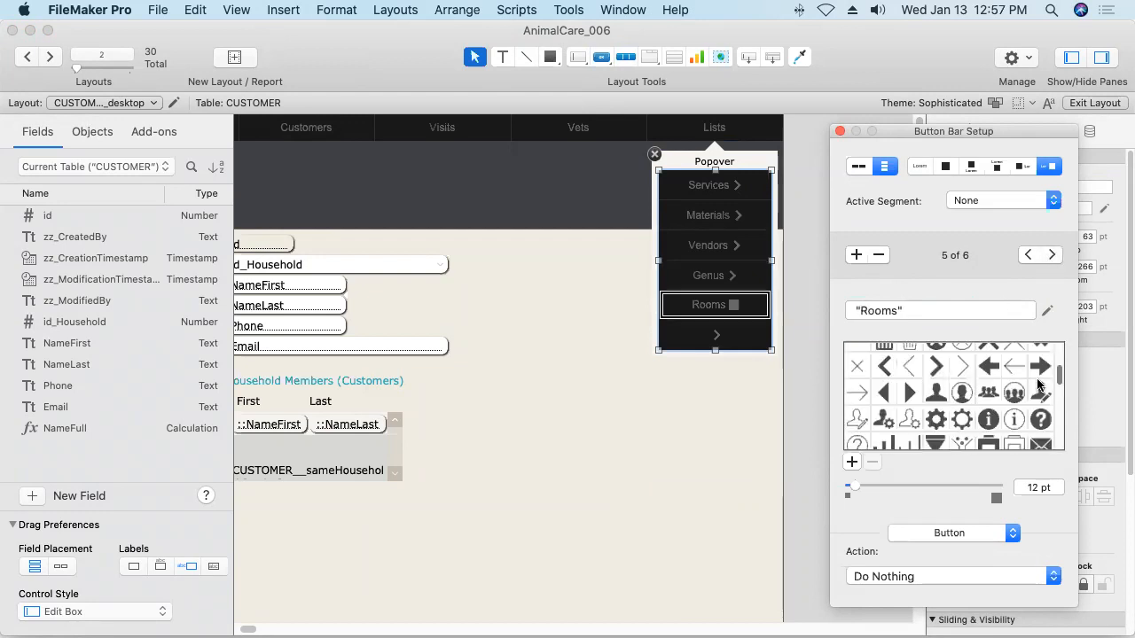
click(937, 366)
Show an icon before each label in the top navigation button bar.
double_click(577, 133)
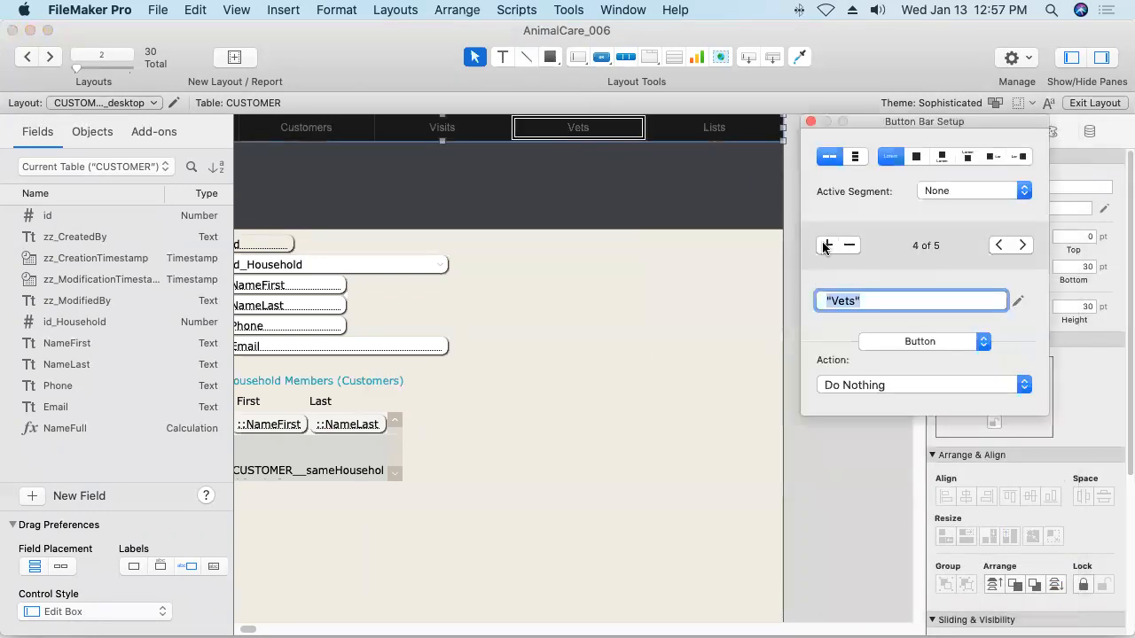
click(992, 158)
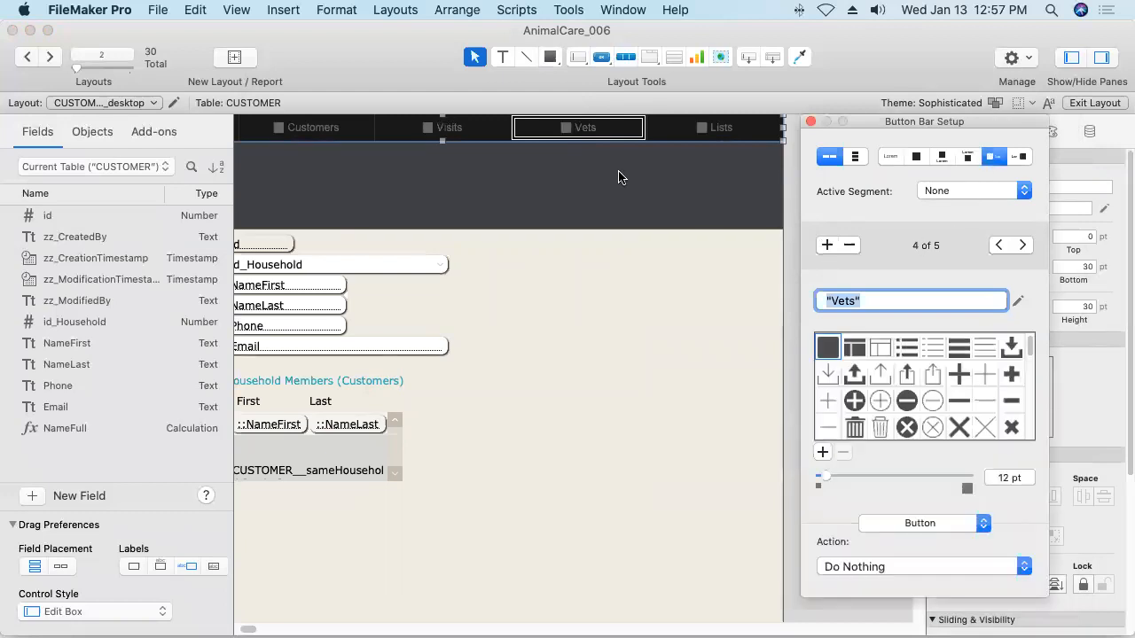
click(235, 630)
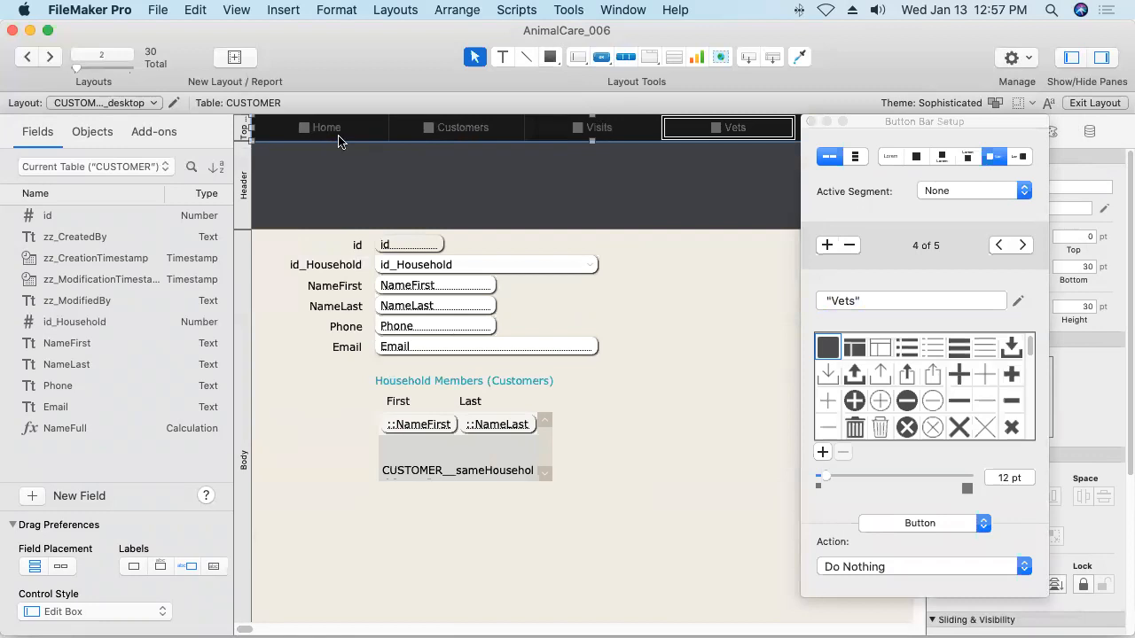
click(808, 125)
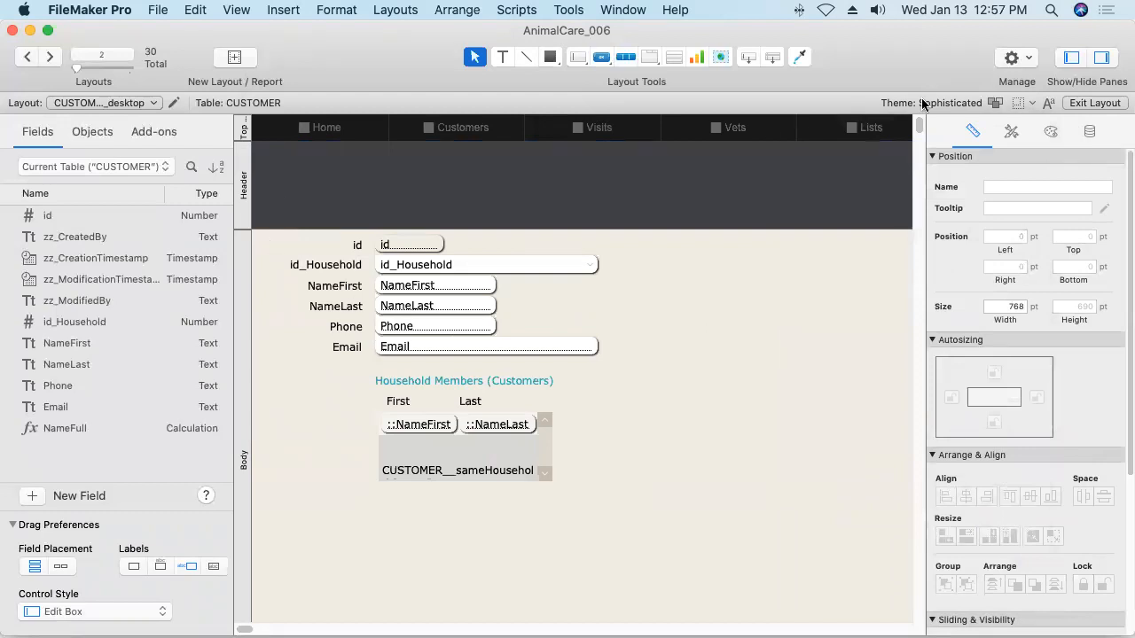
Hide the Fields pane and extend the window's left edge to show the full layout width.
click(1071, 57)
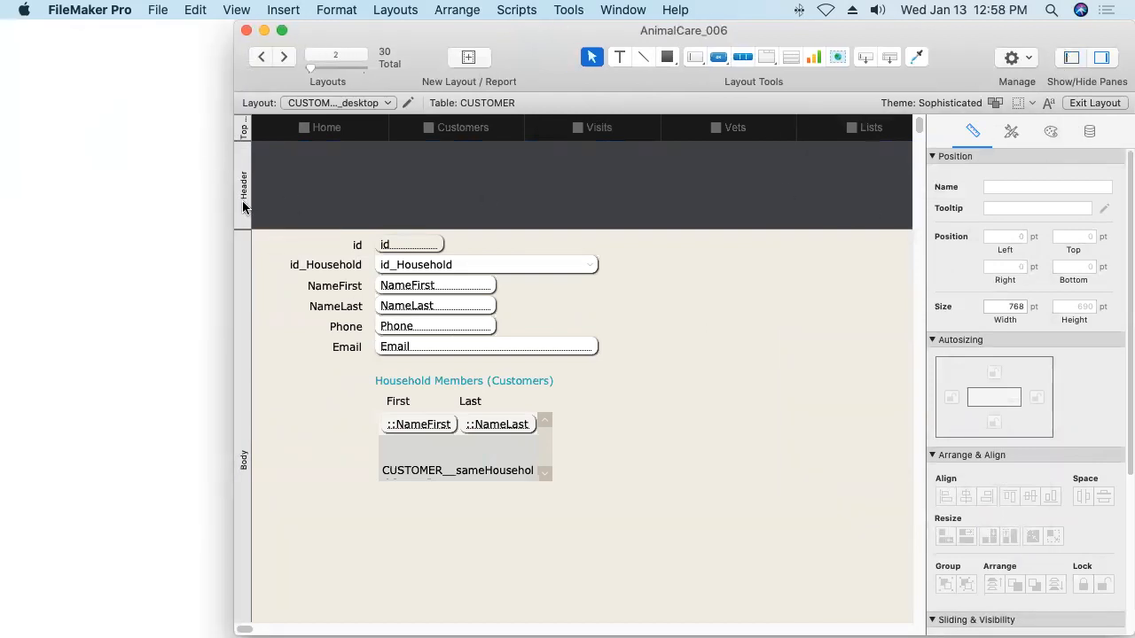
drag(236, 206, 18, 192)
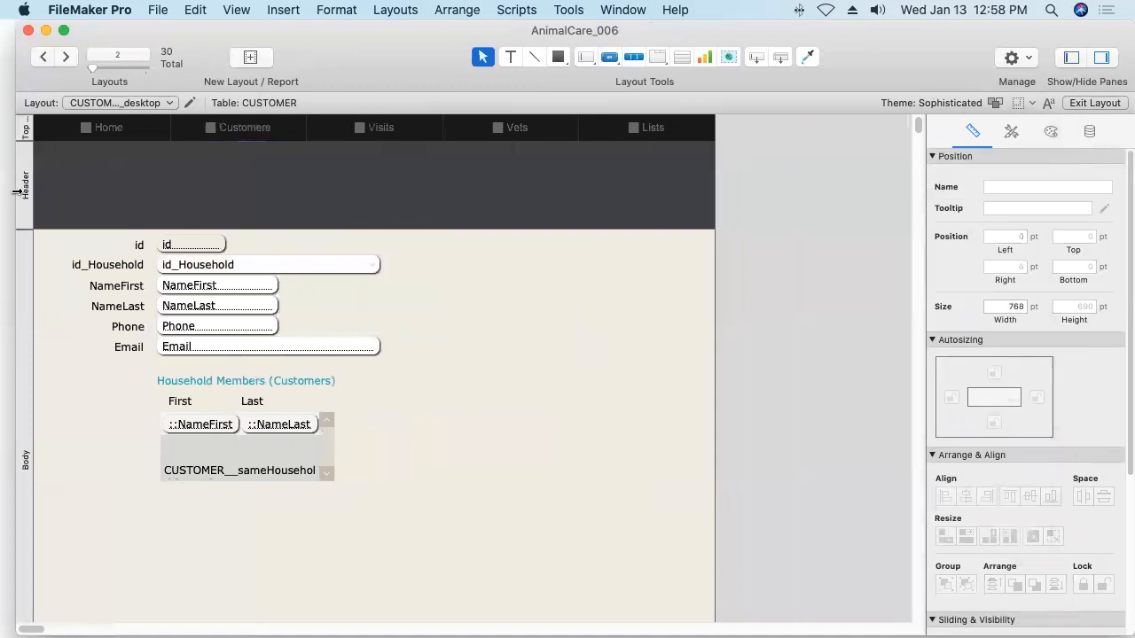
Try the Body Button Bar style on the top navigation bar and switch back to Default.
click(282, 132)
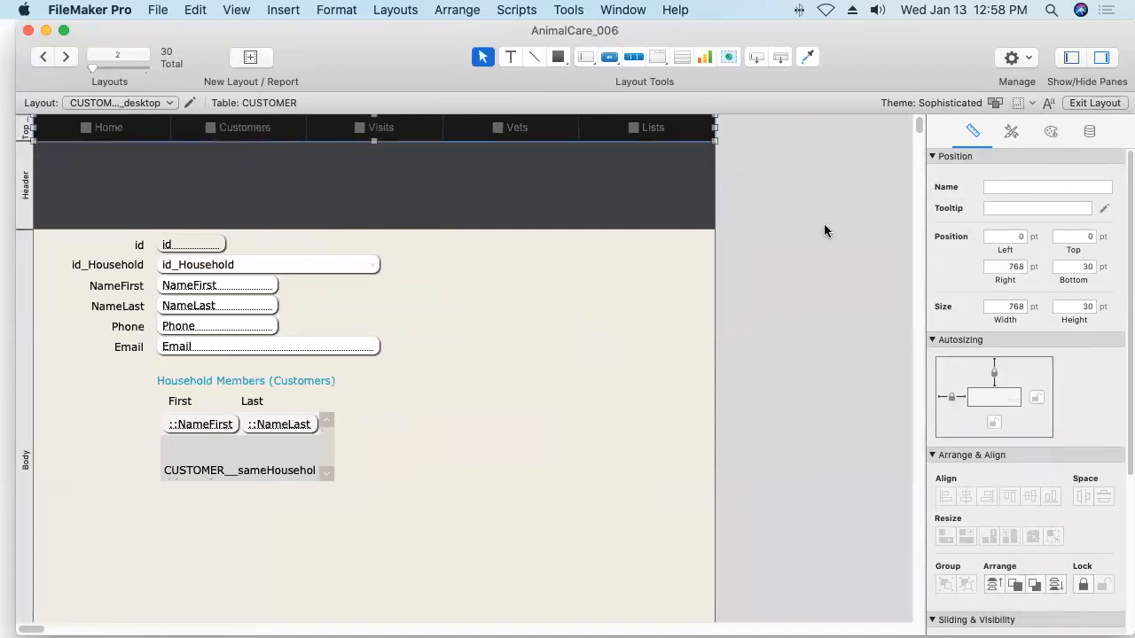
click(1010, 133)
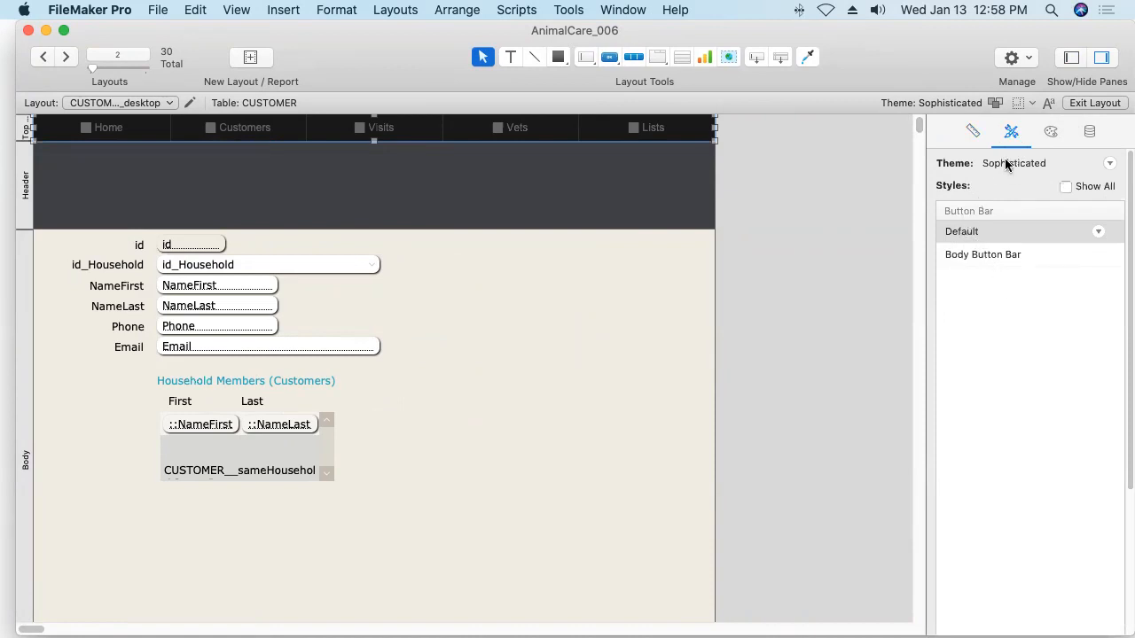
click(978, 253)
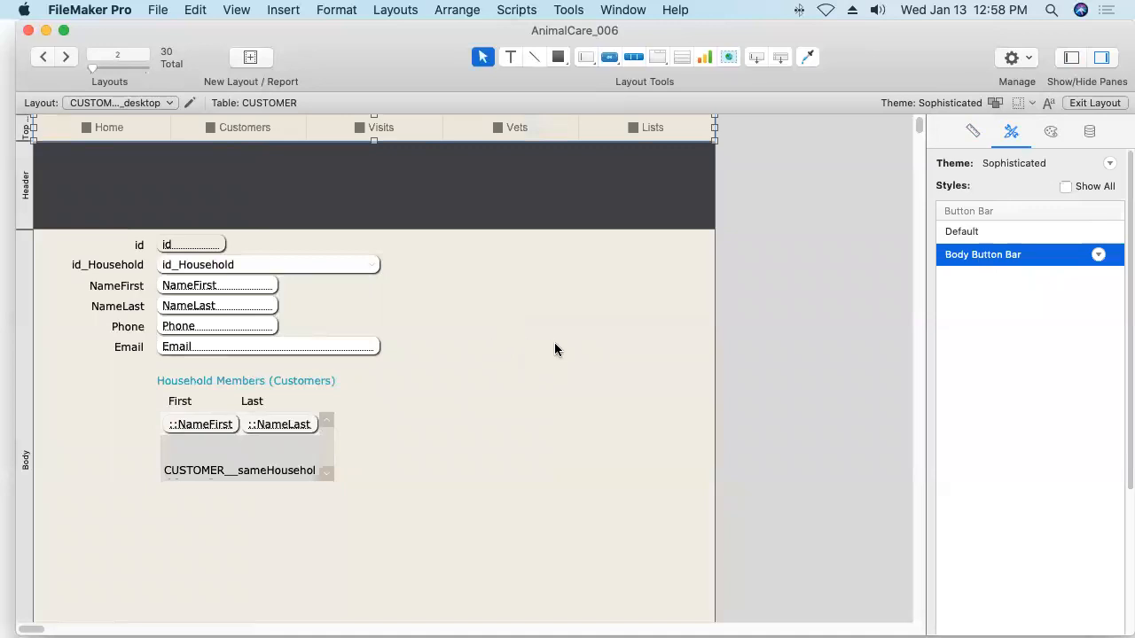
click(967, 233)
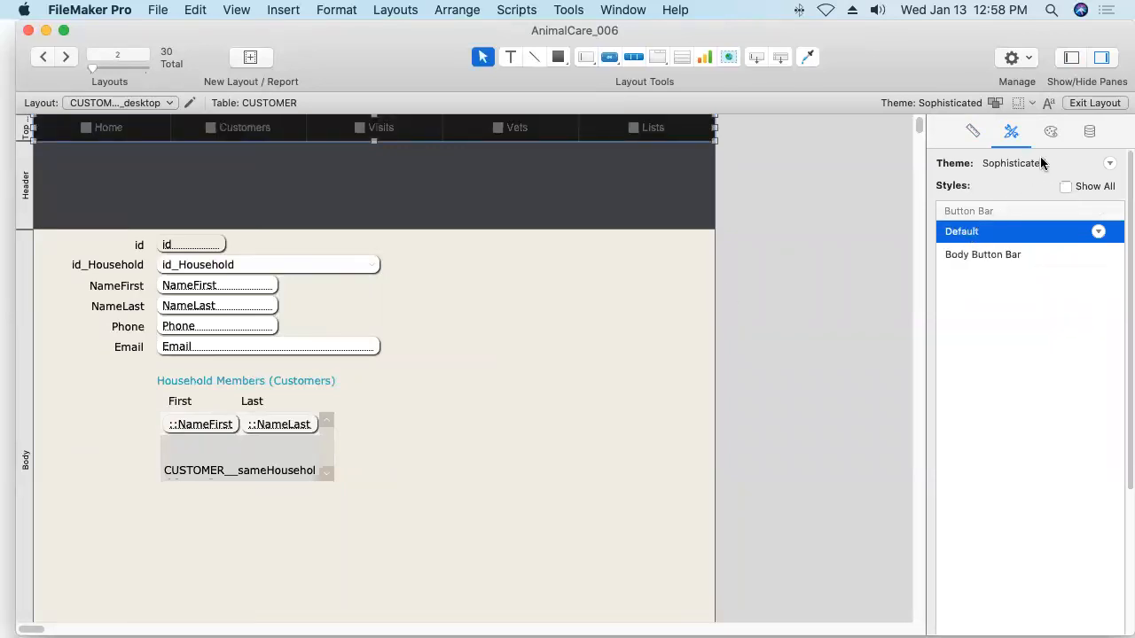
Give the top navigation bar a solid 2 pt white line along its bottom edge only.
click(1051, 132)
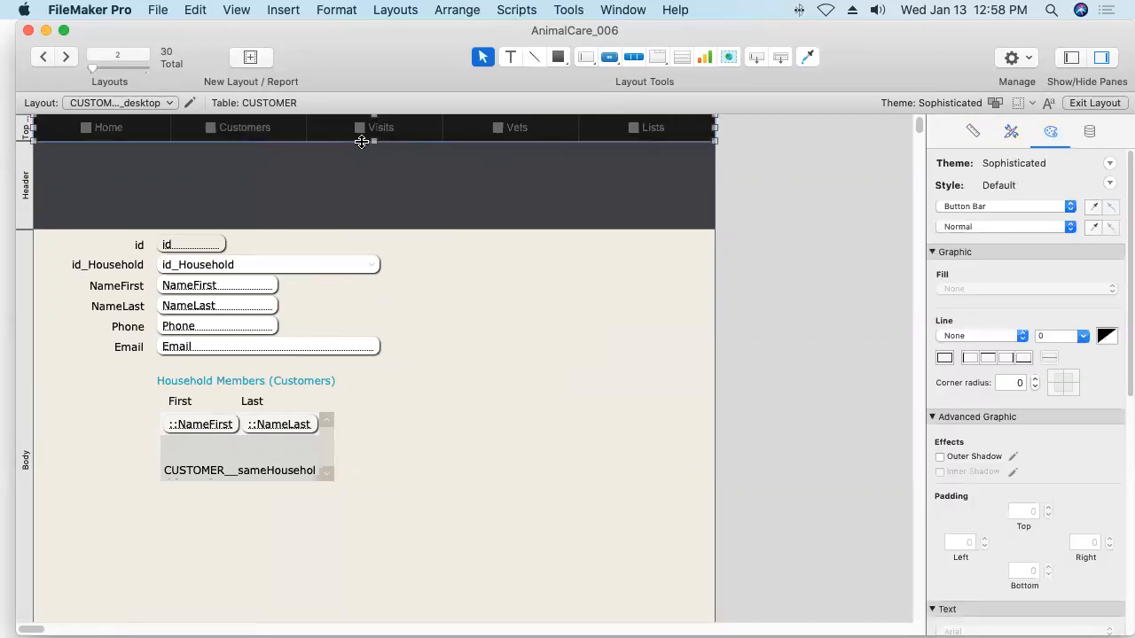
click(1022, 359)
click(1084, 336)
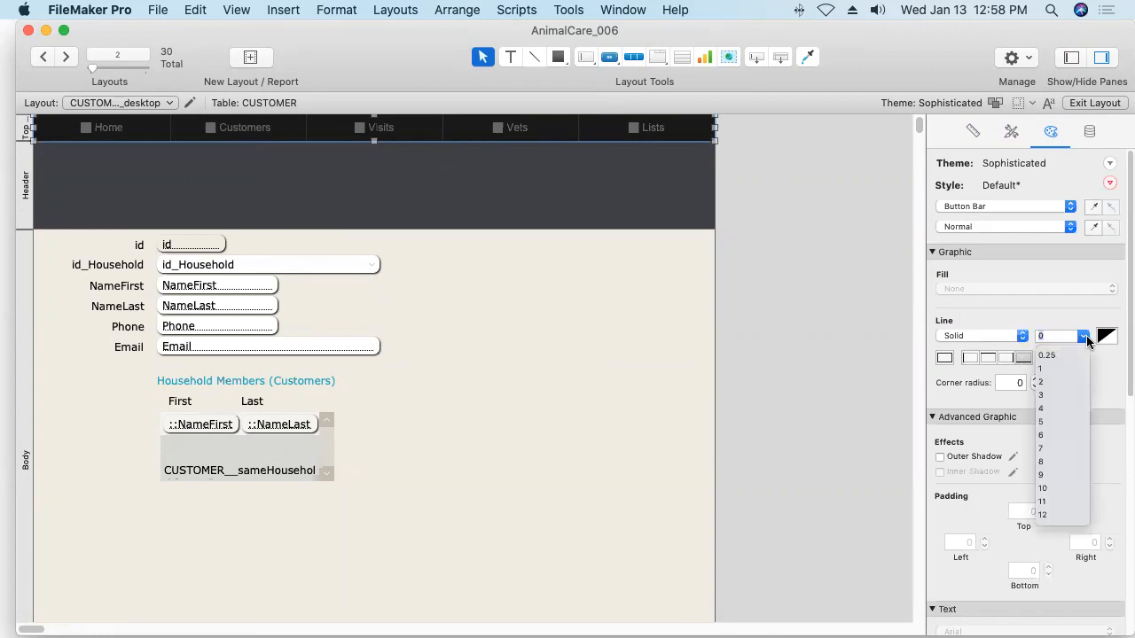
click(1046, 383)
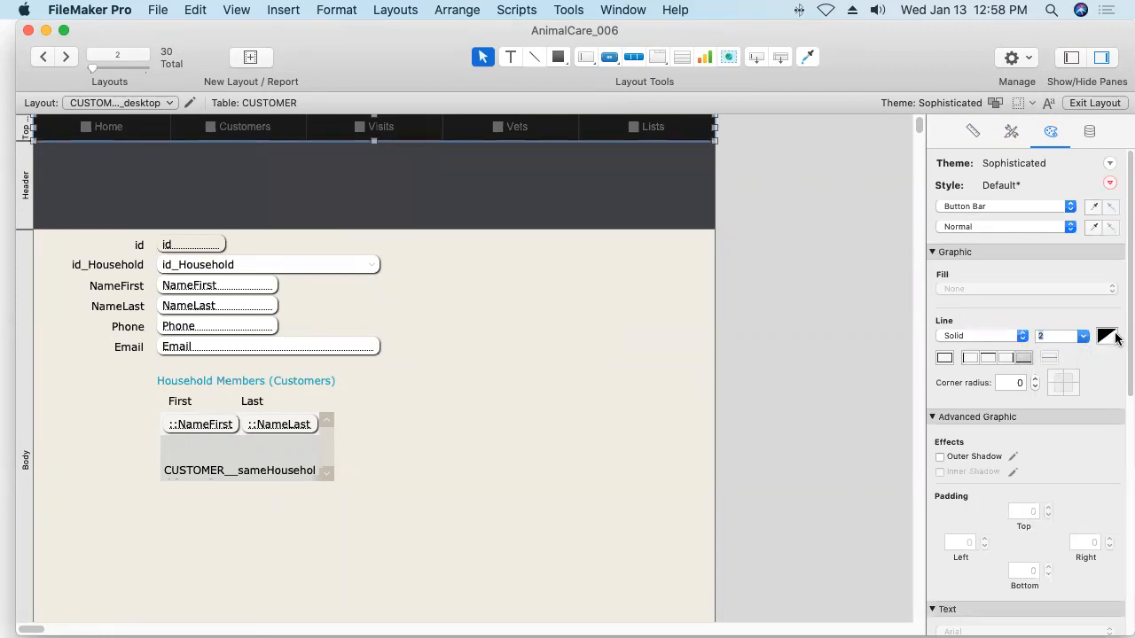
click(1107, 338)
click(1100, 395)
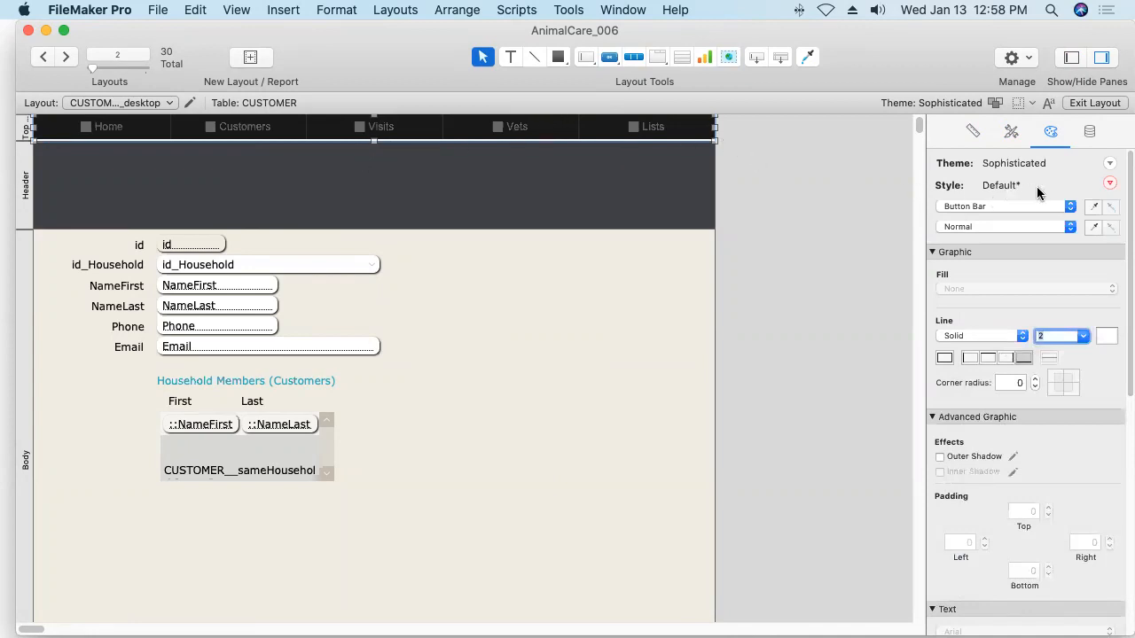
Save the navigation bar's formatting as a new style named "Btn Bar: Nav Bar".
click(1110, 184)
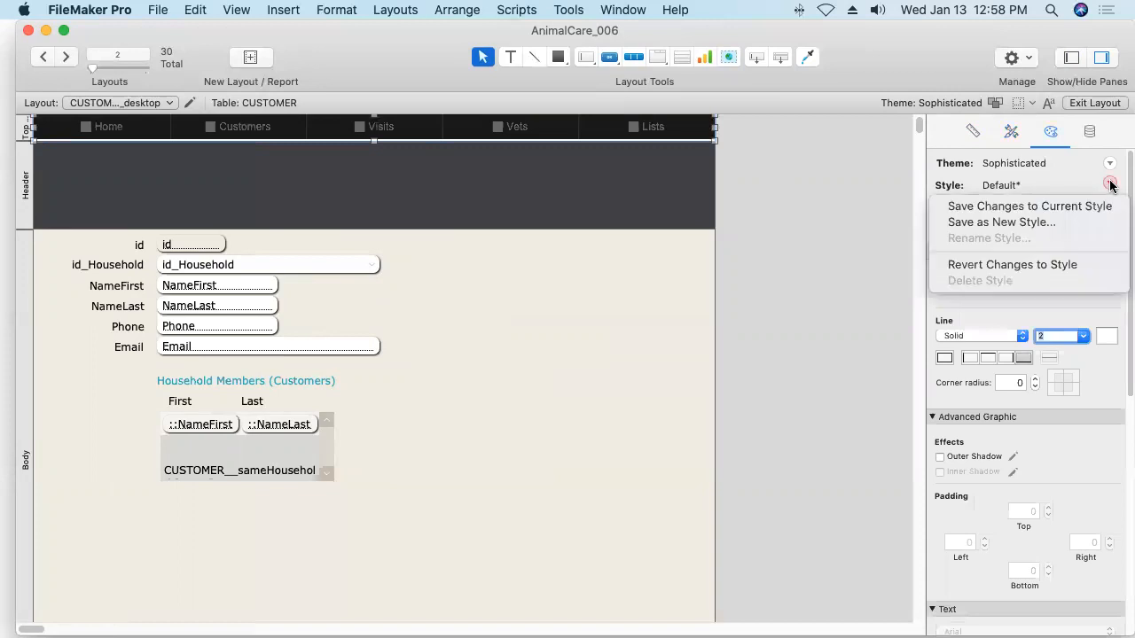
click(1017, 223)
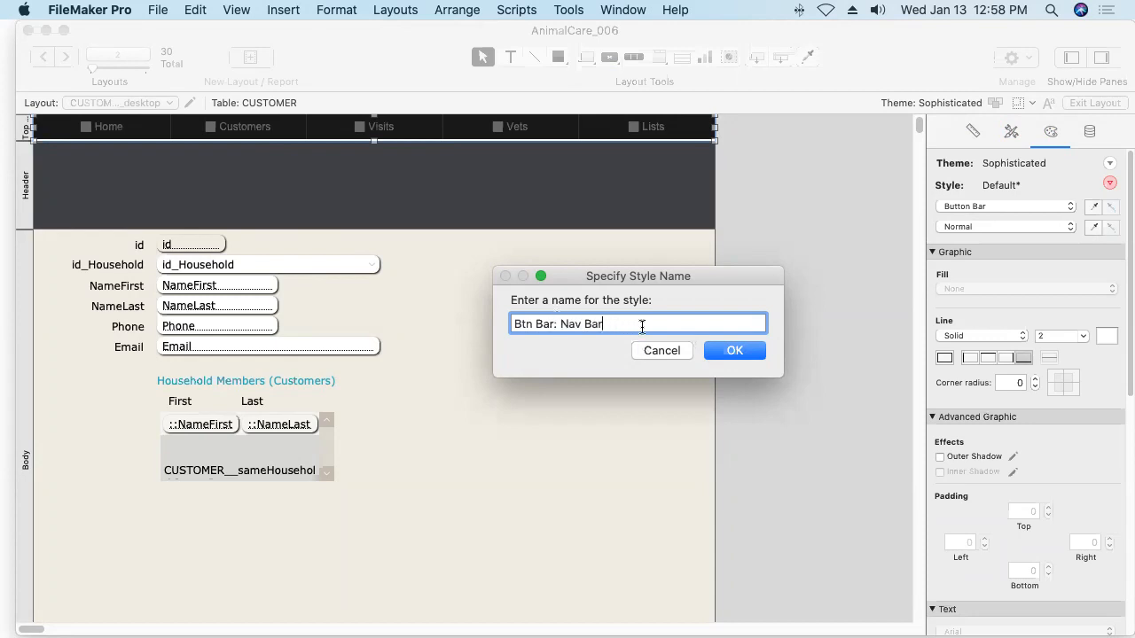
click(728, 353)
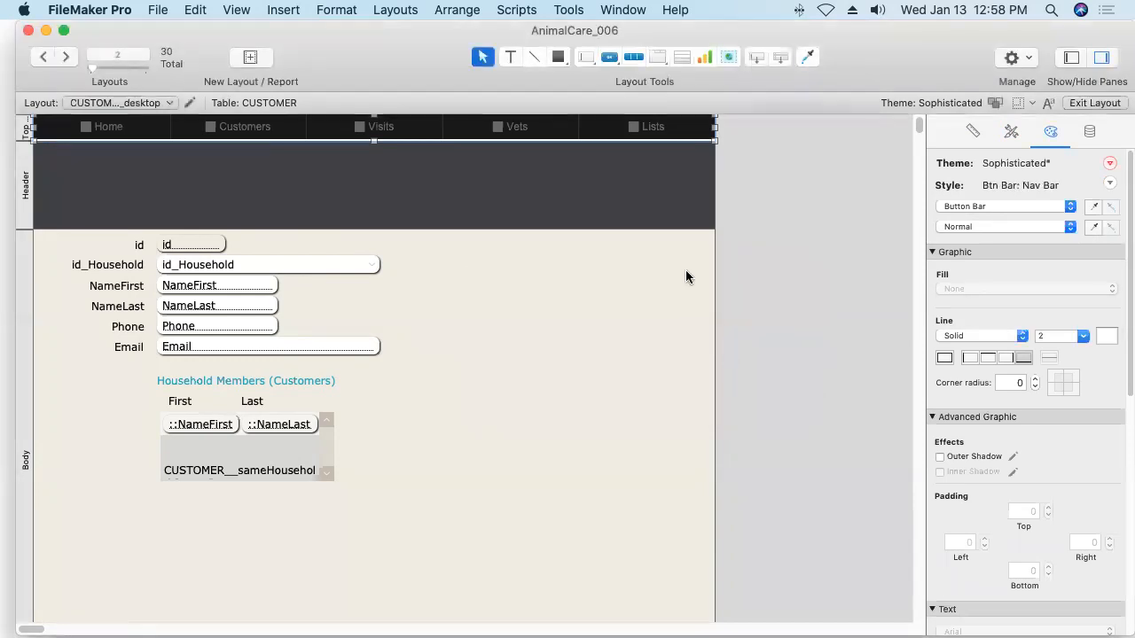
Open the Lists popover and select the vertical button bar inside it.
click(653, 130)
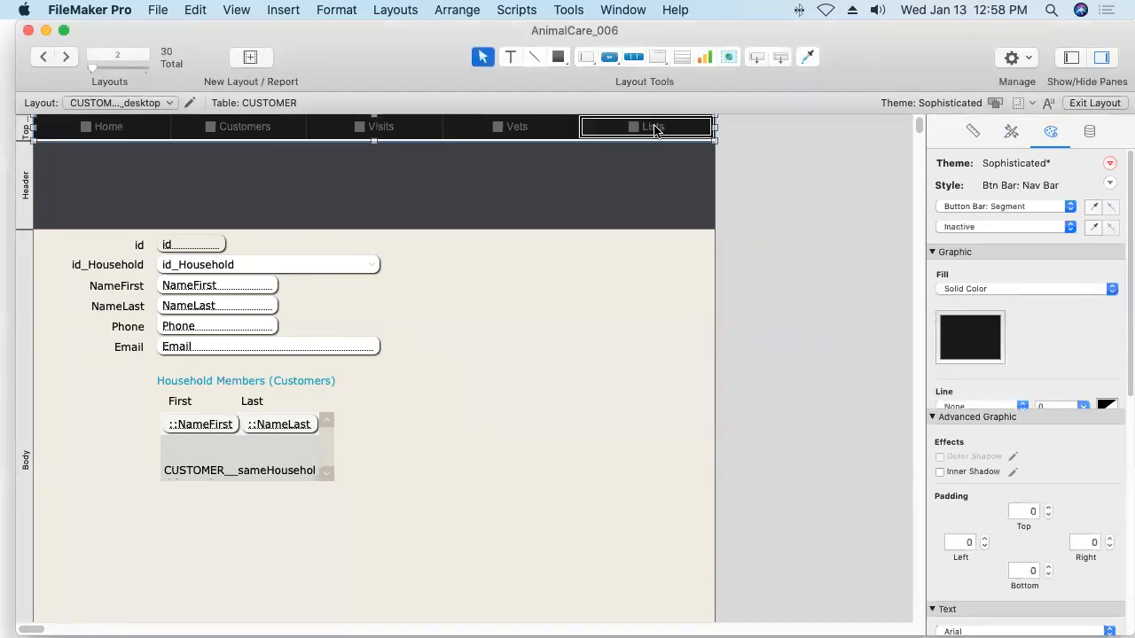
double_click(653, 131)
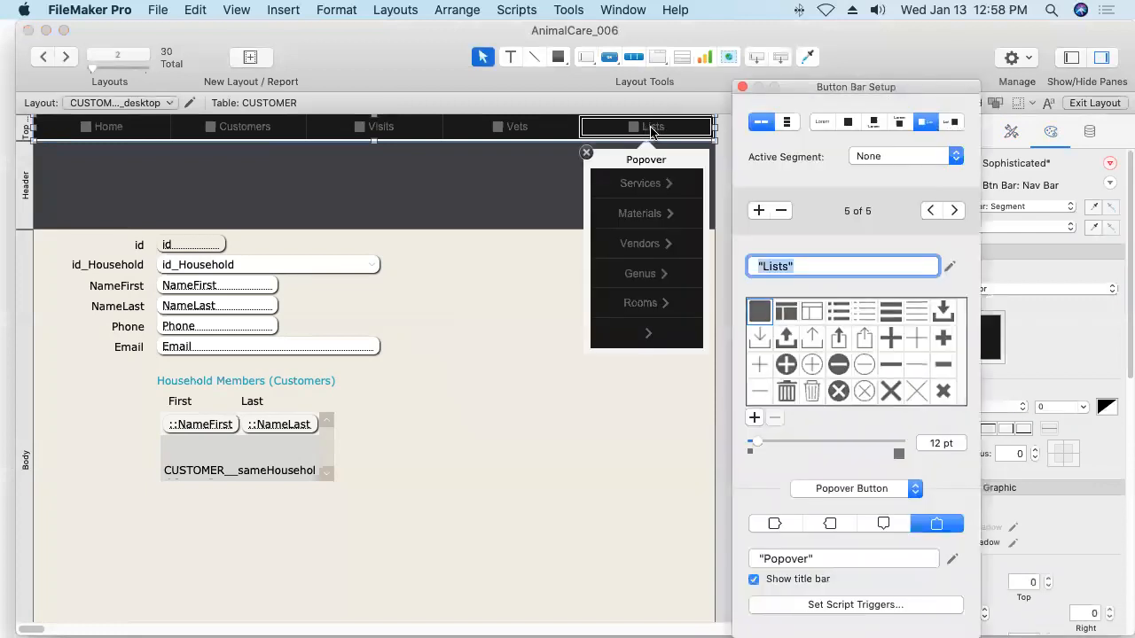
click(640, 217)
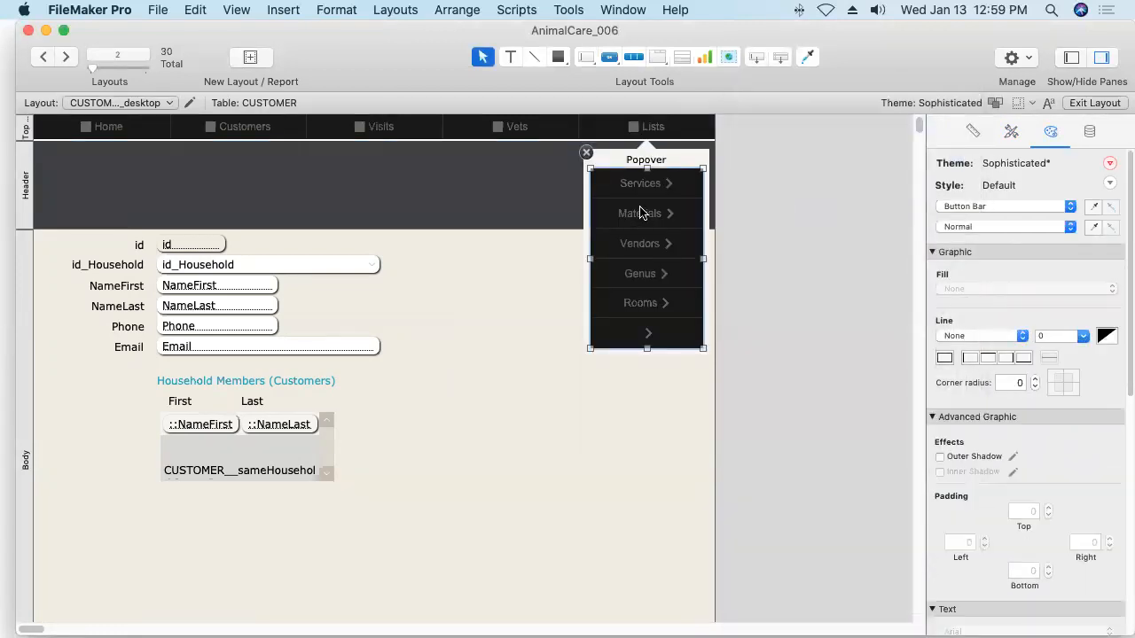
Try the "Btn Bar: Nav Bar" style on the popover's vertical button bar and switch back to Default.
click(1011, 133)
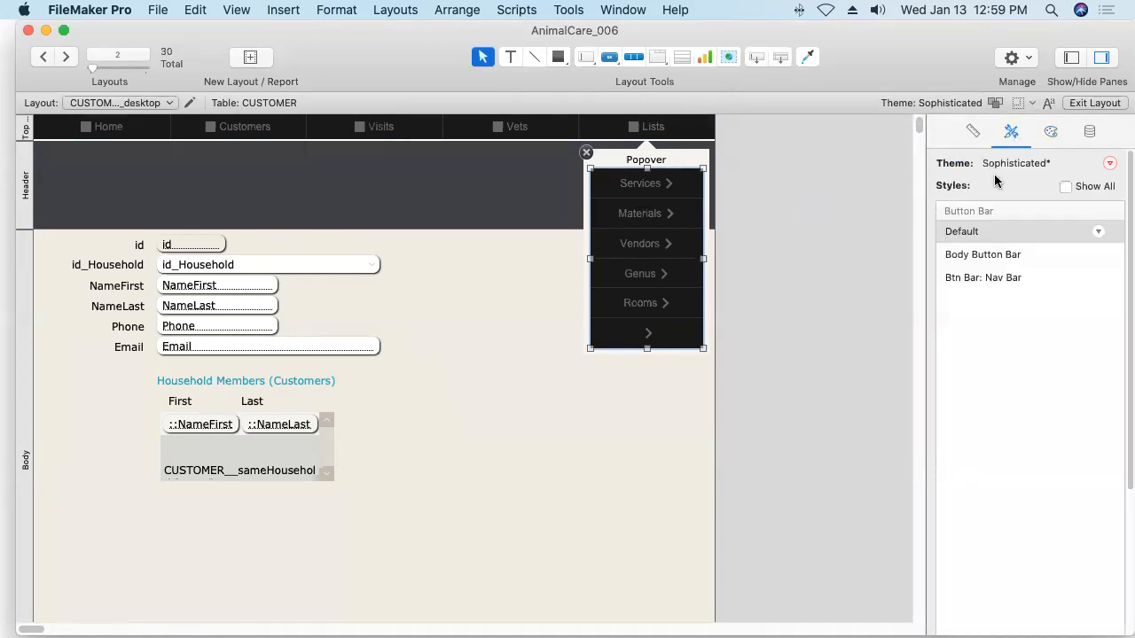
click(1005, 276)
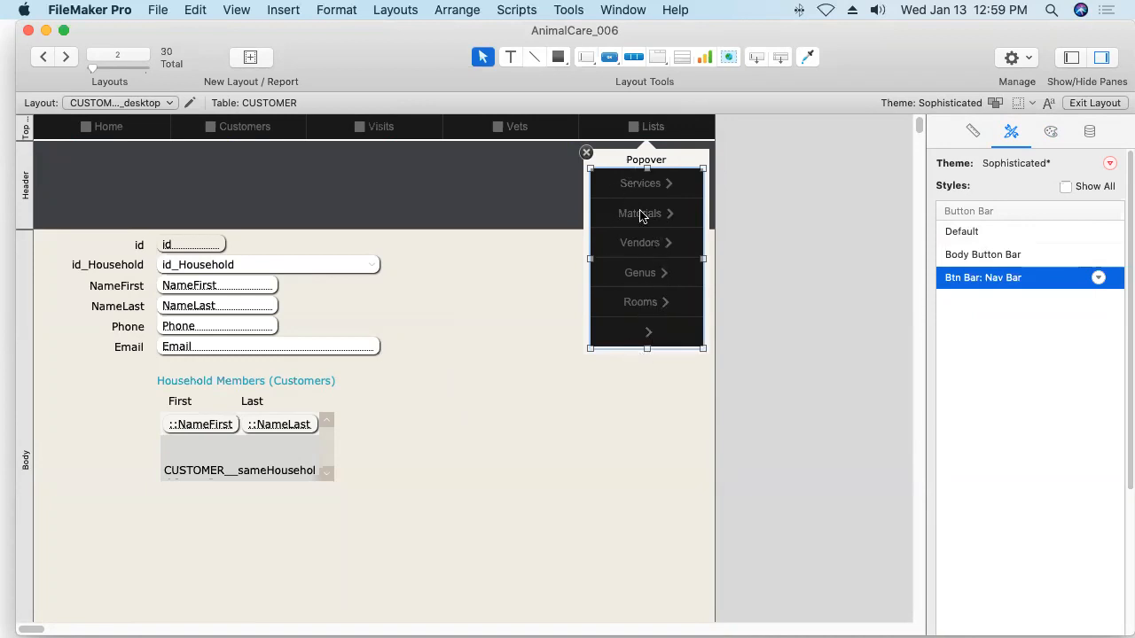
click(969, 234)
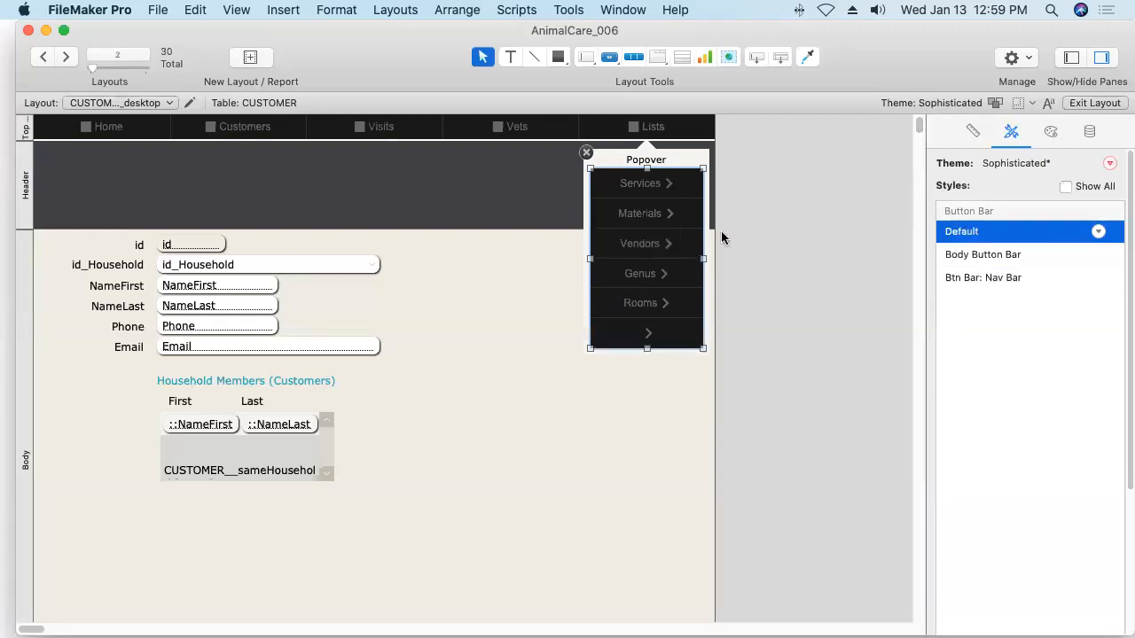
Examine the appearance settings of the popover's vertical button bar and its Services segment.
click(1052, 133)
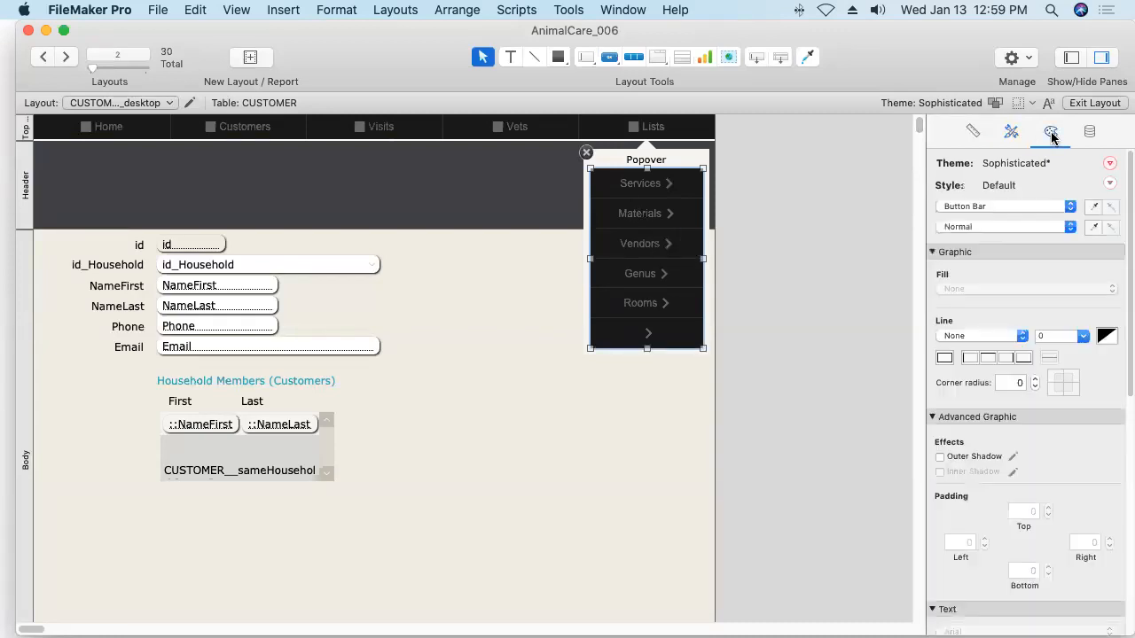
mouse_move(1123, 278)
mouse_down()
mouse_move(1124, 405)
mouse_move(1126, 266)
mouse_up()
click(655, 186)
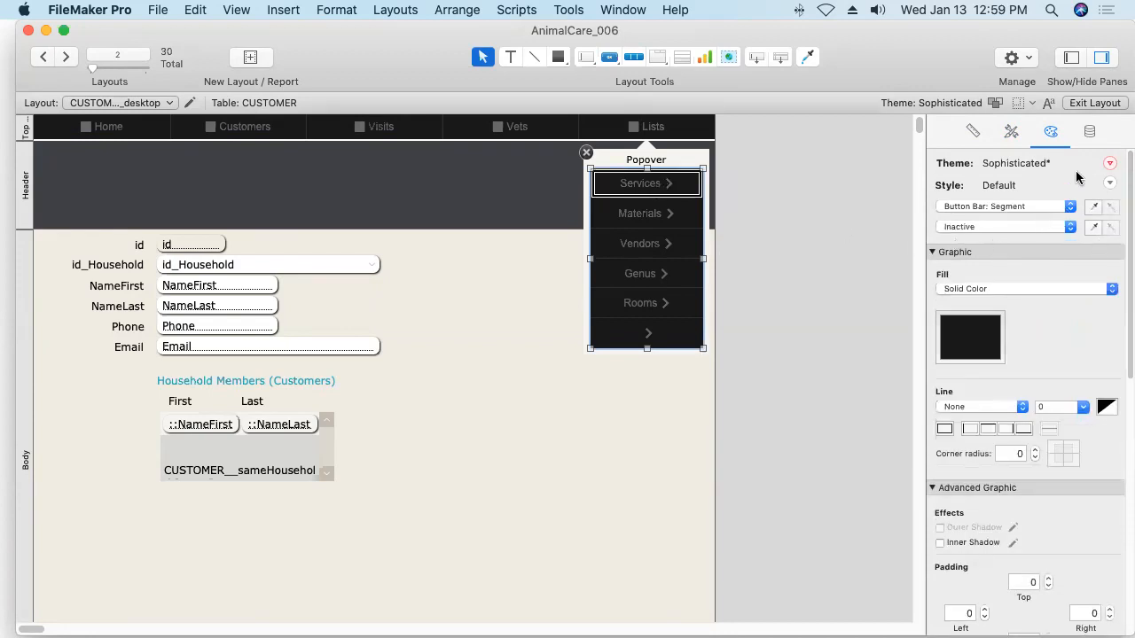
click(715, 207)
click(669, 211)
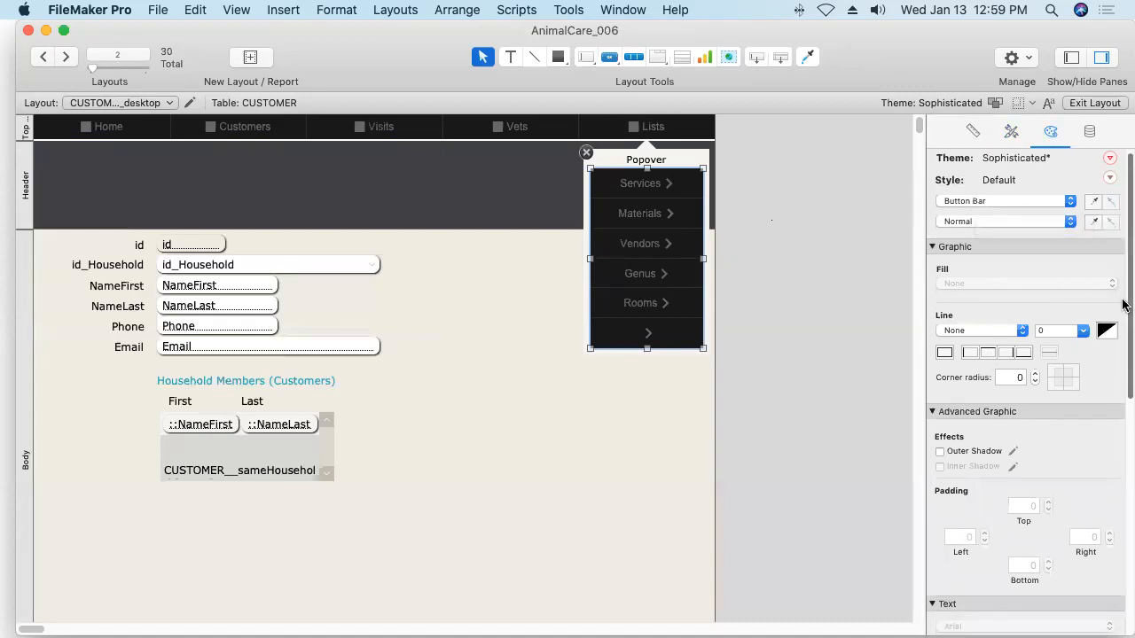
scroll(1123, 299, down, 3)
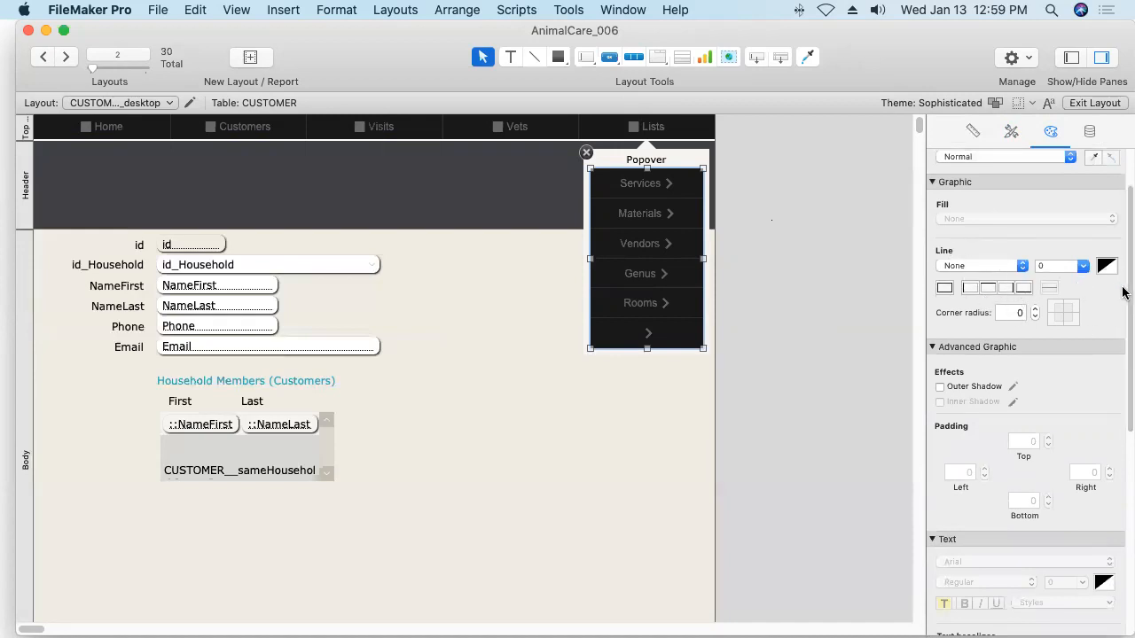
scroll(1117, 293, up, 3)
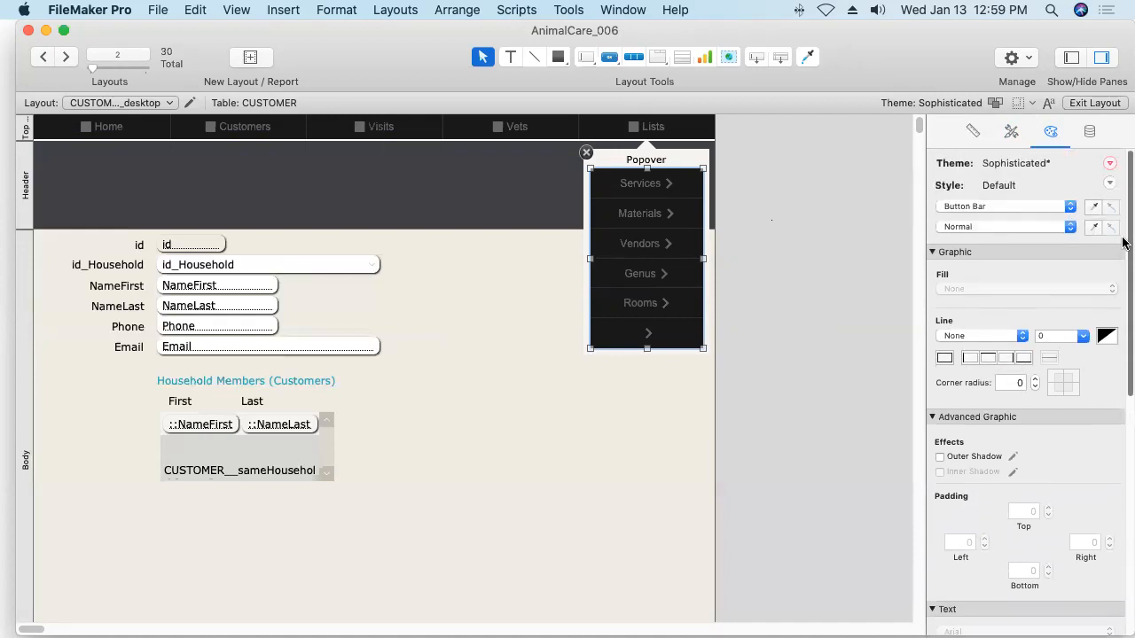
Examine the Dividers, Segment and Icon settings of the popover's button bar, ending on the Segment part.
click(651, 214)
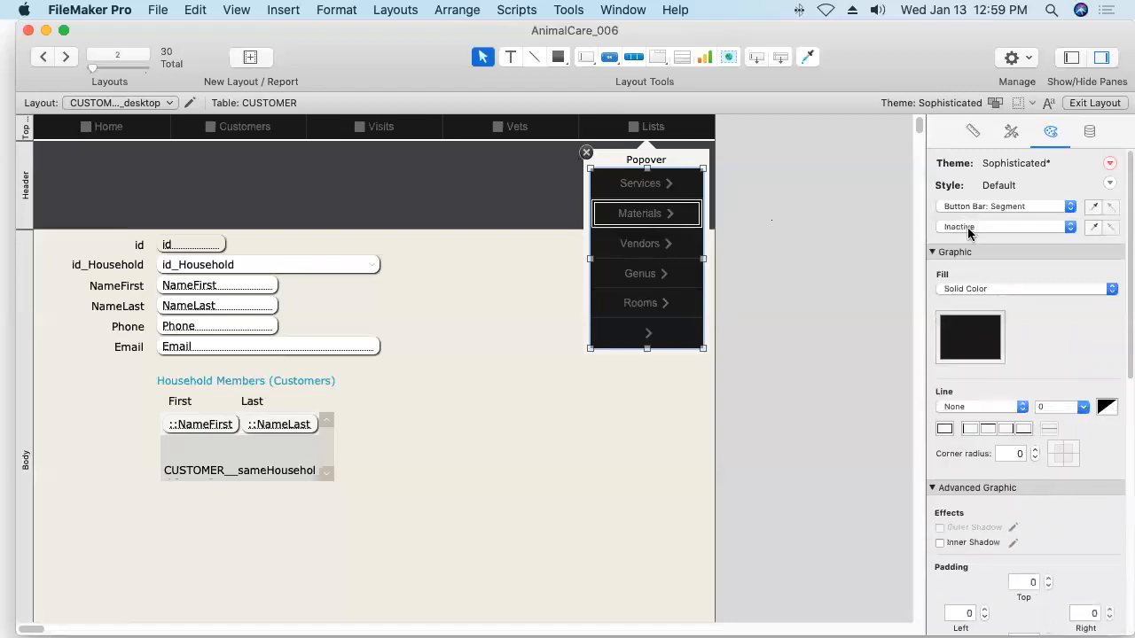
click(999, 211)
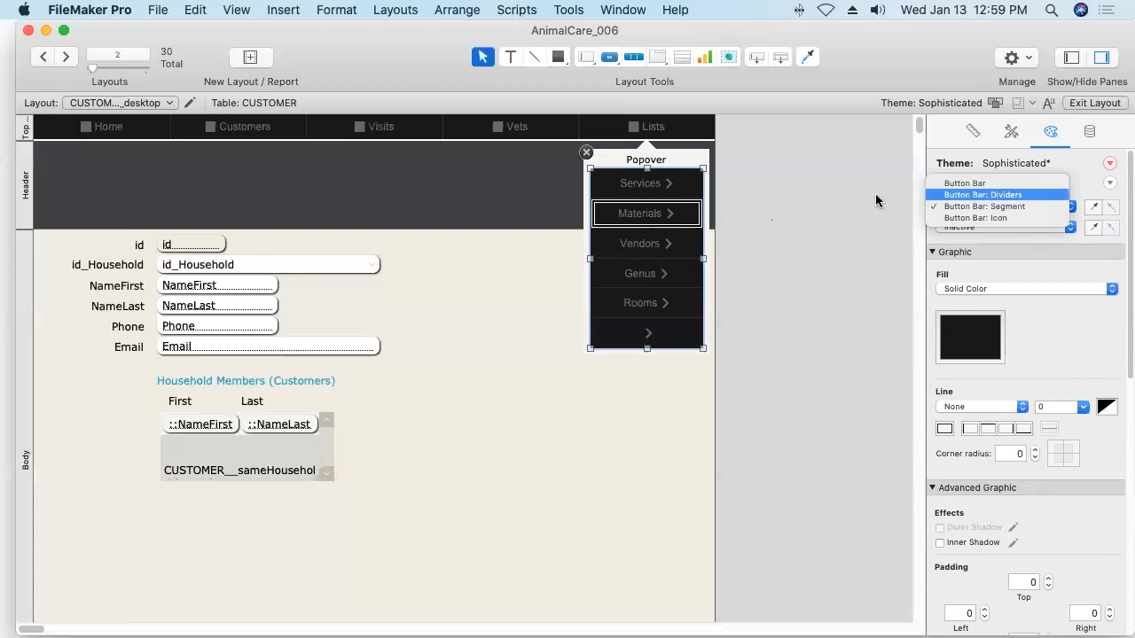
click(1001, 195)
click(987, 206)
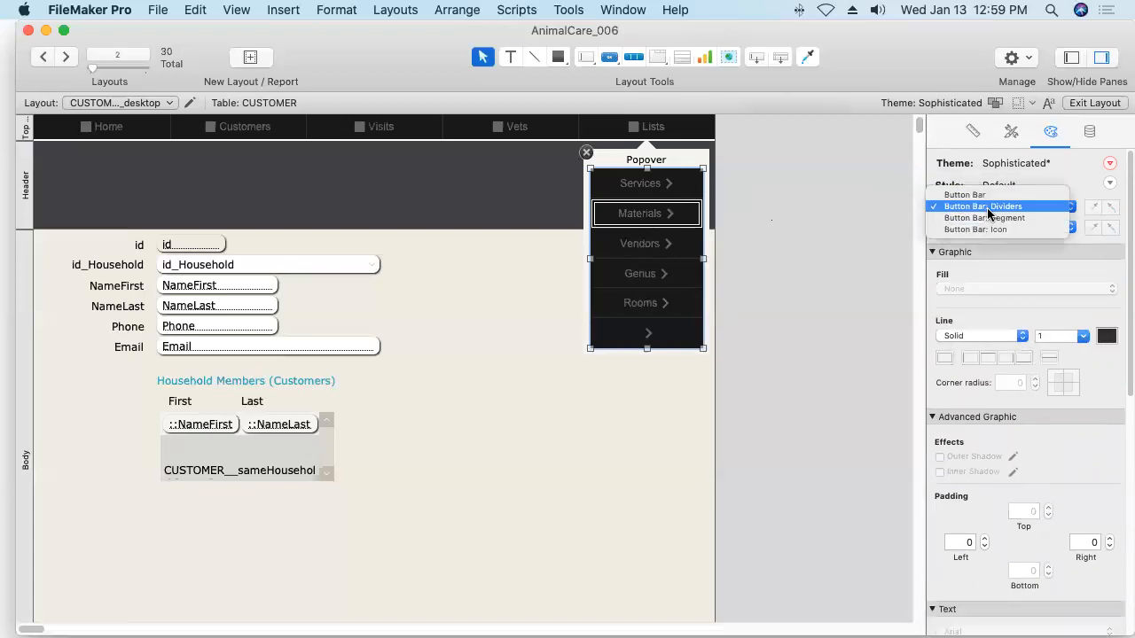
click(988, 219)
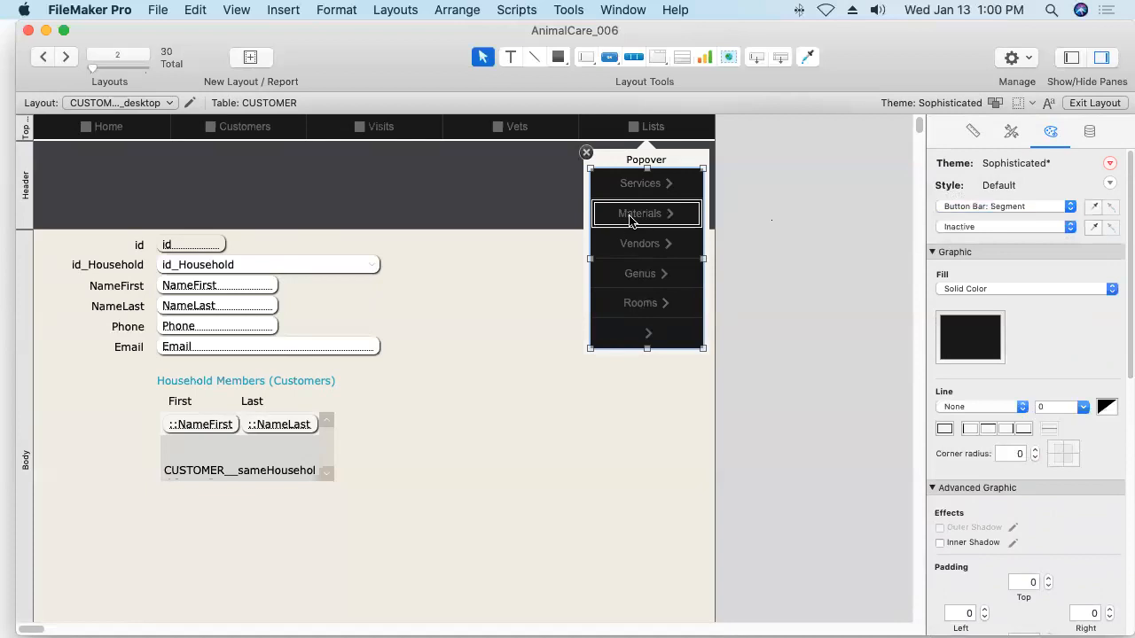
click(994, 209)
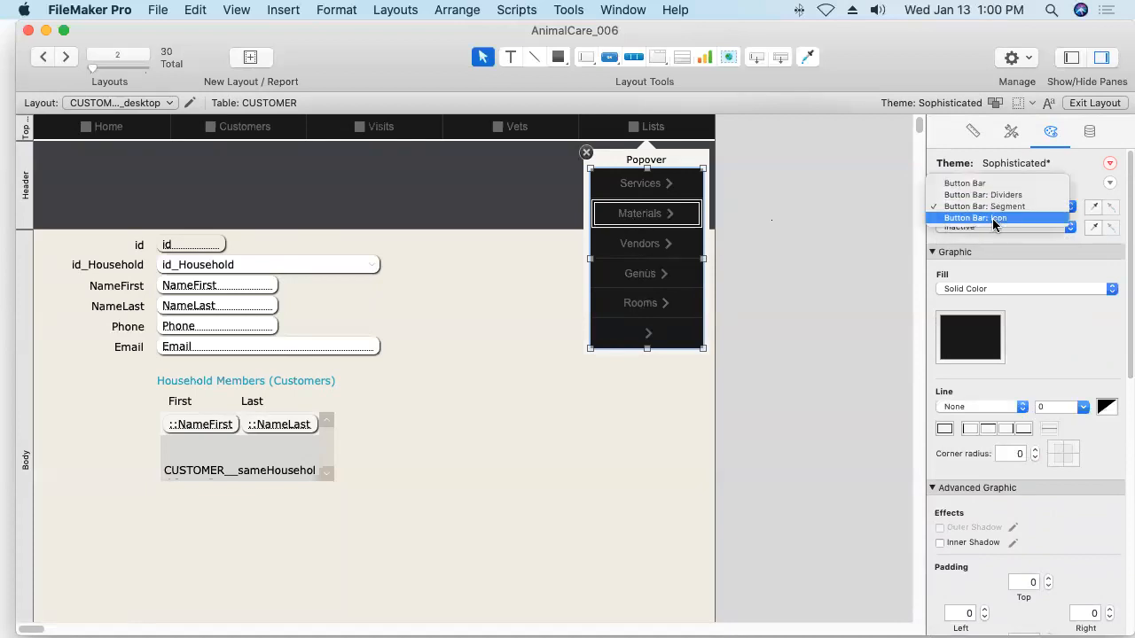
click(994, 218)
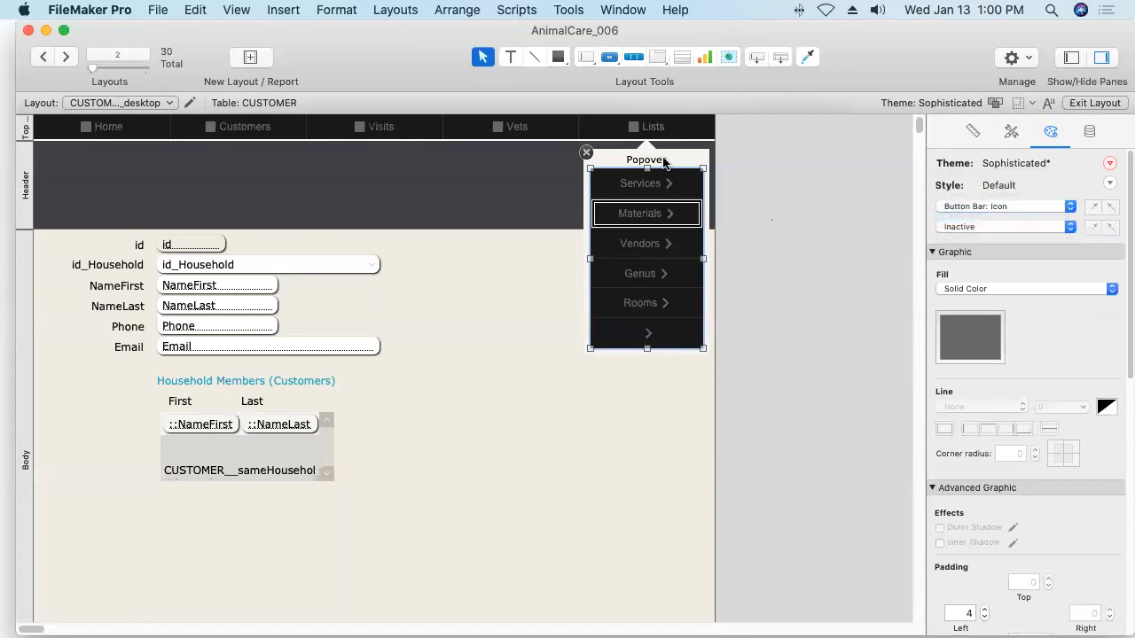
click(991, 209)
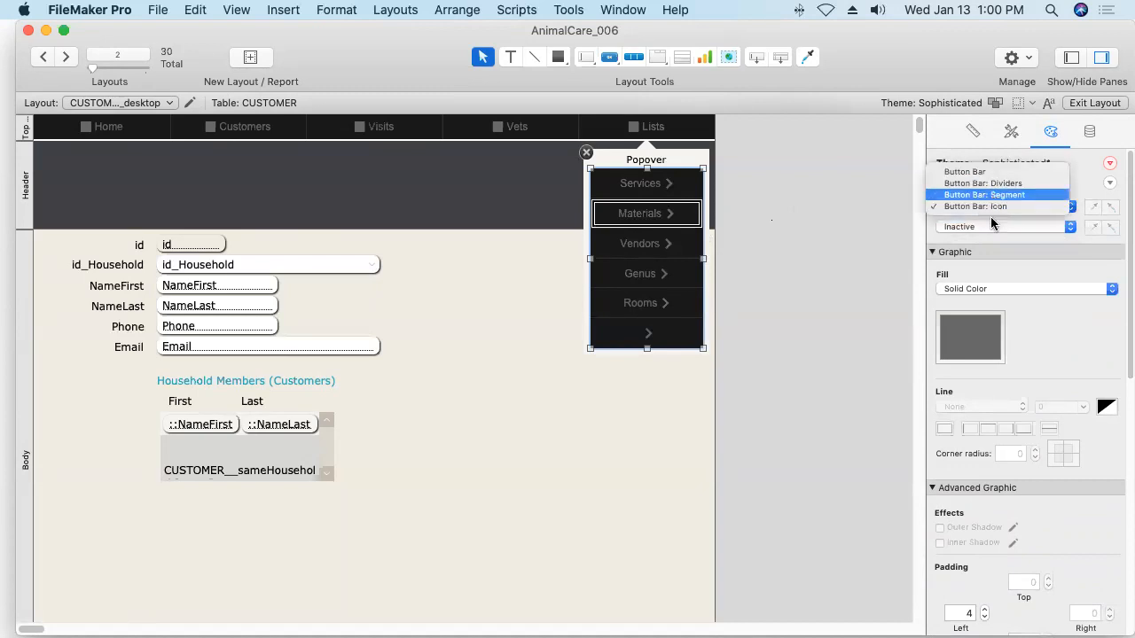
click(991, 196)
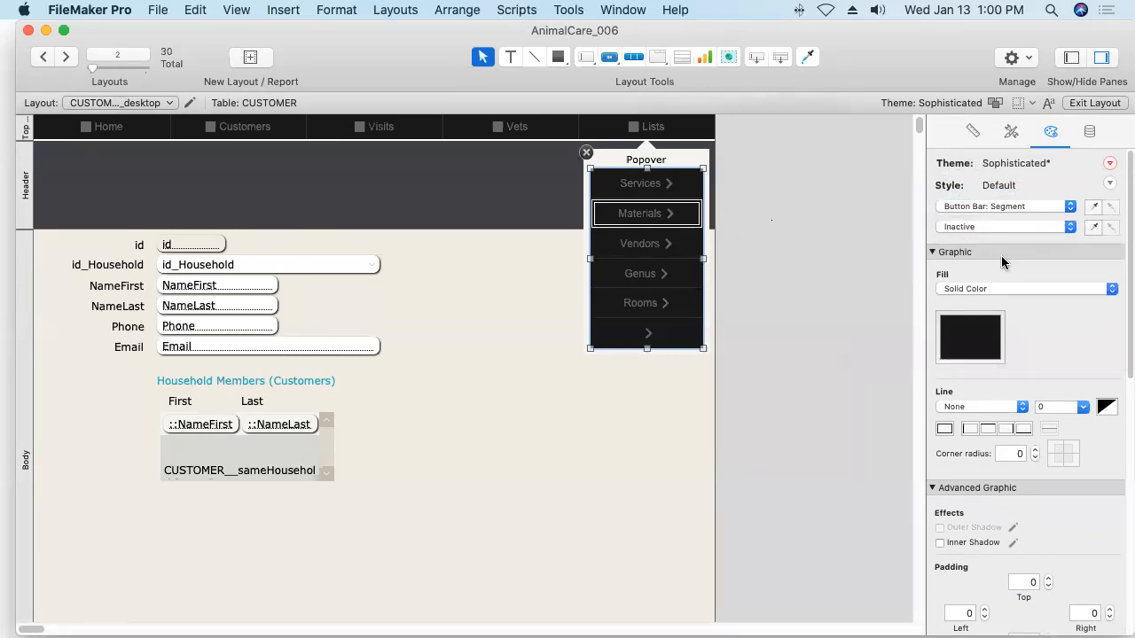
Left-align the text of the popover bar's segments and set their left padding to 6.
scroll(1122, 280, down, 10)
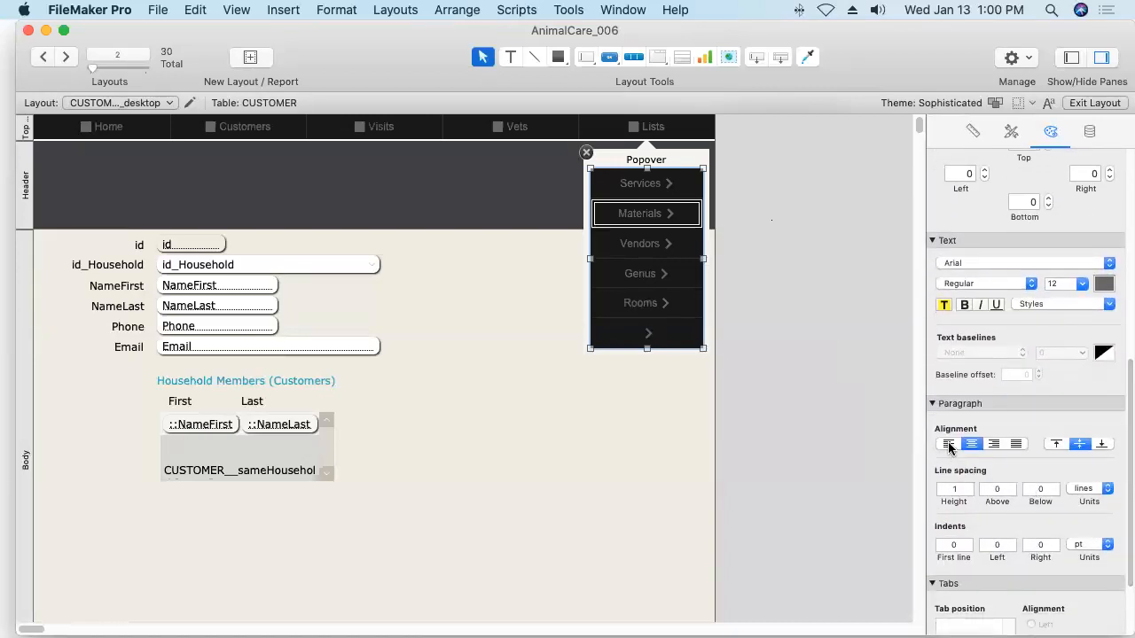
click(948, 445)
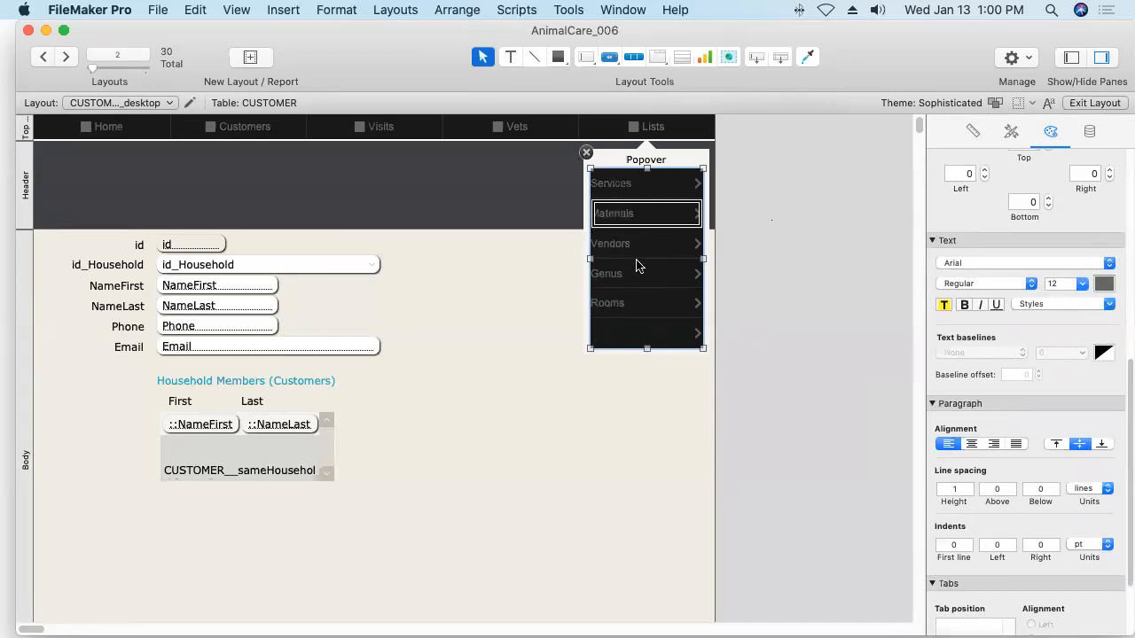
click(984, 170)
click(984, 171)
click(985, 170)
click(984, 171)
click(984, 171)
click(984, 170)
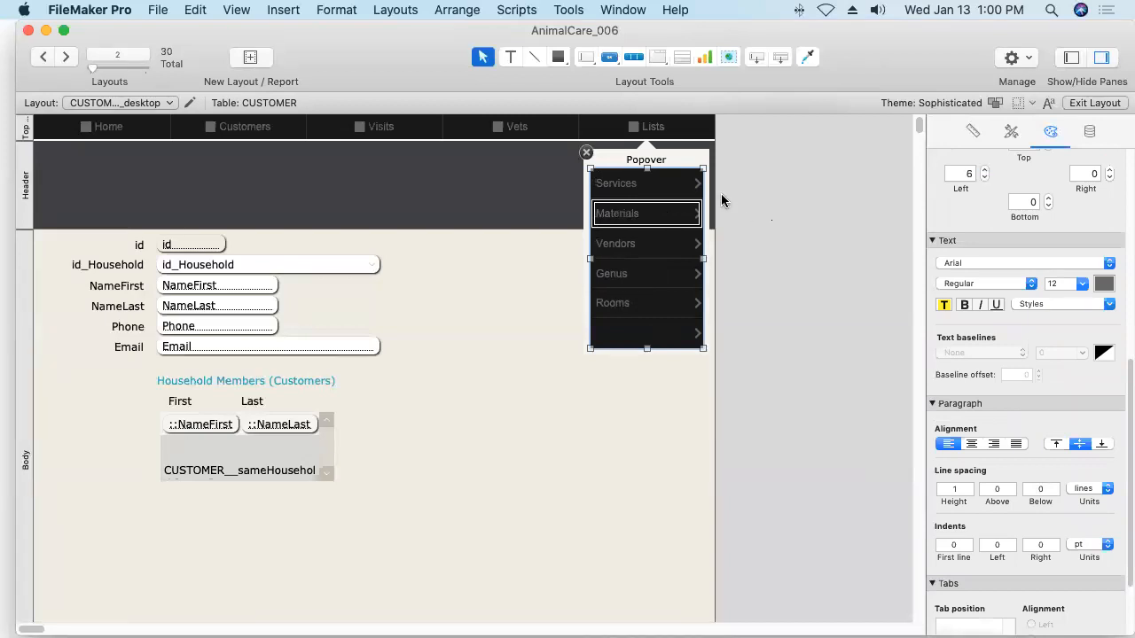
Set the right padding of the popover bar's segments to 6.
click(1109, 171)
click(1109, 170)
click(1109, 170)
click(1109, 170)
click(1109, 170)
click(1109, 170)
click(1109, 171)
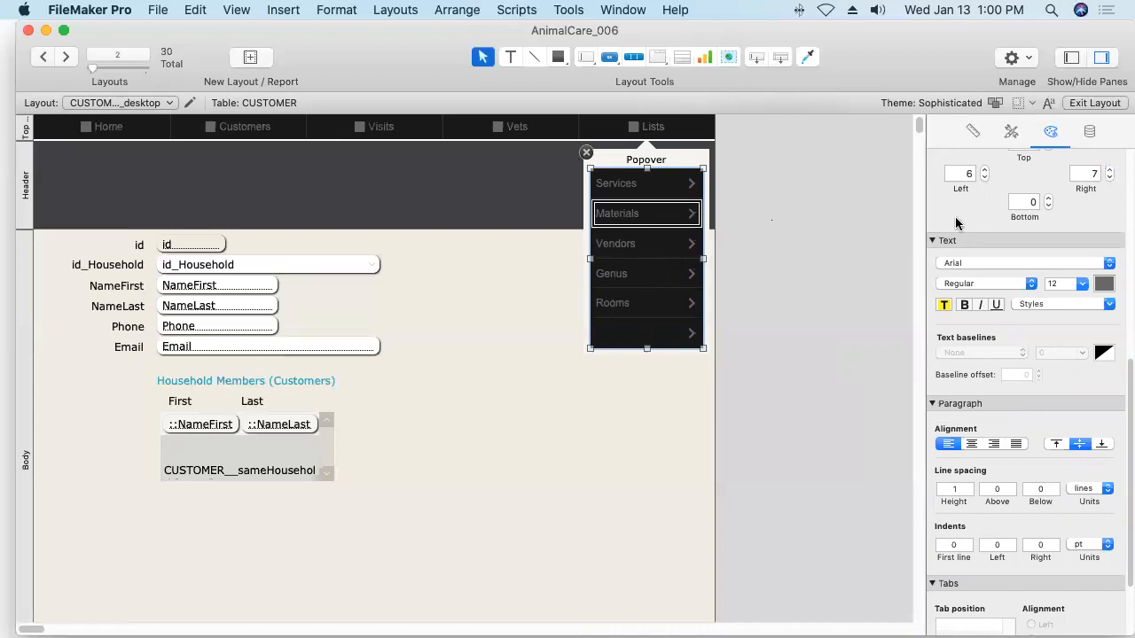
click(1110, 177)
Save the popover bar's formatting as a new style named "Btn Bar: Menu" and show the button bar style list.
scroll(1124, 357, up, 2)
scroll(1124, 356, up, 10)
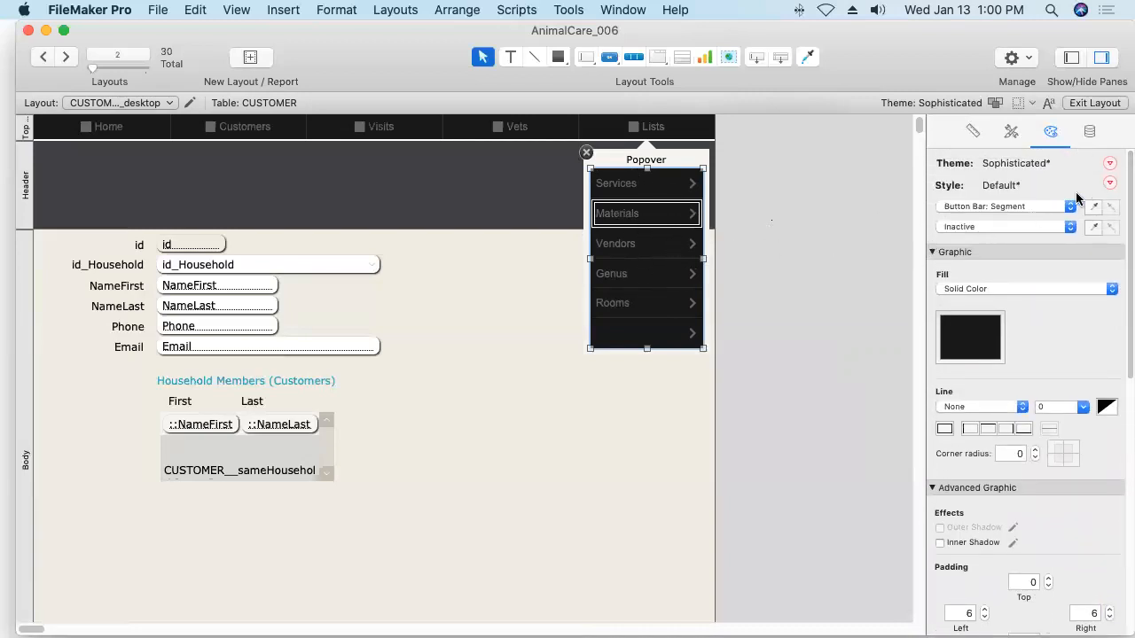
click(1109, 184)
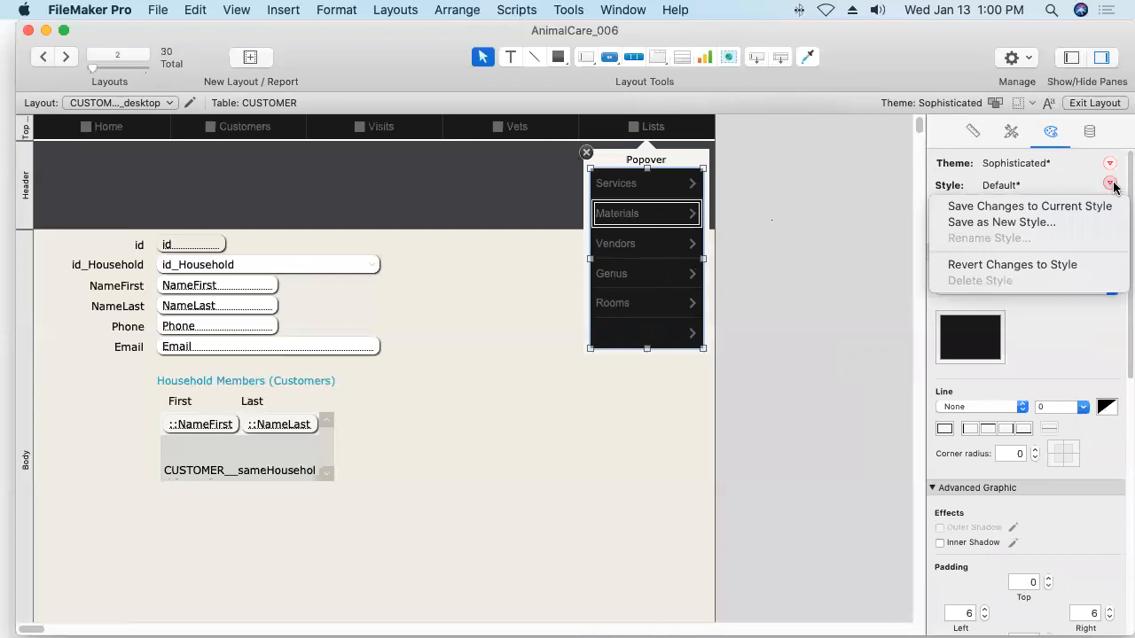
click(1016, 227)
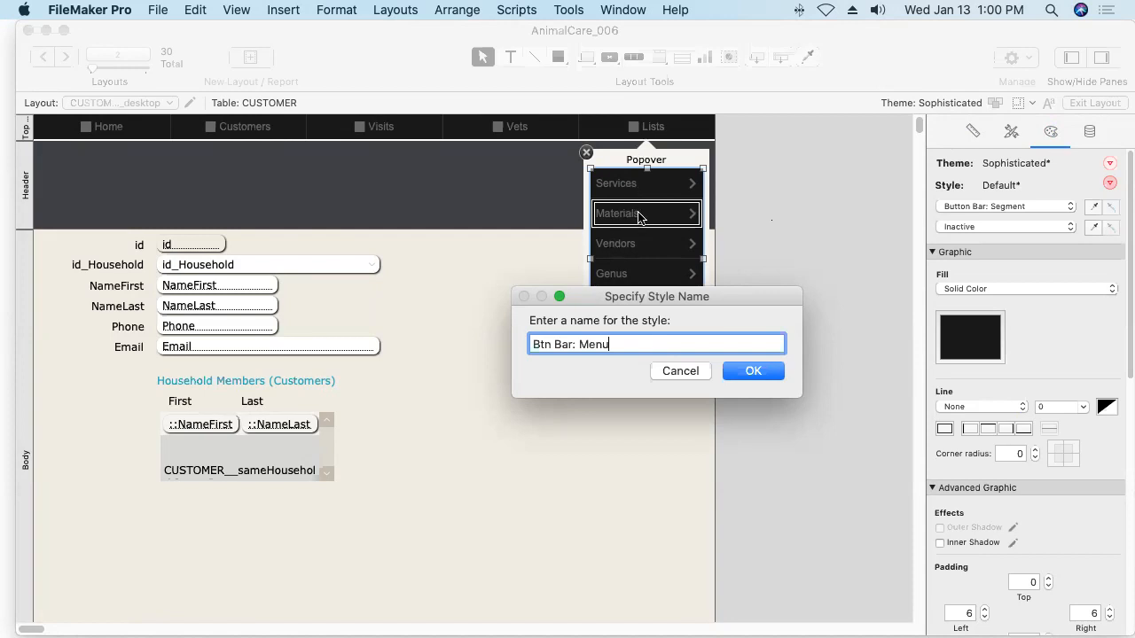
click(765, 372)
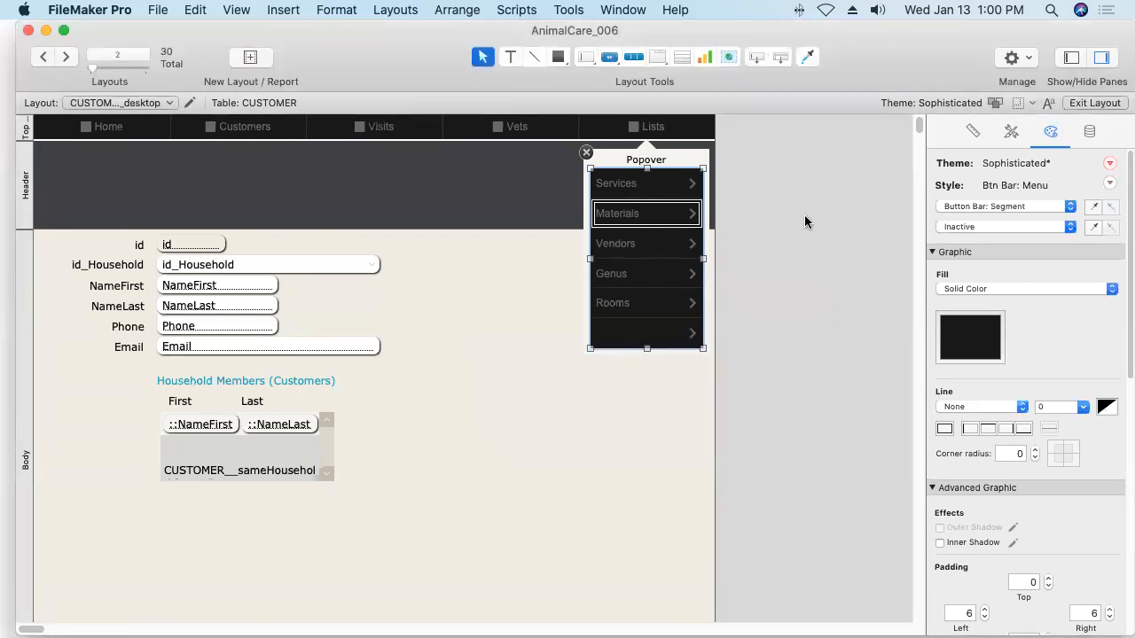
click(1013, 132)
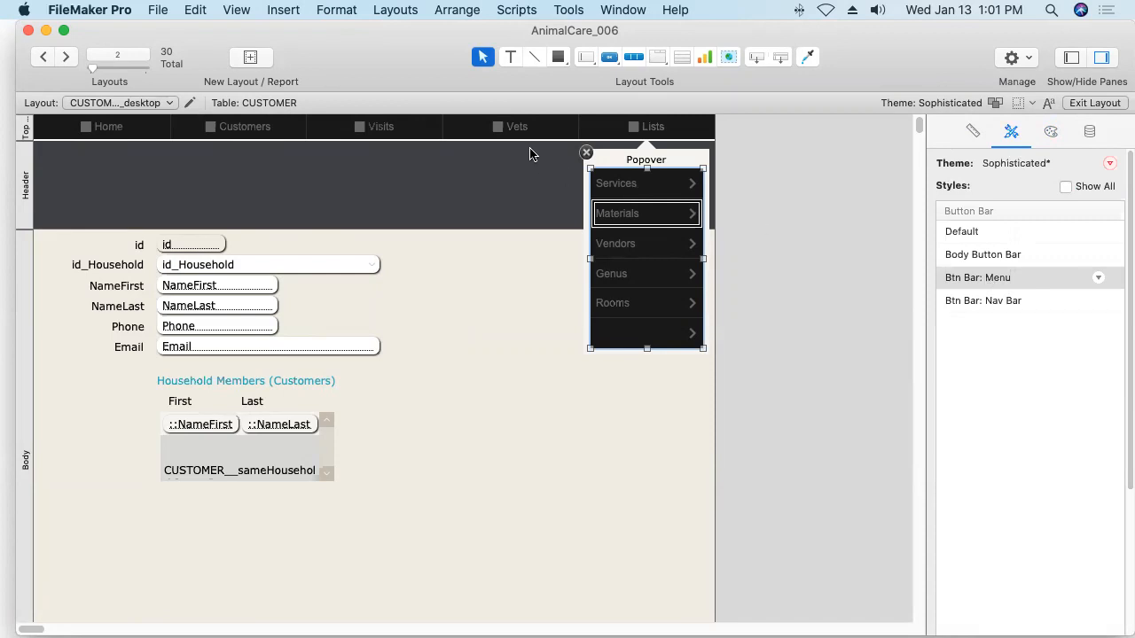
Close the Lists popover, save the style changes to the Sophisticated theme and save the layout.
click(750, 194)
click(586, 152)
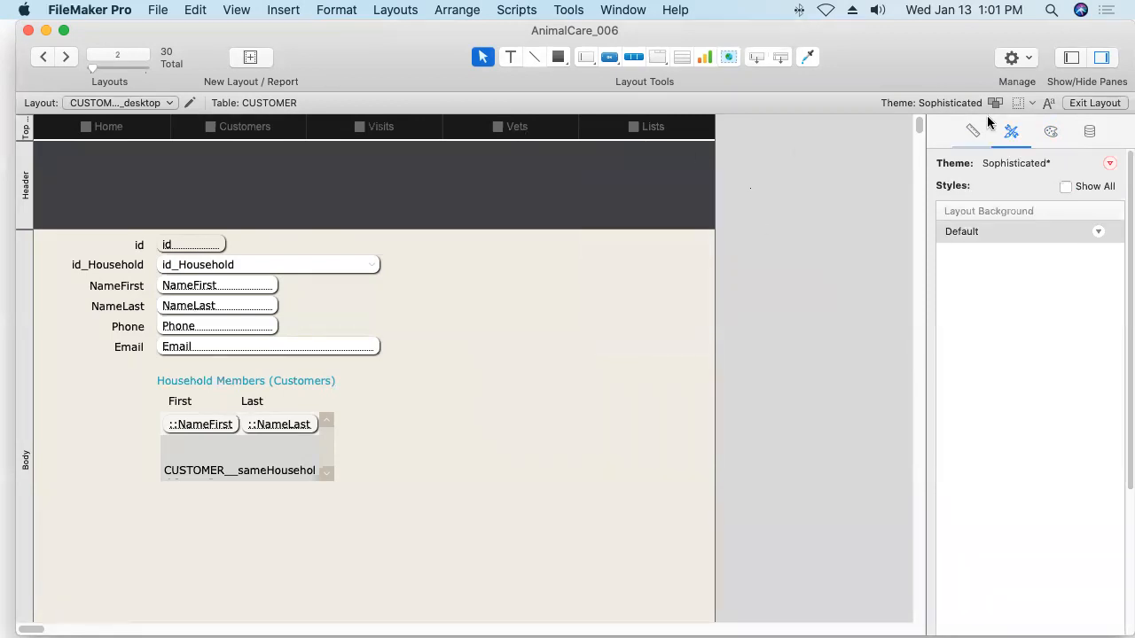
click(1108, 164)
click(1082, 184)
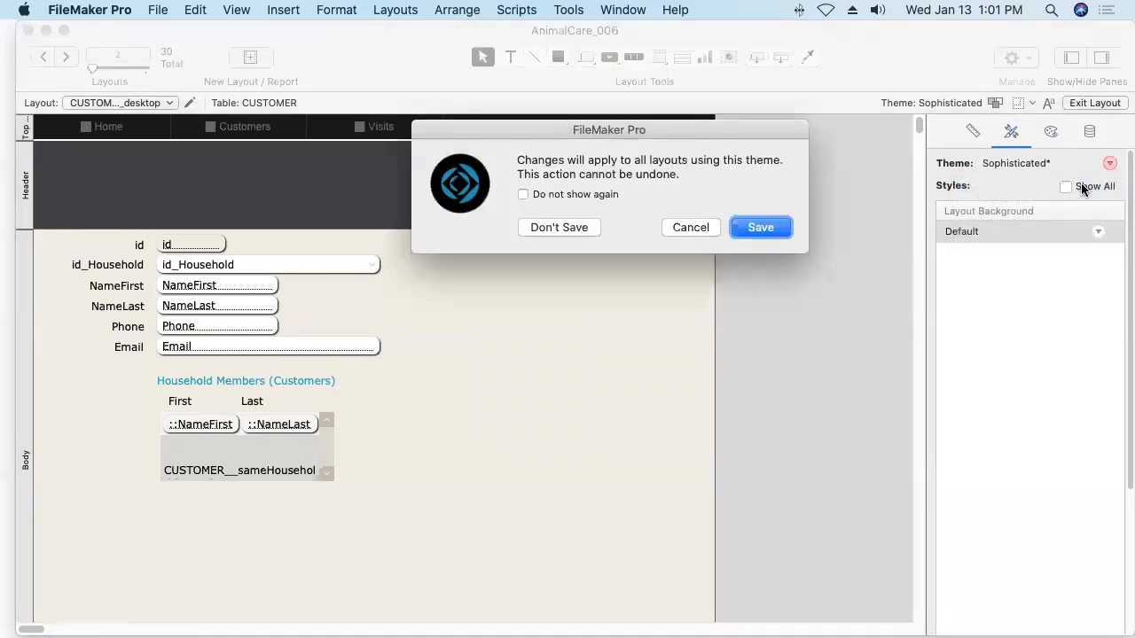
click(763, 228)
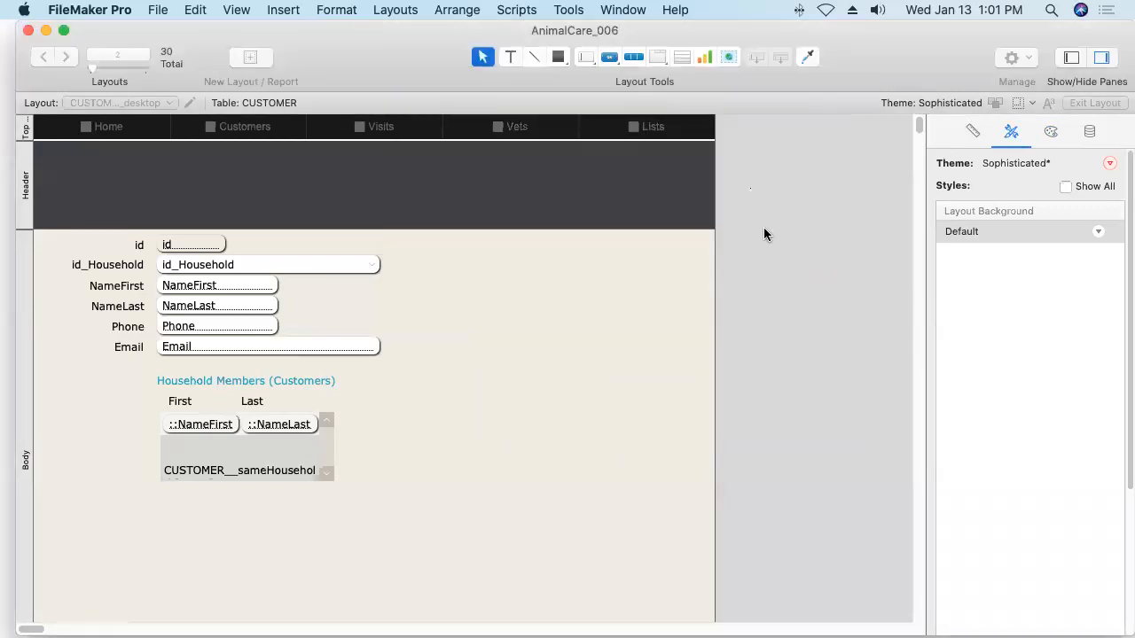
click(390, 9)
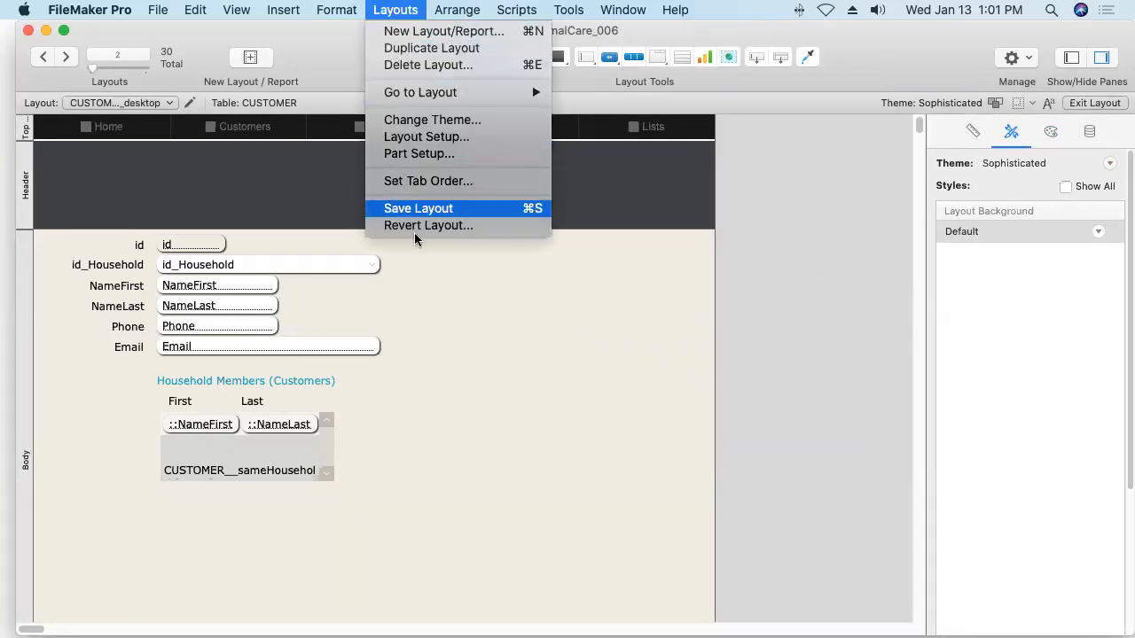
click(415, 209)
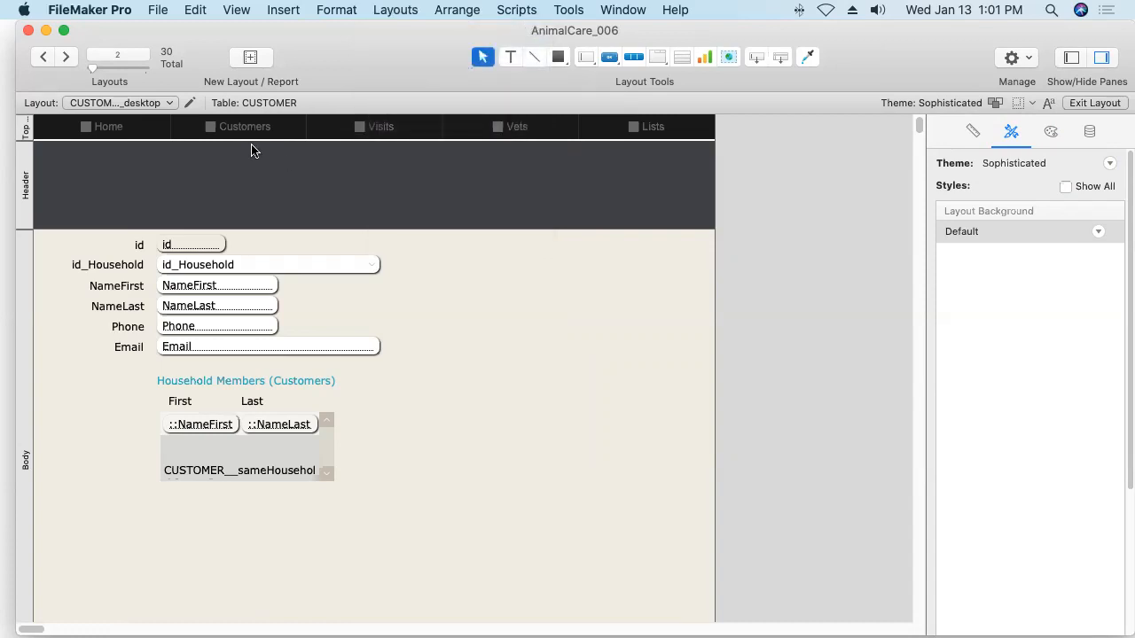
Copy the top navigation button bar from the customer desktop layout.
click(229, 129)
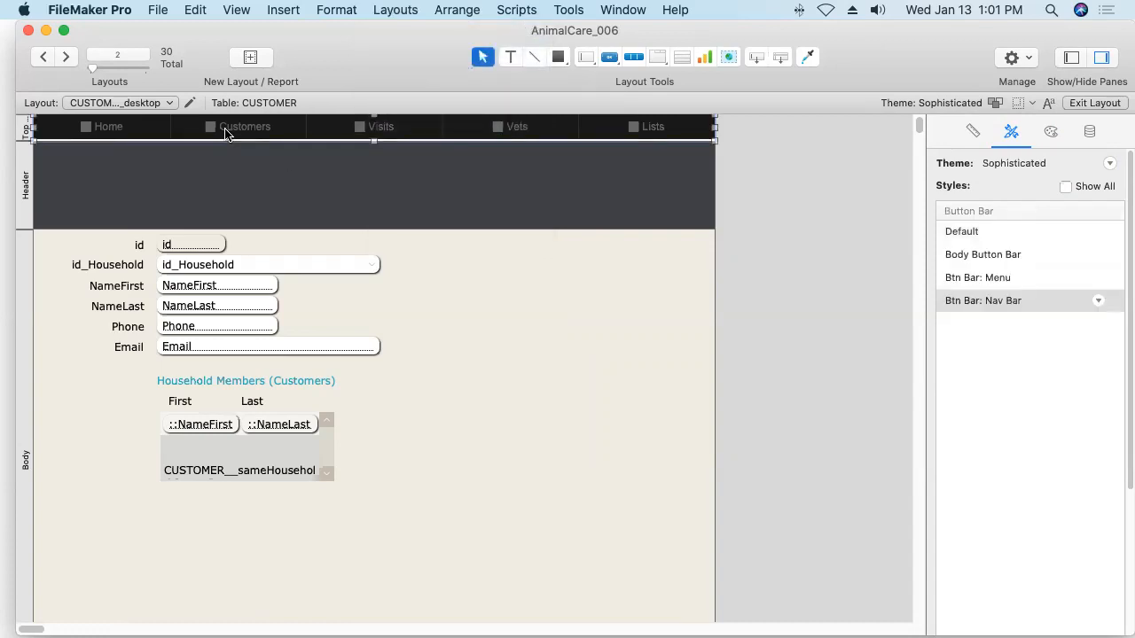
click(190, 9)
click(206, 94)
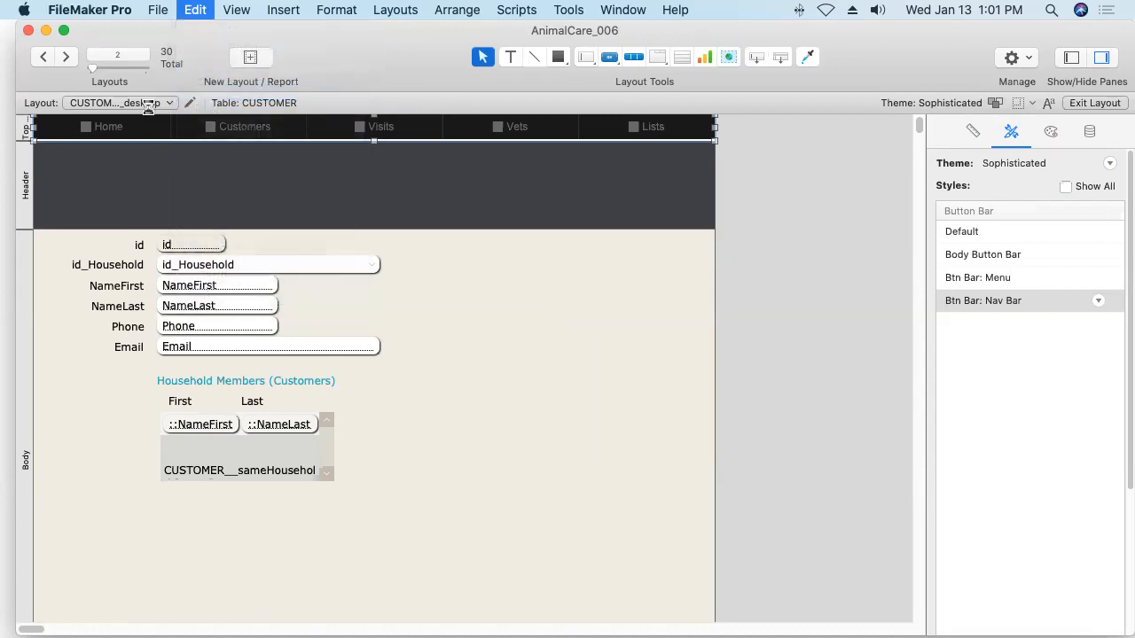
Go to the ANIMAL_form_desktop layout and add a Top Navigation part.
click(44, 57)
click(282, 9)
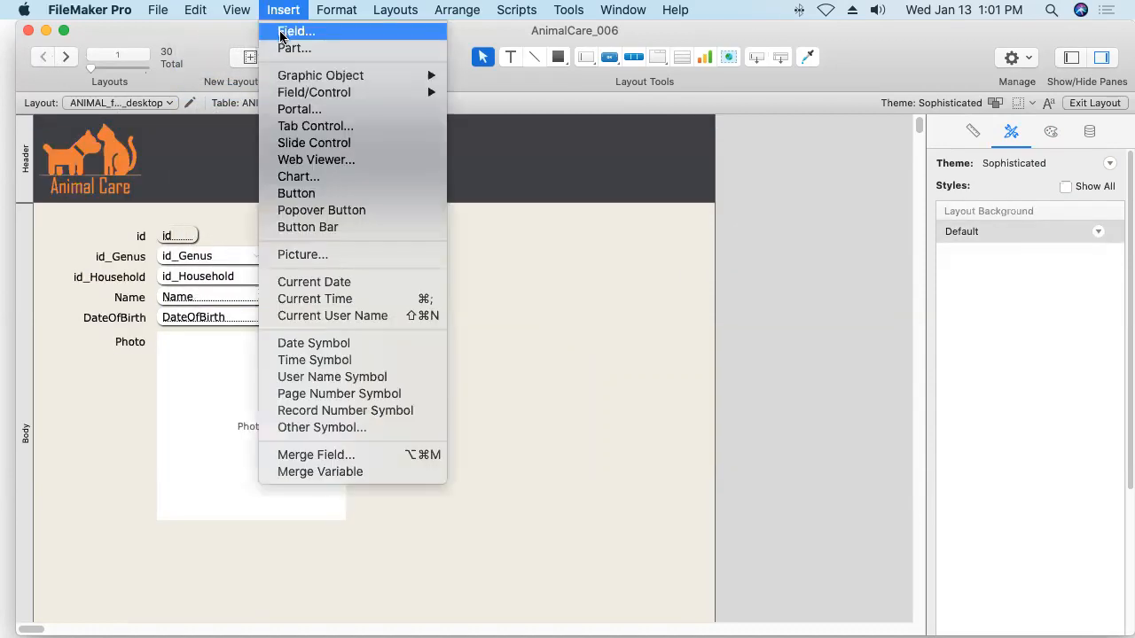
click(293, 48)
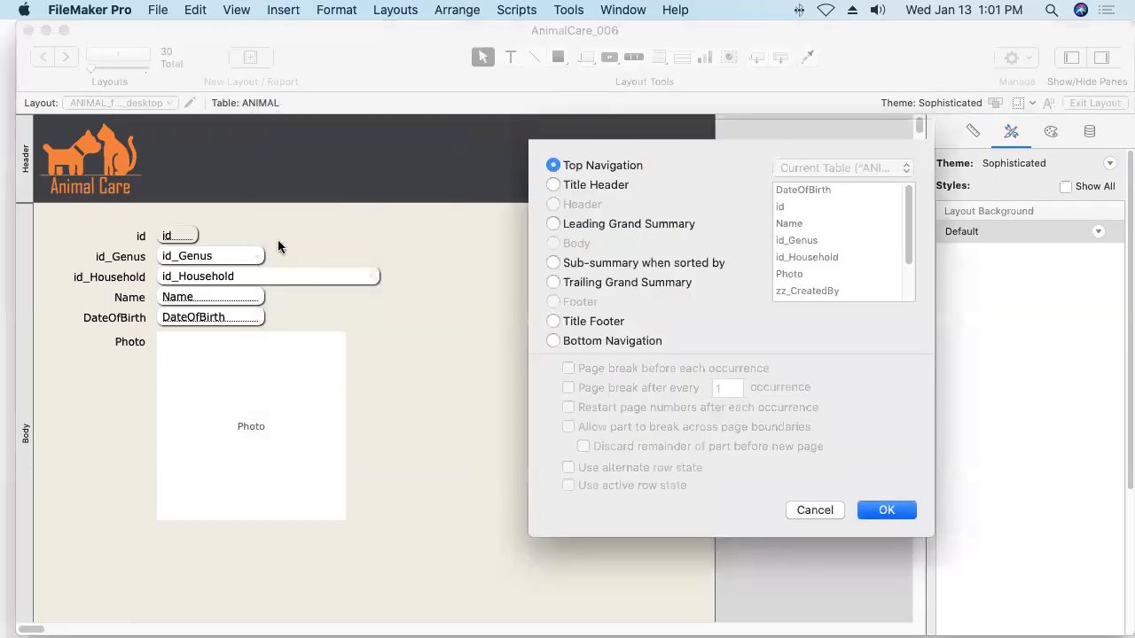
key(Return)
Paste the copied navigation bar into the animal layout's Top Navigation part and nudge it up into place.
click(188, 9)
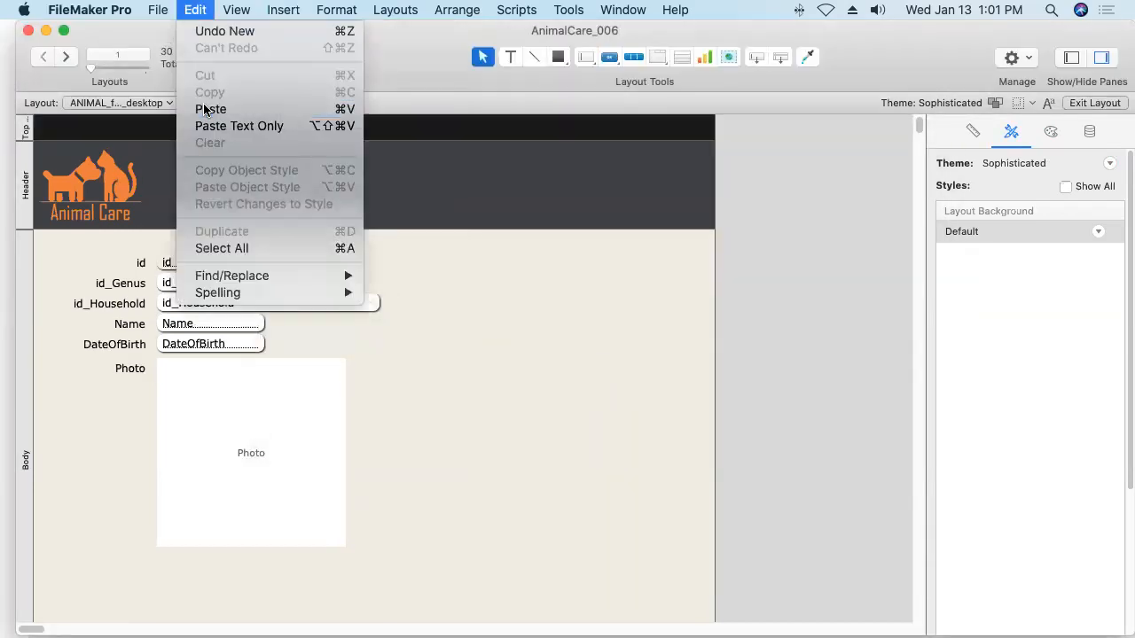
click(206, 106)
key(Up)
key(Up)
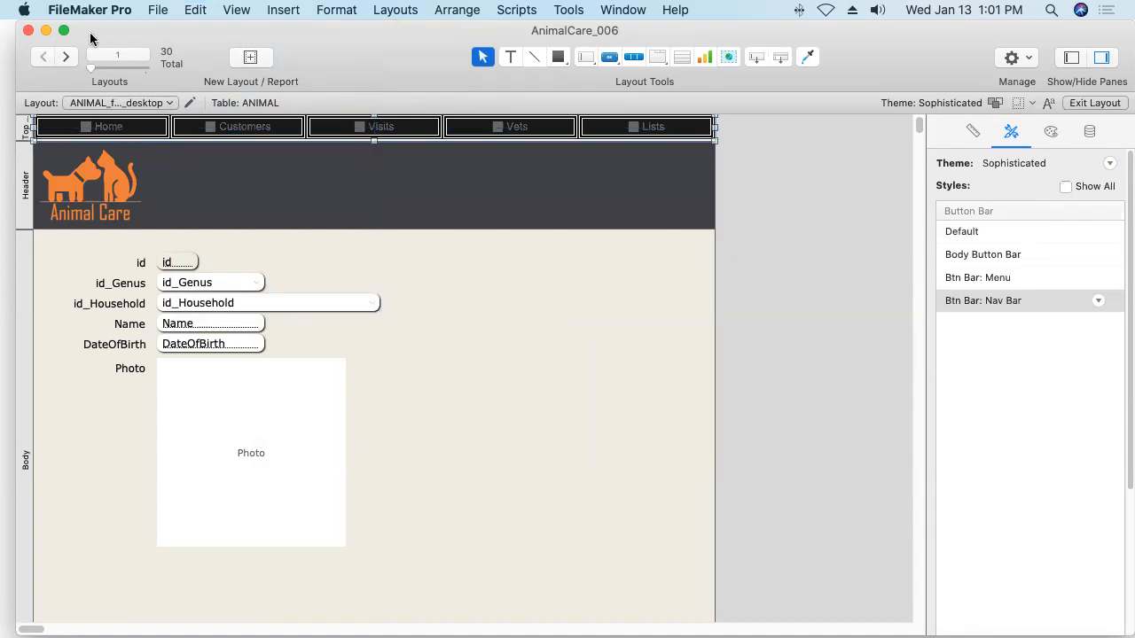
Switch to the VISIT_form_desktop layout, saving the changes made to the animal layout.
click(97, 105)
mouse_move(106, 132)
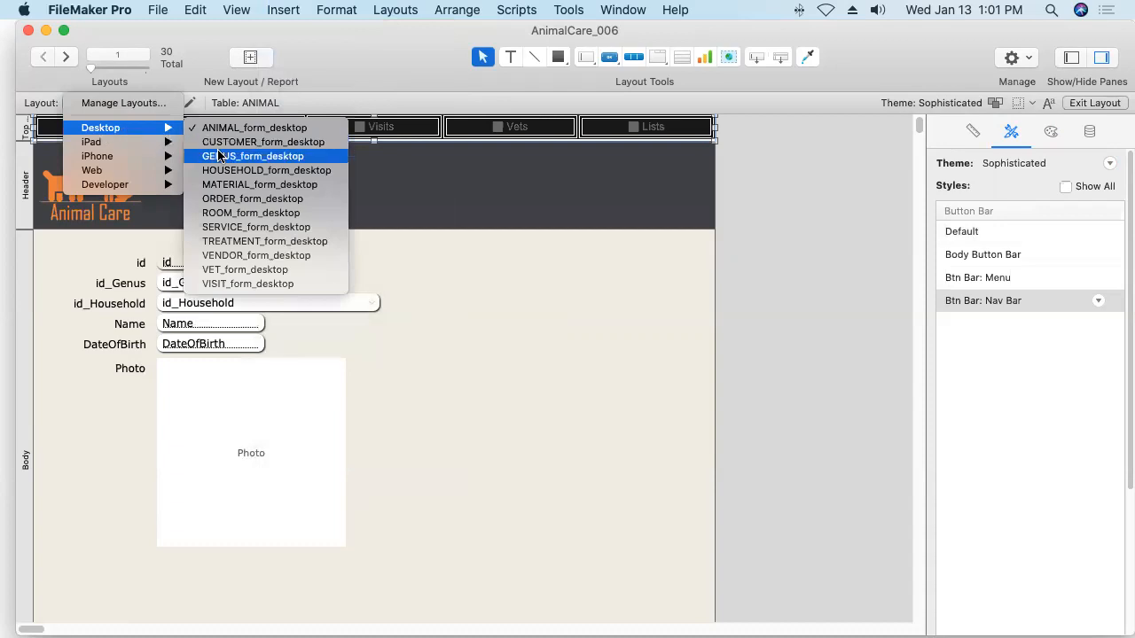
click(267, 282)
key(Return)
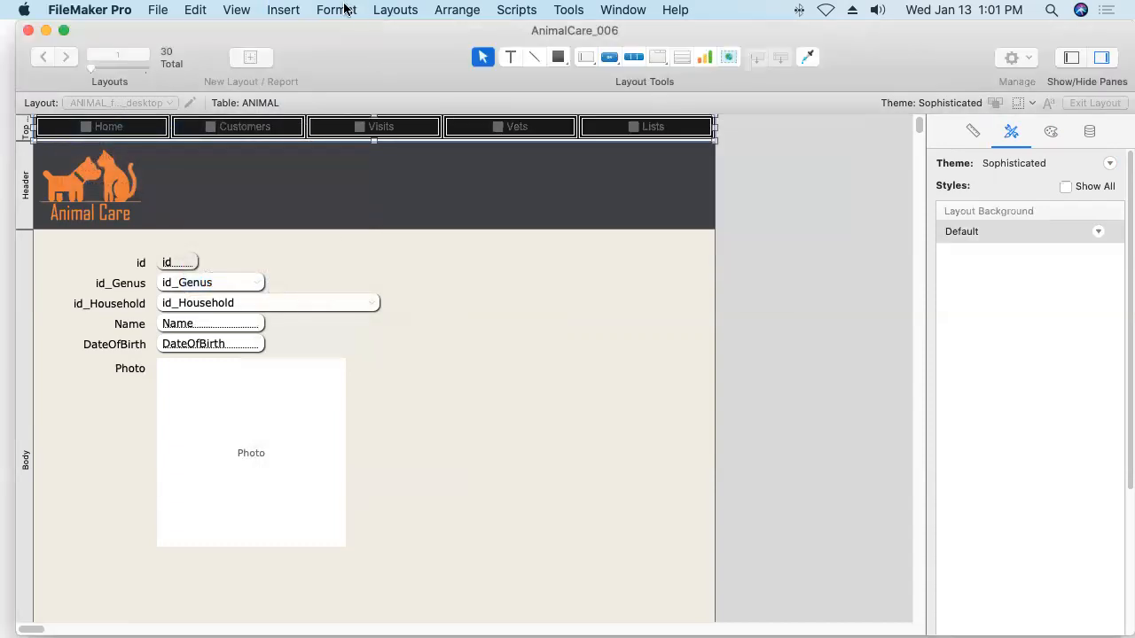
Add a Top Navigation part to the VISIT_form_desktop layout.
click(285, 10)
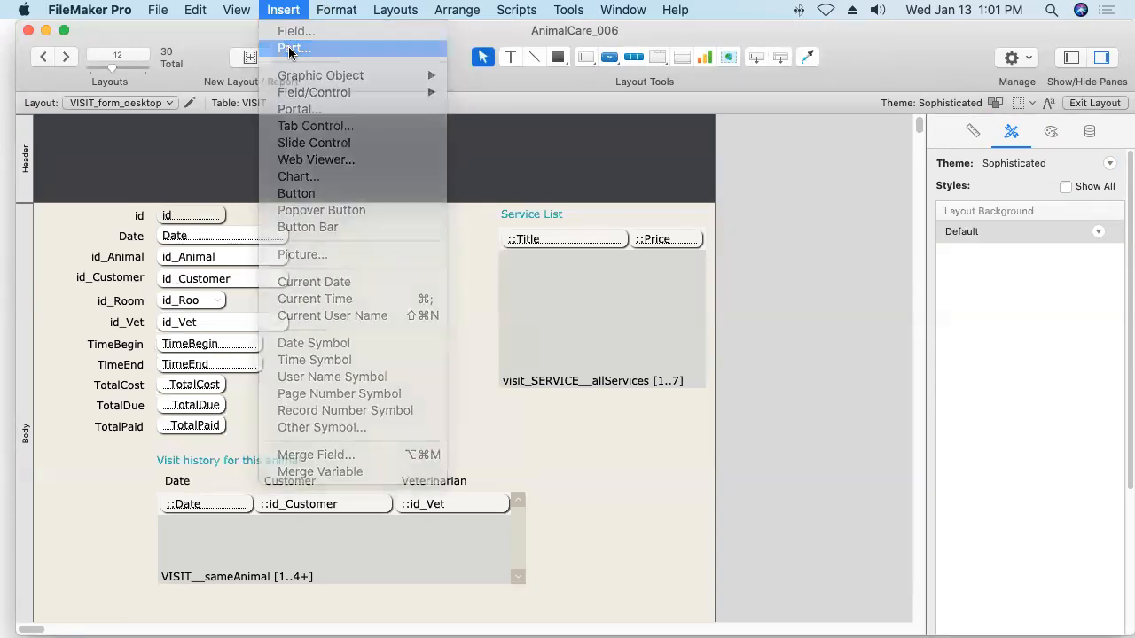
click(289, 49)
key(Return)
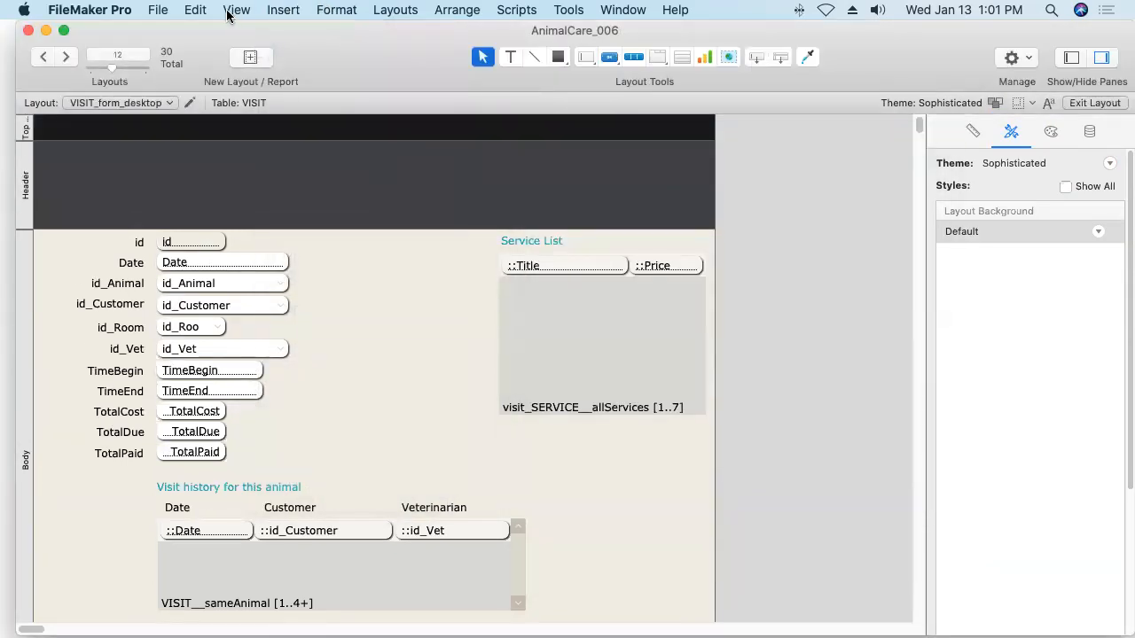
Paste the copied navigation bar into the visit layout's Top Navigation part, nudge it up into place and save the layout.
click(197, 7)
click(203, 108)
key(Up)
key(Up)
key(Up)
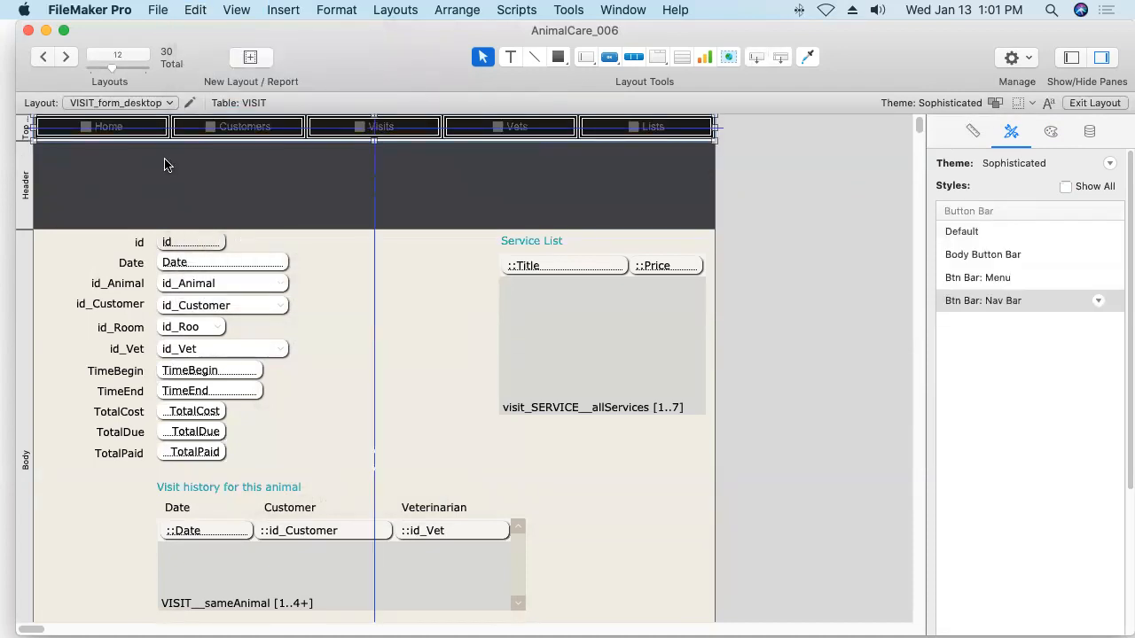
click(781, 180)
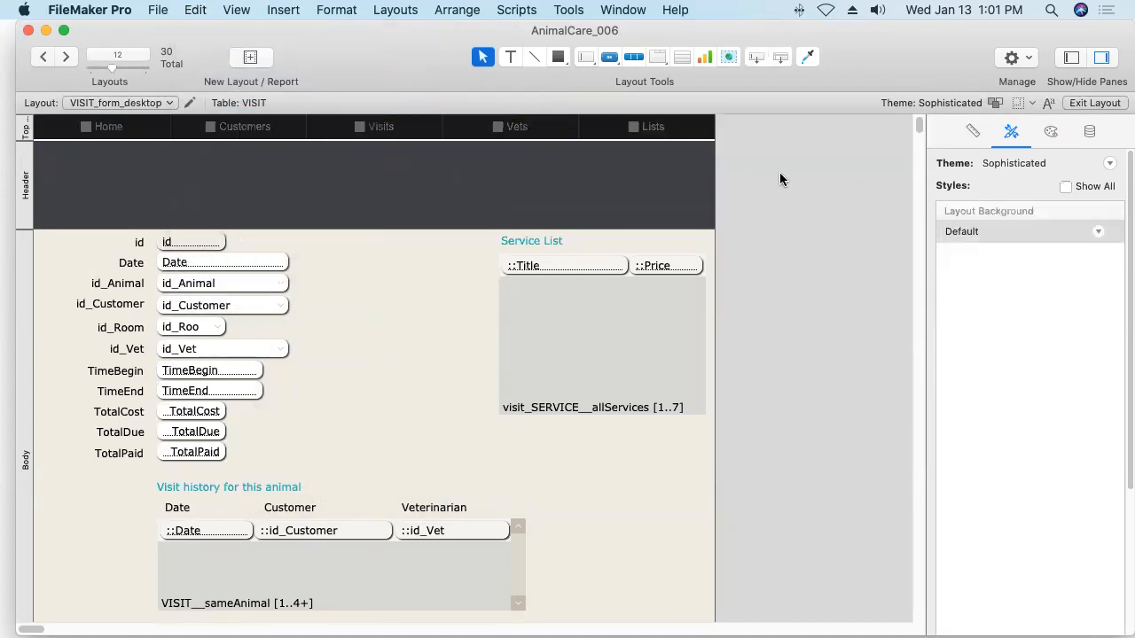
click(395, 10)
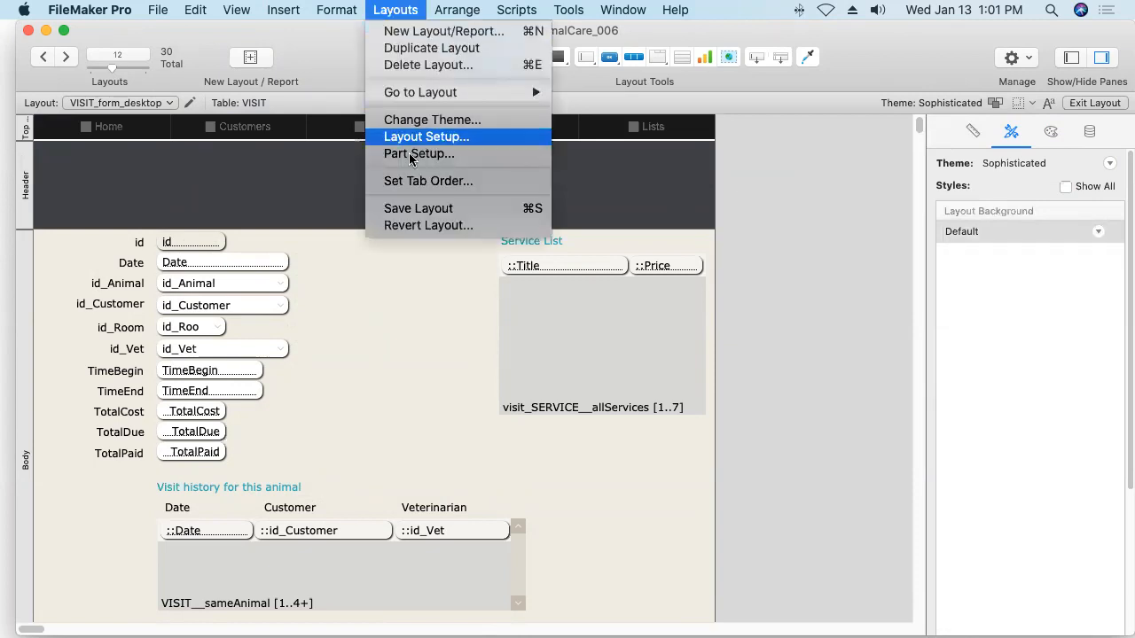
click(418, 210)
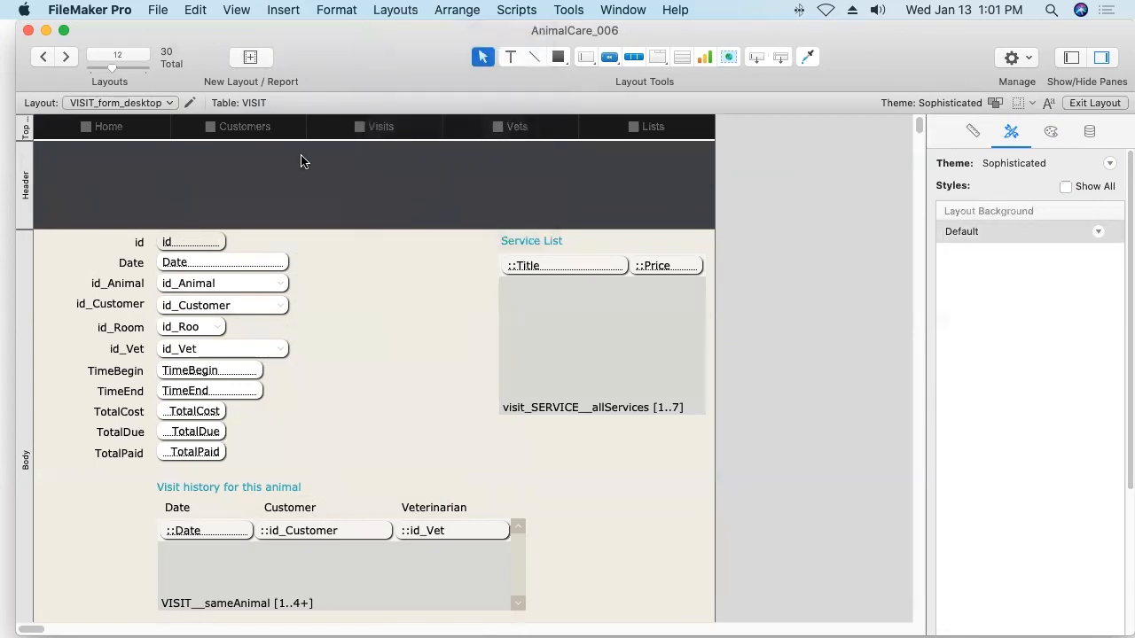
Open a second window of the file, put it in Browse mode and place it to the right of the original window.
click(623, 10)
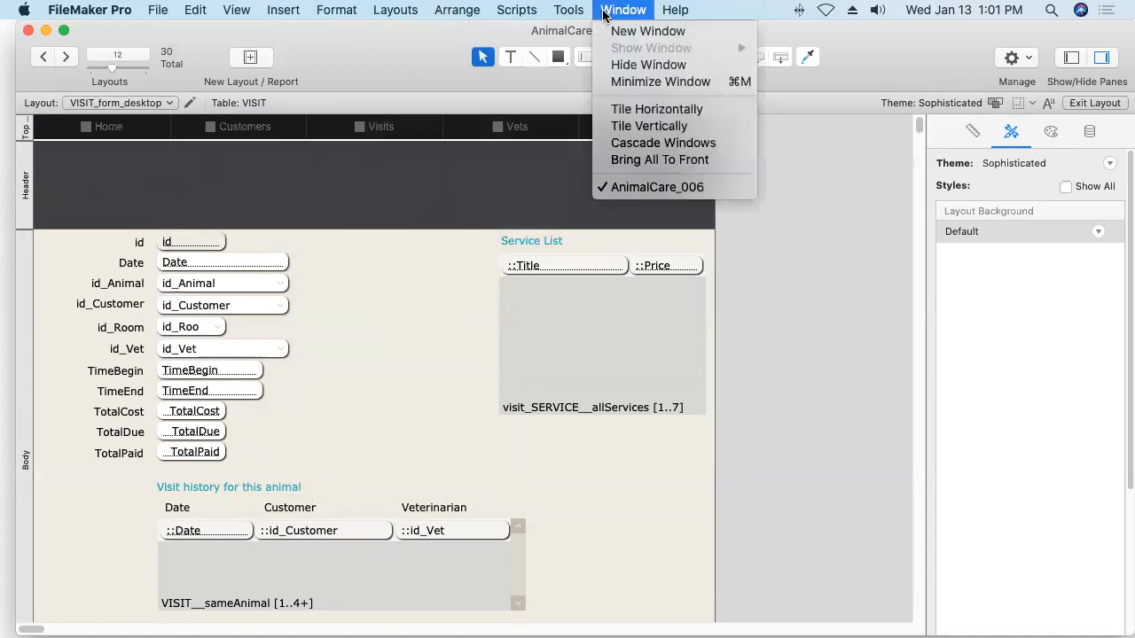
click(593, 222)
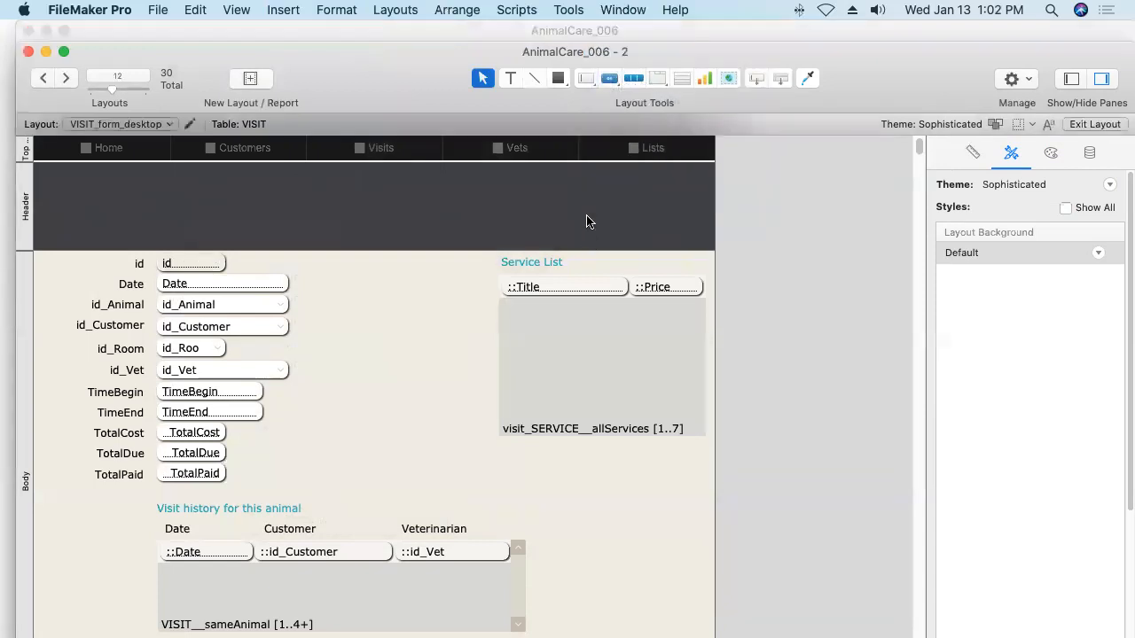
drag(22, 51, 376, 103)
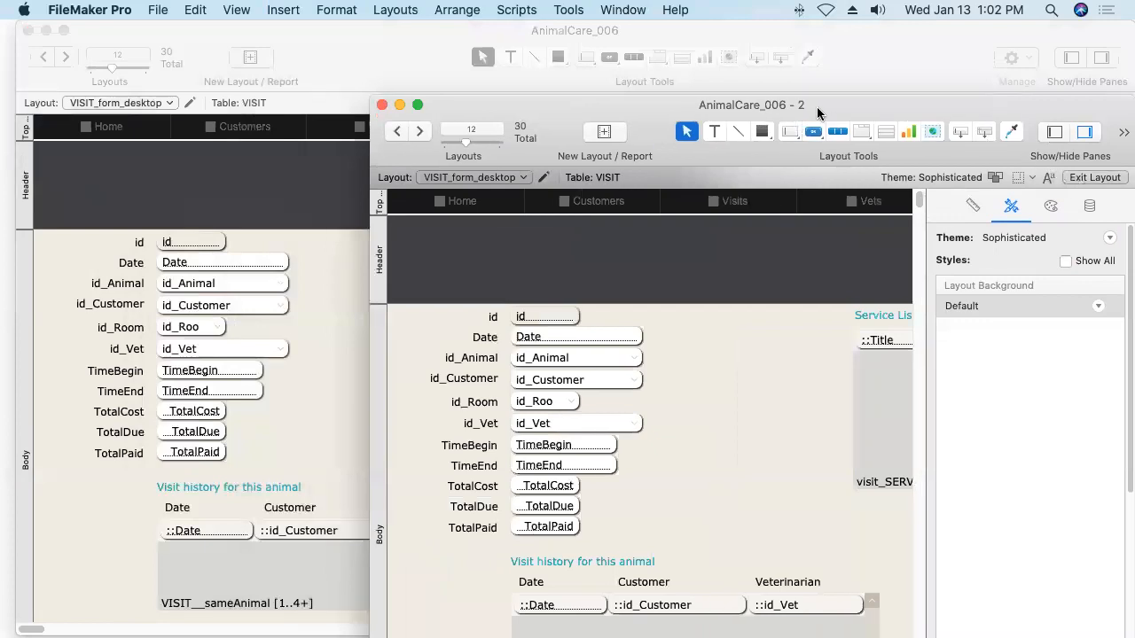
key(super+b)
drag(850, 99, 1081, 25)
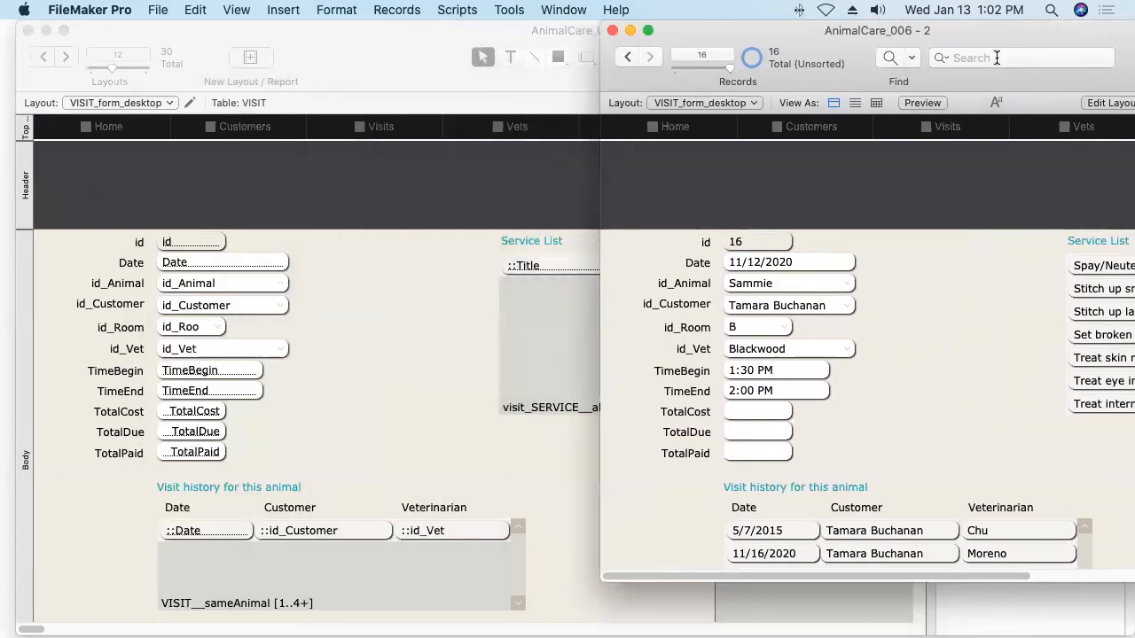
Switch the original window to the ANIMAL_form_desktop layout and narrow it so both windows are visible side by side.
click(320, 173)
click(136, 103)
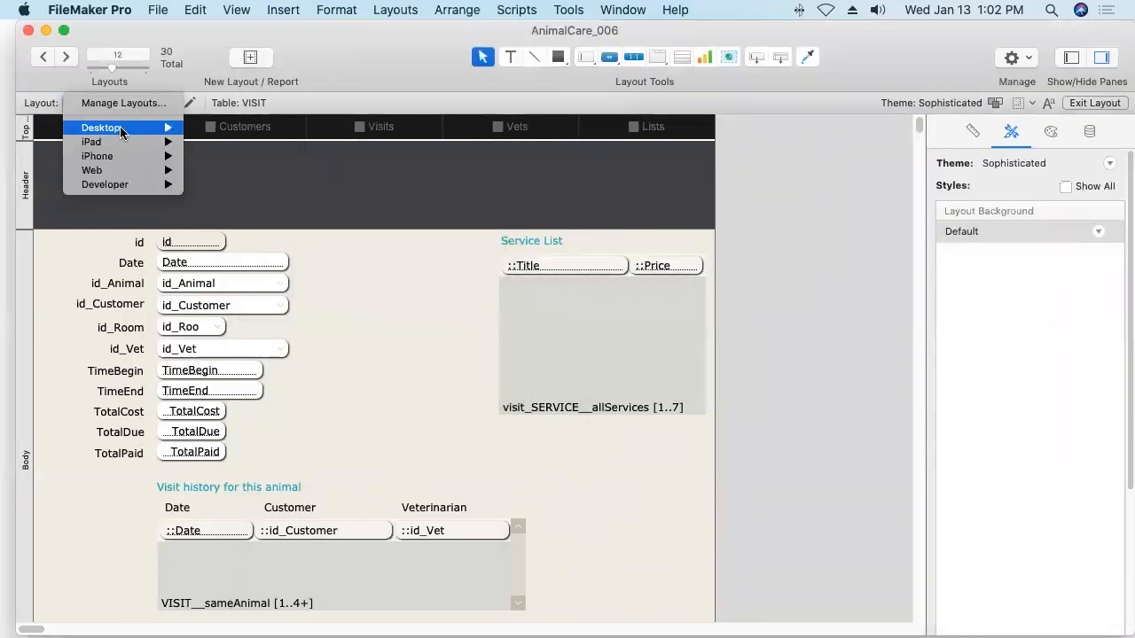
mouse_move(121, 132)
click(215, 132)
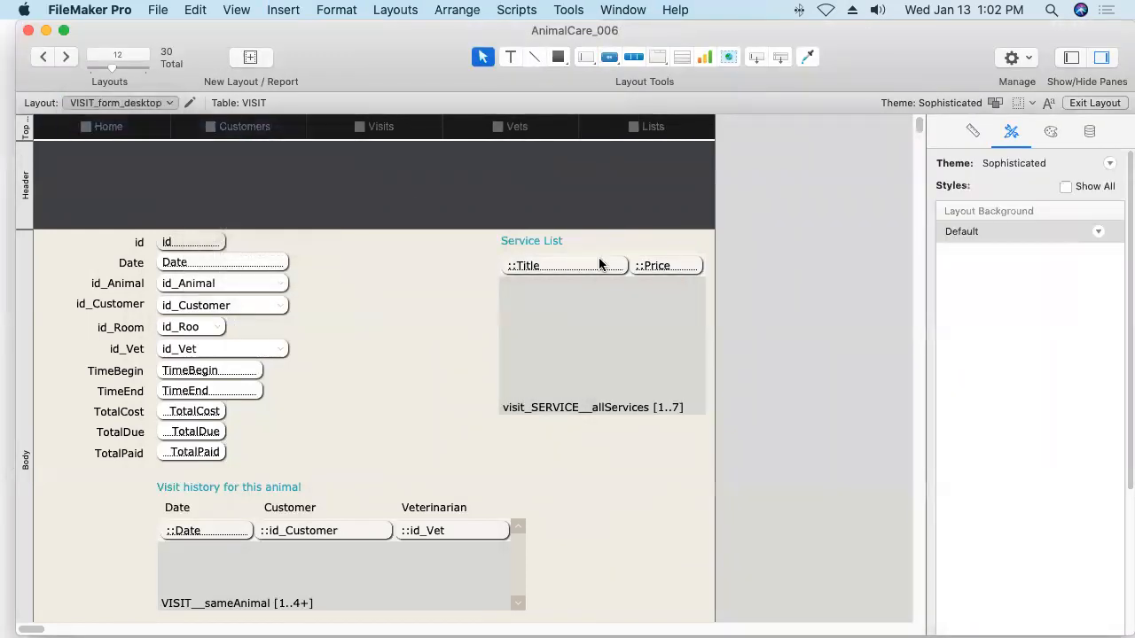
drag(1124, 308, 500, 254)
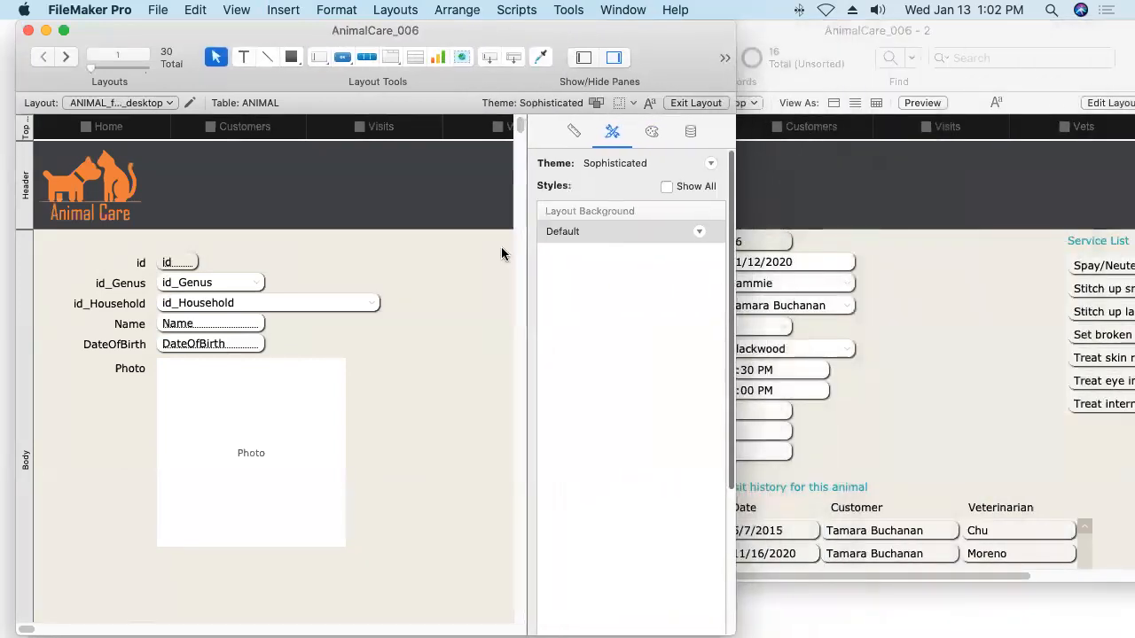
Set the inactive-state segment fill of the animal layout's navigation bar to a medium gray.
click(289, 133)
click(271, 131)
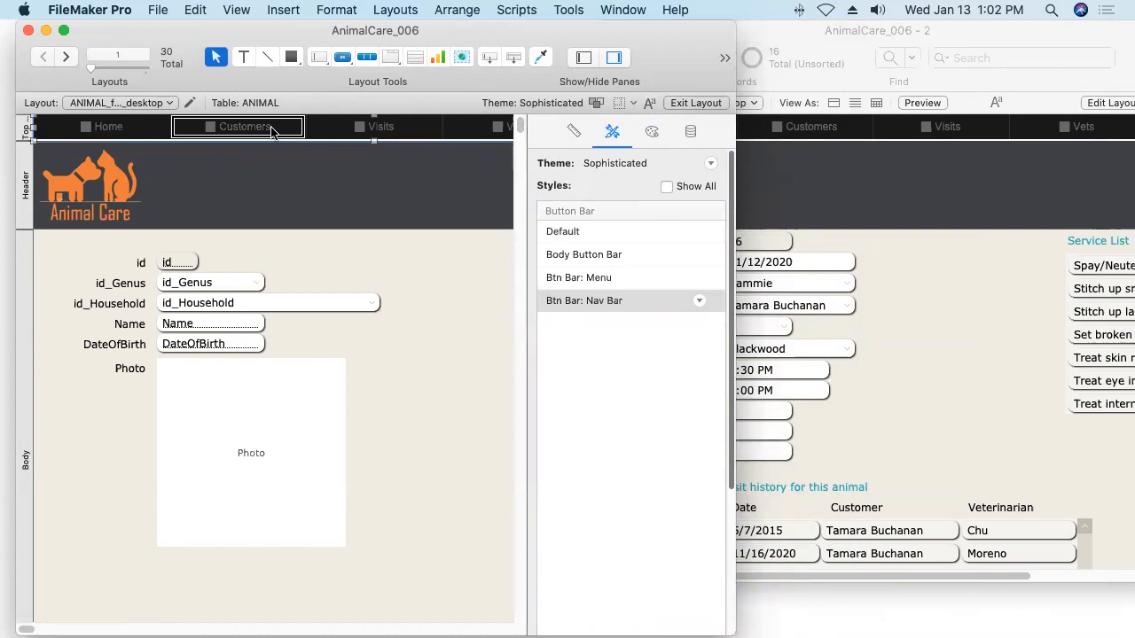
click(651, 132)
click(560, 341)
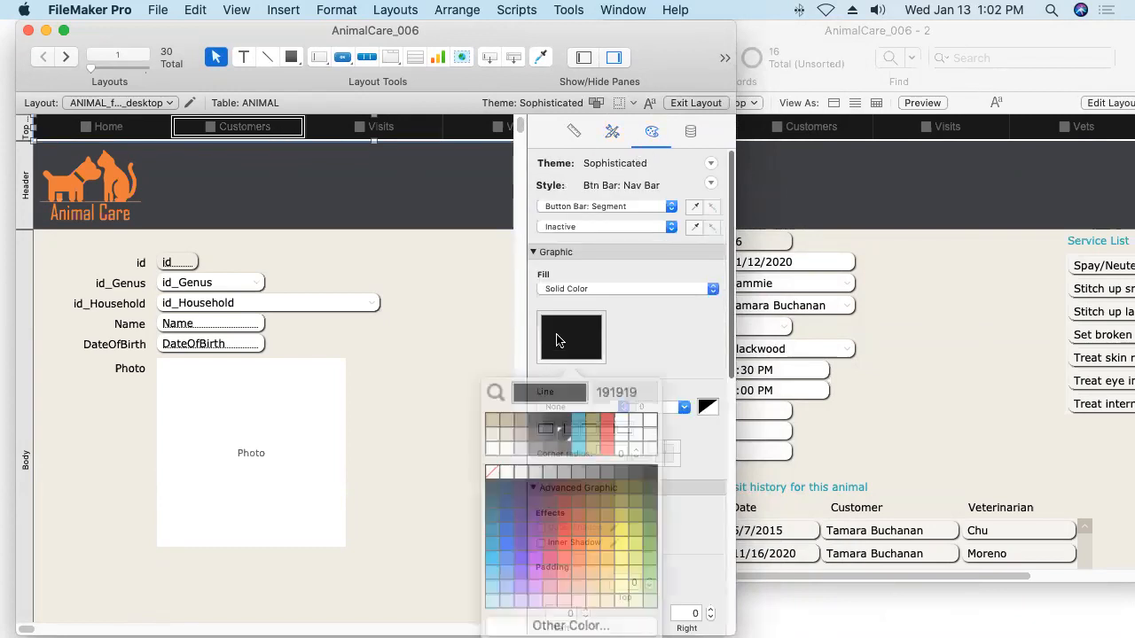
click(541, 438)
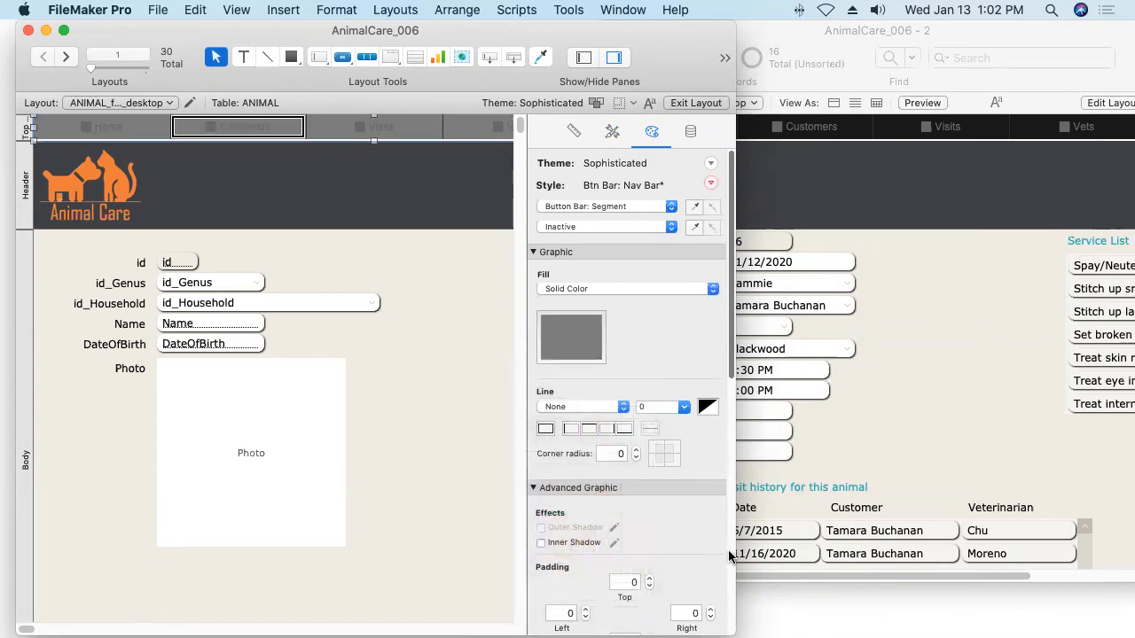
Set the text color of the navigation bar's inactive segments to white.
scroll(729, 556, down, 10)
click(705, 245)
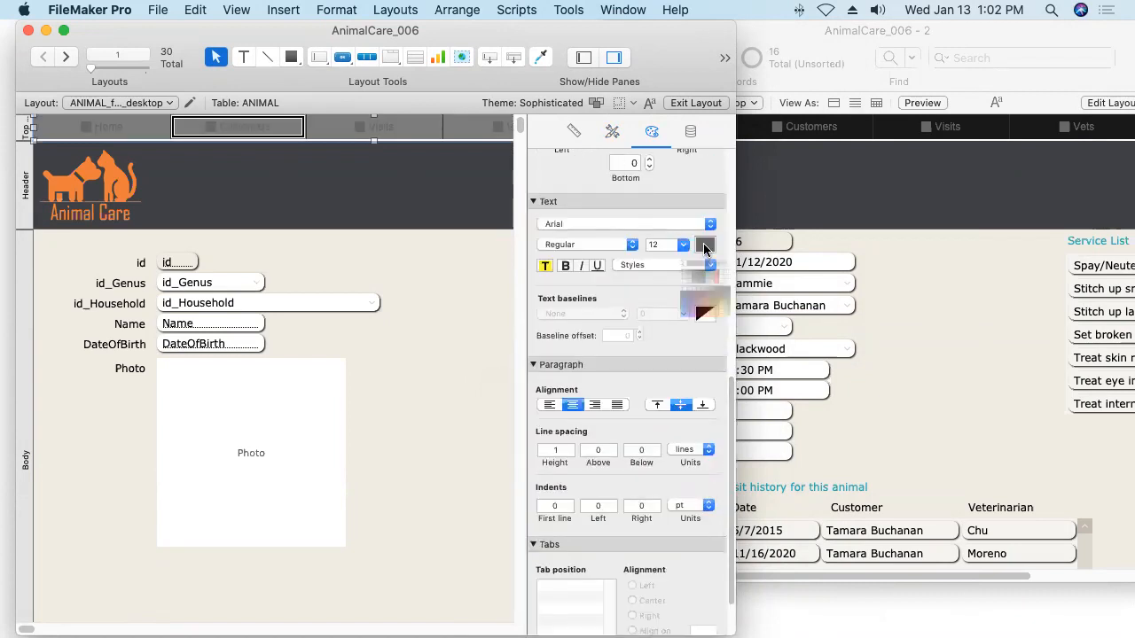
click(772, 305)
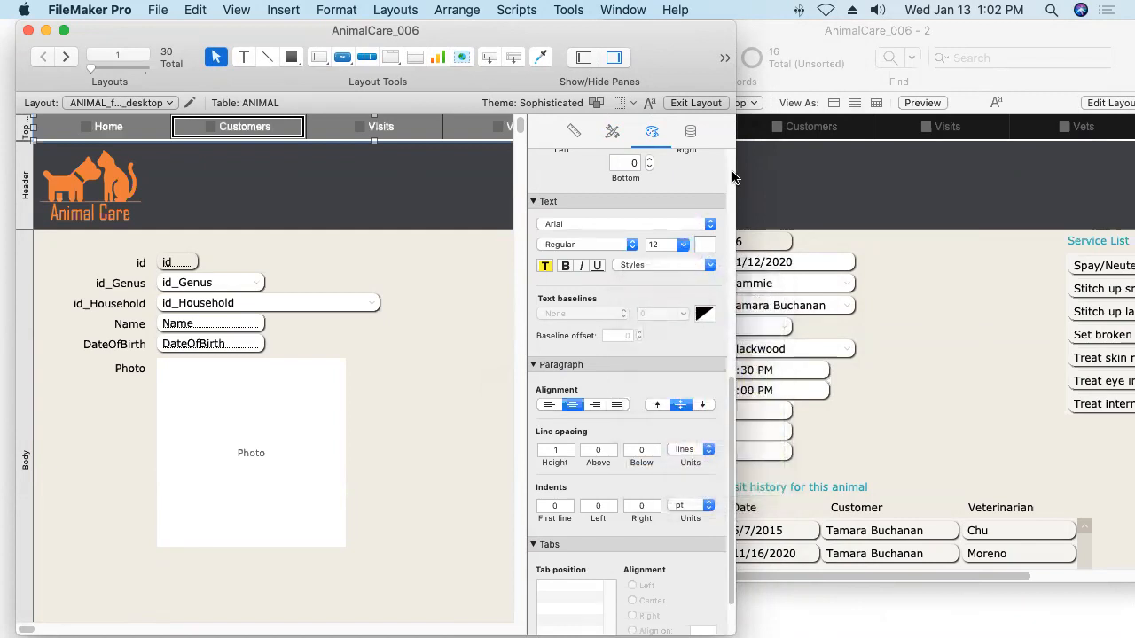
Set the inactive-state icon fill of the navigation bar to white.
scroll(656, 204, up, 10)
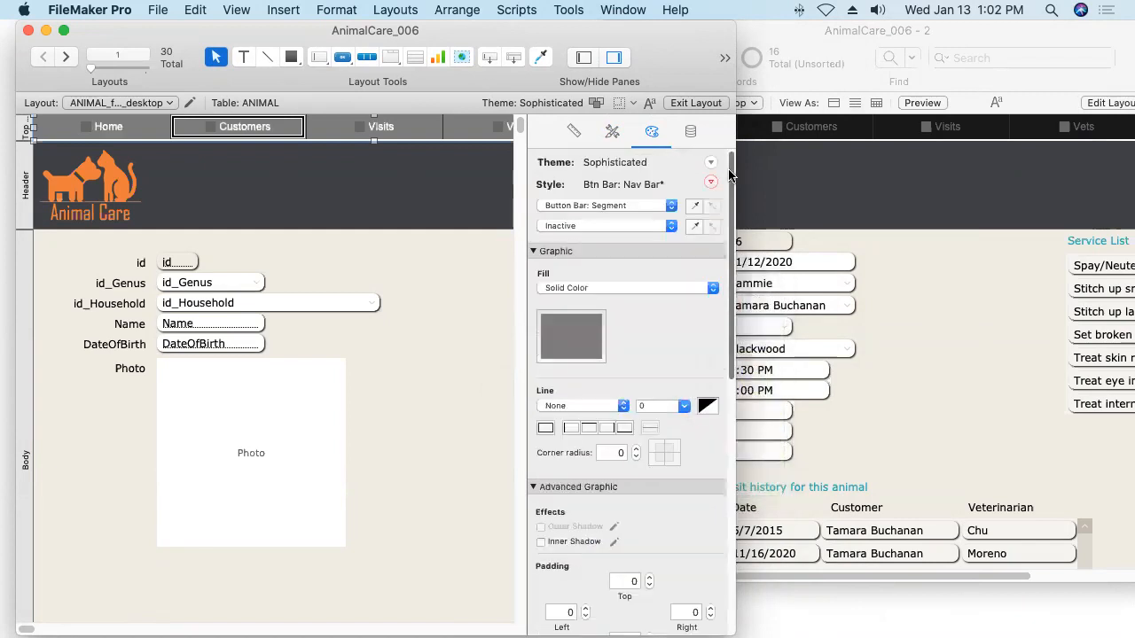
click(600, 206)
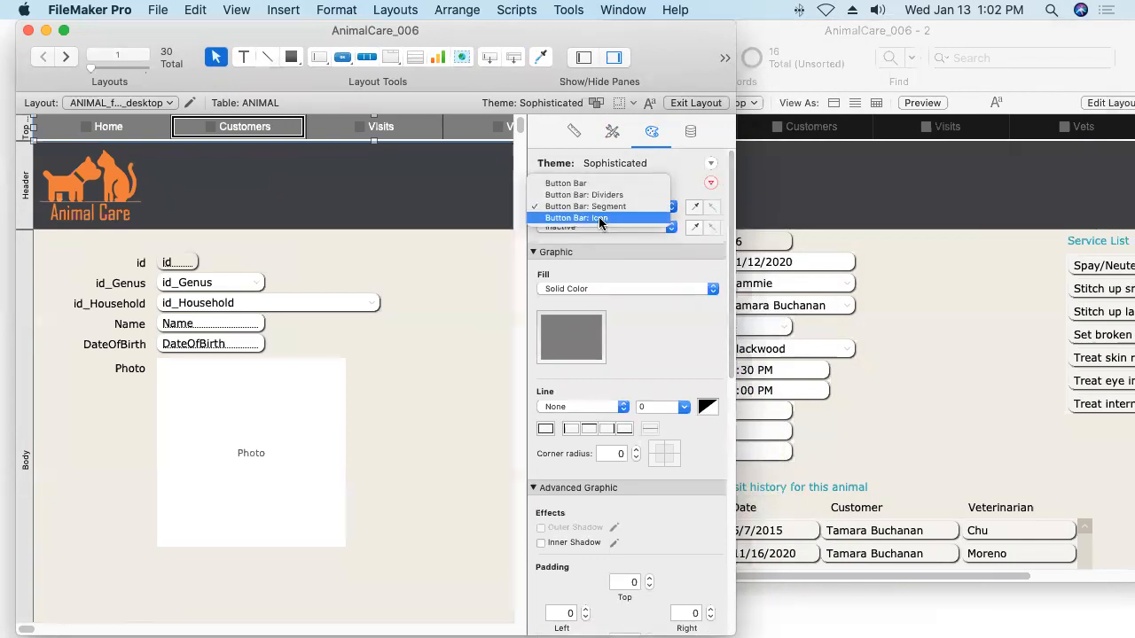
click(605, 216)
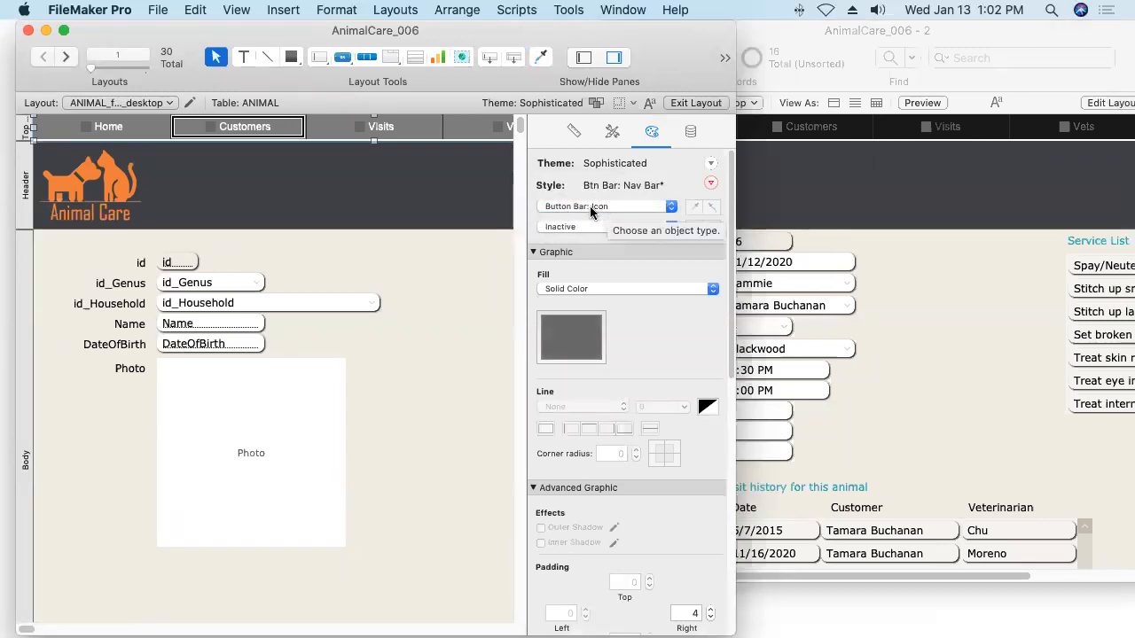
click(571, 337)
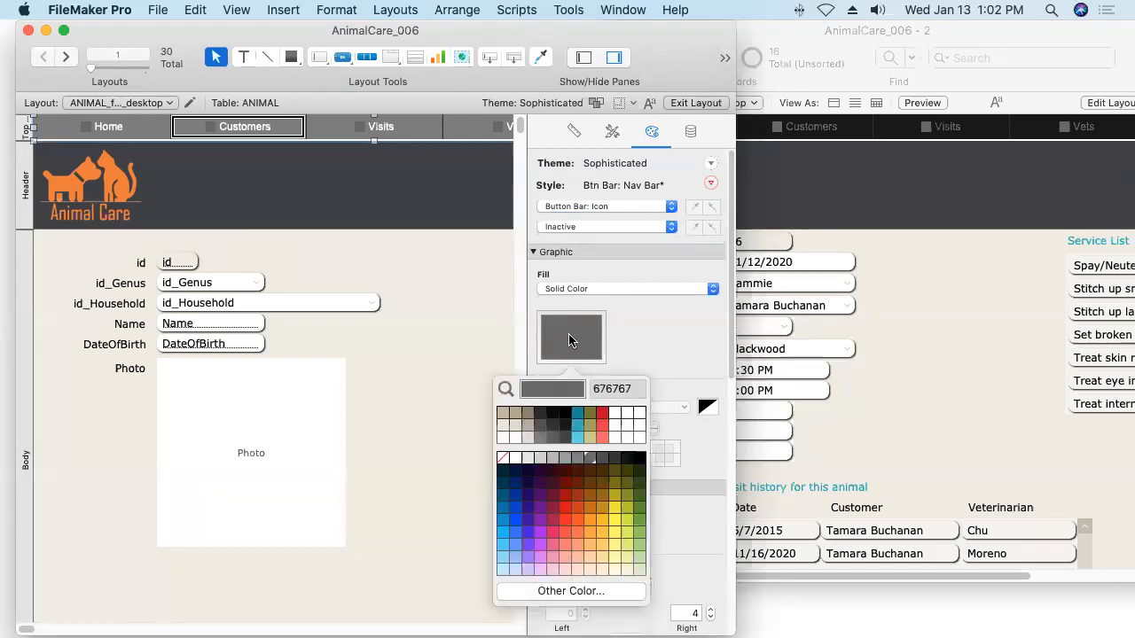
click(505, 437)
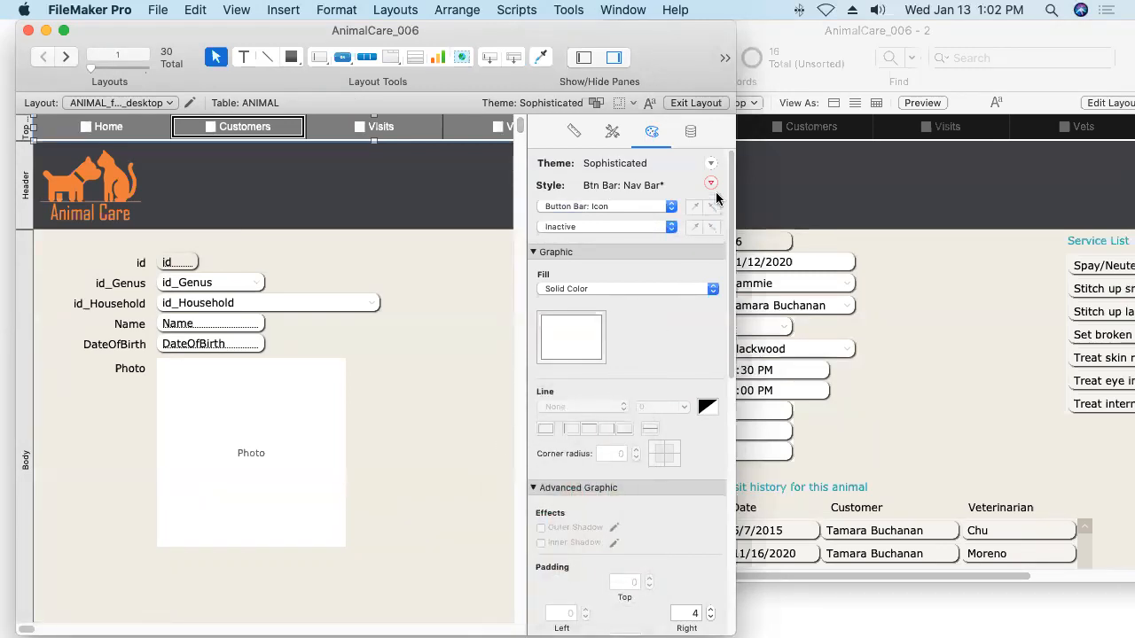
Save the changes to the current Btn Bar: Nav Bar style and to the Sophisticated theme for all layouts using it.
click(711, 184)
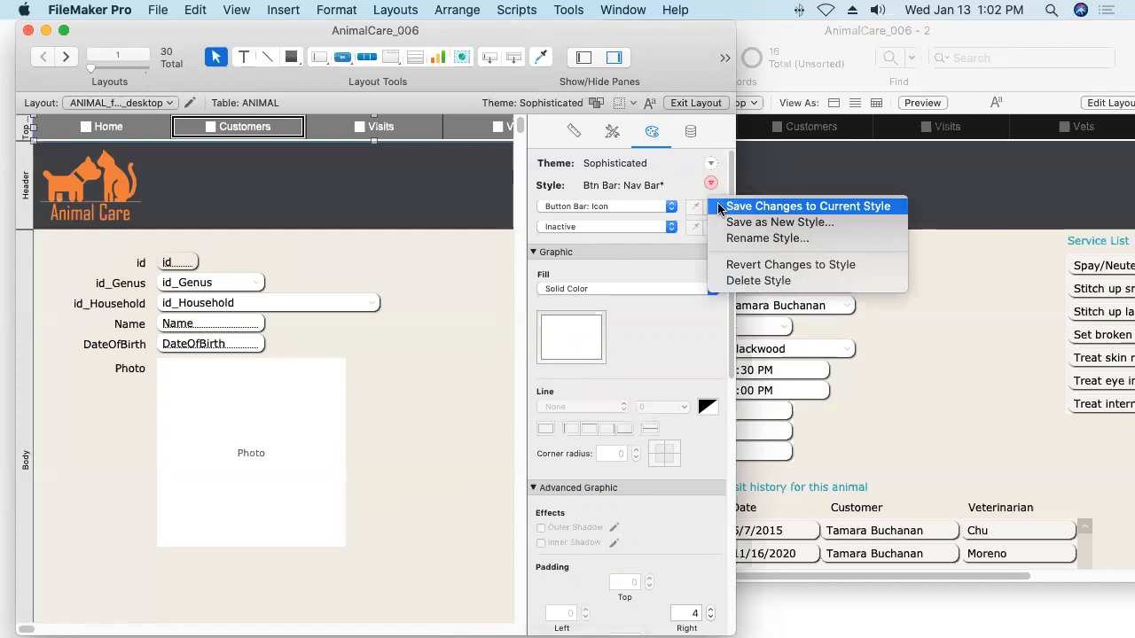
click(720, 207)
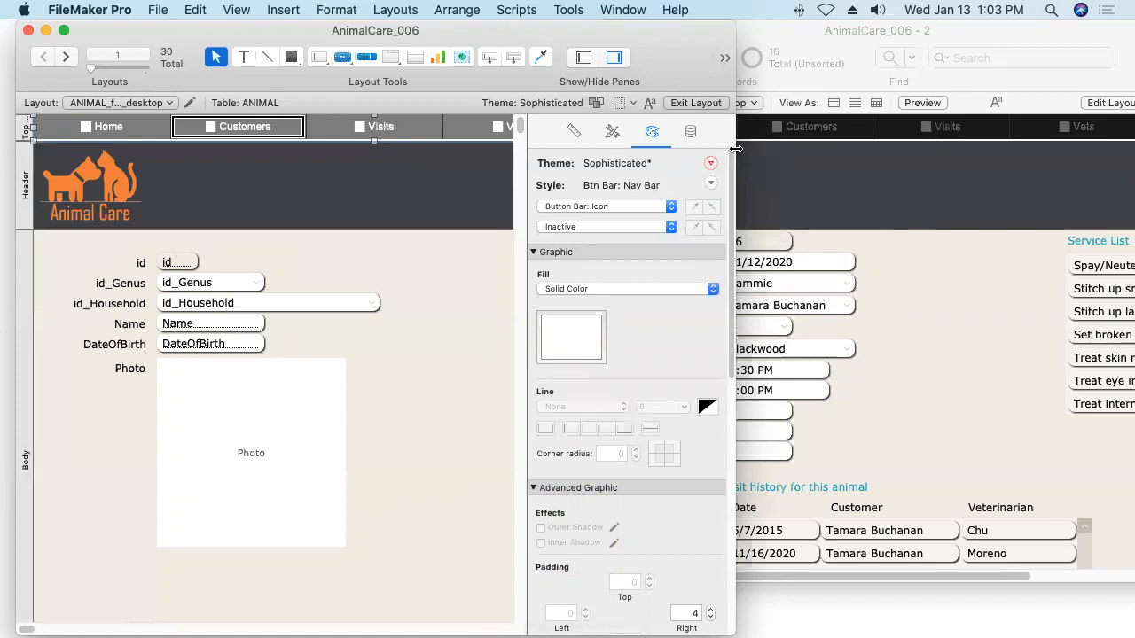
click(711, 164)
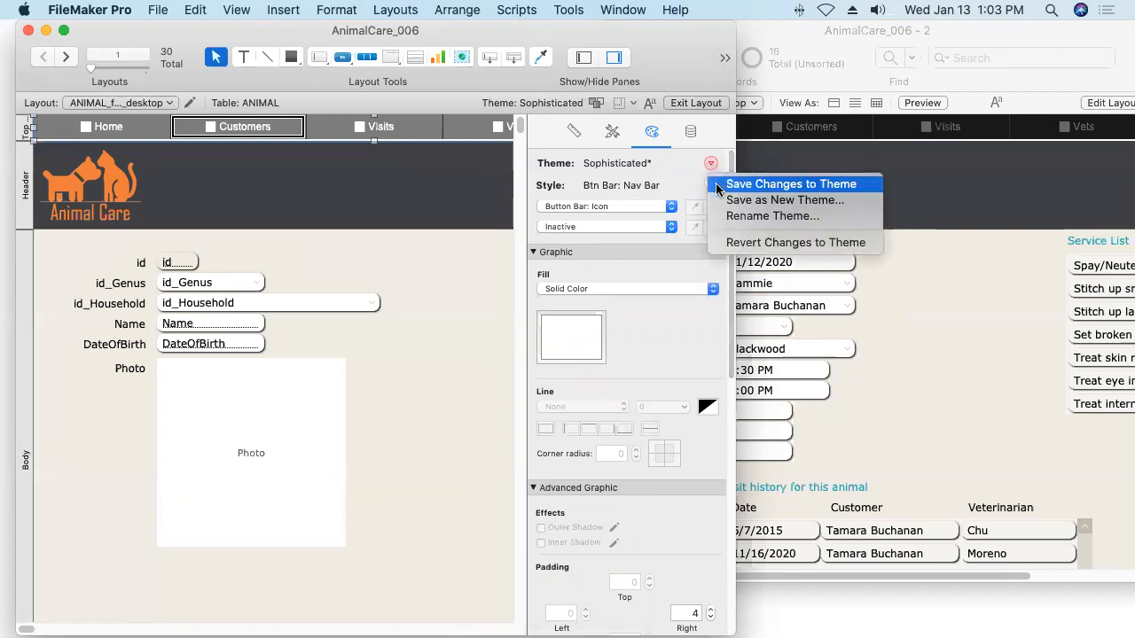
click(791, 185)
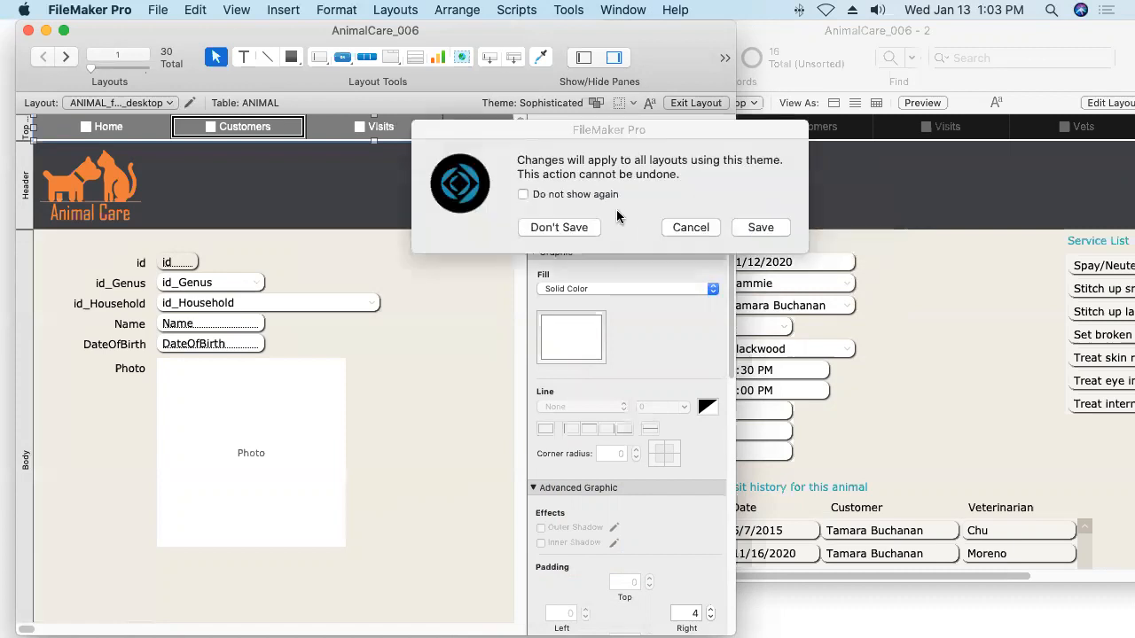
click(763, 229)
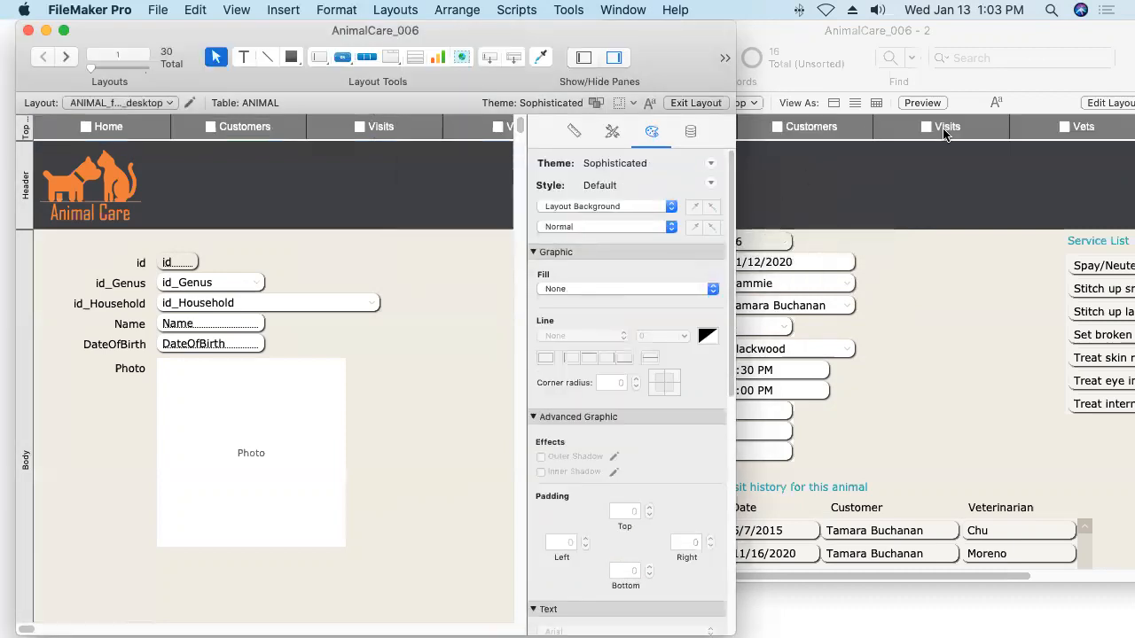